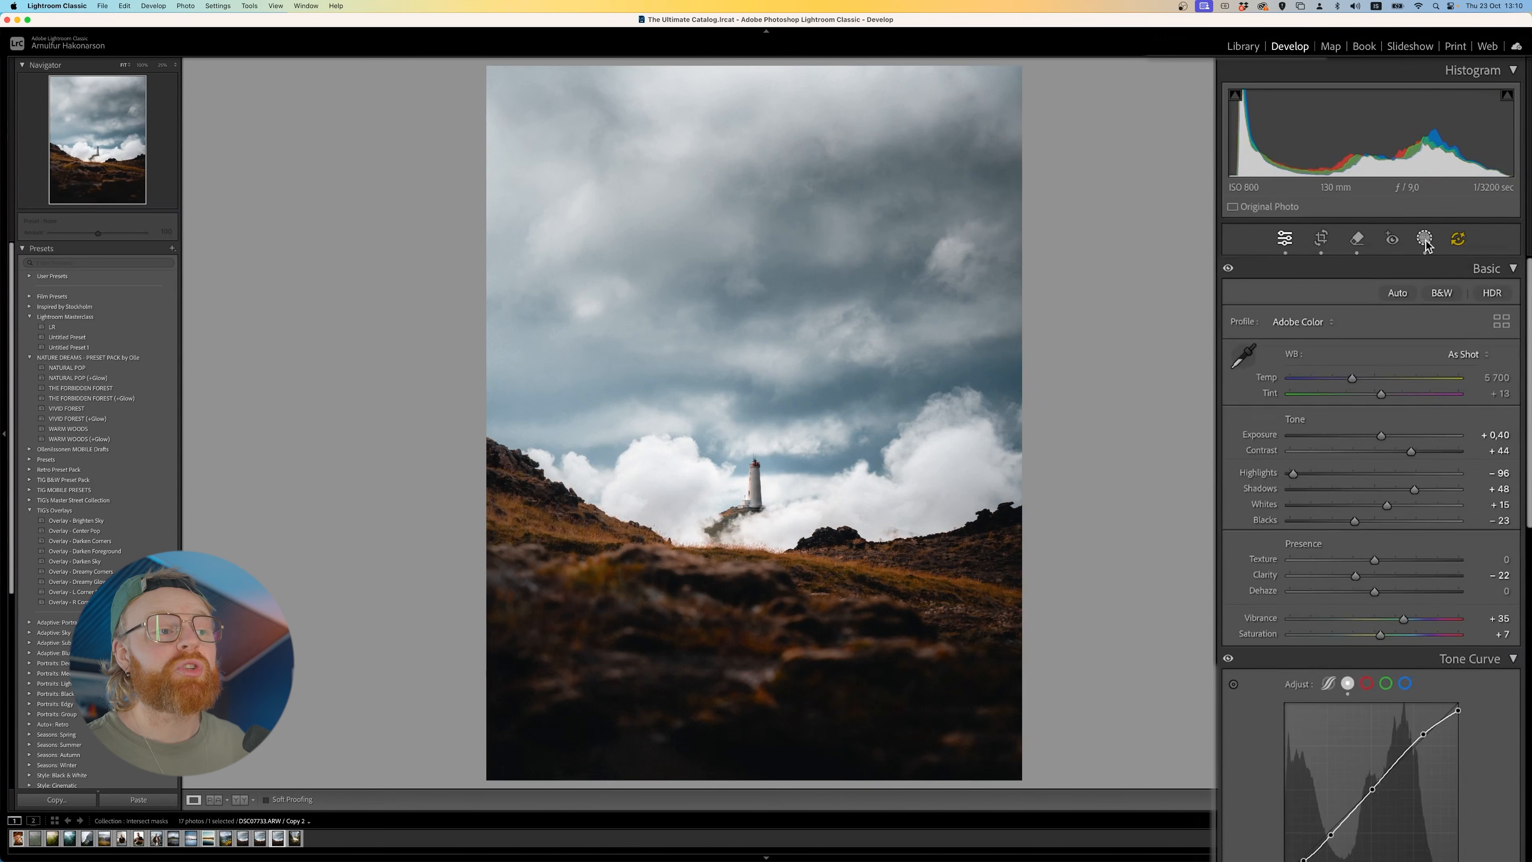
# - Add a Brush mask, paint a soft size 11 spot over the lighthouse and hide the mask overlay
pyautogui.click(1455, 169)
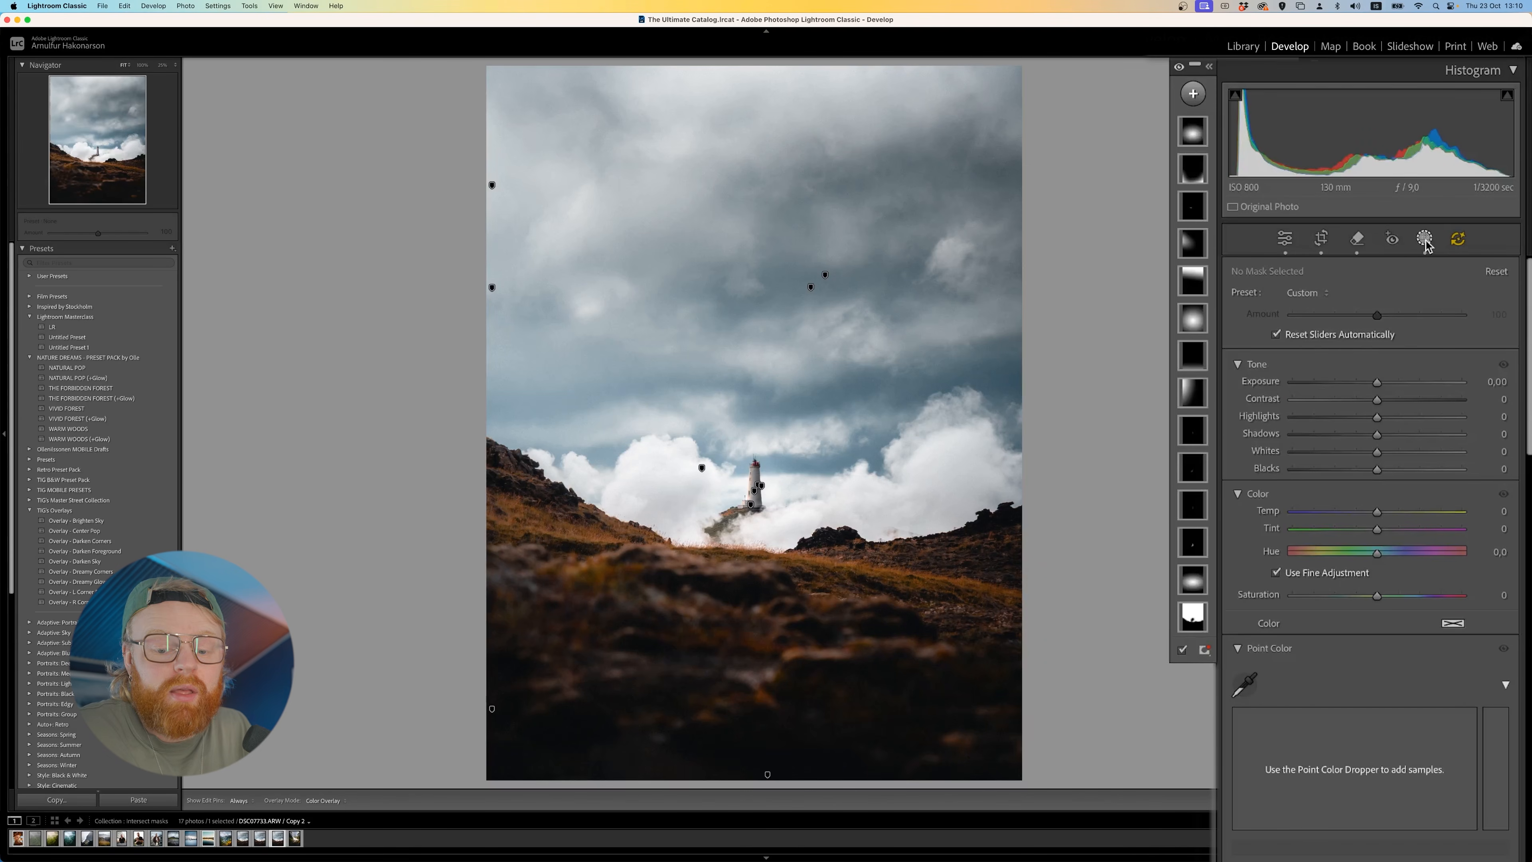
pyautogui.click(1193, 93)
pyautogui.click(1204, 266)
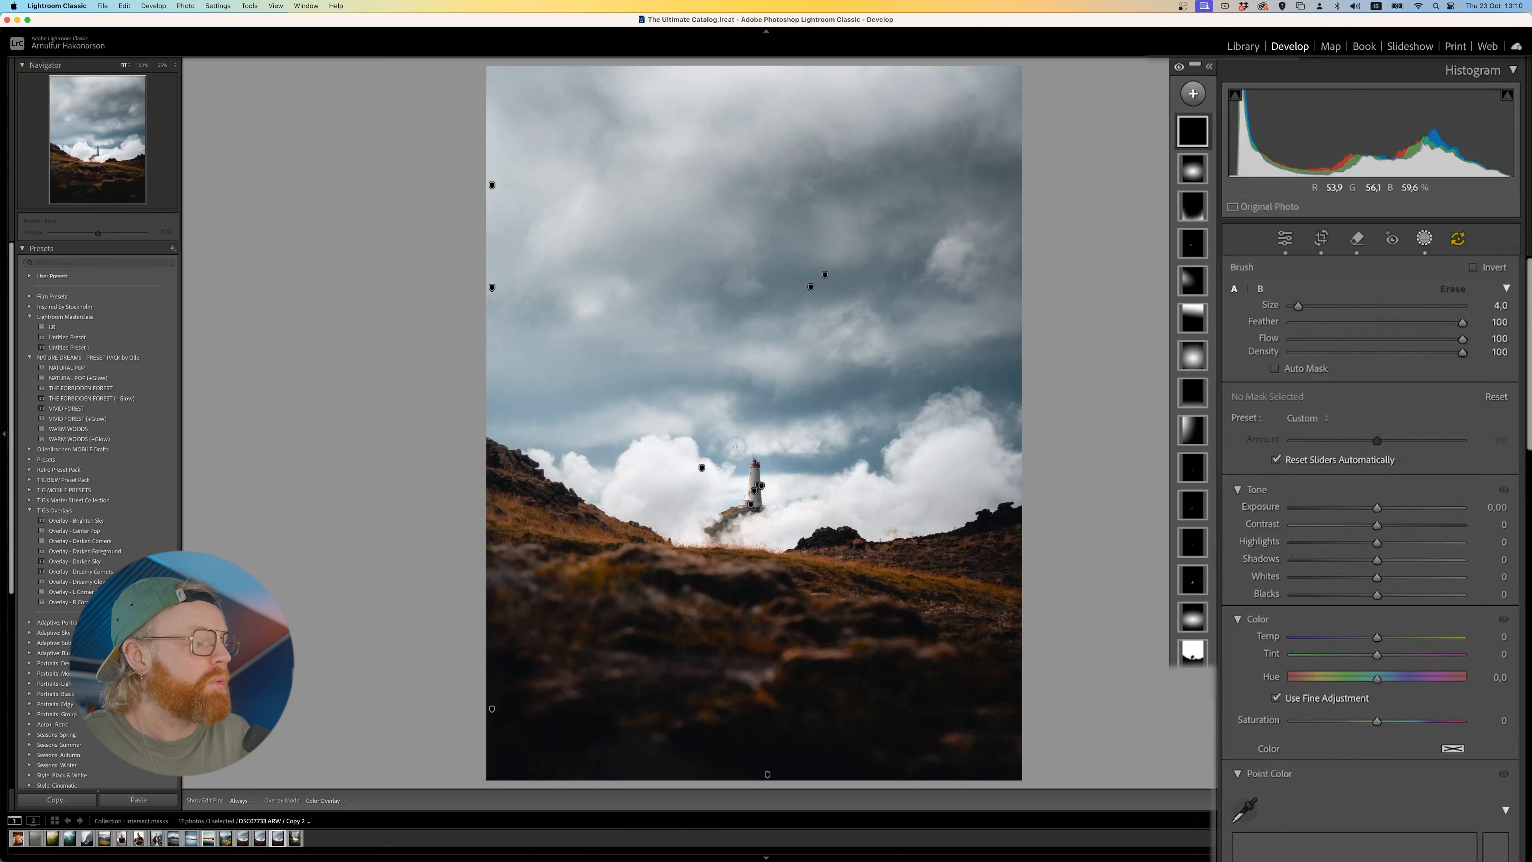
pyautogui.moveTo(723, 483)
pyautogui.mouseDown()
pyautogui.moveTo(811, 529)
pyautogui.moveTo(748, 519)
pyautogui.moveTo(706, 573)
pyautogui.moveTo(675, 446)
pyautogui.mouseUp()
pyautogui.moveTo(1374, 506); pyautogui.dragTo(1419, 425)
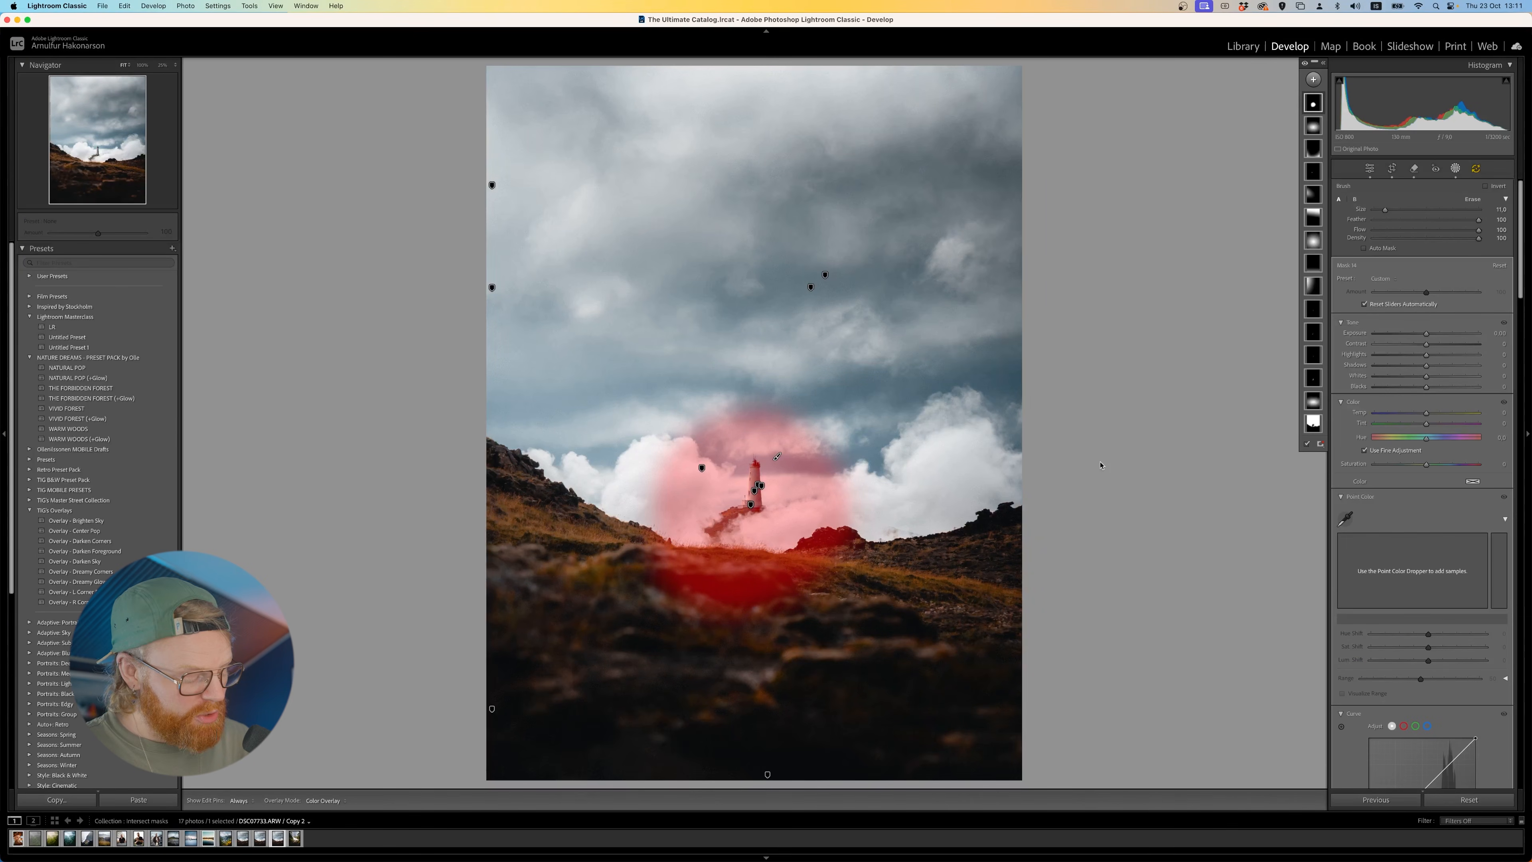
pyautogui.press('o')
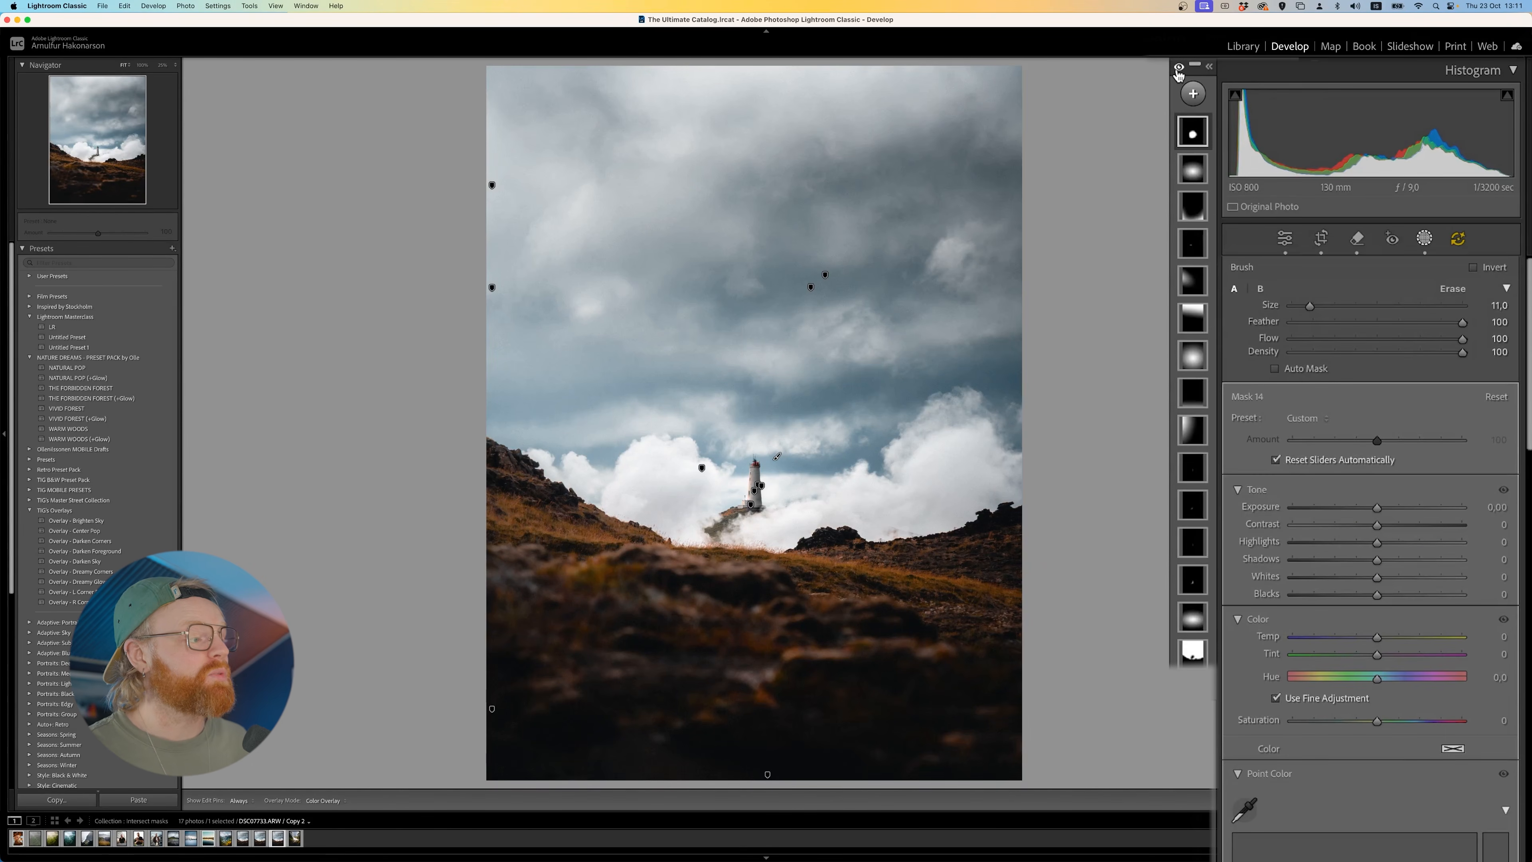
# - Toggle all masks off and on to compare the photo with and without the local adjustments
pyautogui.click(1178, 71)
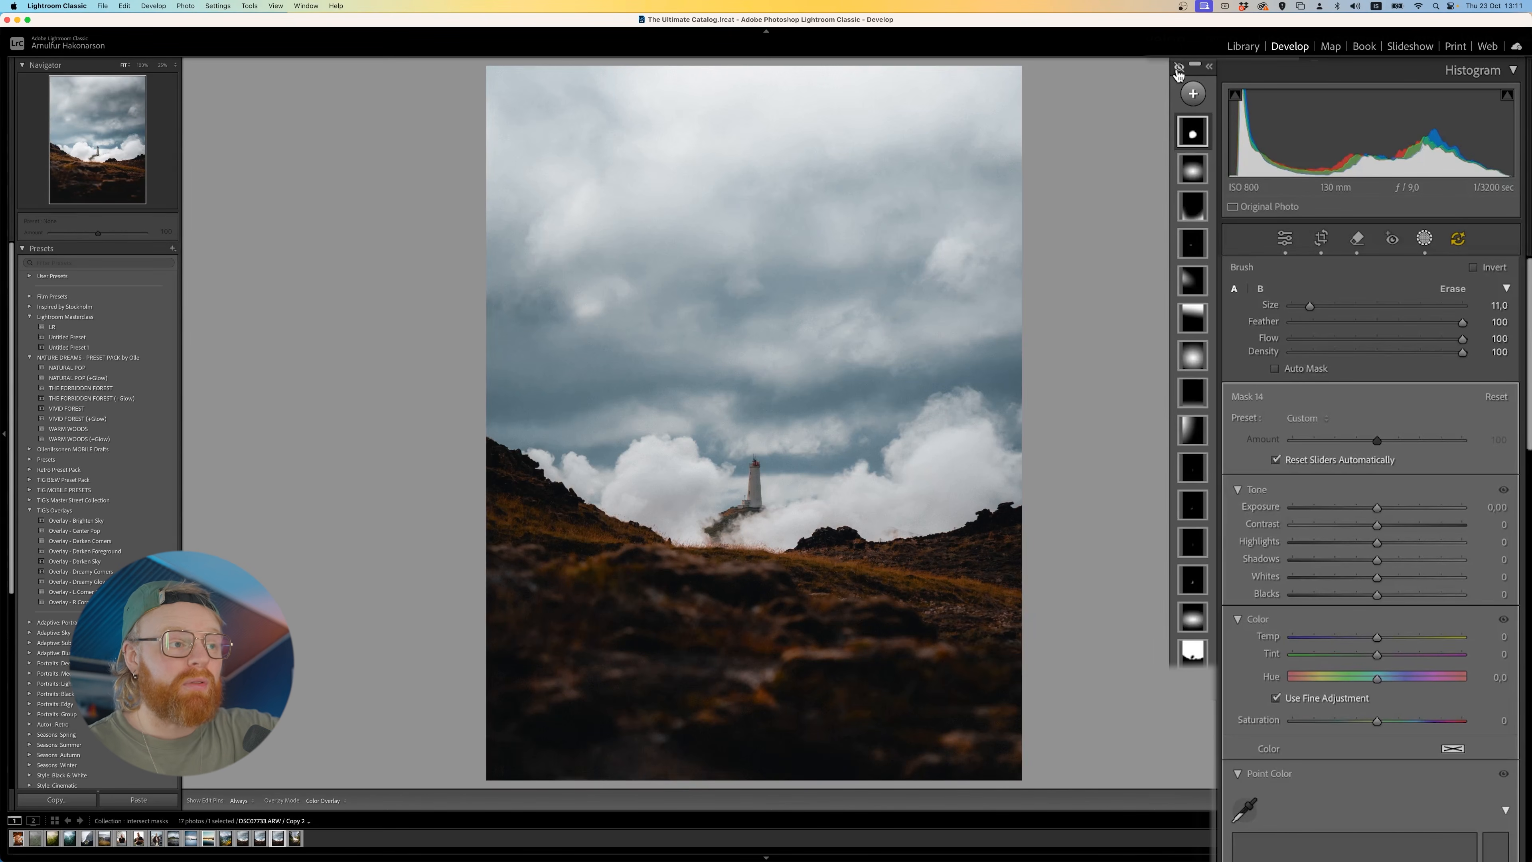
pyautogui.click(1178, 71)
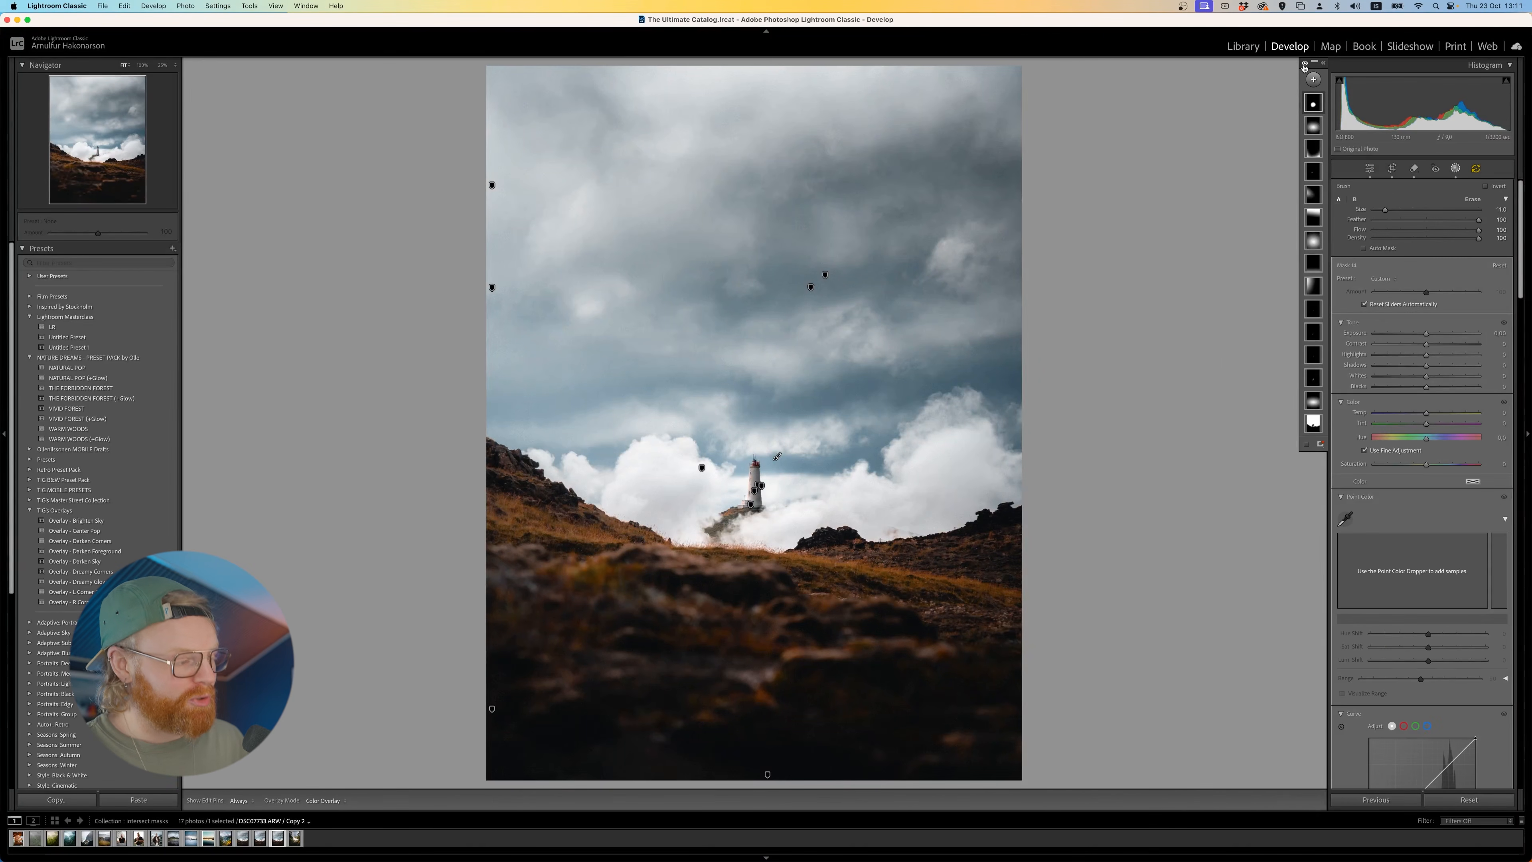
pyautogui.click(1305, 65)
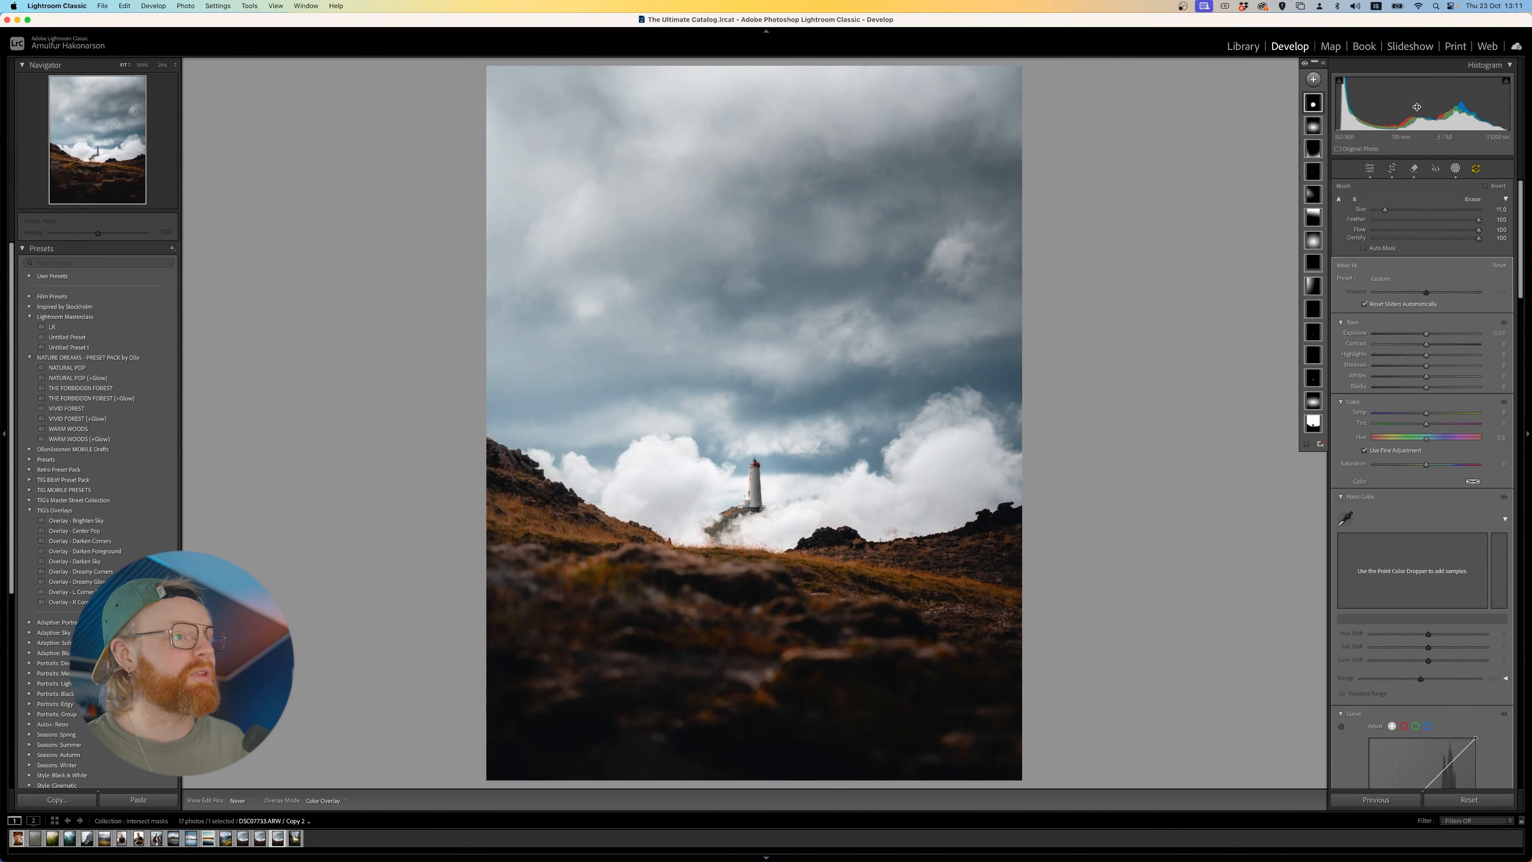
pyautogui.click(1305, 64)
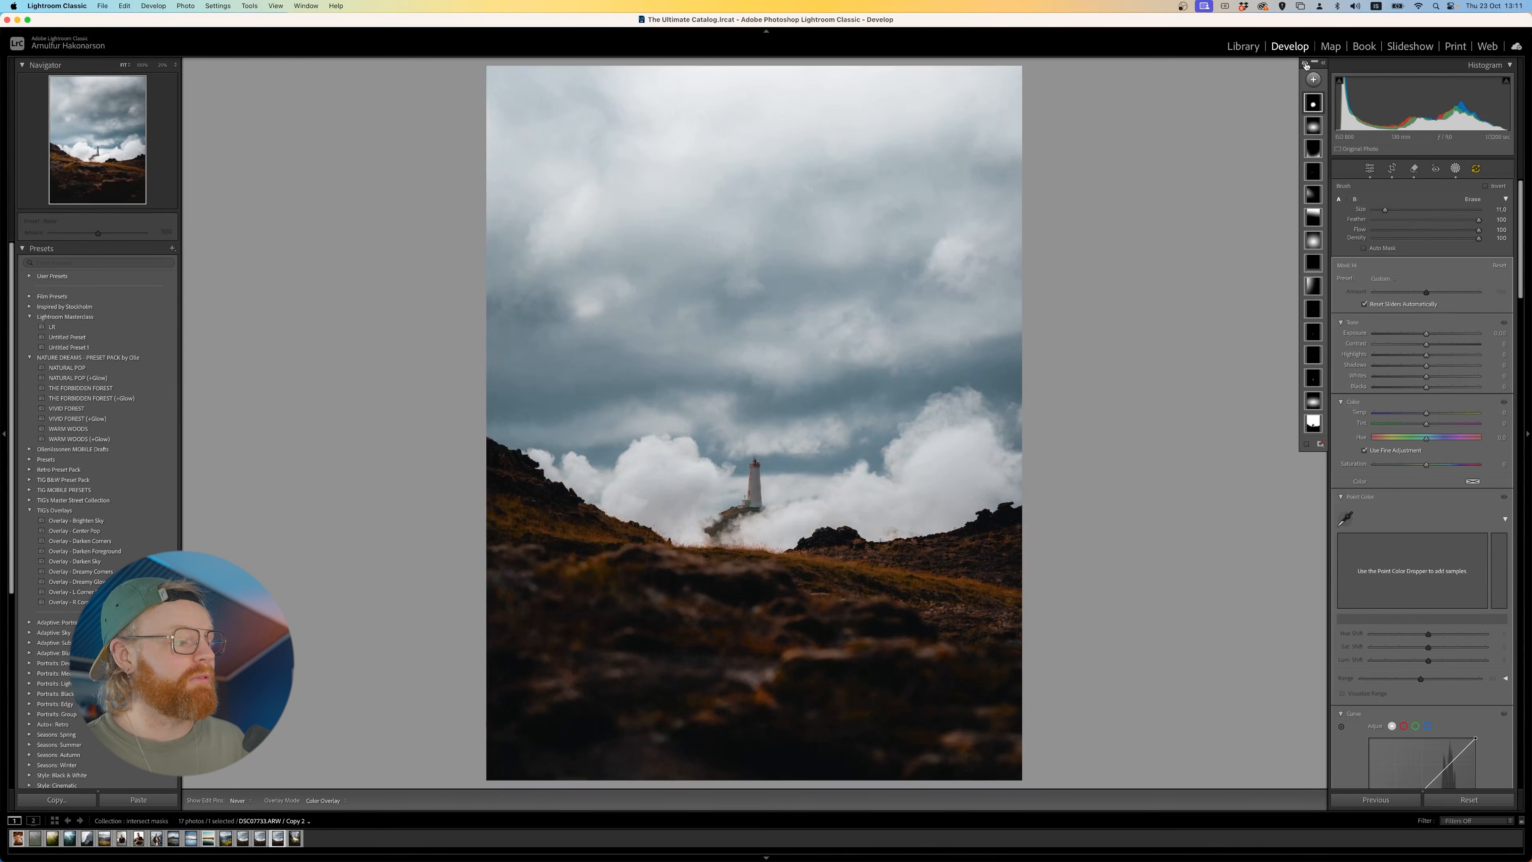
pyautogui.click(1306, 64)
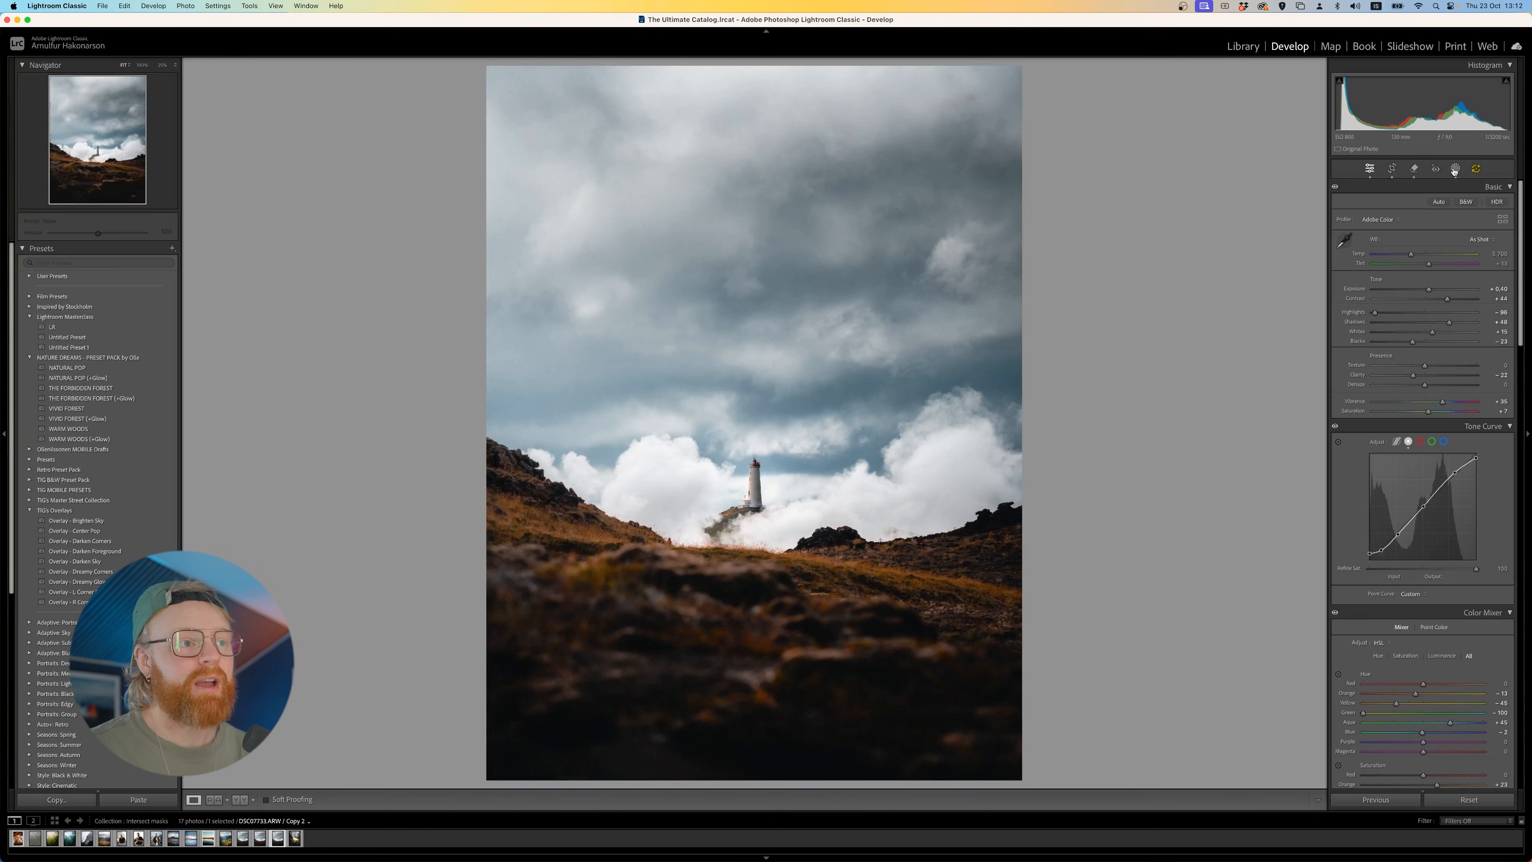
# - Try out an automatic Sky mask on the photo copy without masks and delete that mask
pyautogui.click(1455, 169)
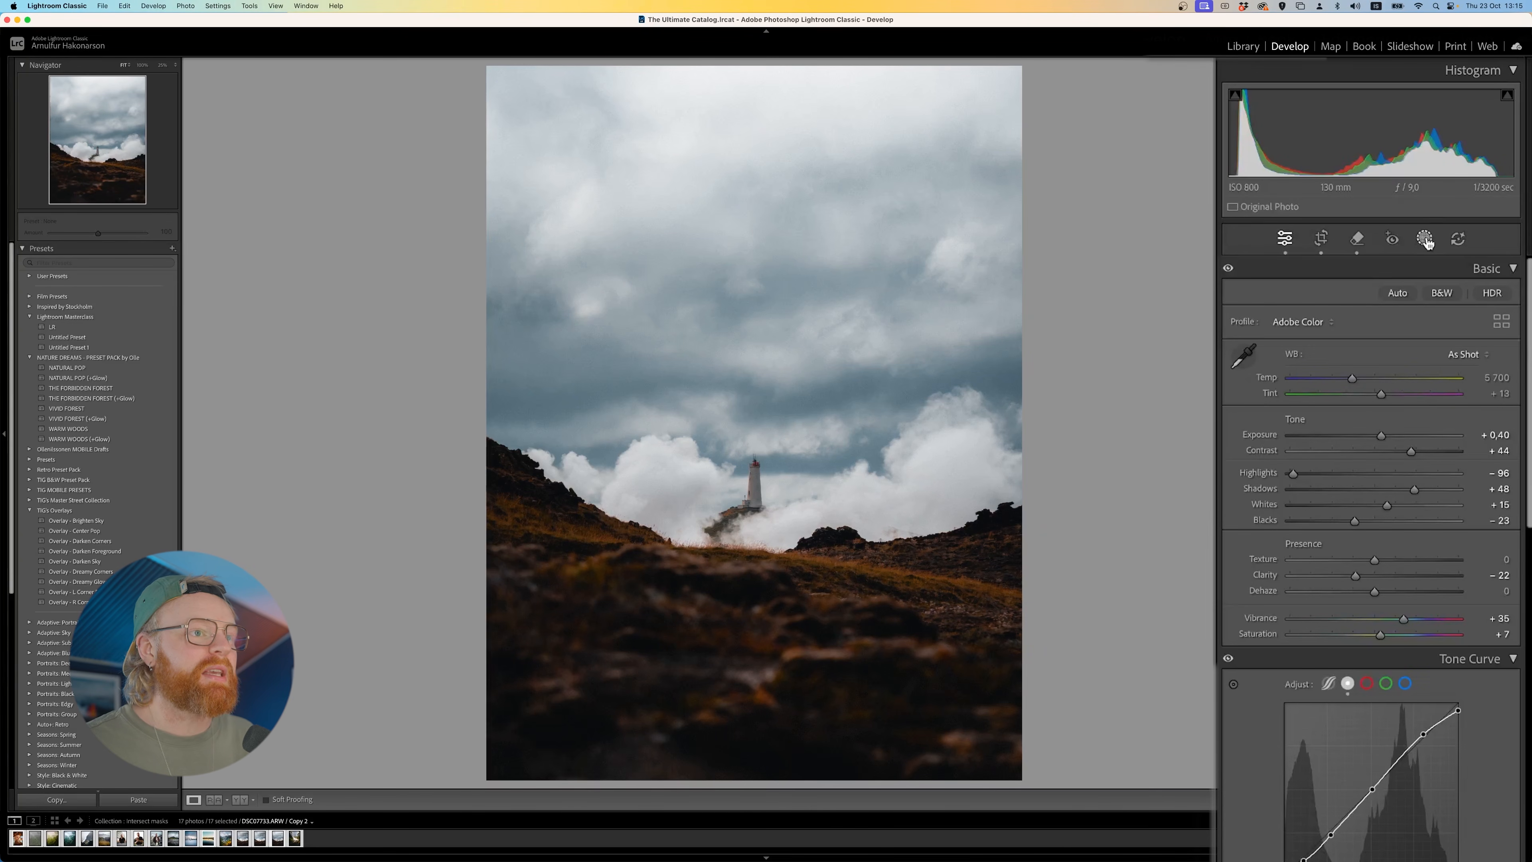
pyautogui.click(1423, 238)
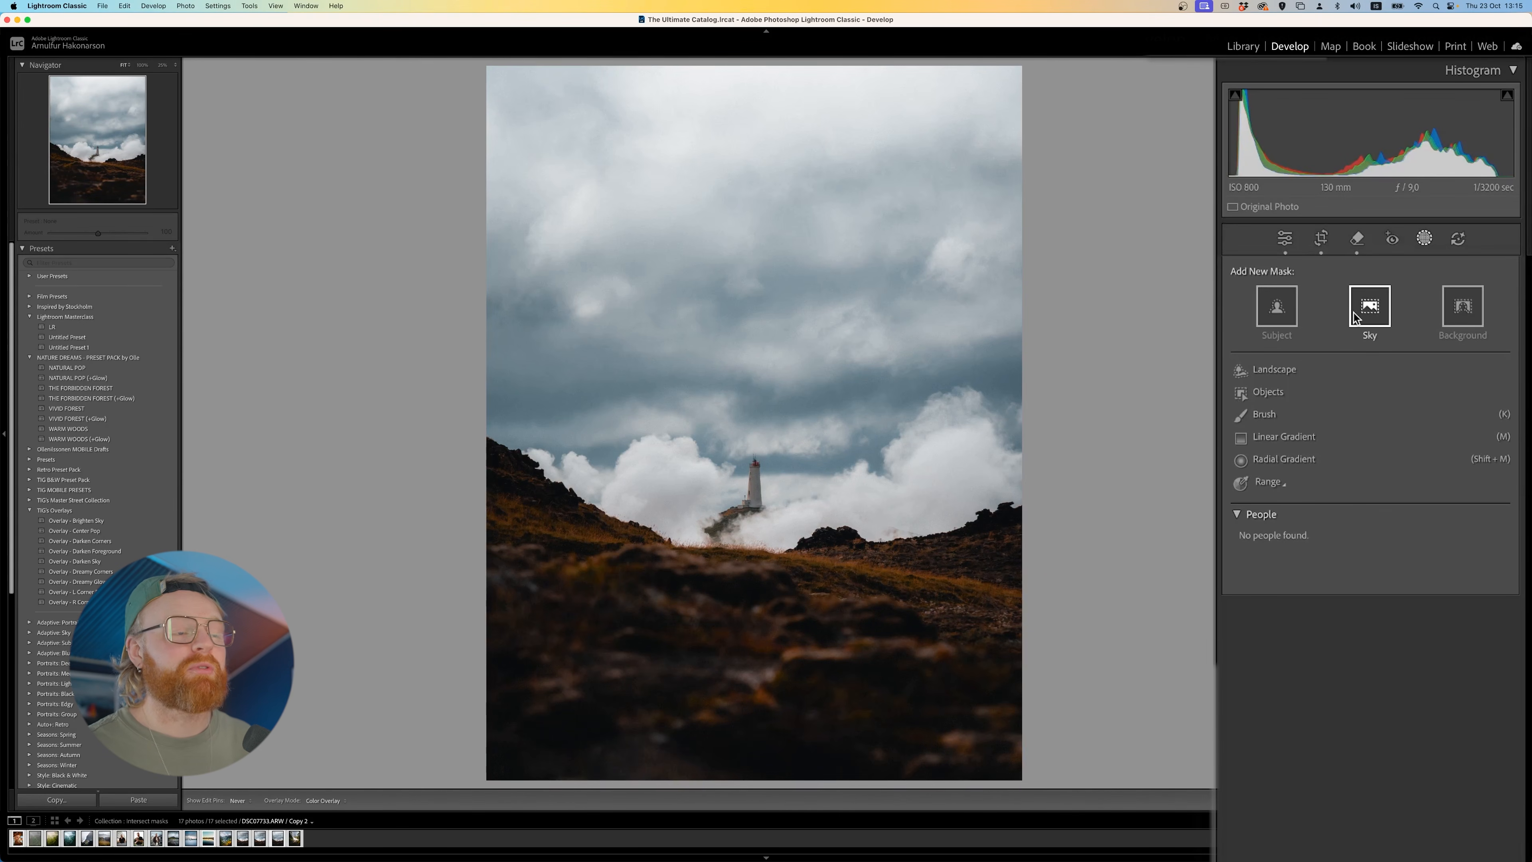
pyautogui.click(1366, 314)
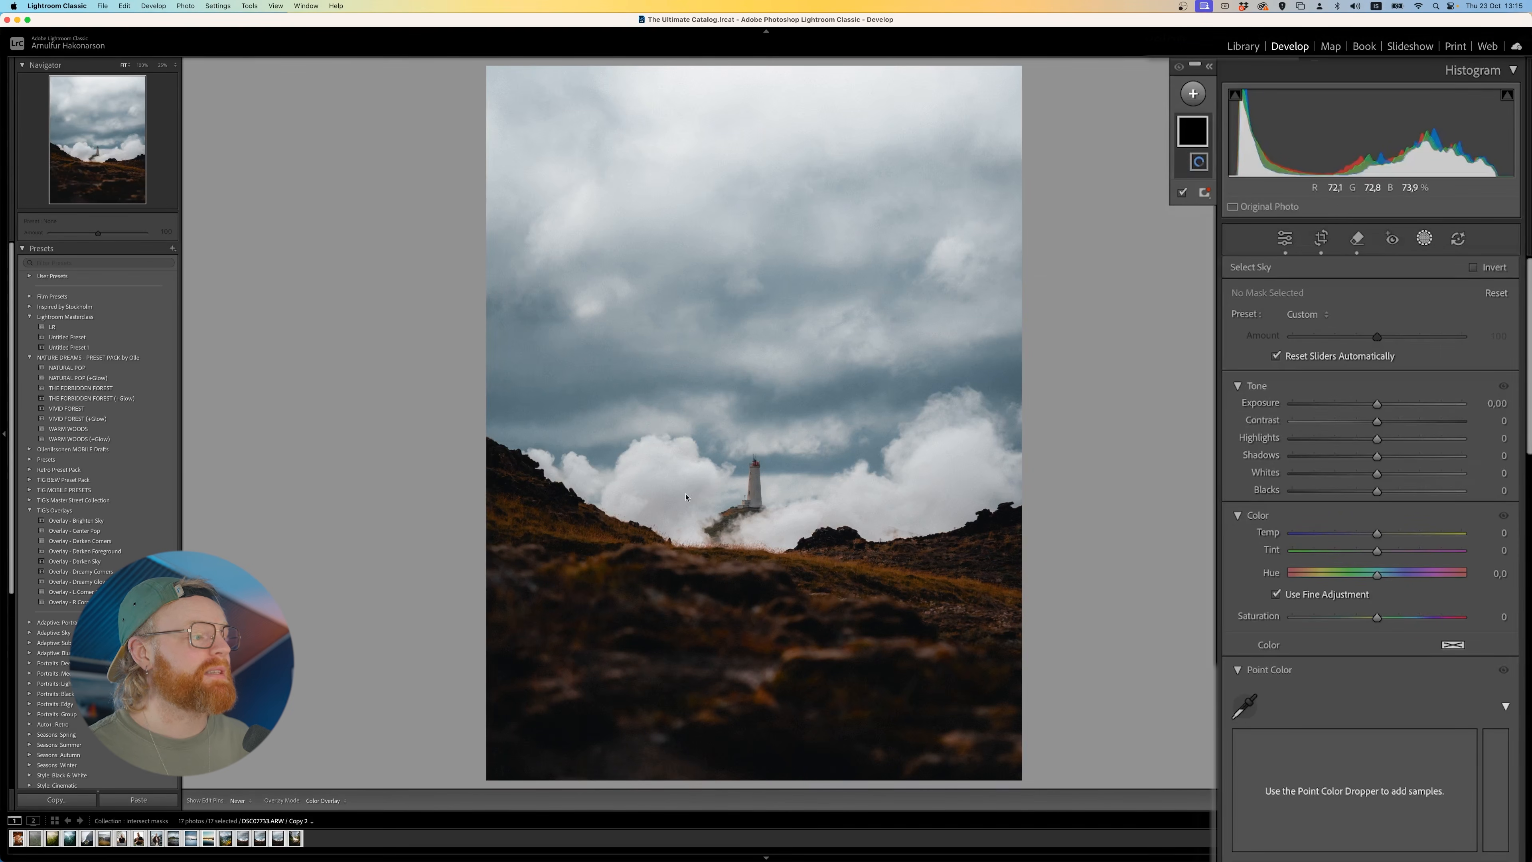
pyautogui.click(1190, 134)
pyautogui.press('Delete')
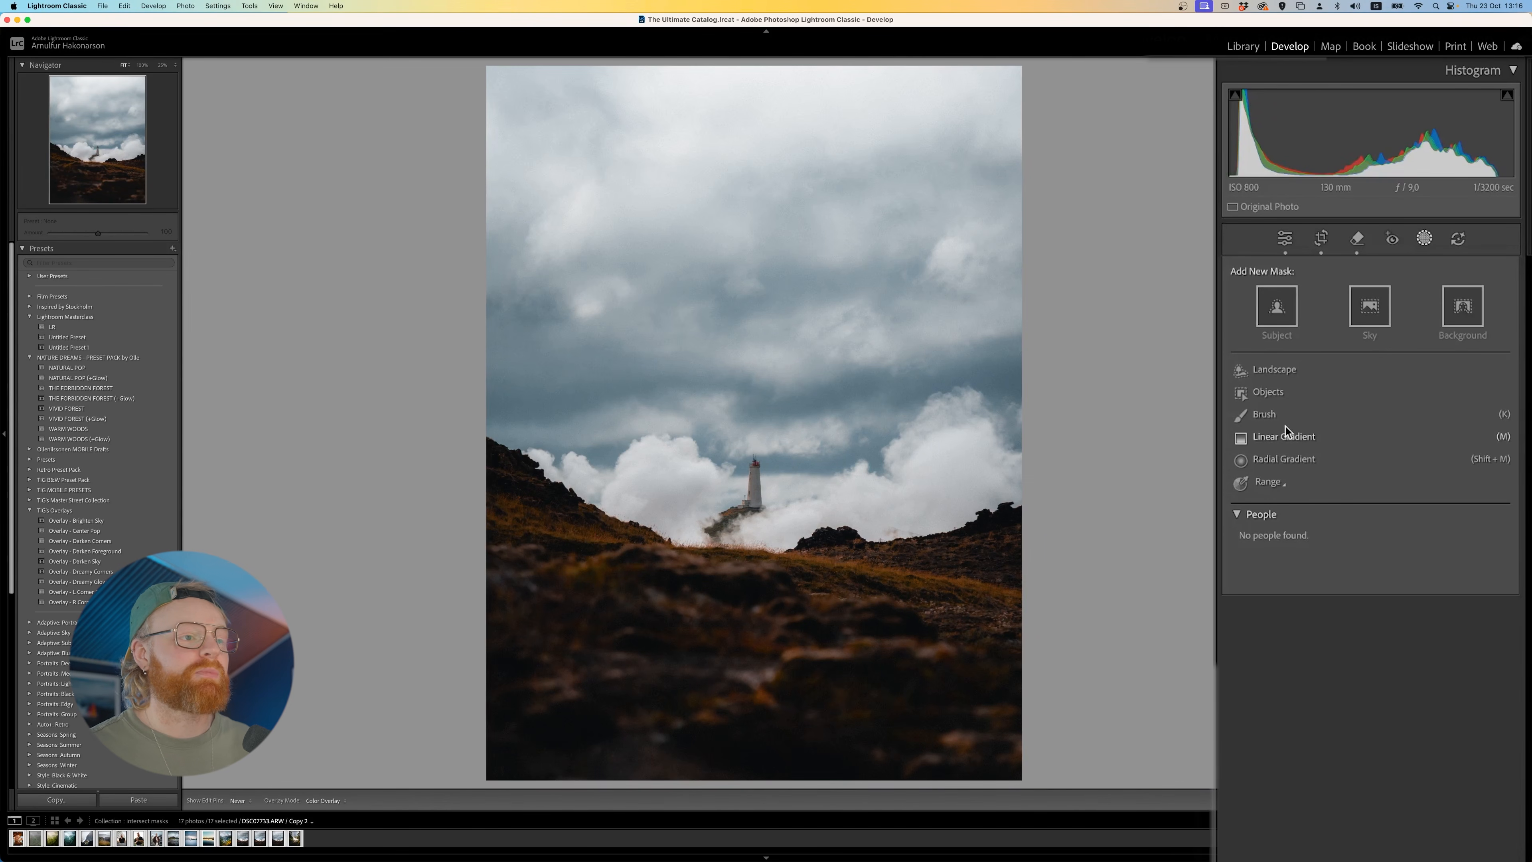
# - Create a Brush mask and paint a broad size 12 area over the clouds and slope around the lighthouse
pyautogui.click(1273, 420)
pyautogui.scroll(1, 737, 485)
pyautogui.moveTo(737, 485)
pyautogui.mouseDown()
pyautogui.moveTo(809, 483)
pyautogui.moveTo(718, 495)
pyautogui.moveTo(719, 460)
pyautogui.mouseUp()
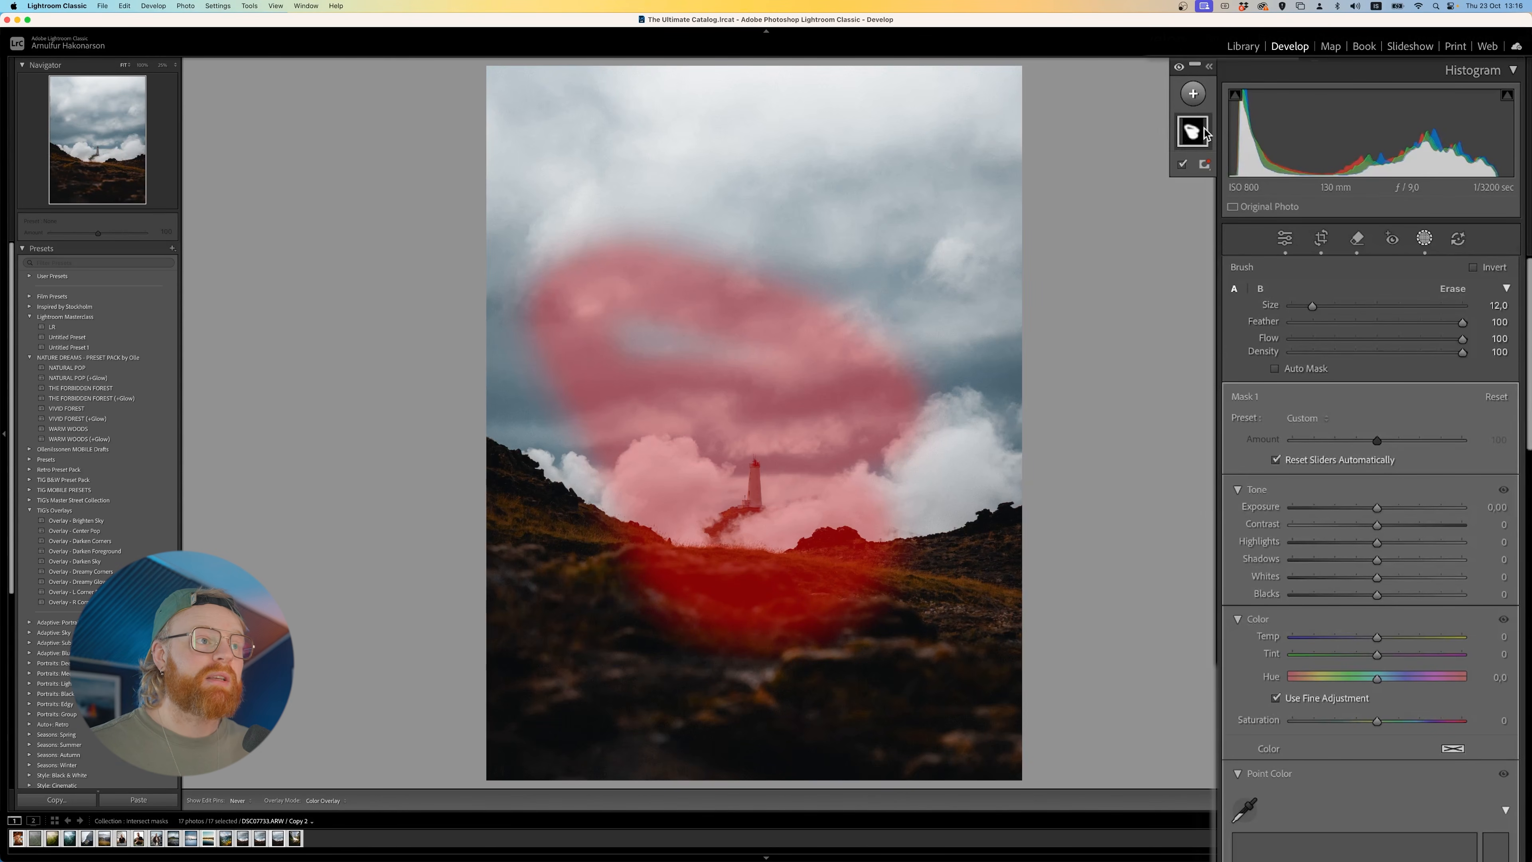
# - Create a Linear Gradient mask rising over the foreground, adjust its placement and set its exposure to -0.32
pyautogui.click(1195, 99)
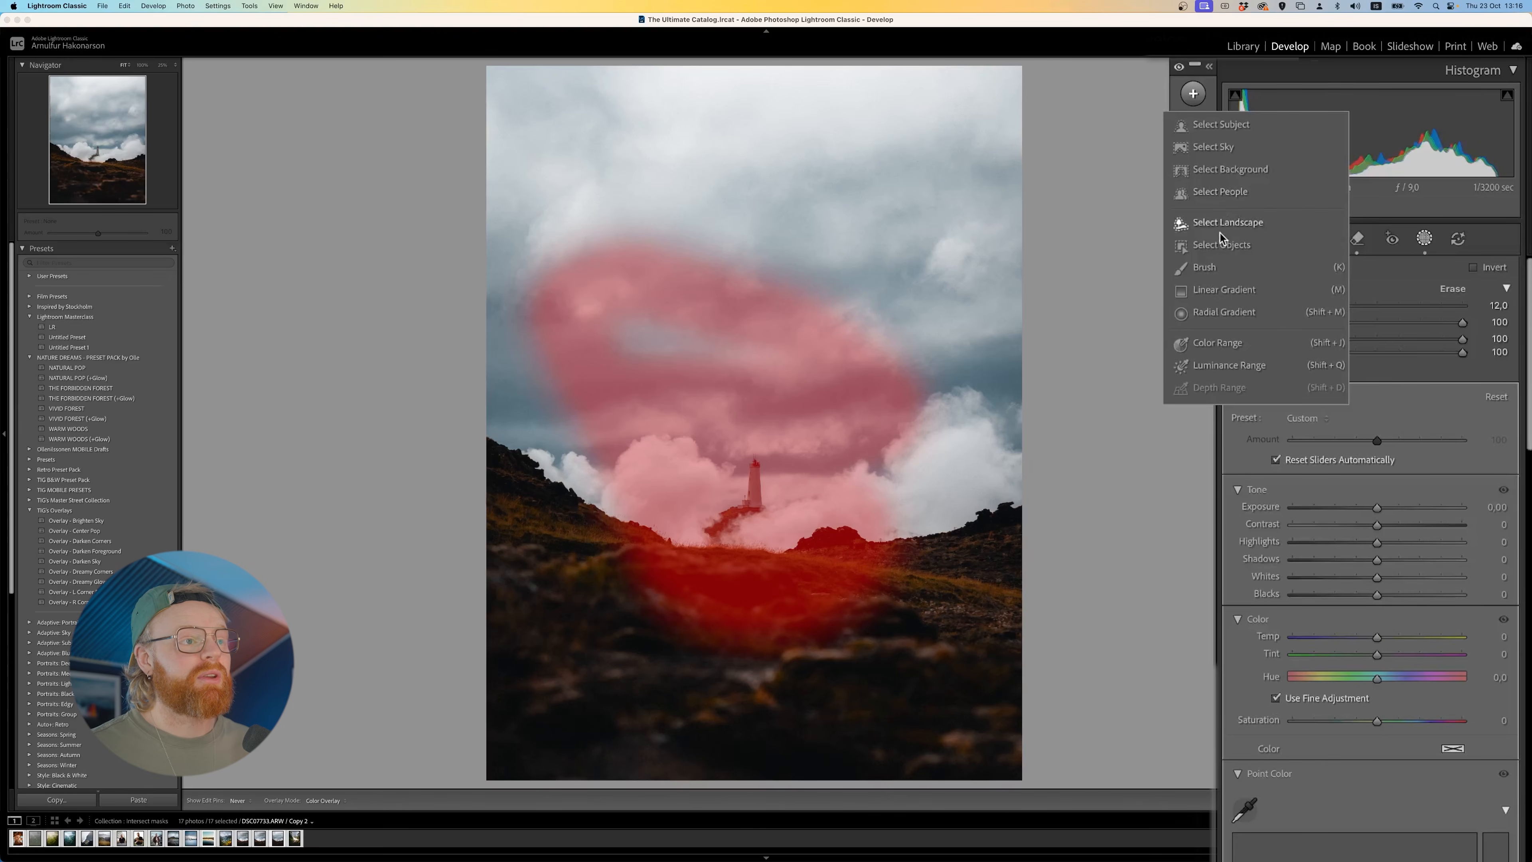
pyautogui.click(1219, 290)
pyautogui.moveTo(772, 781); pyautogui.dragTo(782, 416)
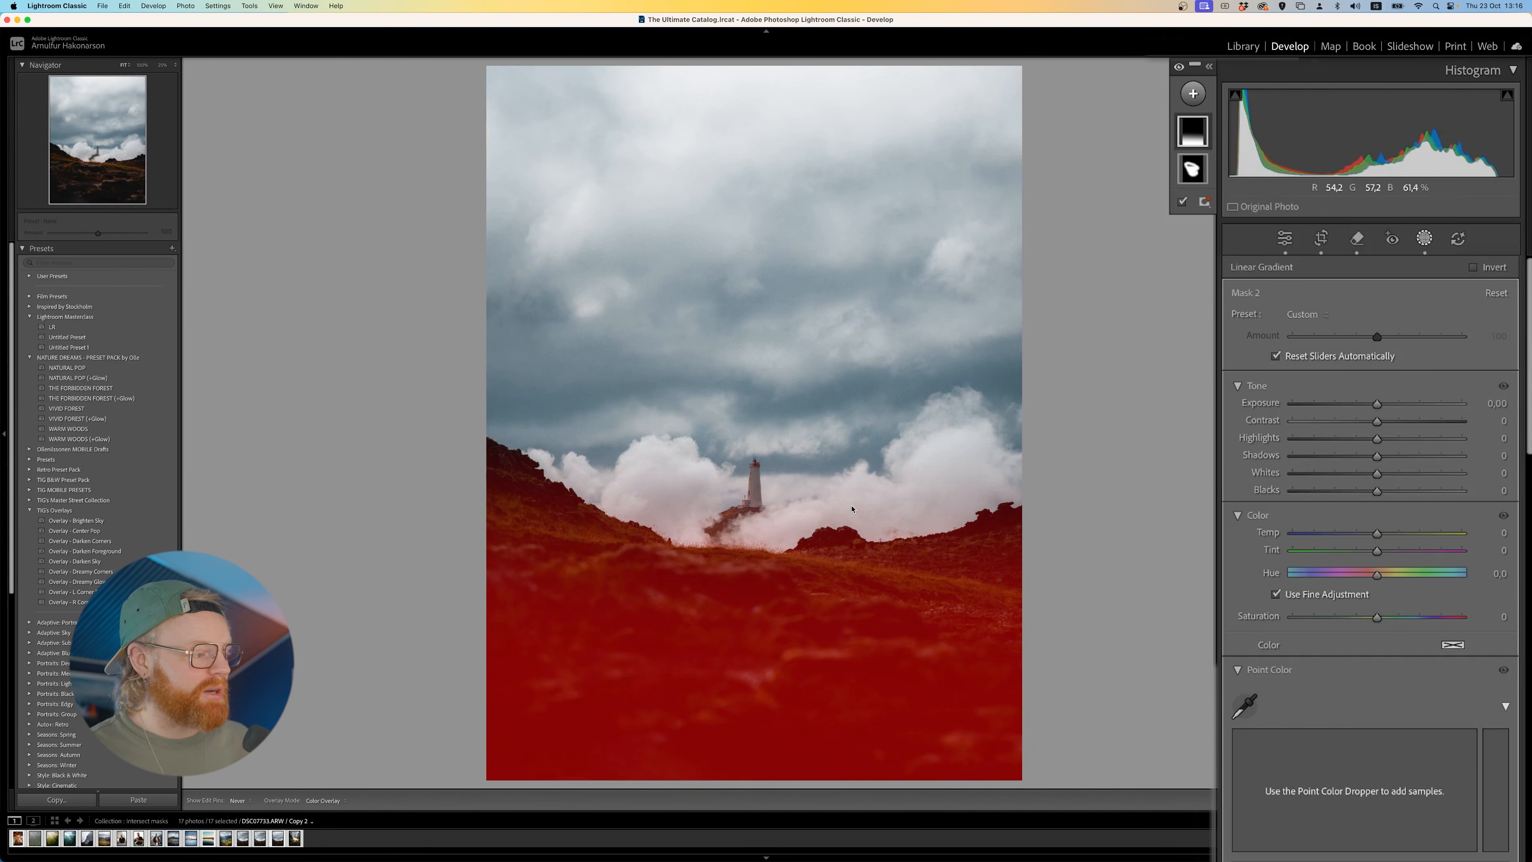
pyautogui.press('h')
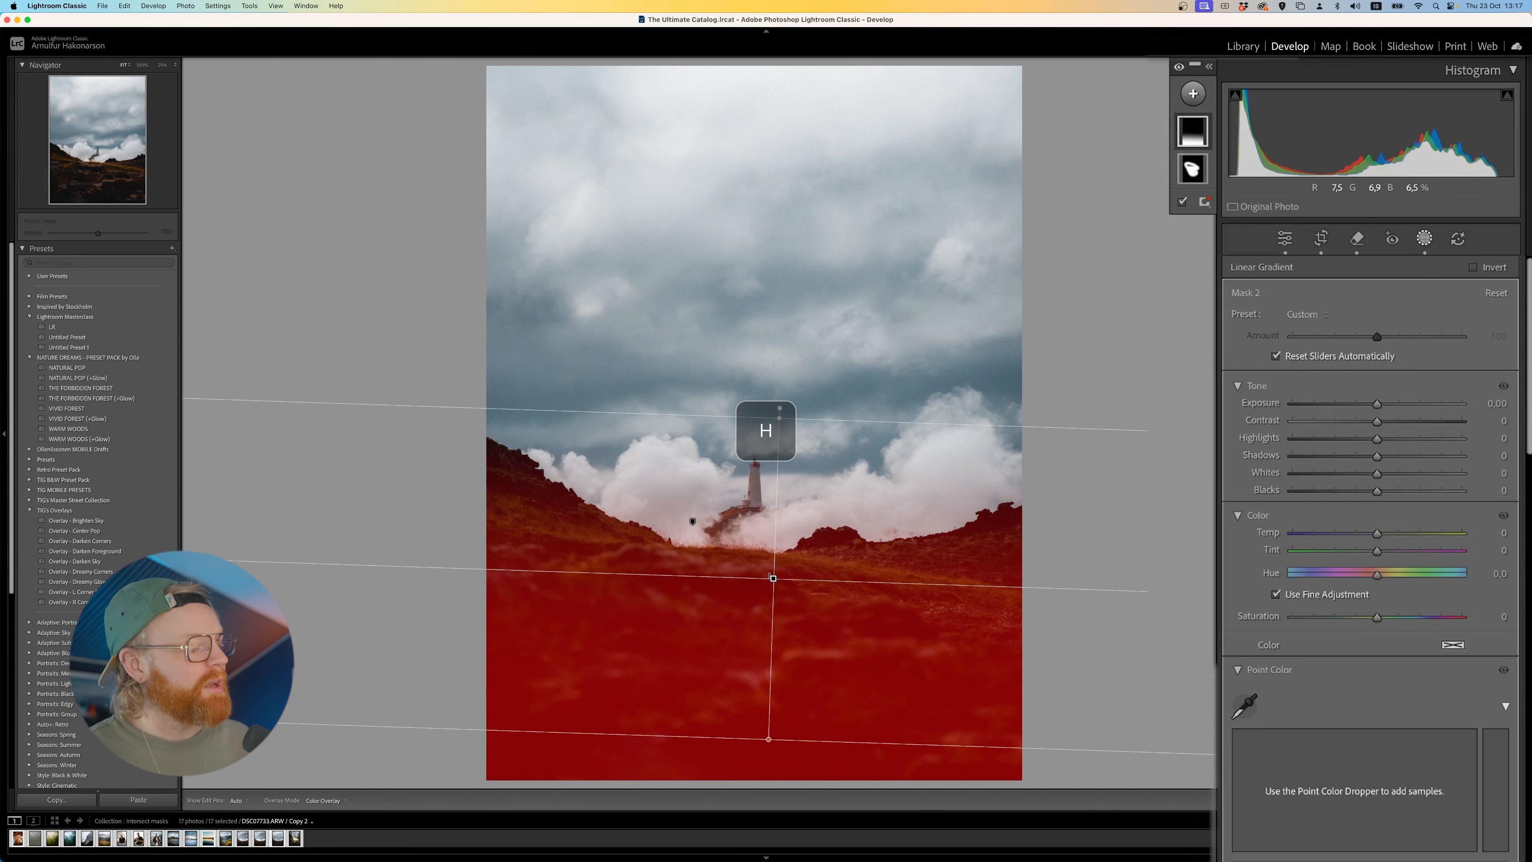
pyautogui.moveTo(774, 578); pyautogui.dragTo(844, 584)
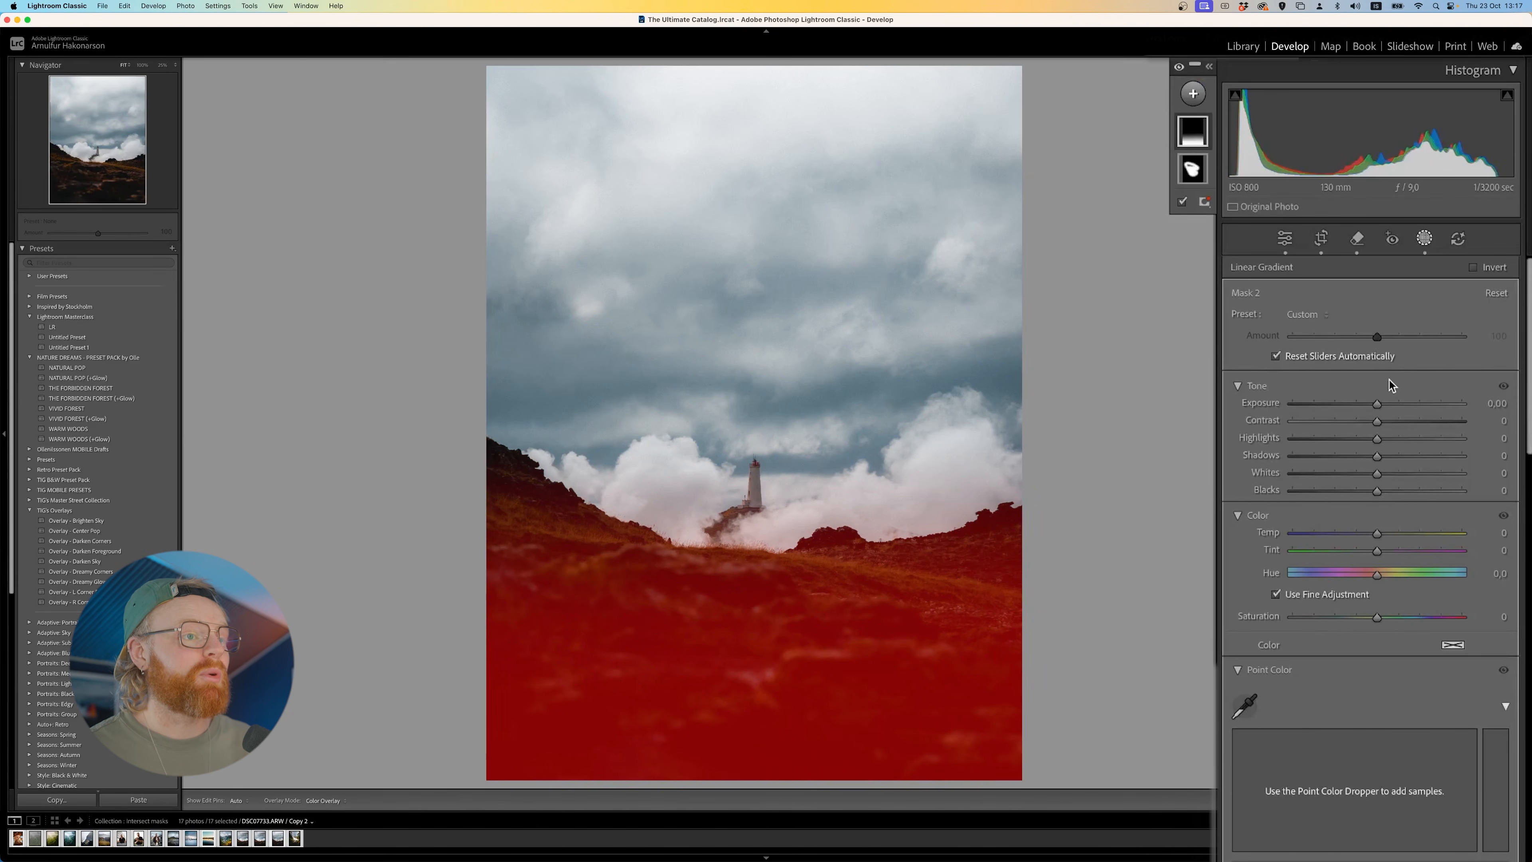
pyautogui.moveTo(1378, 406)
pyautogui.mouseDown()
pyautogui.moveTo(1230, 418)
pyautogui.moveTo(1449, 401)
pyautogui.moveTo(1351, 415)
pyautogui.moveTo(1370, 412)
pyautogui.mouseUp()
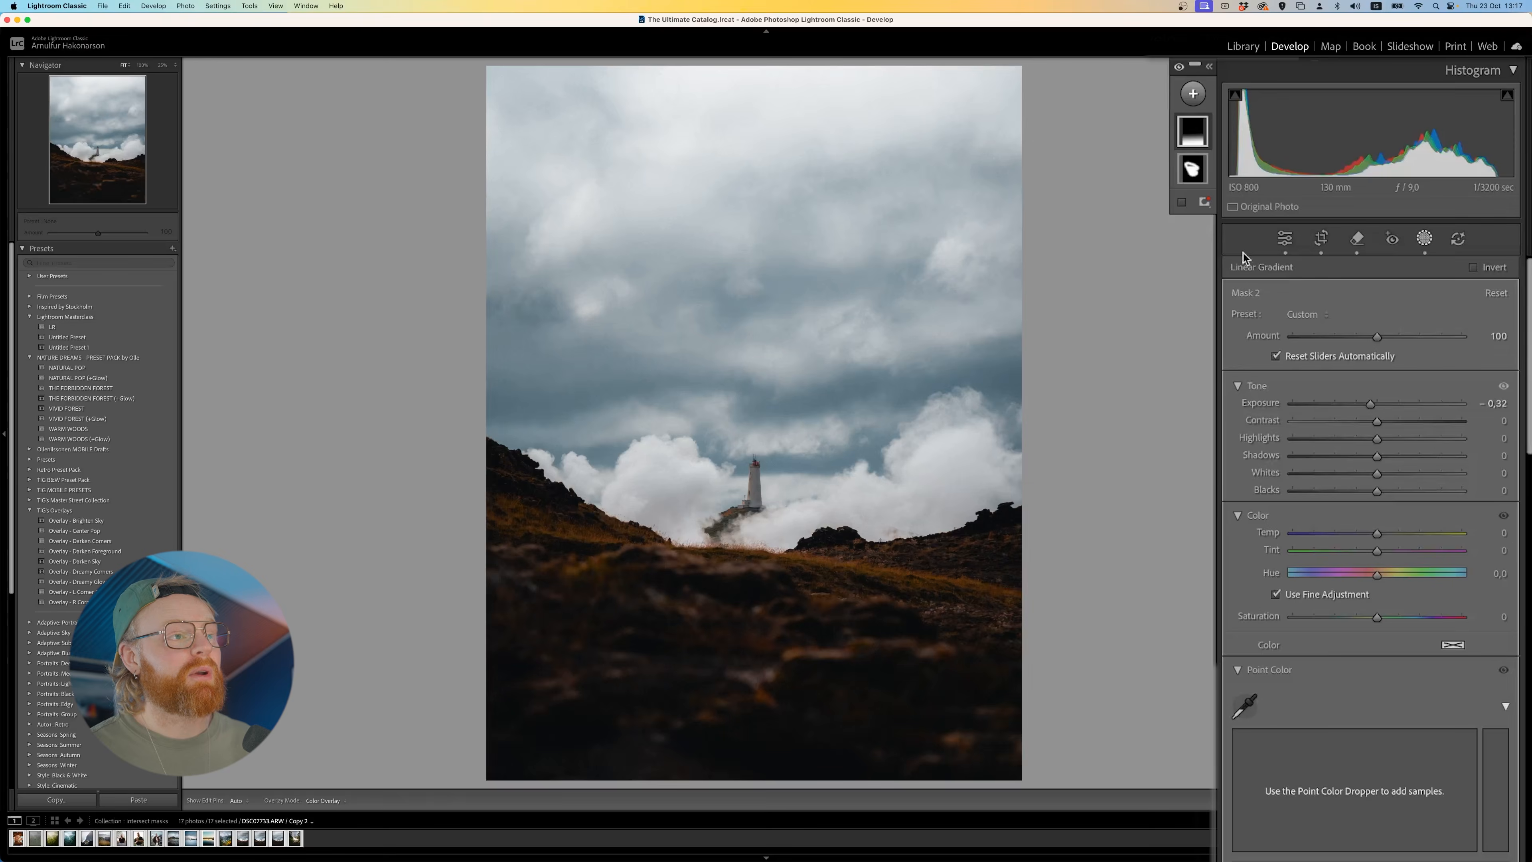
# - Create a large Radial Gradient mask centred on the lighthouse and set its exposure to 0.27
pyautogui.click(1193, 93)
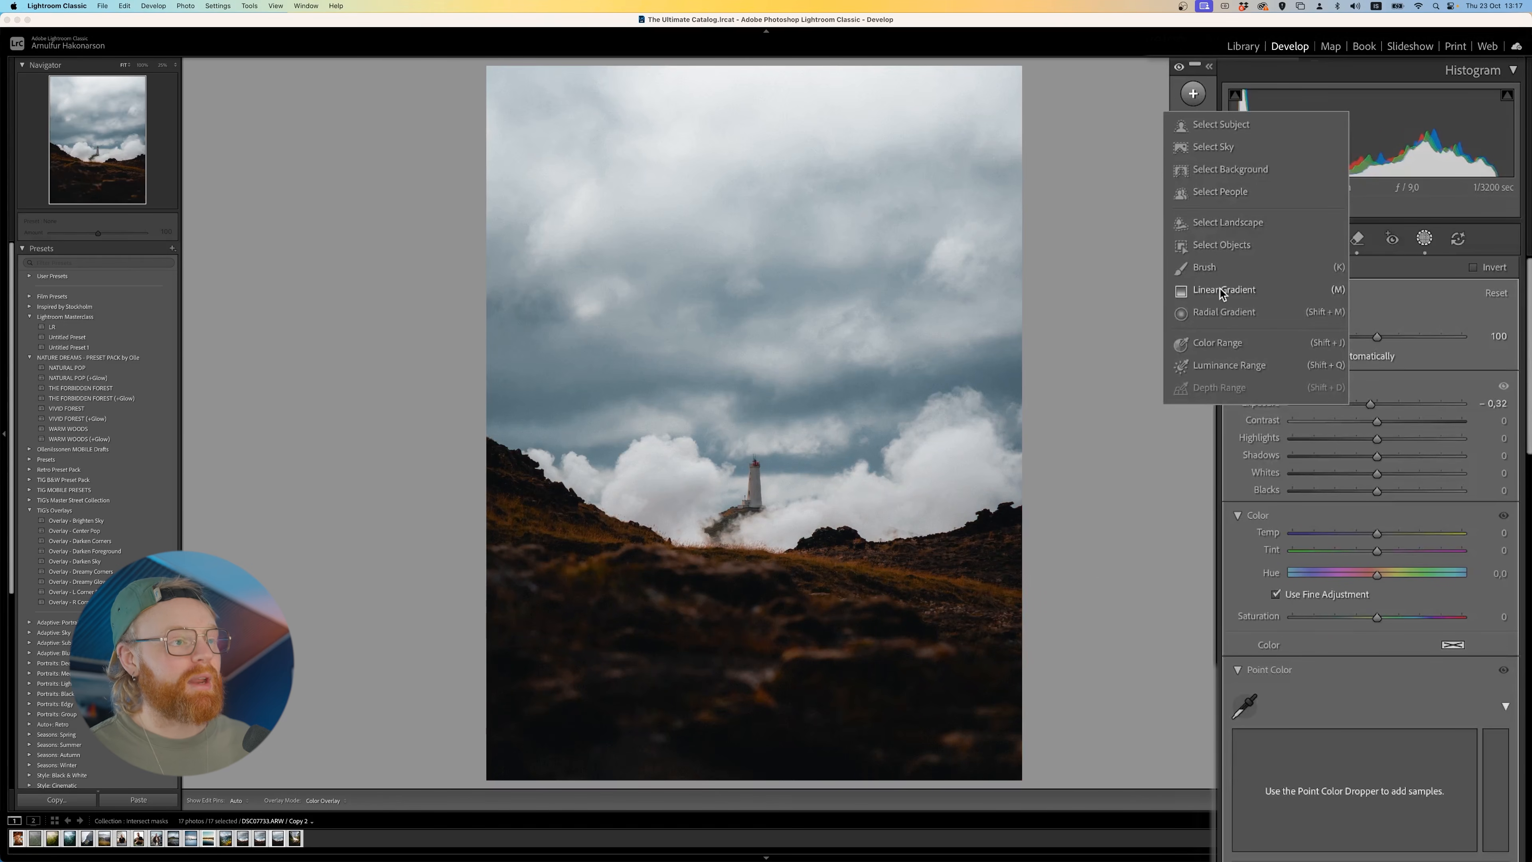
pyautogui.click(1221, 314)
pyautogui.moveTo(781, 437)
pyautogui.mouseDown()
pyautogui.moveTo(589, 602)
pyautogui.moveTo(579, 667)
pyautogui.mouseUp()
pyautogui.moveTo(733, 545); pyautogui.dragTo(707, 592)
pyautogui.moveTo(1376, 428)
pyautogui.mouseDown()
pyautogui.moveTo(1398, 430)
pyautogui.moveTo(1383, 430)
pyautogui.mouseUp()
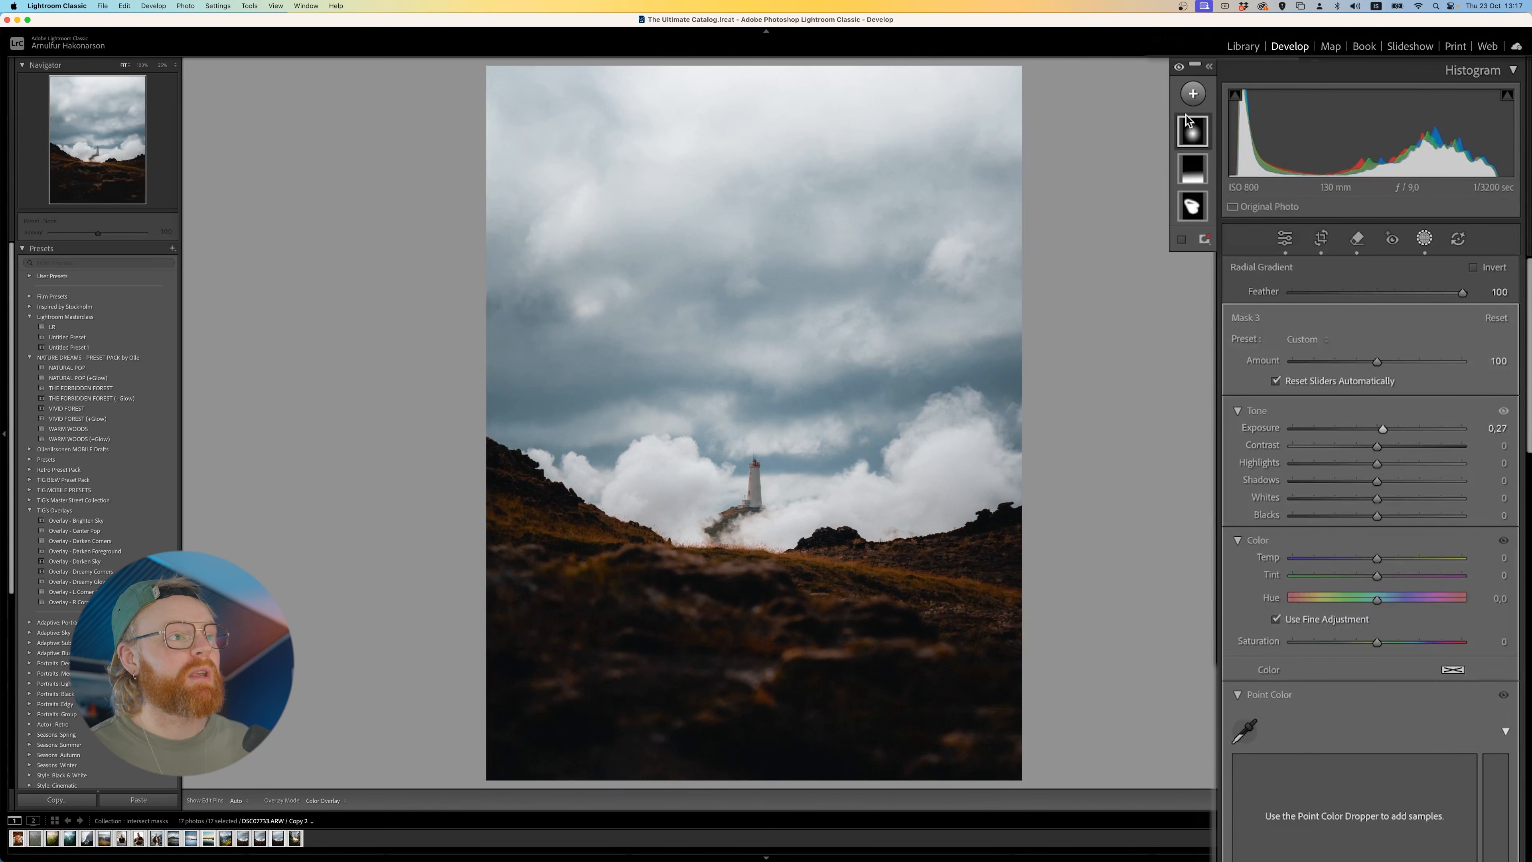
# - Expand the mask list to show names and rename the radial gradient mask as "Middle Brightness"
pyautogui.click(1209, 68)
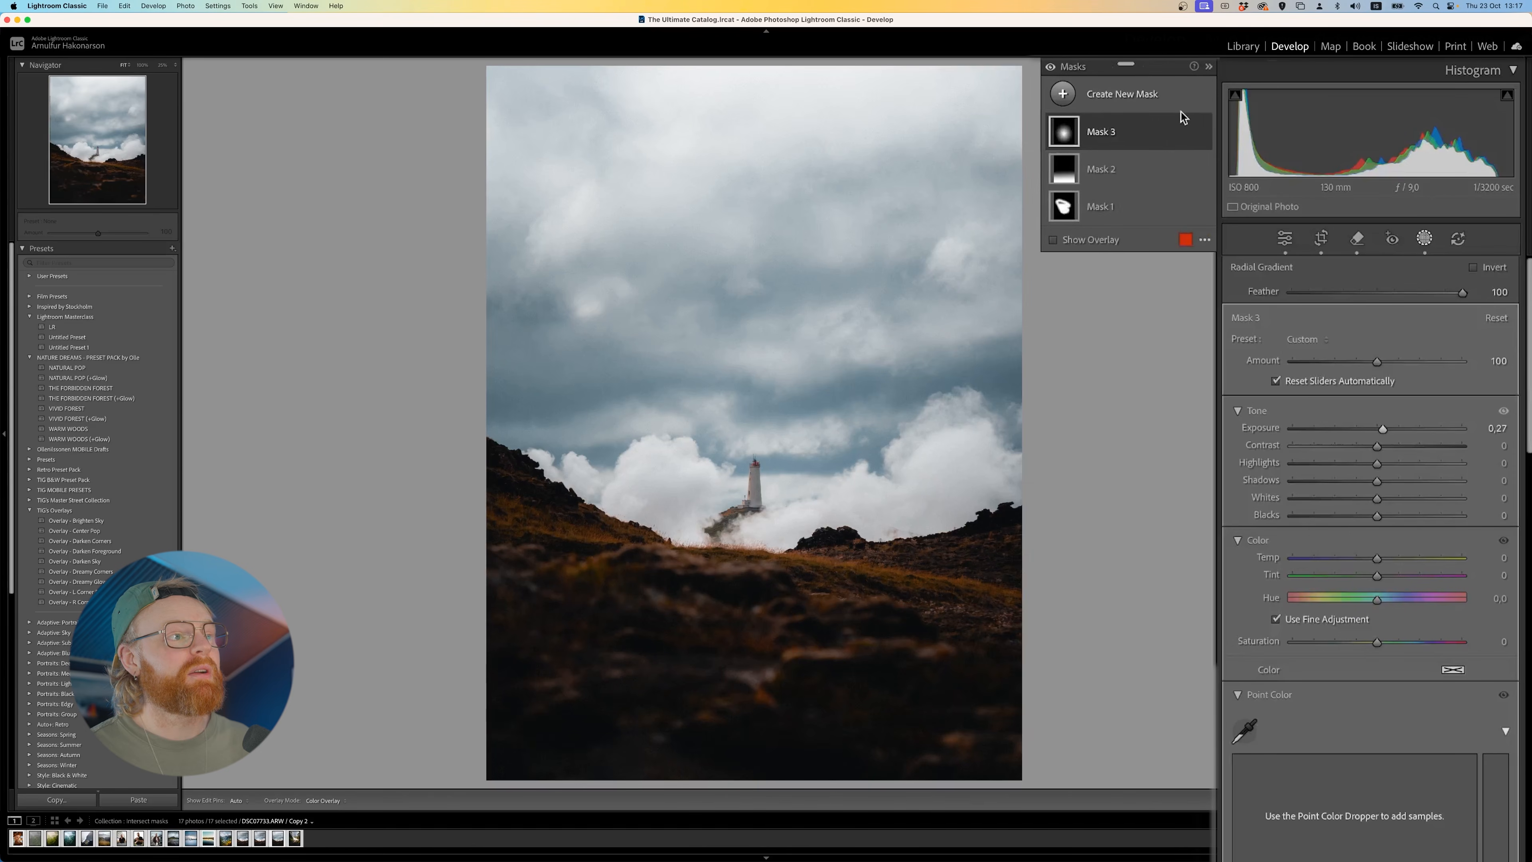
pyautogui.click(1209, 67)
pyautogui.click(1209, 68)
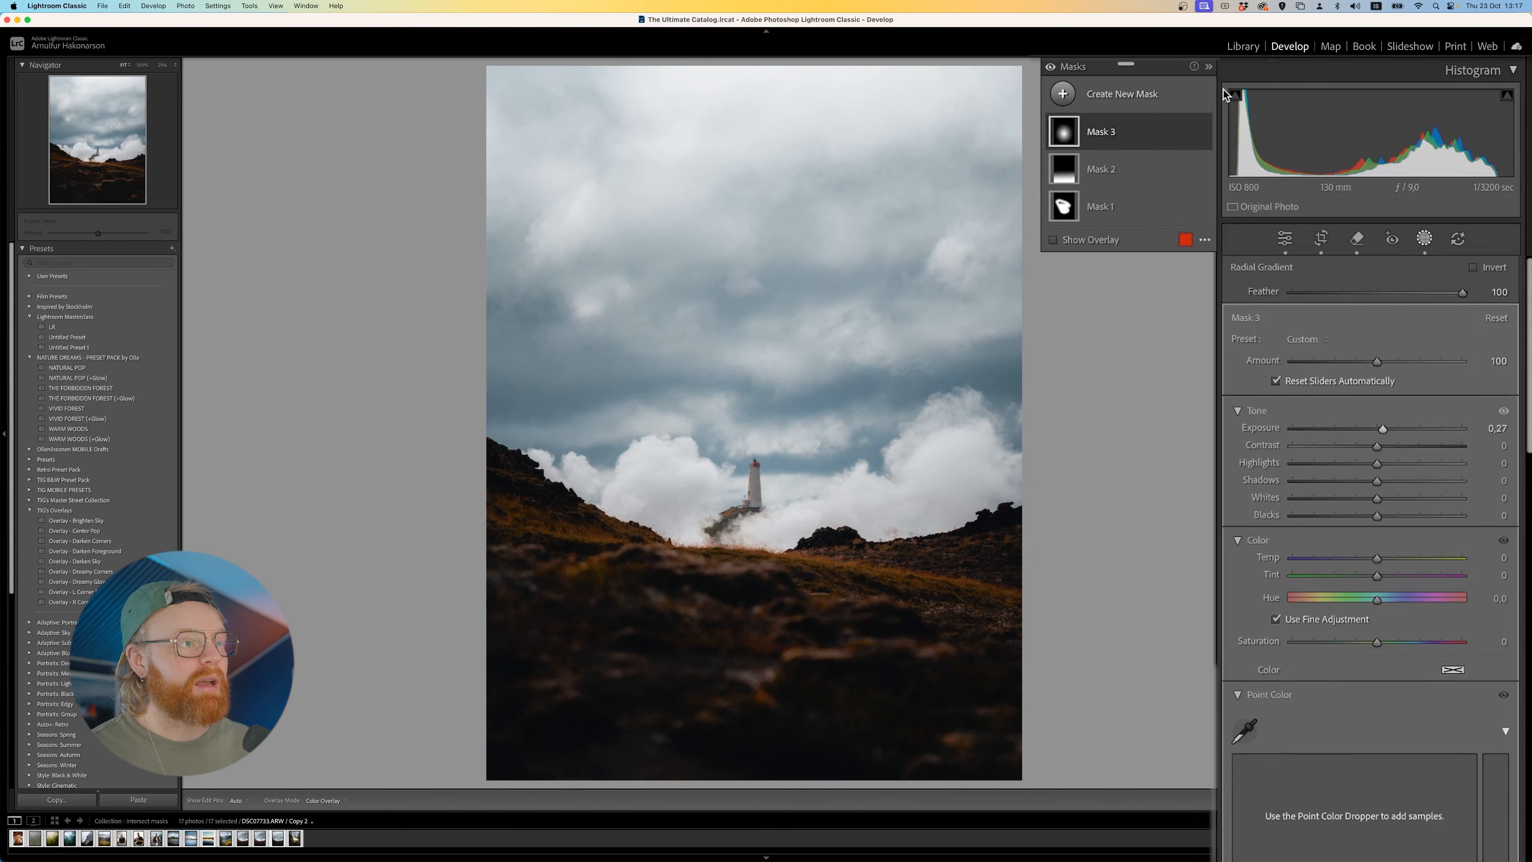
pyautogui.doubleClick(1117, 136)
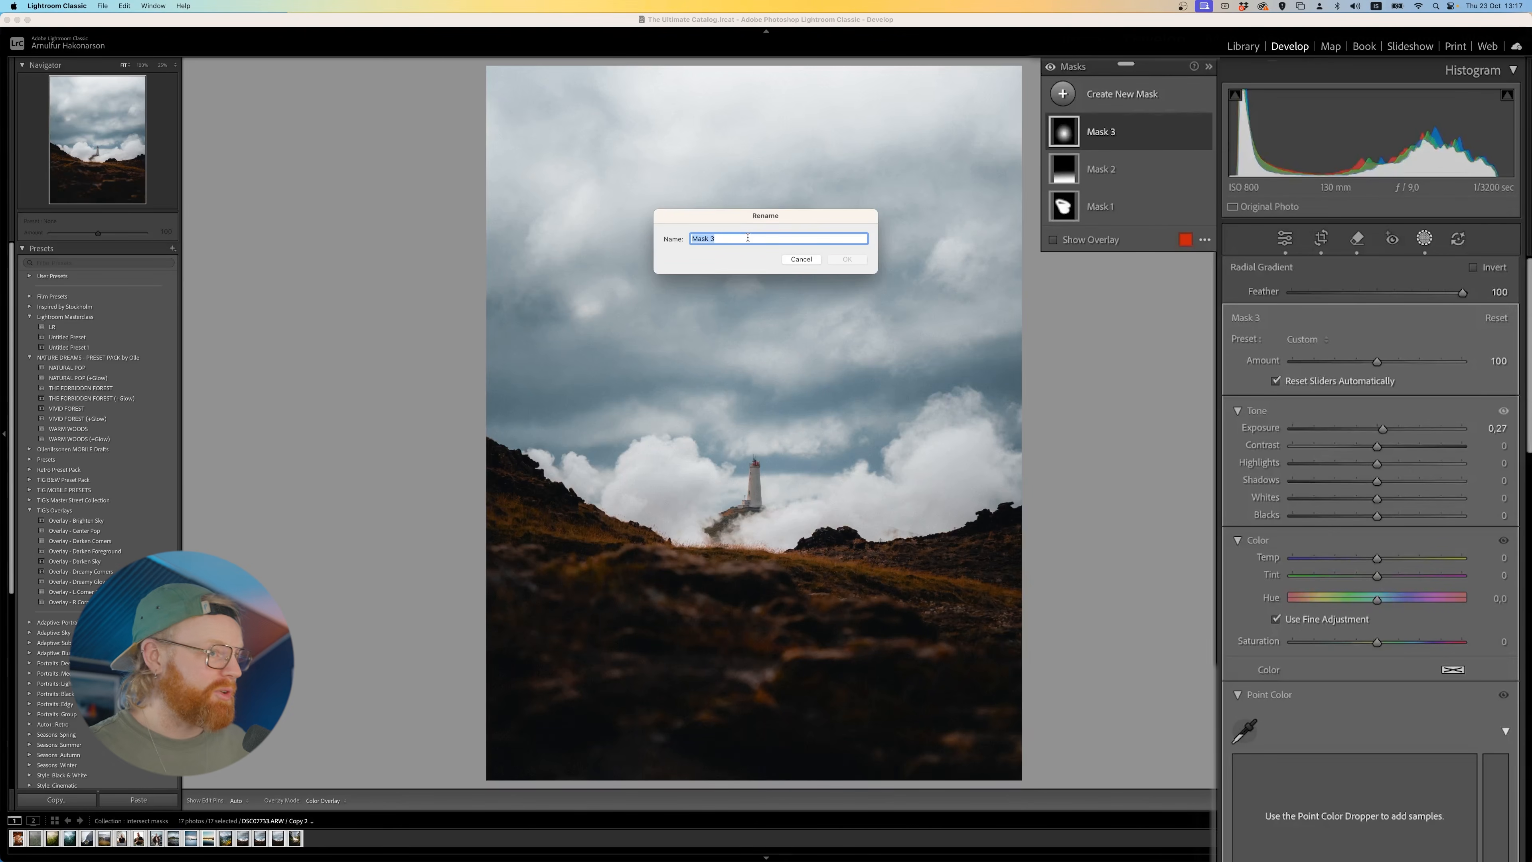
pyautogui.write('Mid')
pyautogui.write('dle Birhg')
pyautogui.press('BackSpace')
pyautogui.press('BackSpace')
pyautogui.press('BackSpace')
pyautogui.press('BackSpace')
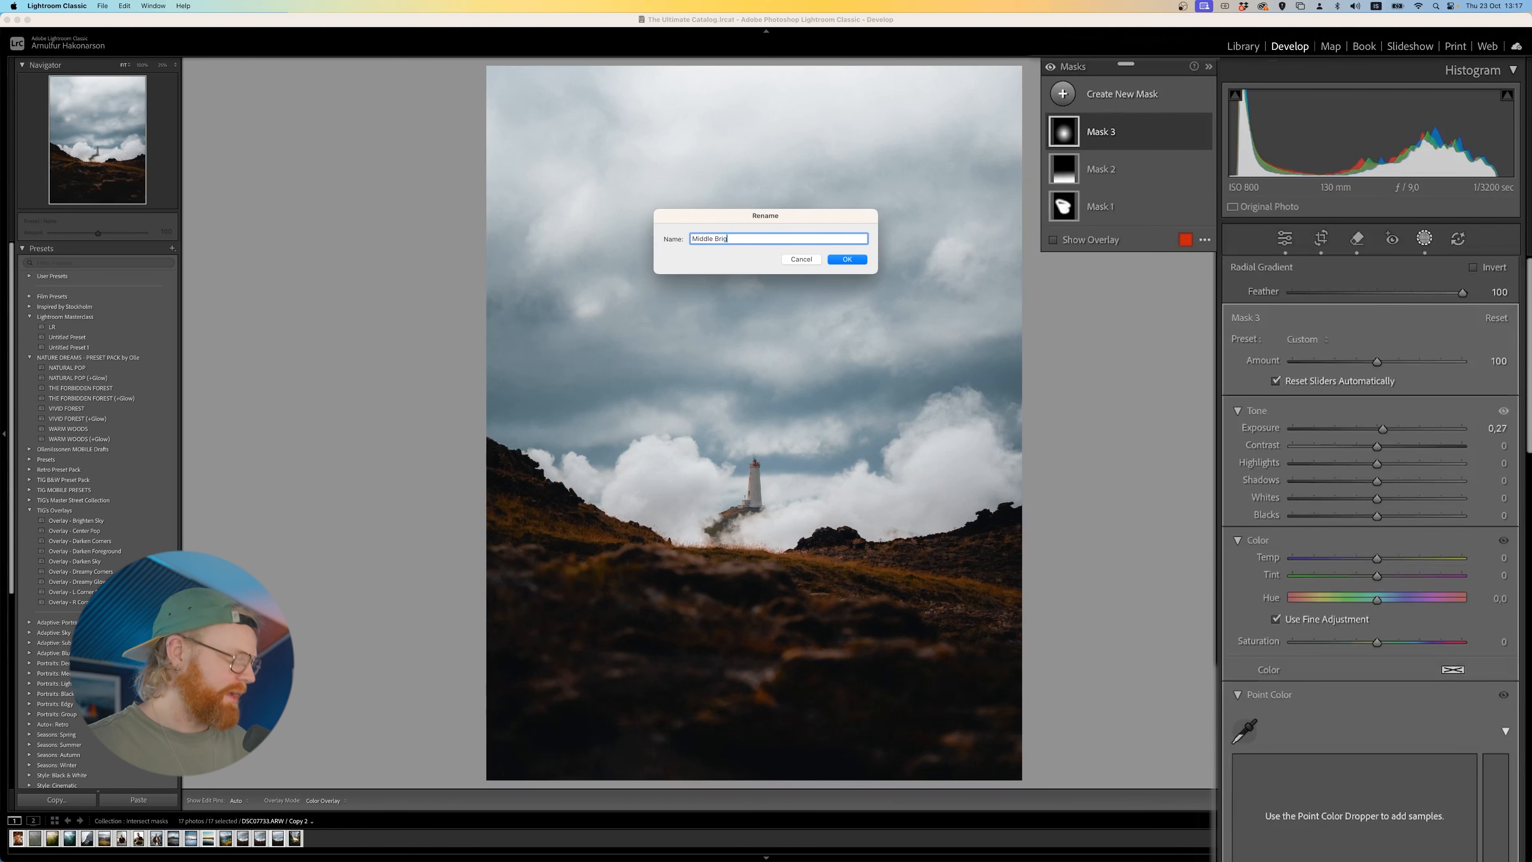
pyautogui.write('hte')
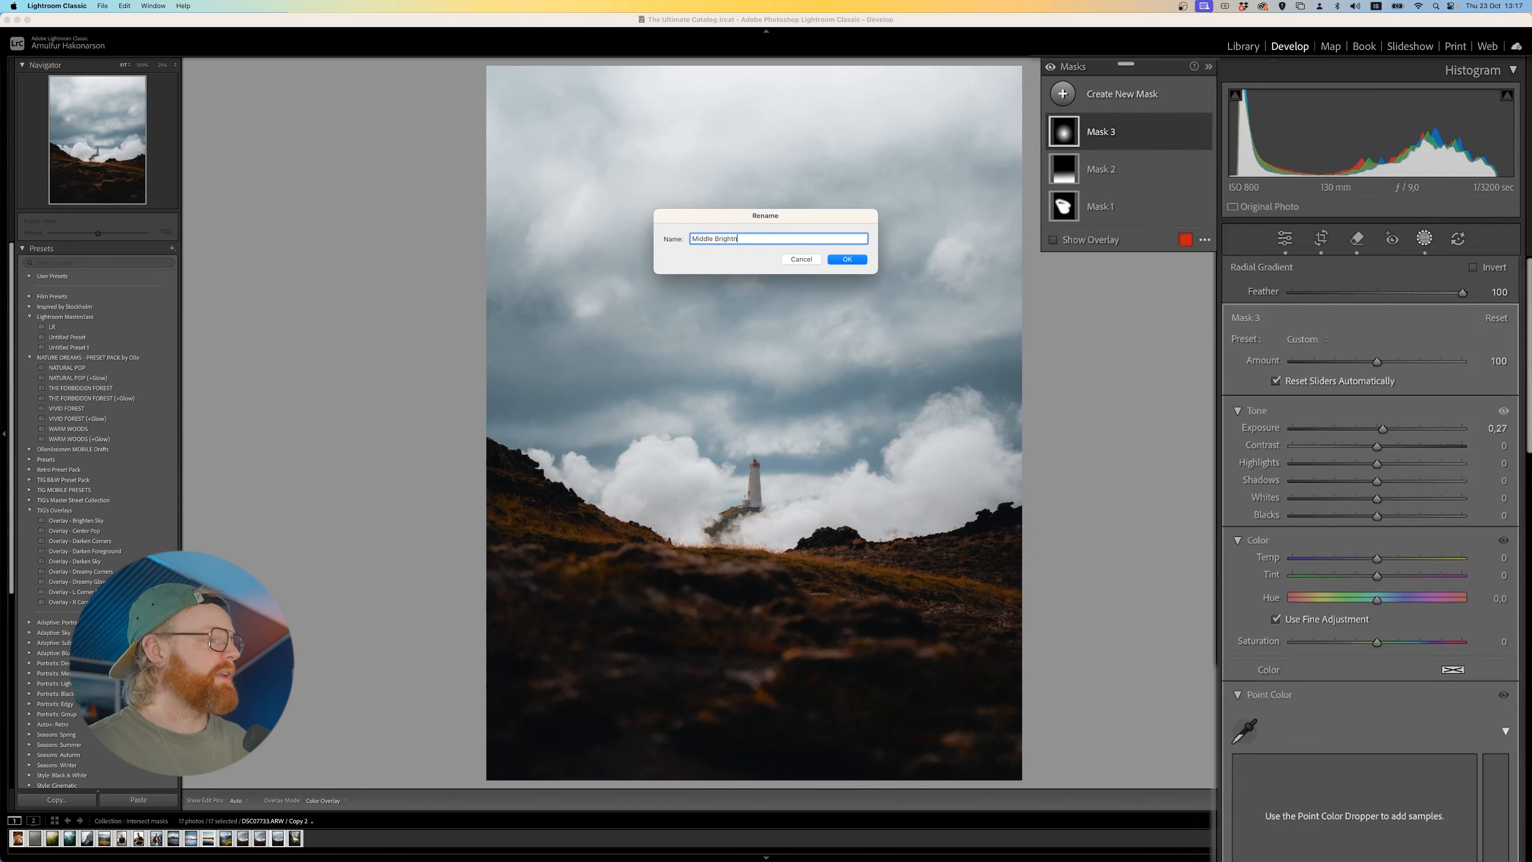
pyautogui.write('ess')
pyautogui.press('Return')
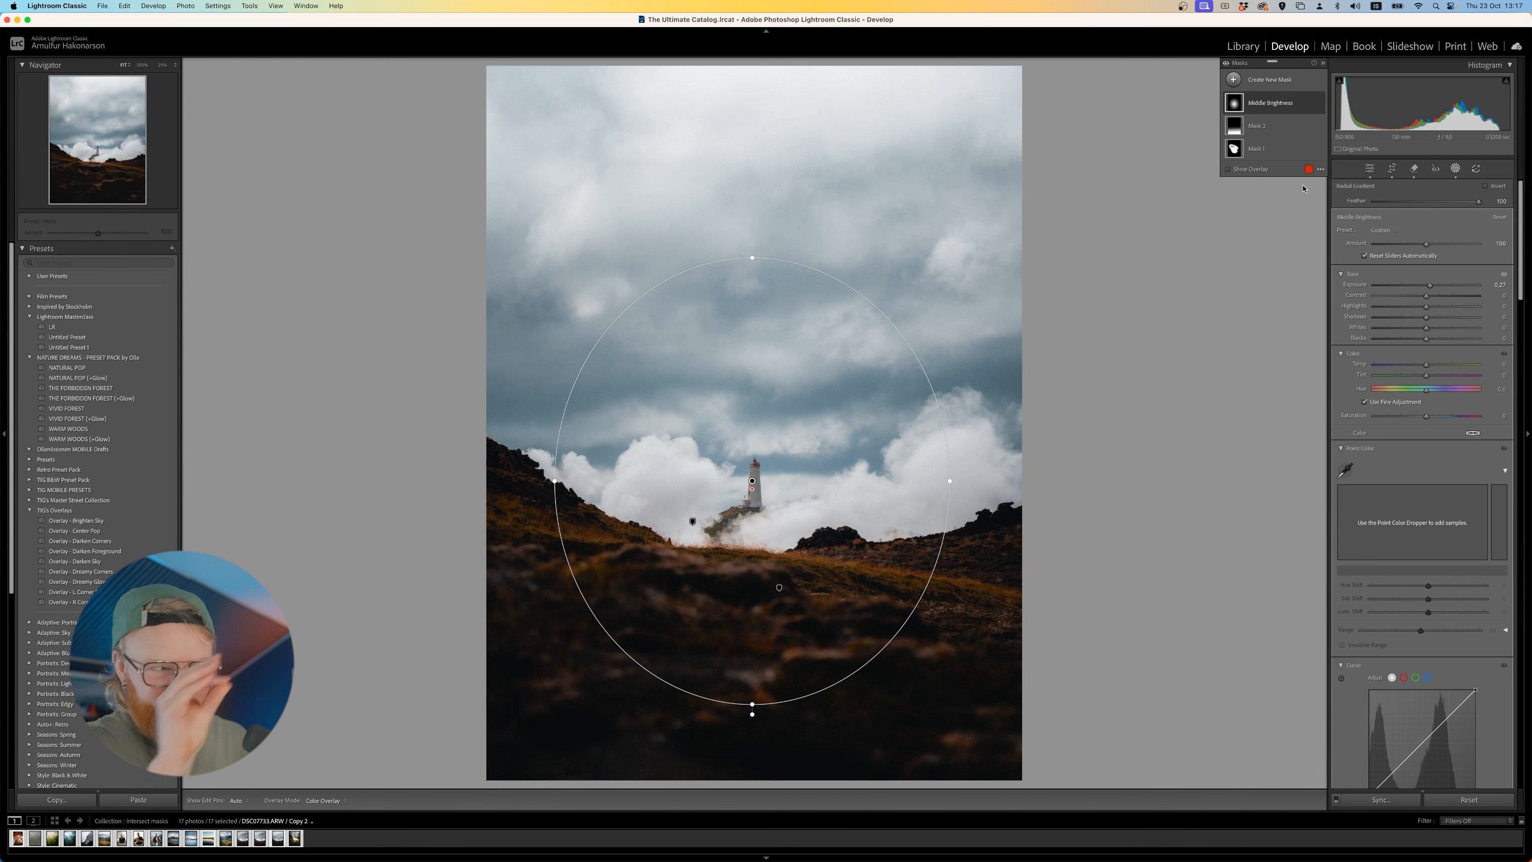
# - Collapse the mask list to thumbnails, reopen masking and bring up the choices for a new mask
pyautogui.click(1282, 101)
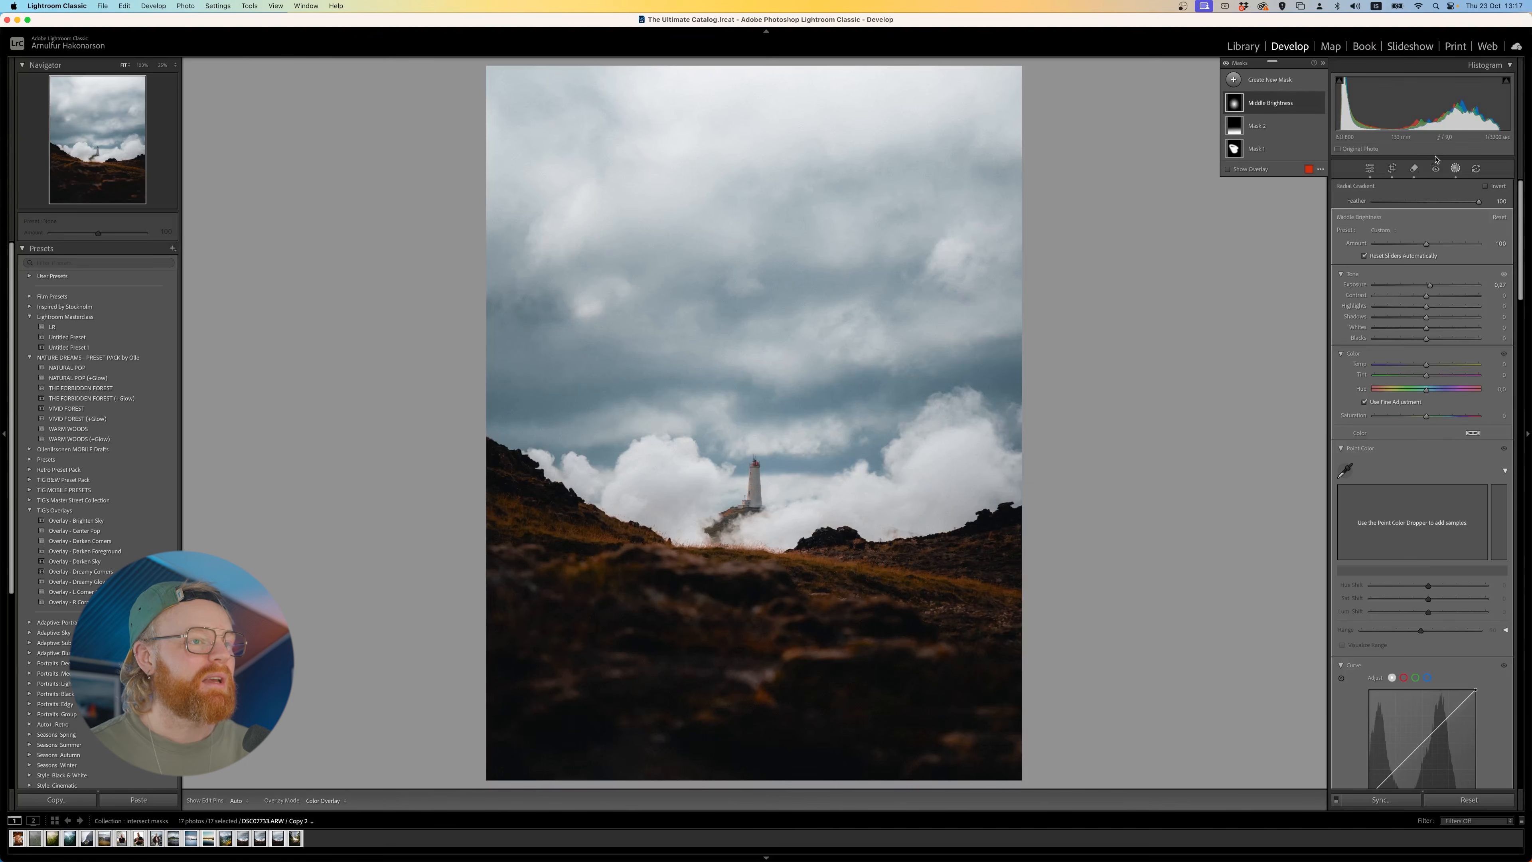
pyautogui.click(1323, 63)
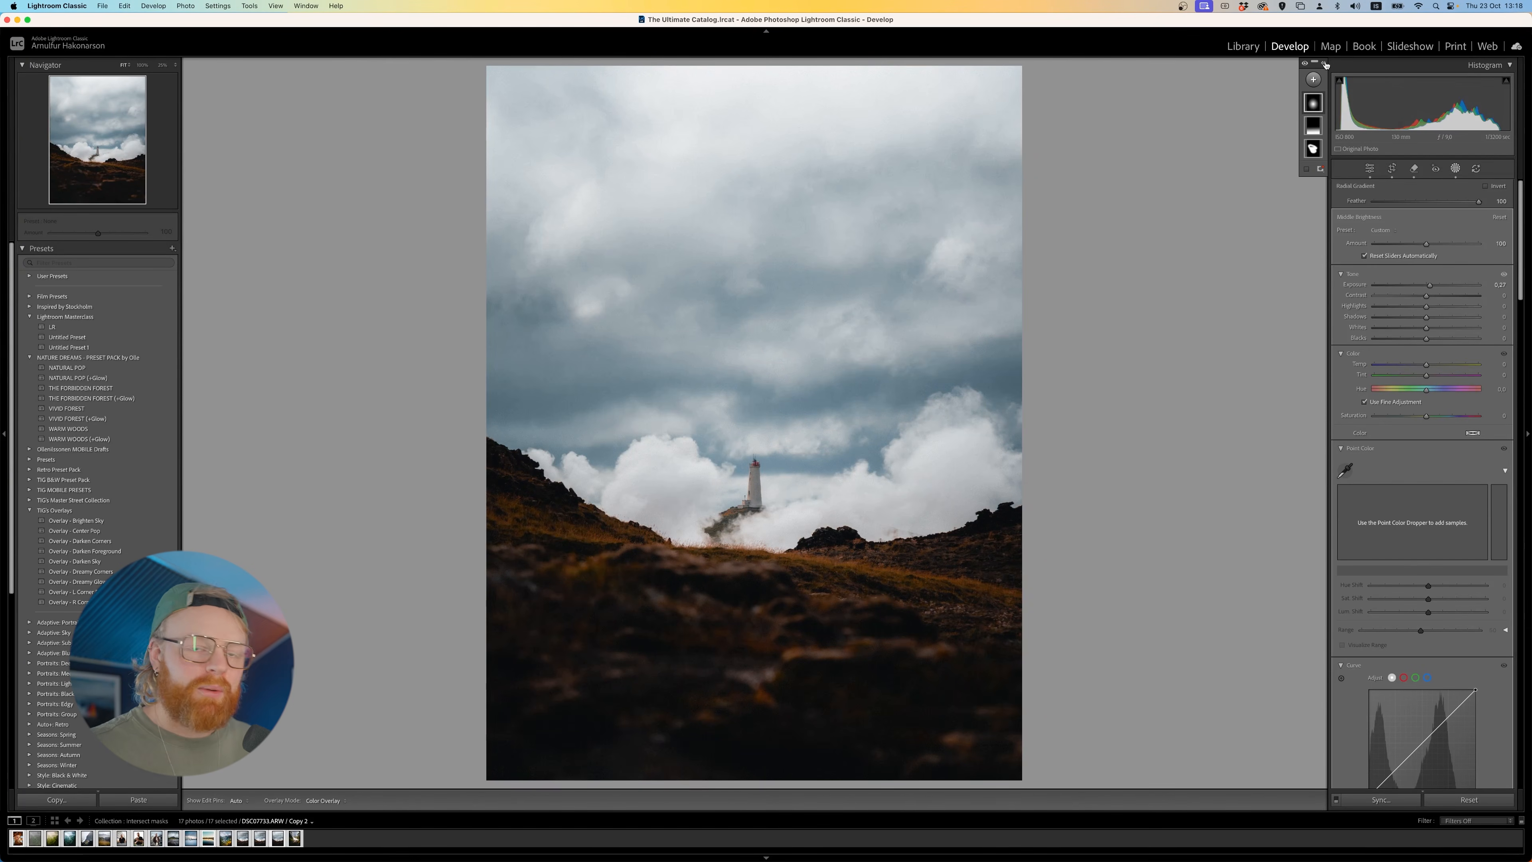
pyautogui.click(1454, 170)
pyautogui.click(1454, 171)
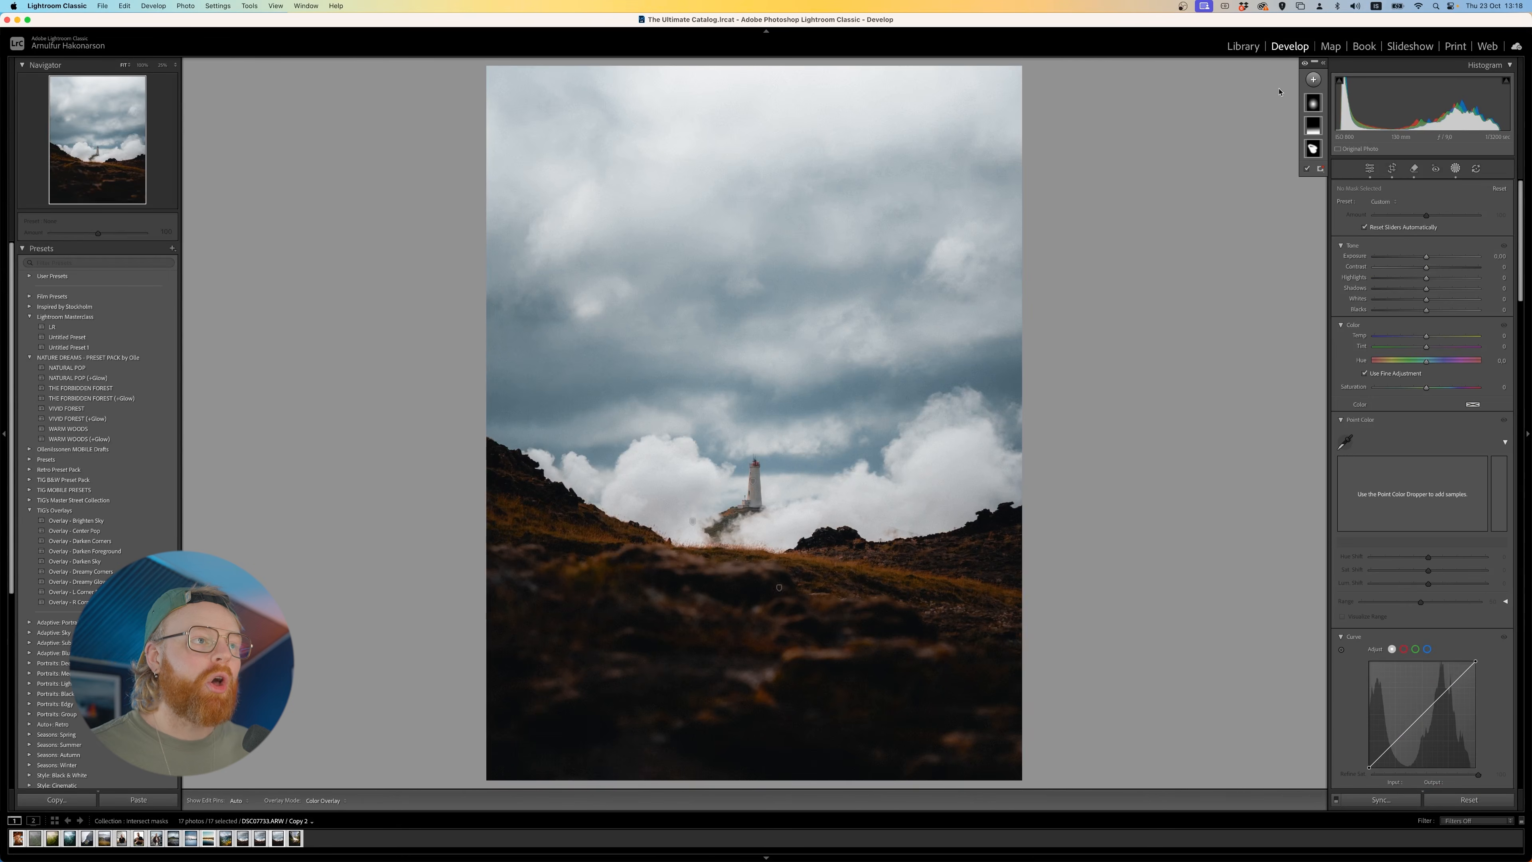
pyautogui.click(1313, 79)
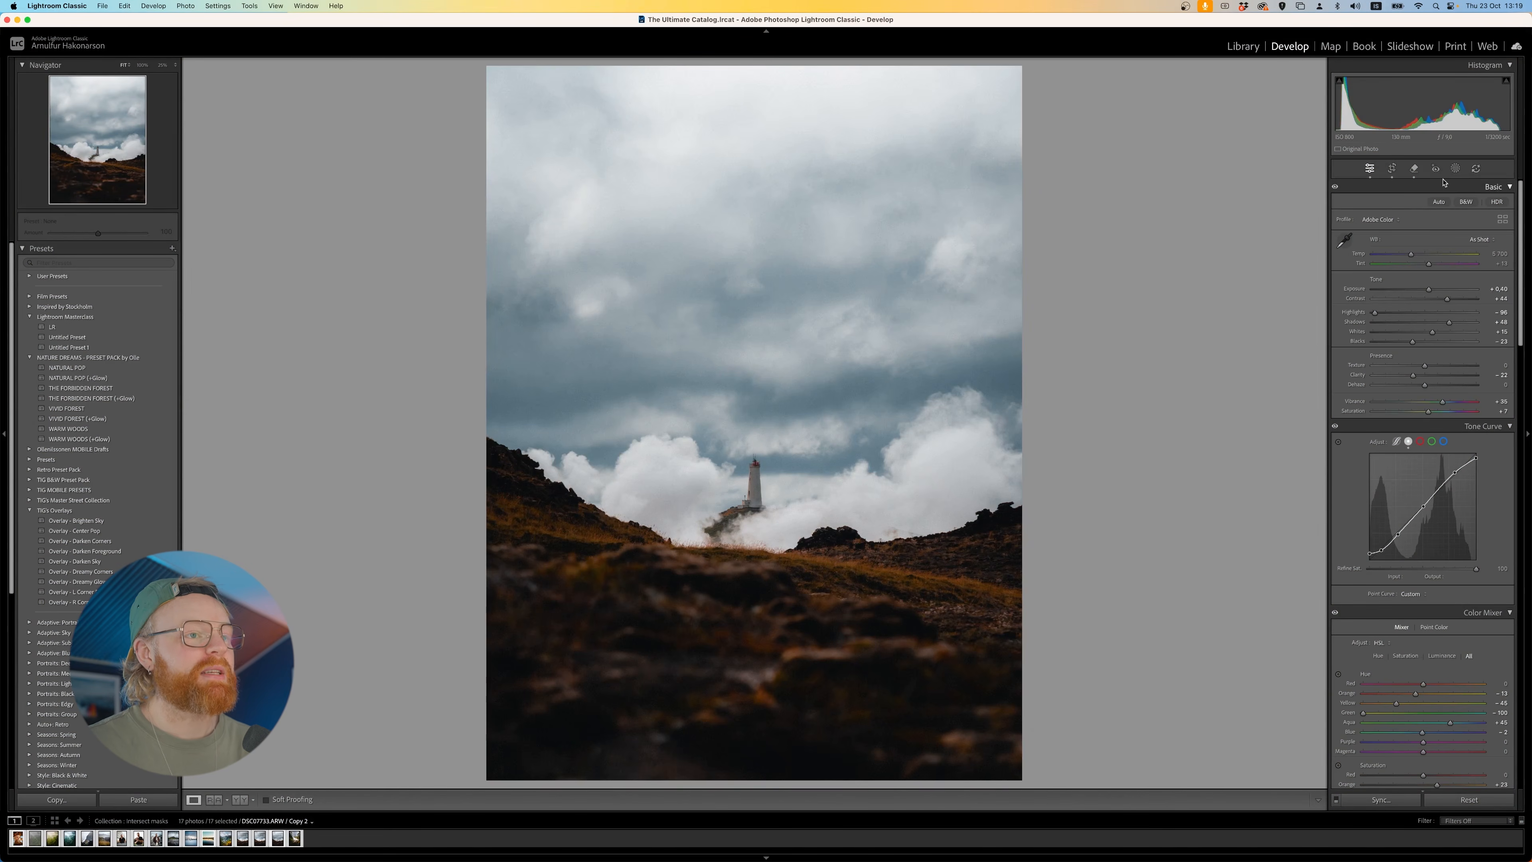
# - Create a fresh Brush mask, paint from the left slope over the clouds around the lighthouse and hide its overlay
pyautogui.click(1456, 168)
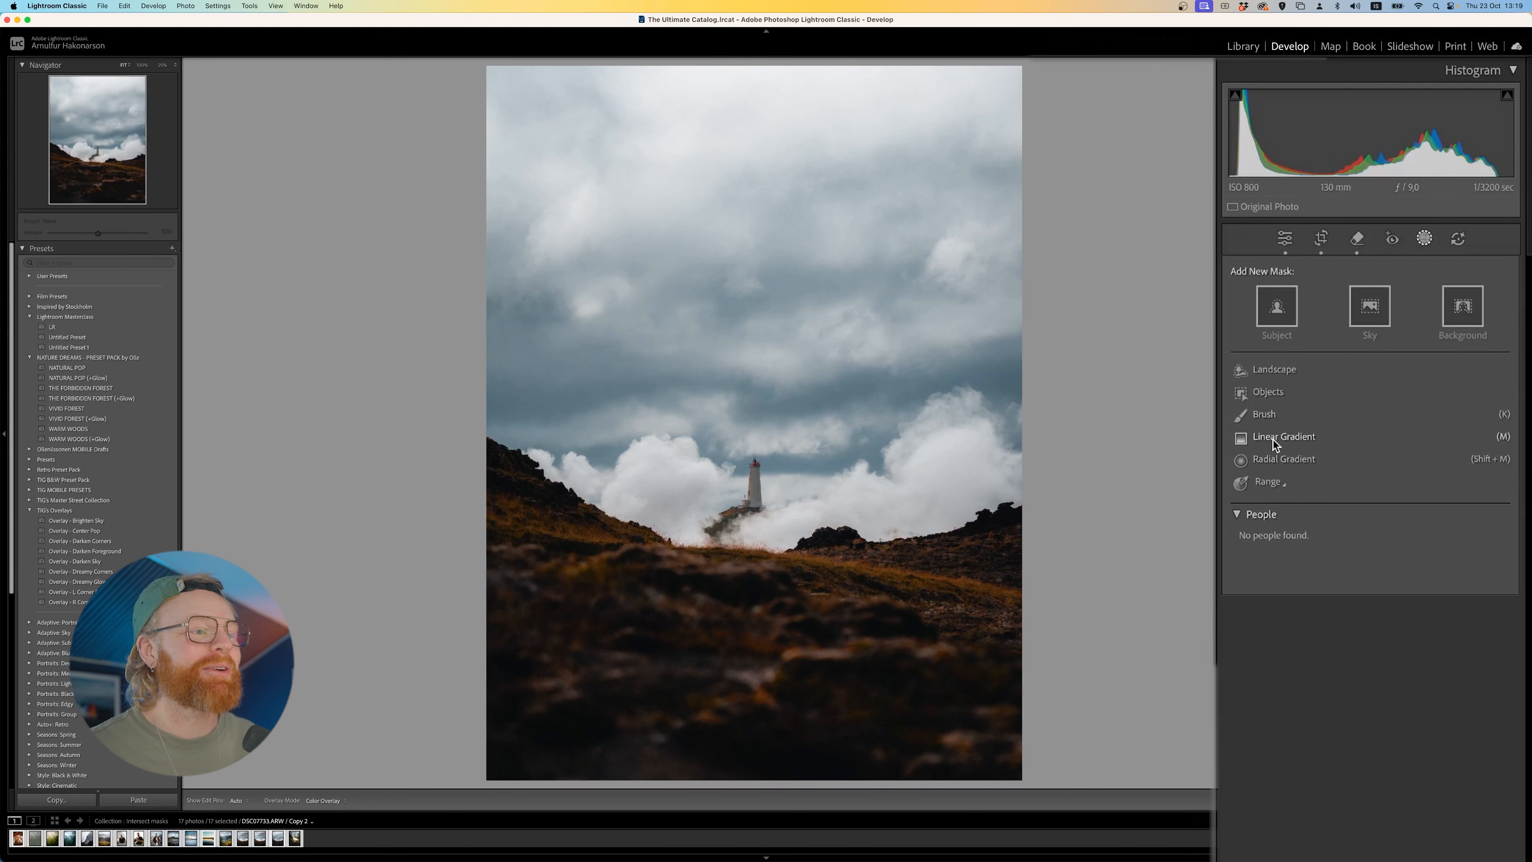
pyautogui.click(1280, 418)
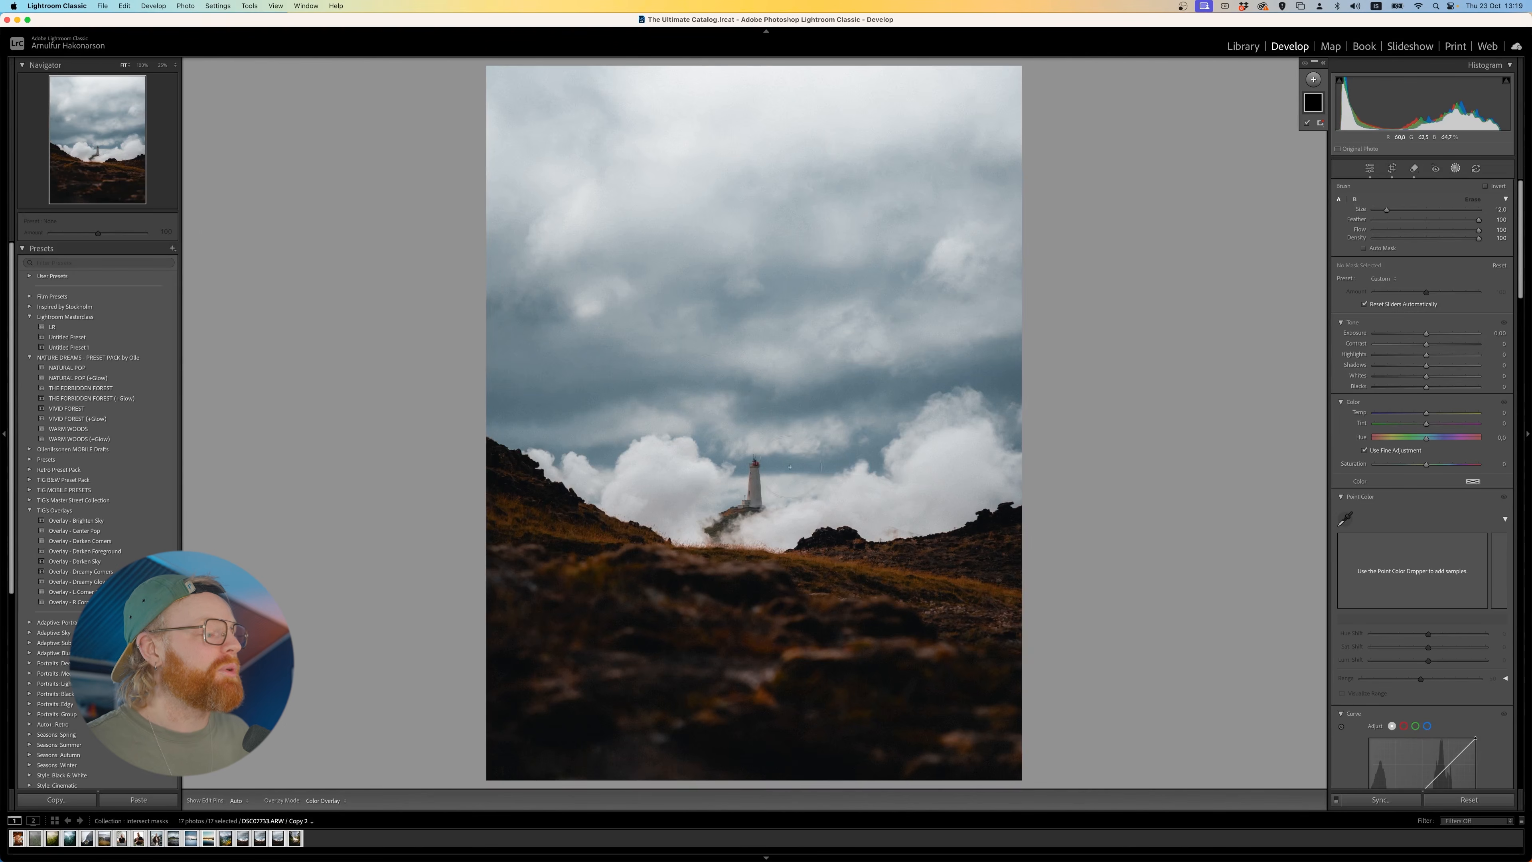
pyautogui.moveTo(646, 614)
pyautogui.mouseDown()
pyautogui.moveTo(660, 422)
pyautogui.moveTo(797, 553)
pyautogui.moveTo(766, 503)
pyautogui.moveTo(809, 409)
pyautogui.moveTo(758, 374)
pyautogui.moveTo(784, 404)
pyautogui.mouseUp()
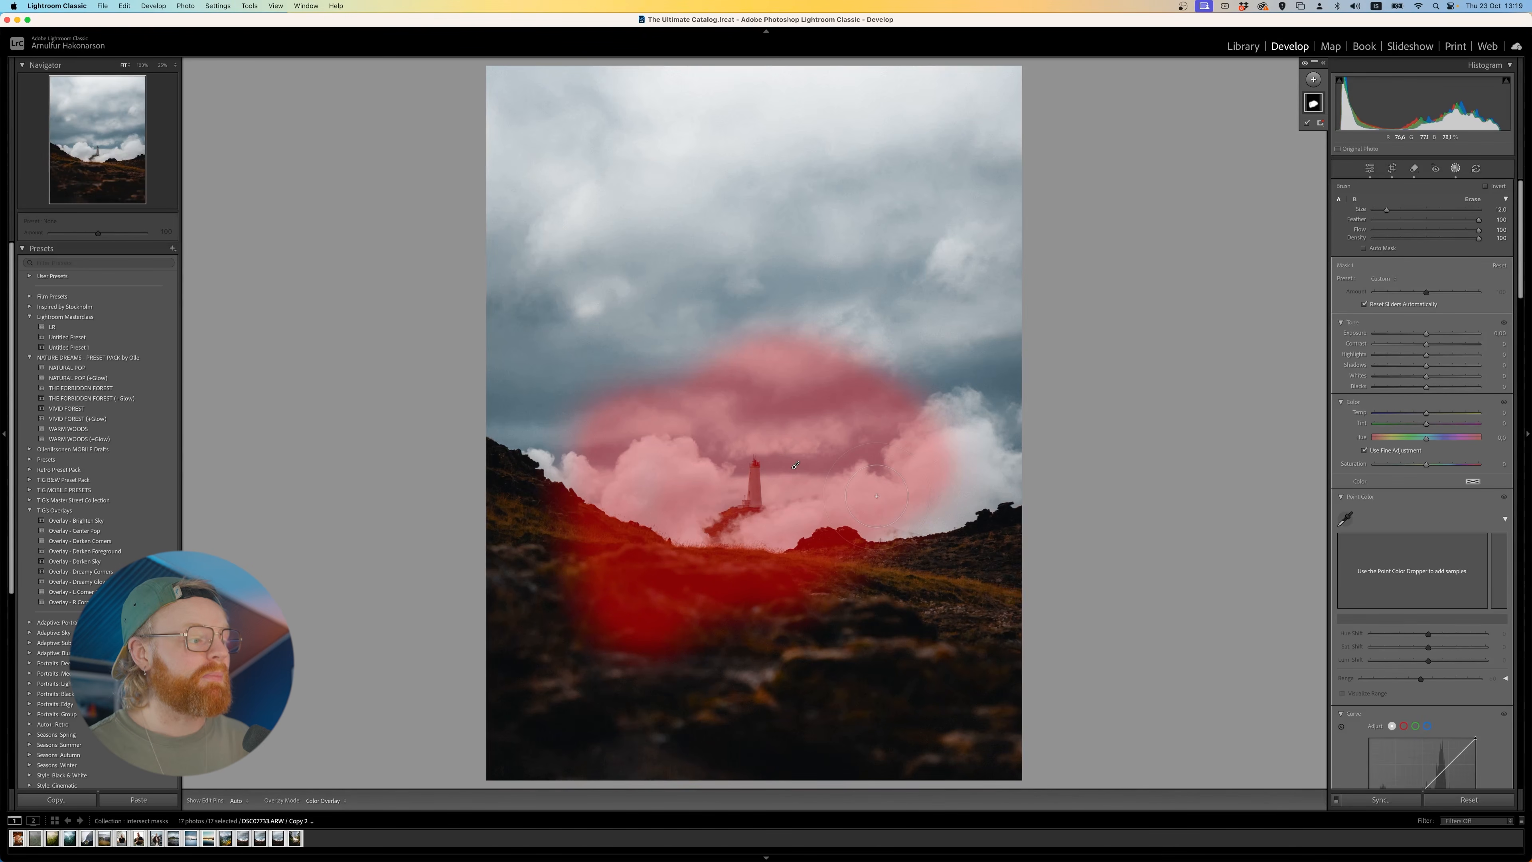
pyautogui.press('o')
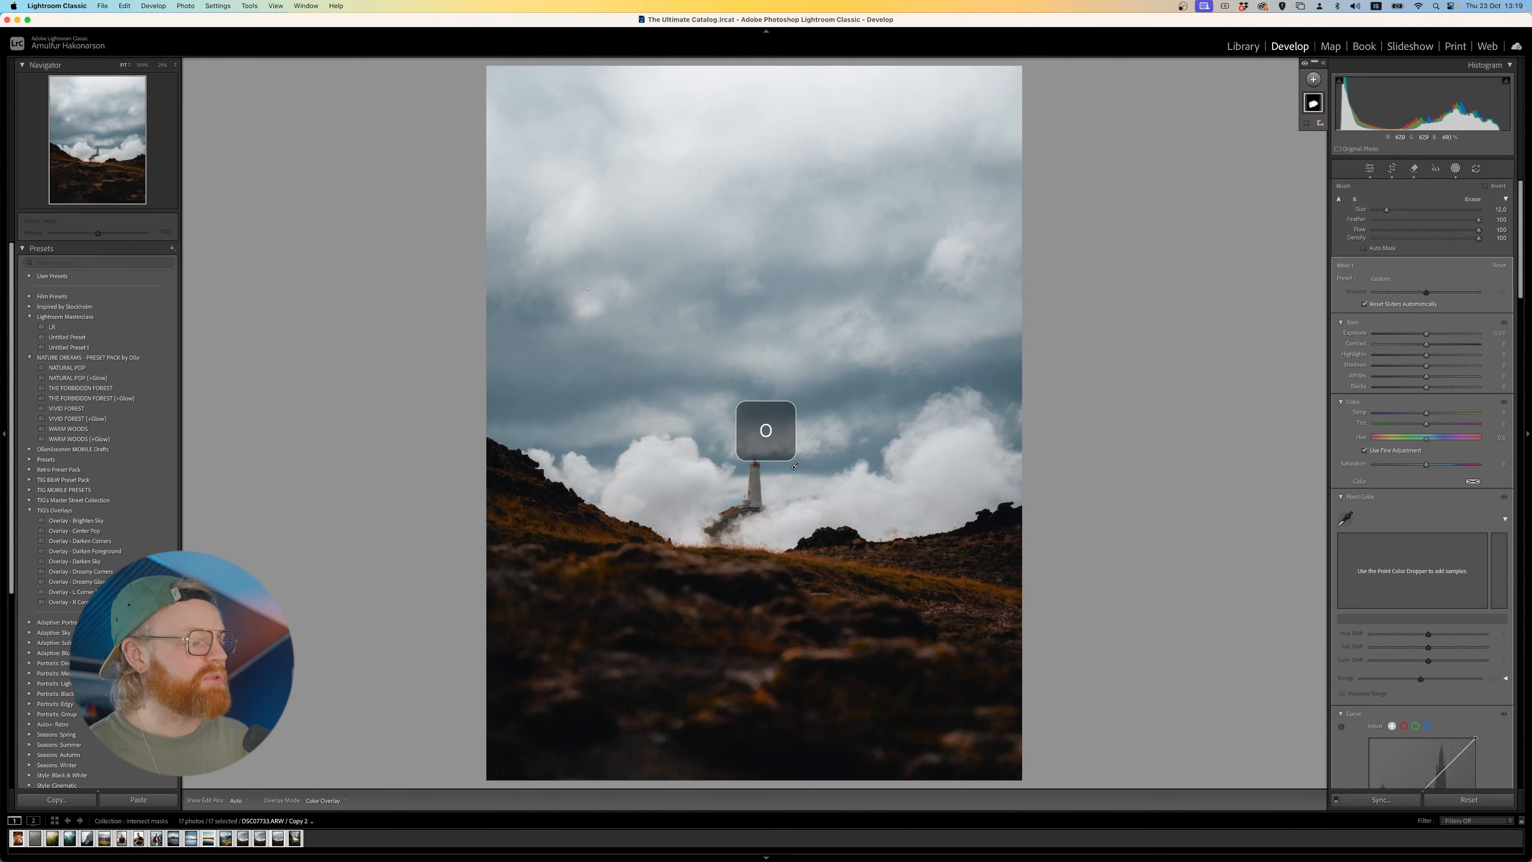
# - Extend the brush mask over the clouds around the lighthouse and set its exposure to 0.51, contrast to 25 and highlights to 30
pyautogui.press('o')
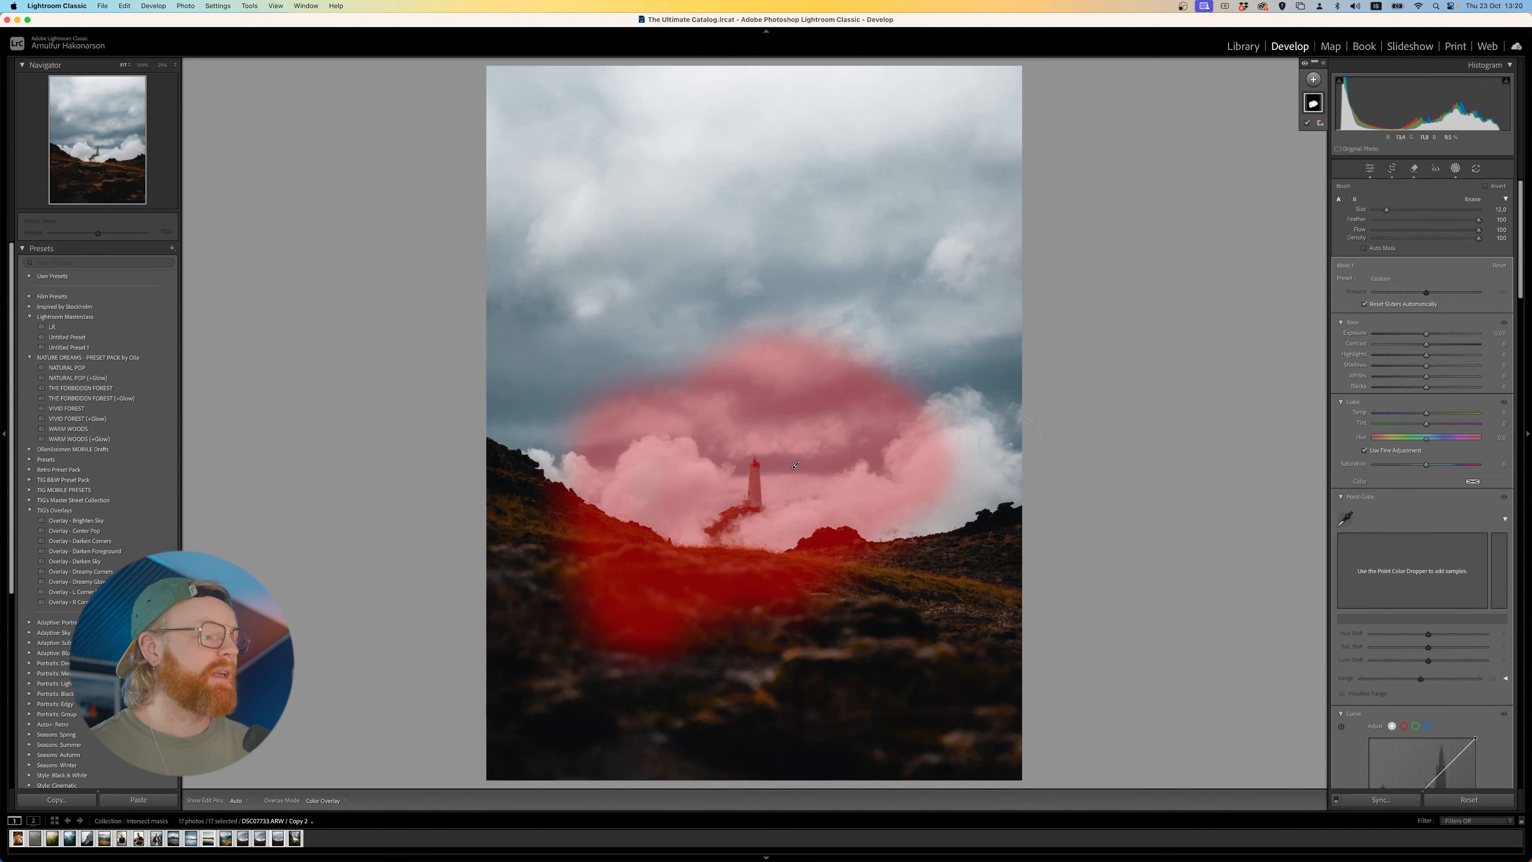
pyautogui.moveTo(916, 458)
pyautogui.mouseDown()
pyautogui.moveTo(894, 542)
pyautogui.moveTo(711, 568)
pyautogui.moveTo(743, 555)
pyautogui.moveTo(692, 373)
pyautogui.moveTo(770, 304)
pyautogui.moveTo(910, 402)
pyautogui.mouseUp()
pyautogui.moveTo(1425, 337); pyautogui.dragTo(1442, 348)
pyautogui.click(1442, 355)
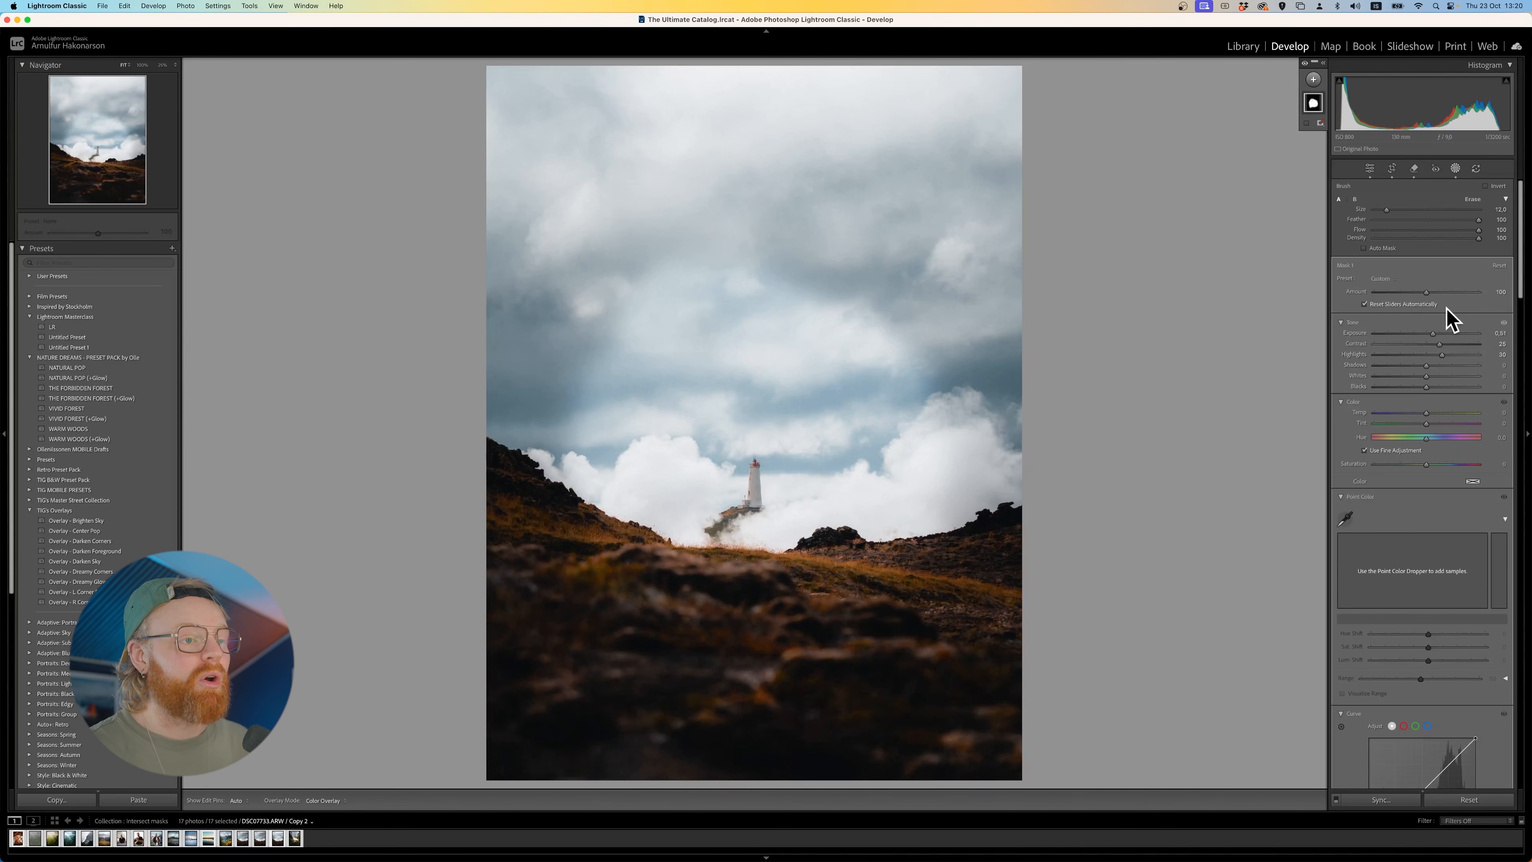
# - Try bending the brush mask's tone curve downward and undo the change
pyautogui.scroll(-4, 1422, 506)
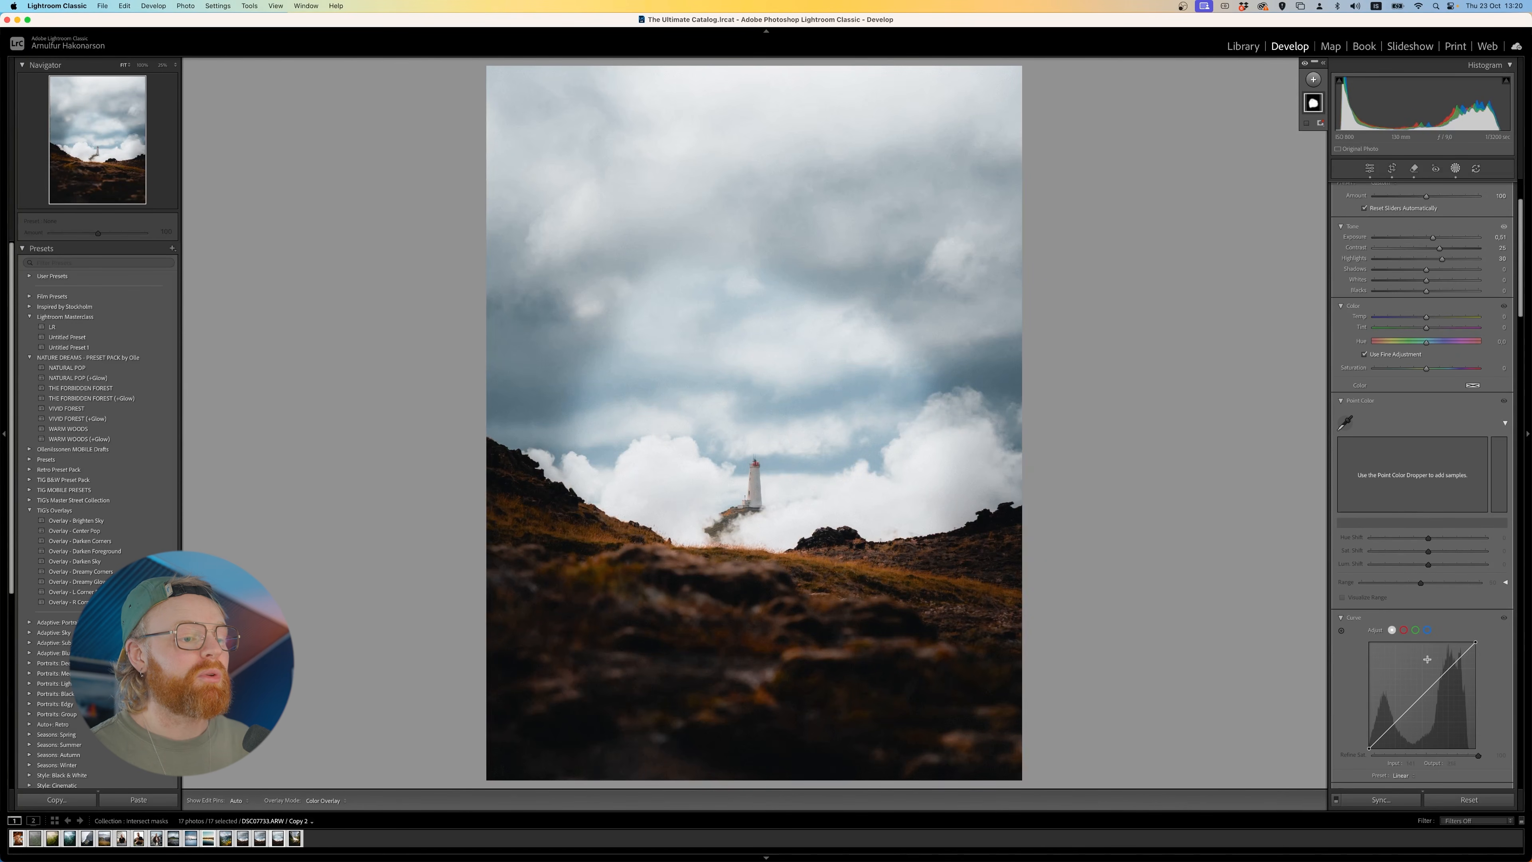
pyautogui.scroll(-1, 1429, 664)
pyautogui.moveTo(1403, 692); pyautogui.dragTo(1400, 716)
pyautogui.press('super+z')
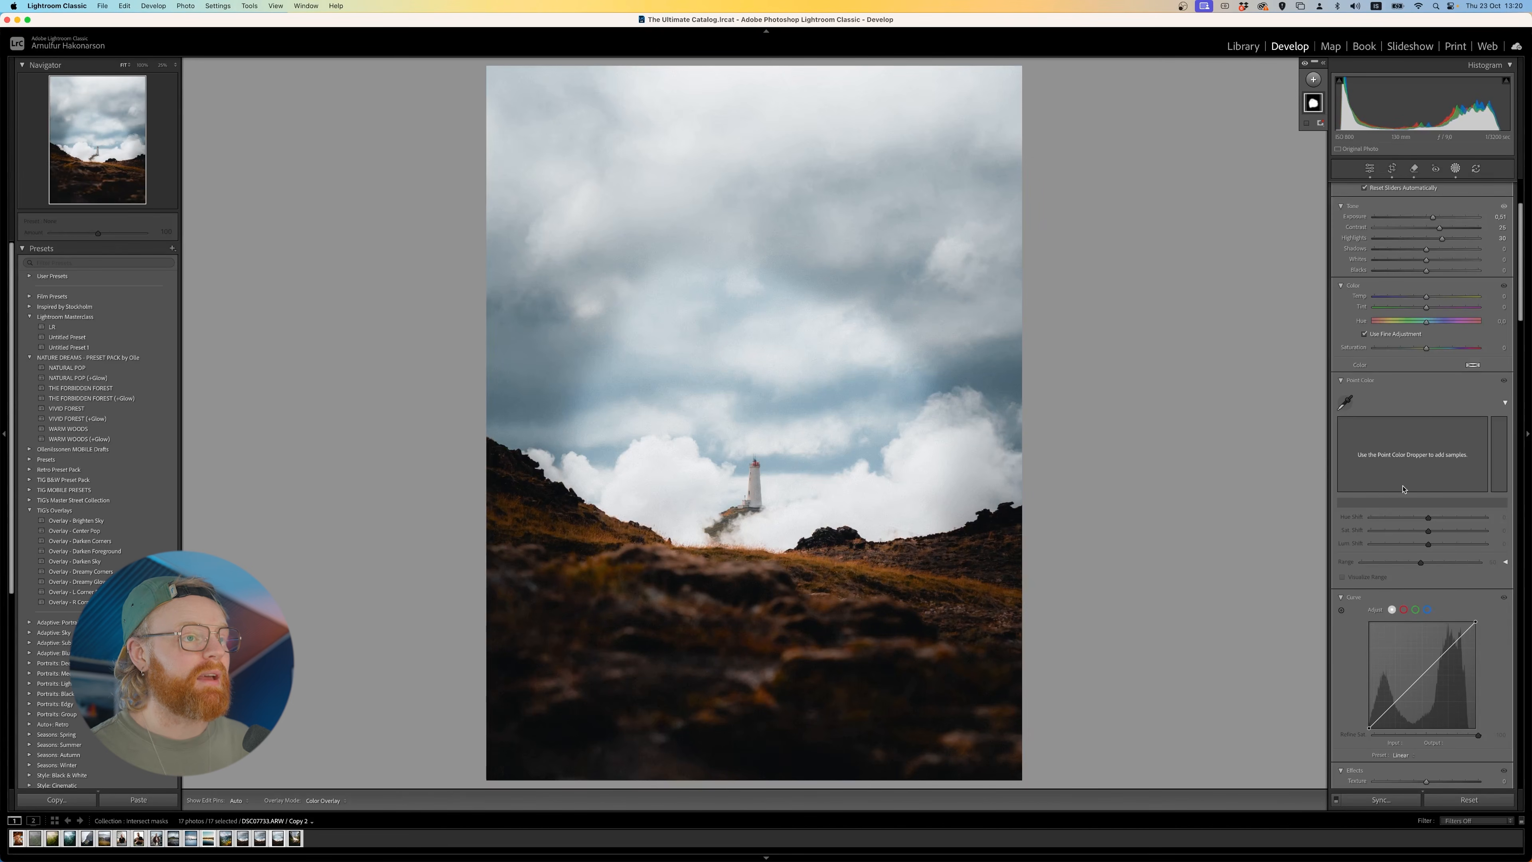
# - Invert the brush mask and turn the inversion back off
pyautogui.scroll(5, 1462, 244)
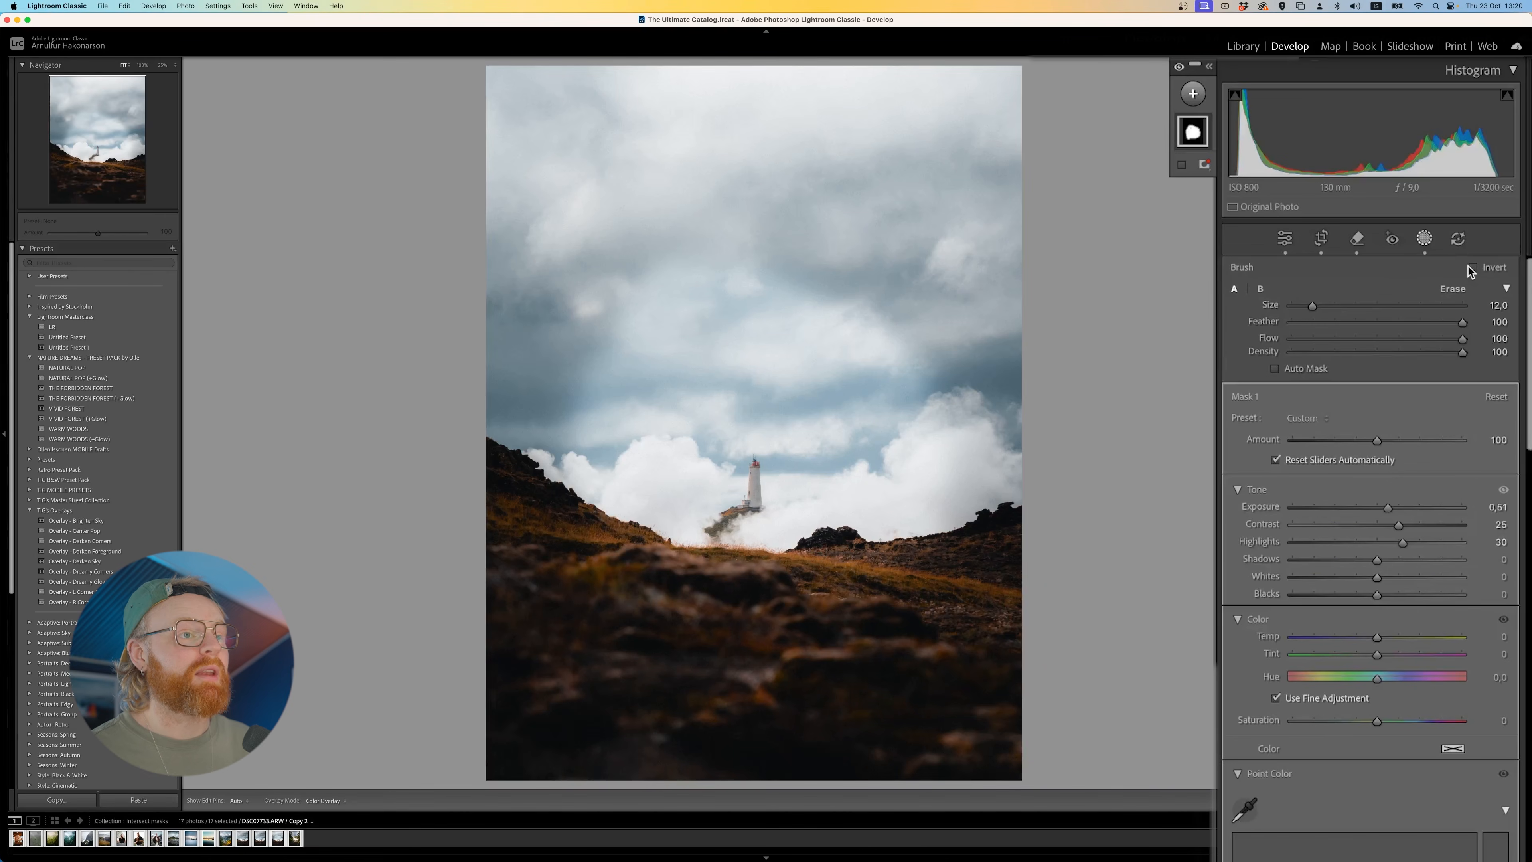
pyautogui.click(1472, 267)
pyautogui.click(1471, 268)
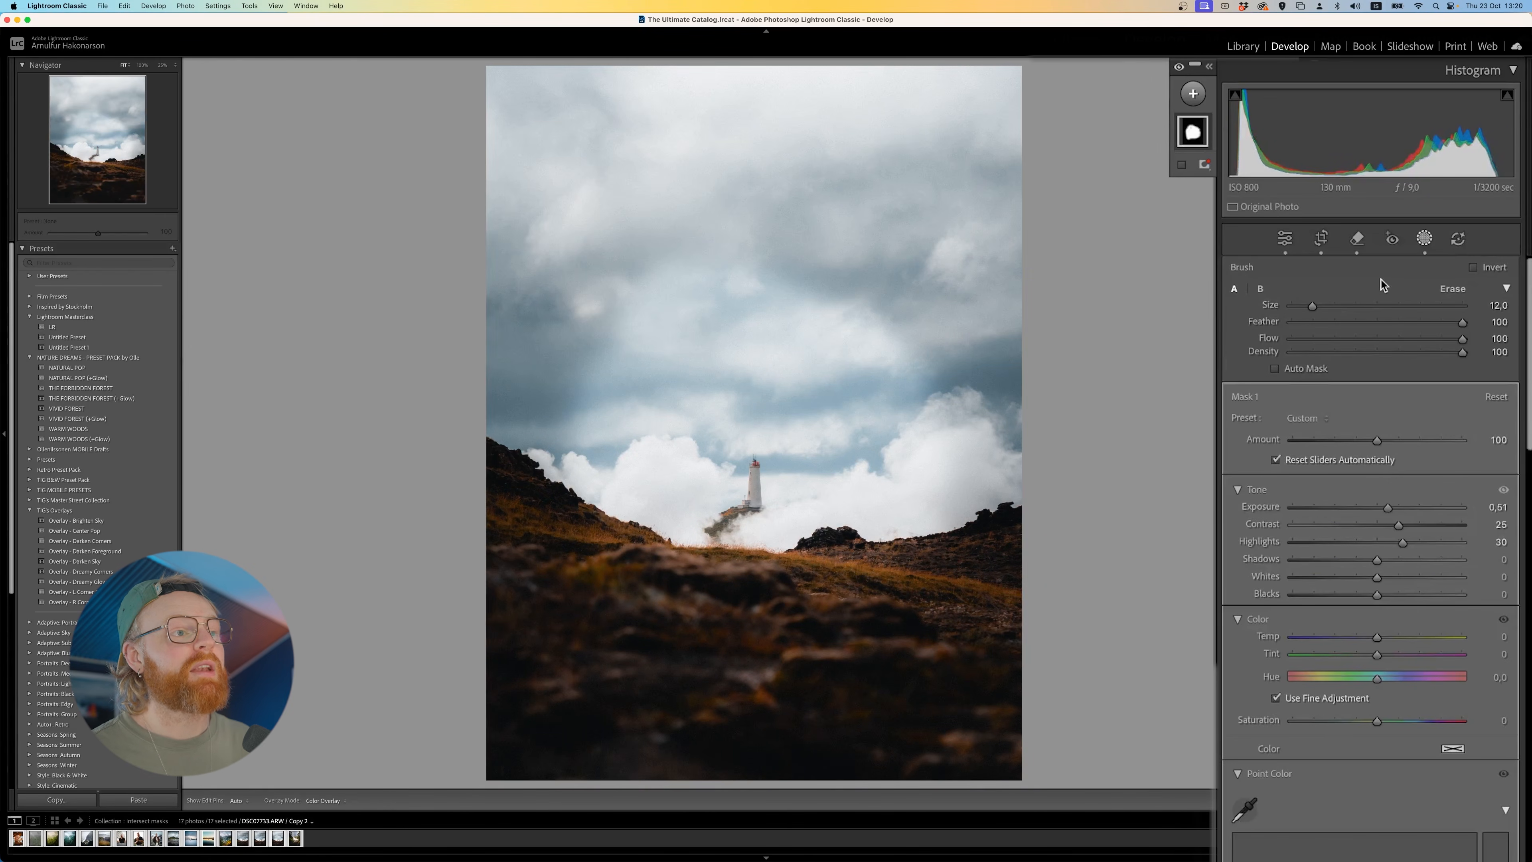
# - Enlarge the brush size to 46
pyautogui.moveTo(1312, 307); pyautogui.dragTo(1330, 307)
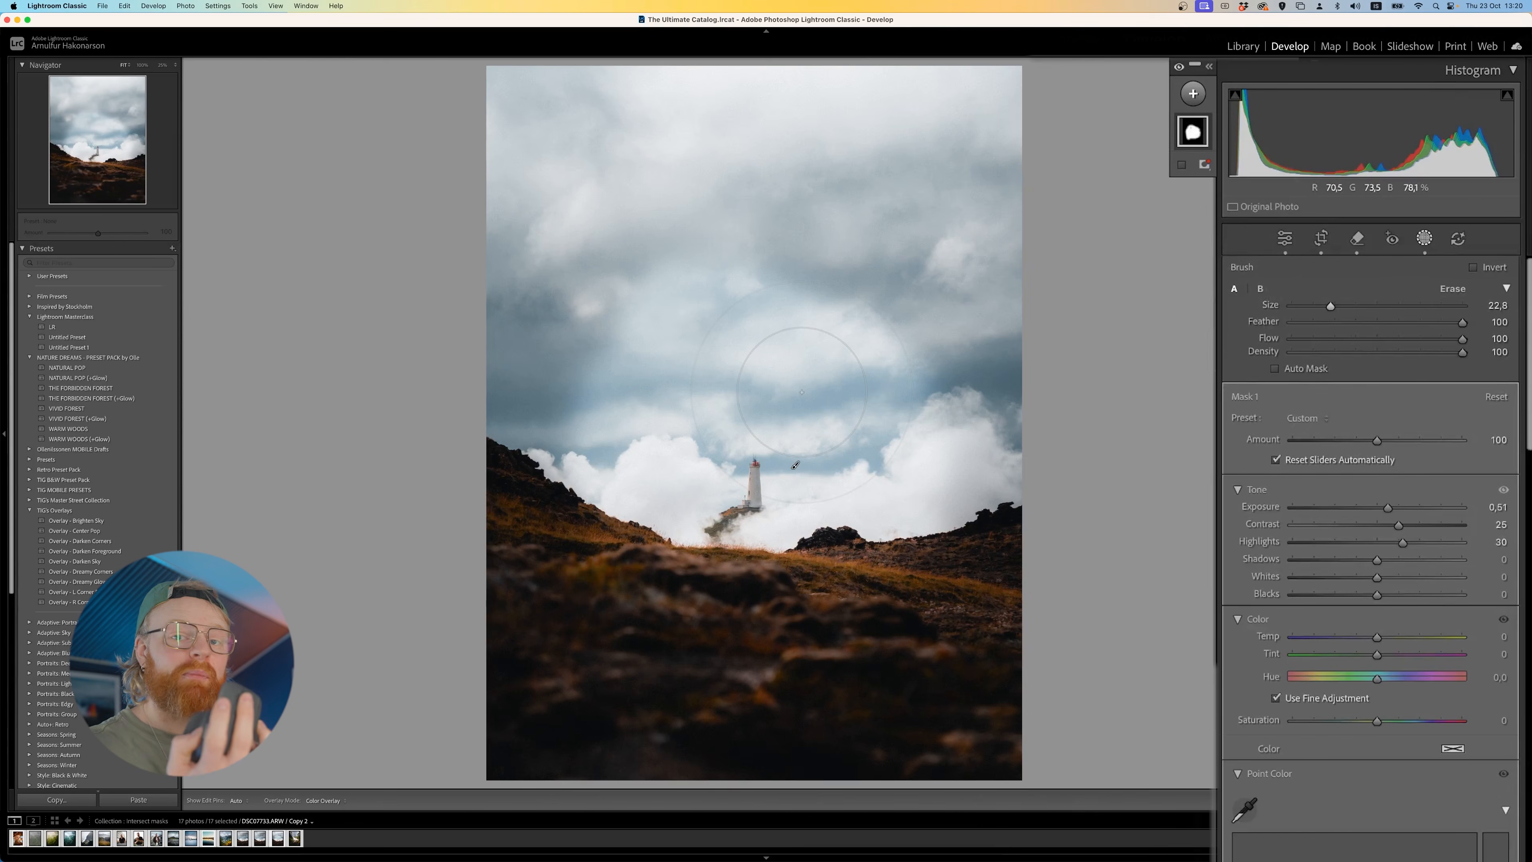
pyautogui.scroll(-2, 801, 392)
pyautogui.scroll(8, 802, 392)
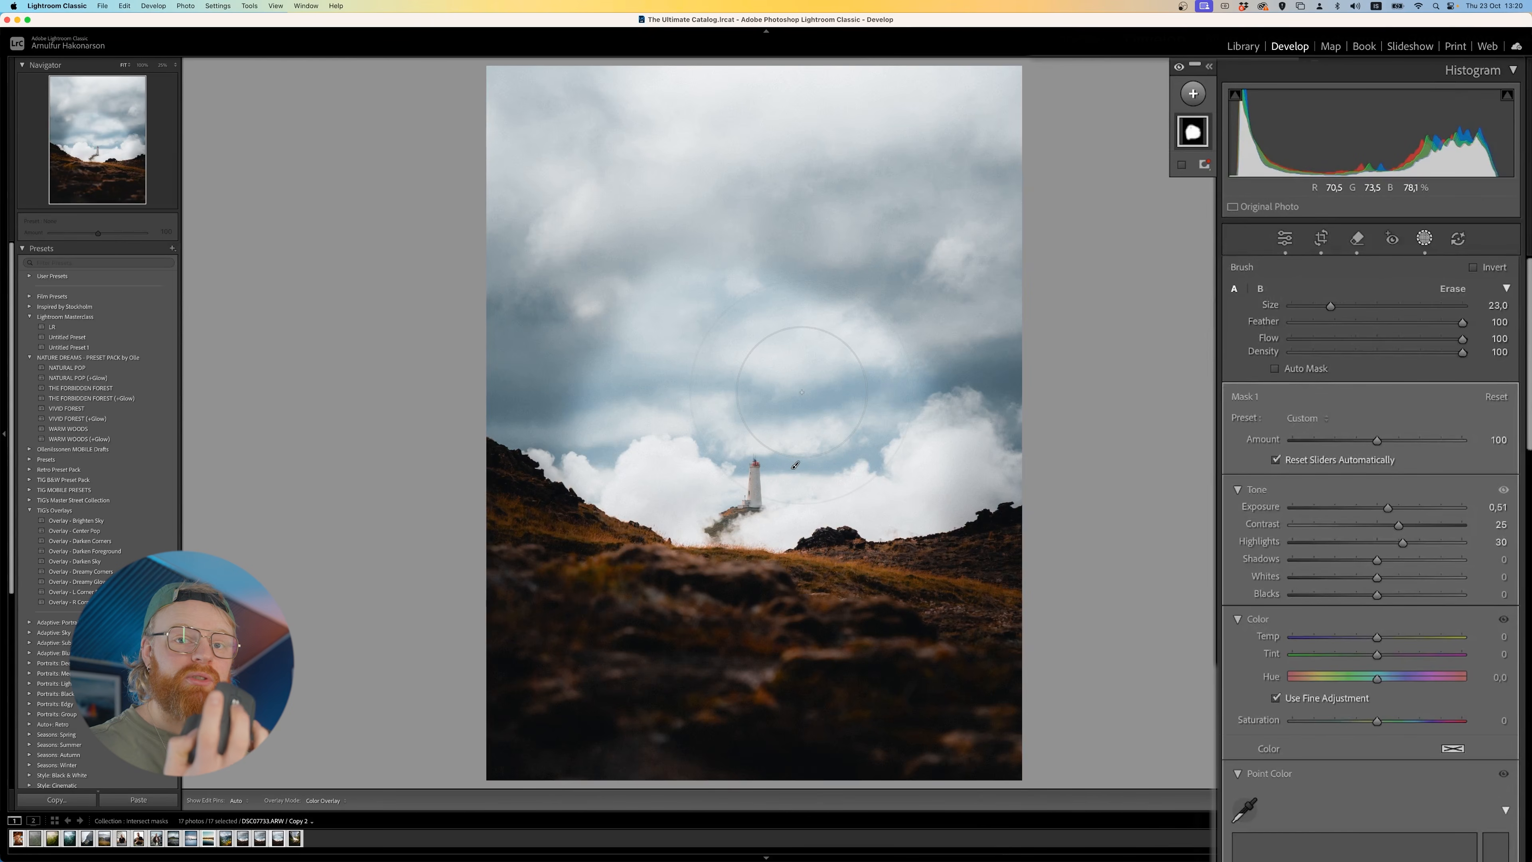
pyautogui.scroll(2, 802, 392)
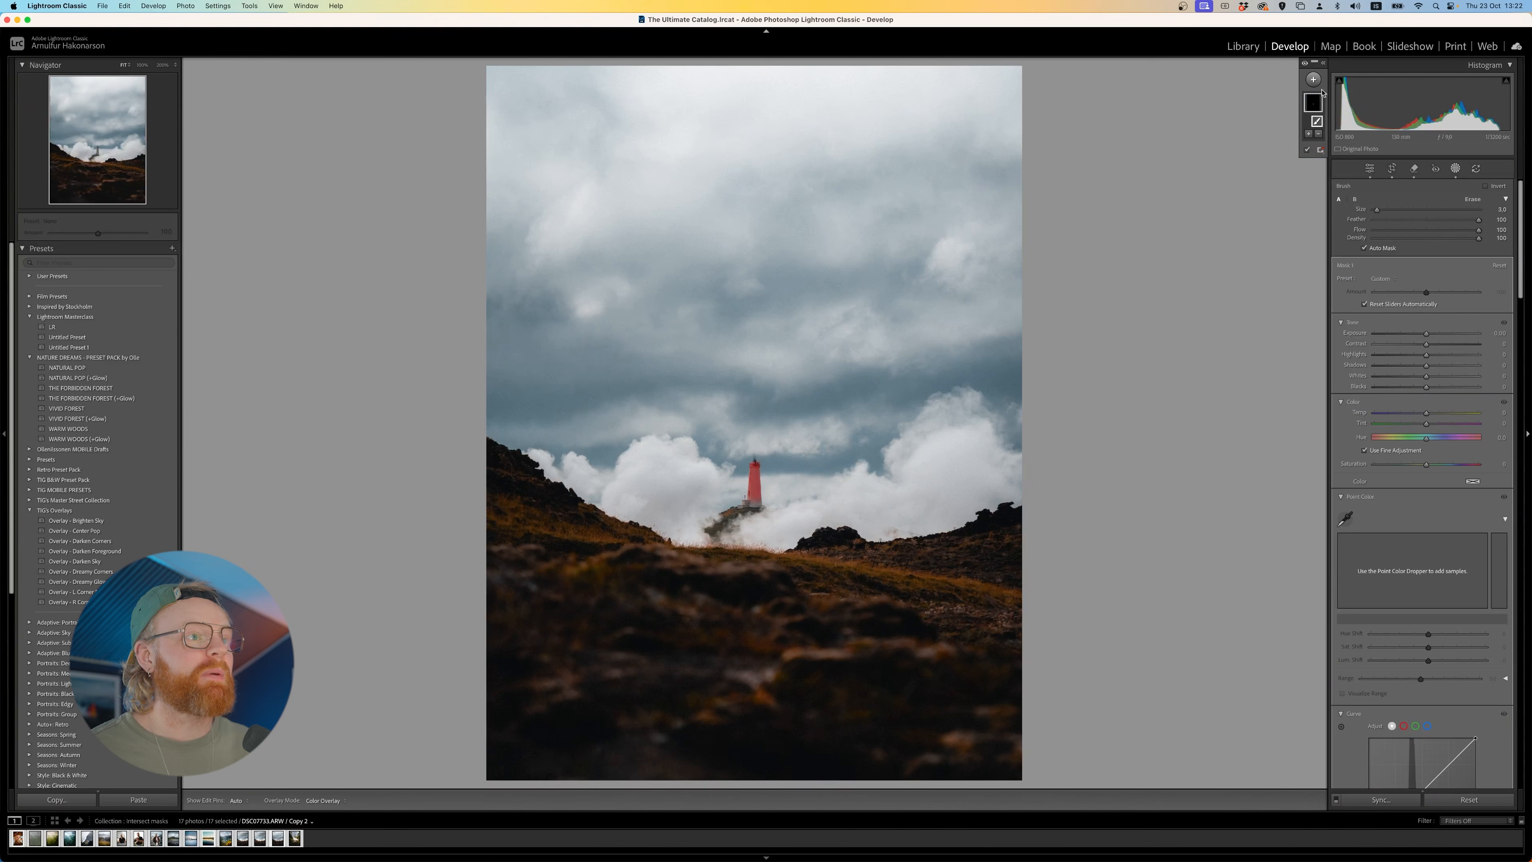
# - Add a Linear Gradient mask fading upward from the photo's bottom edge to the sky above the lighthouse
pyautogui.click(1313, 80)
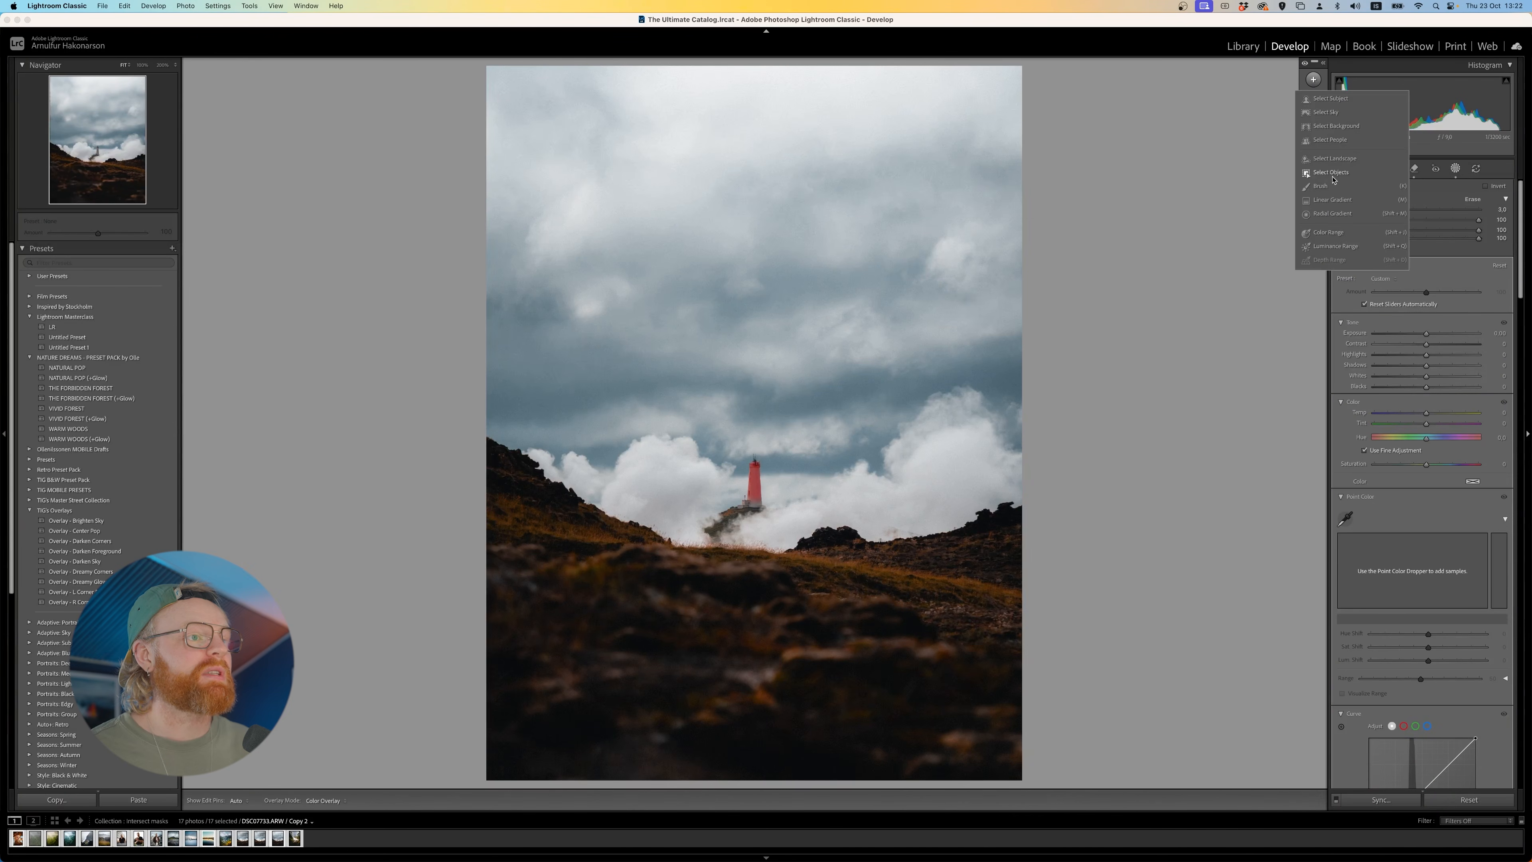
pyautogui.click(1340, 202)
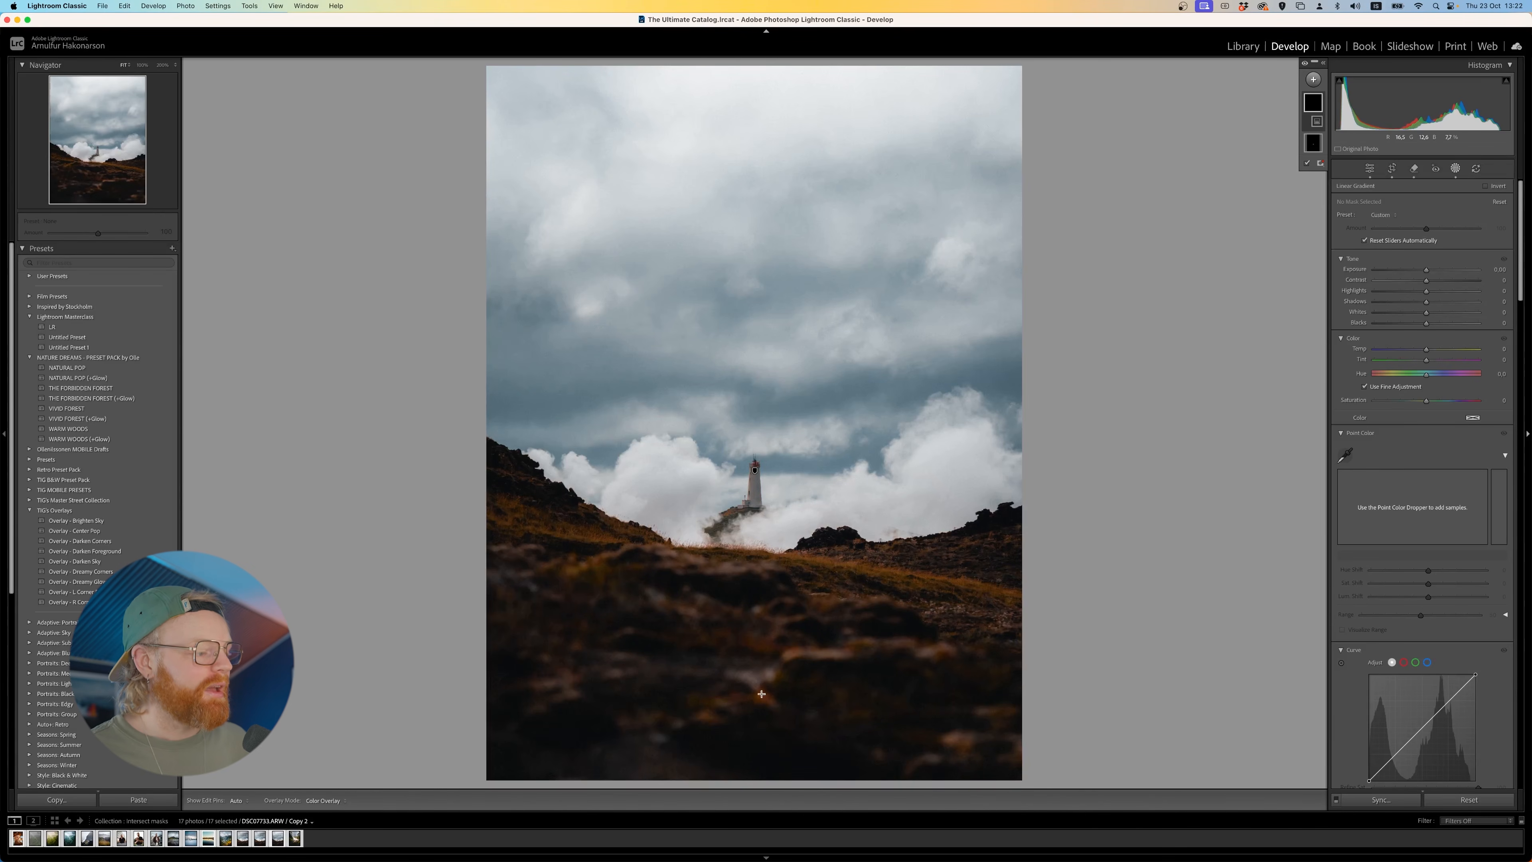
pyautogui.moveTo(762, 716); pyautogui.dragTo(762, 367)
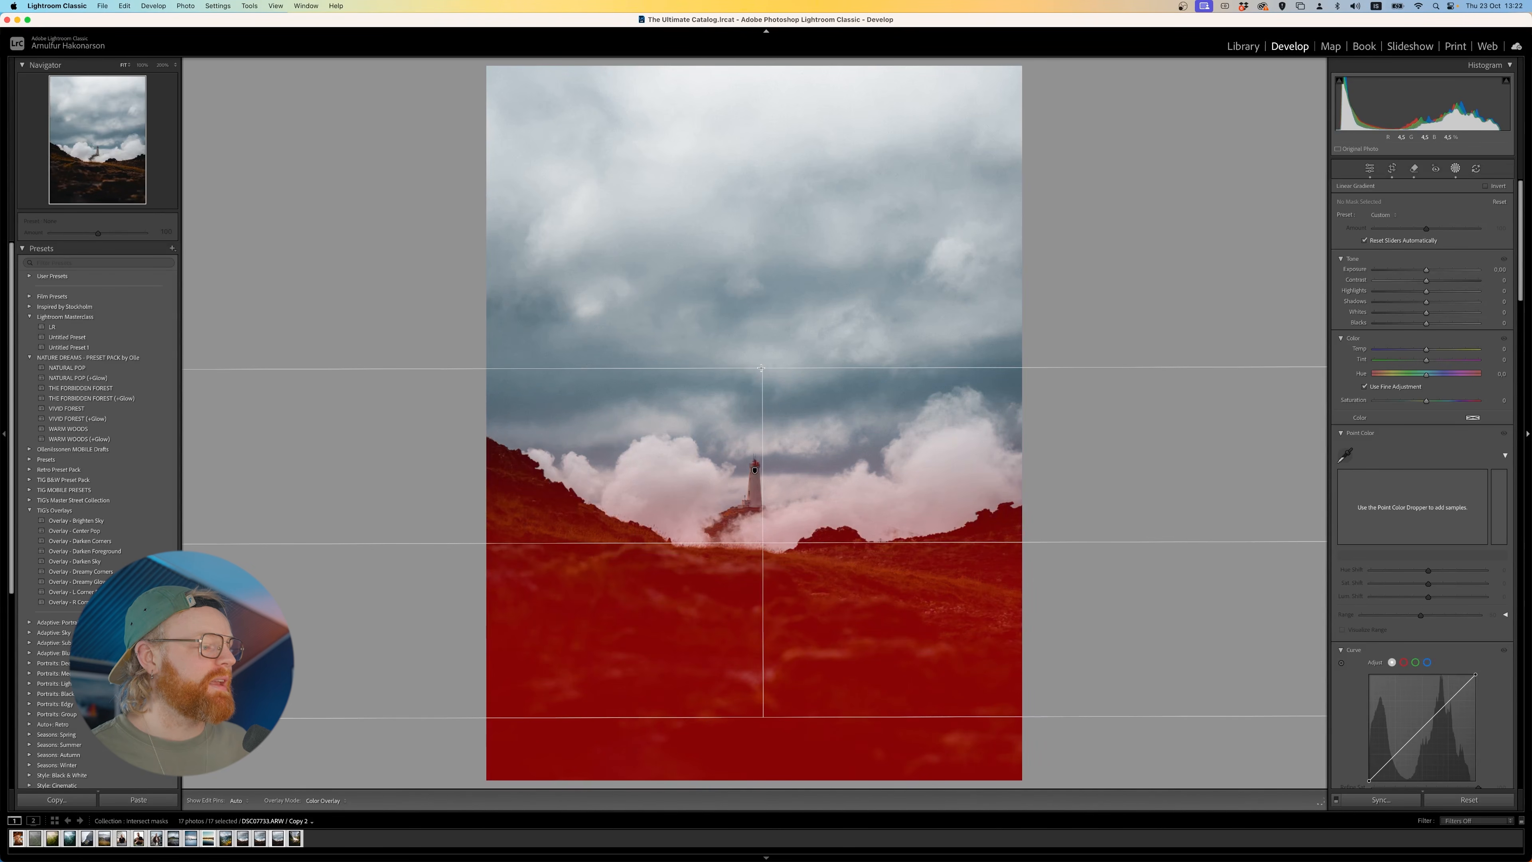
pyautogui.moveTo(762, 717); pyautogui.dragTo(763, 768)
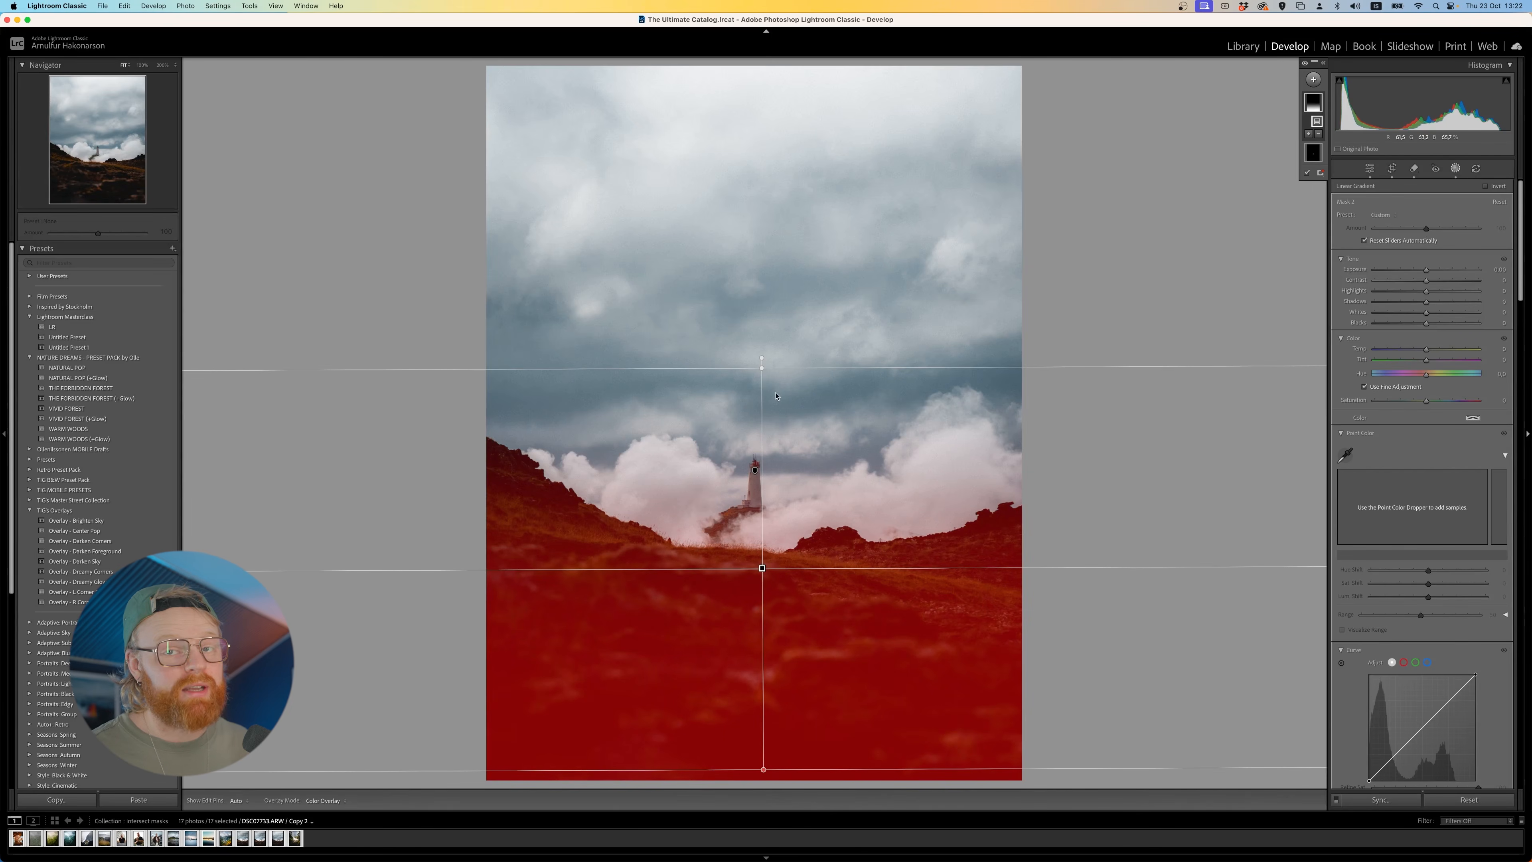
# - Darken the linear gradient to an exposure of -4.00, try a different position and spread, and undo the last adjustment
pyautogui.moveTo(1430, 268); pyautogui.dragTo(1371, 270)
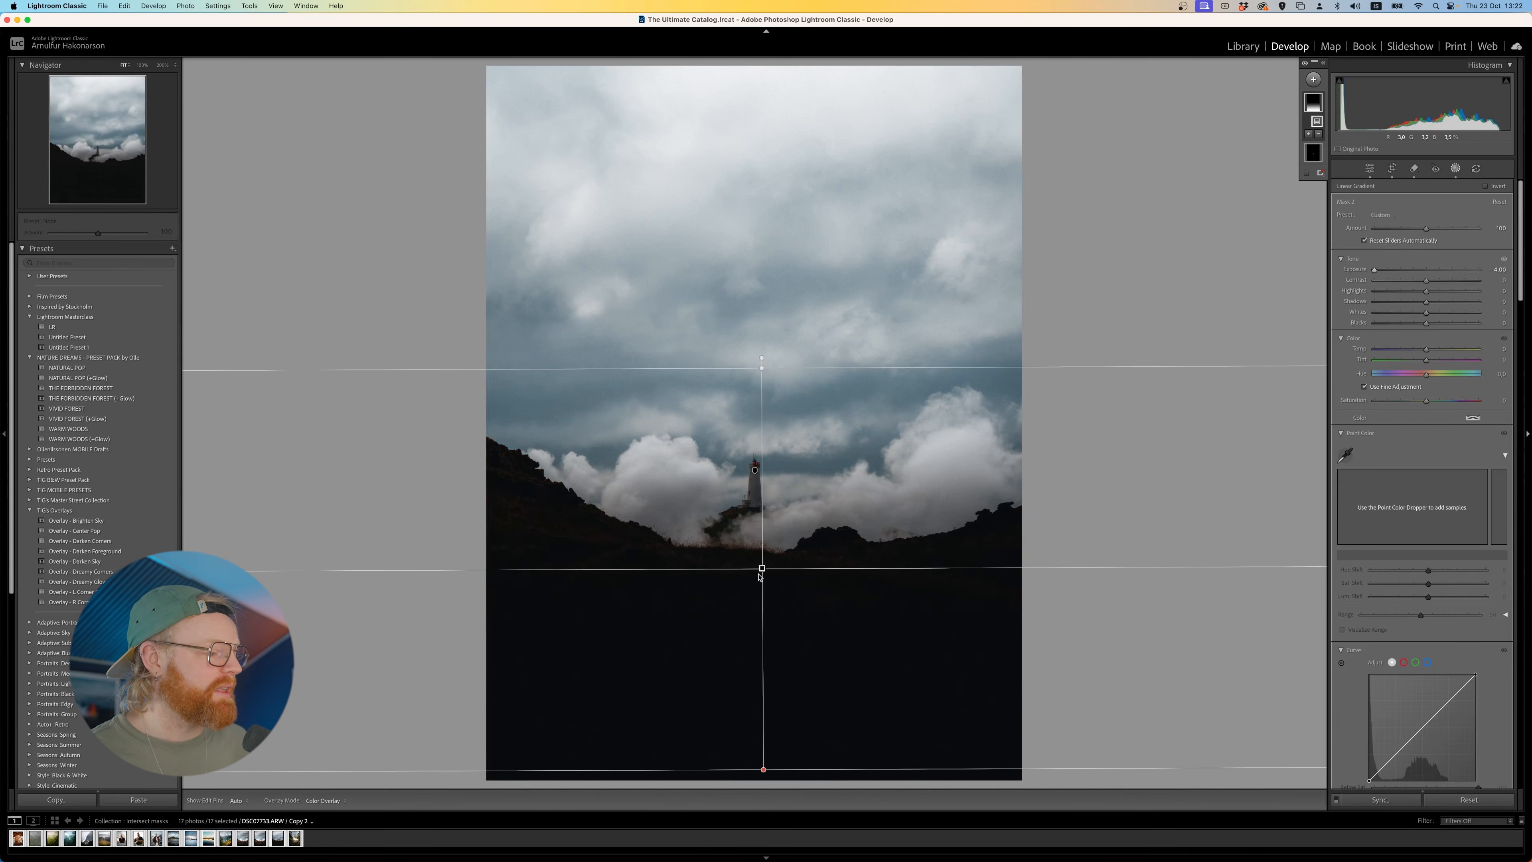
pyautogui.moveTo(761, 570); pyautogui.dragTo(764, 729)
pyautogui.moveTo(763, 533); pyautogui.dragTo(761, 243)
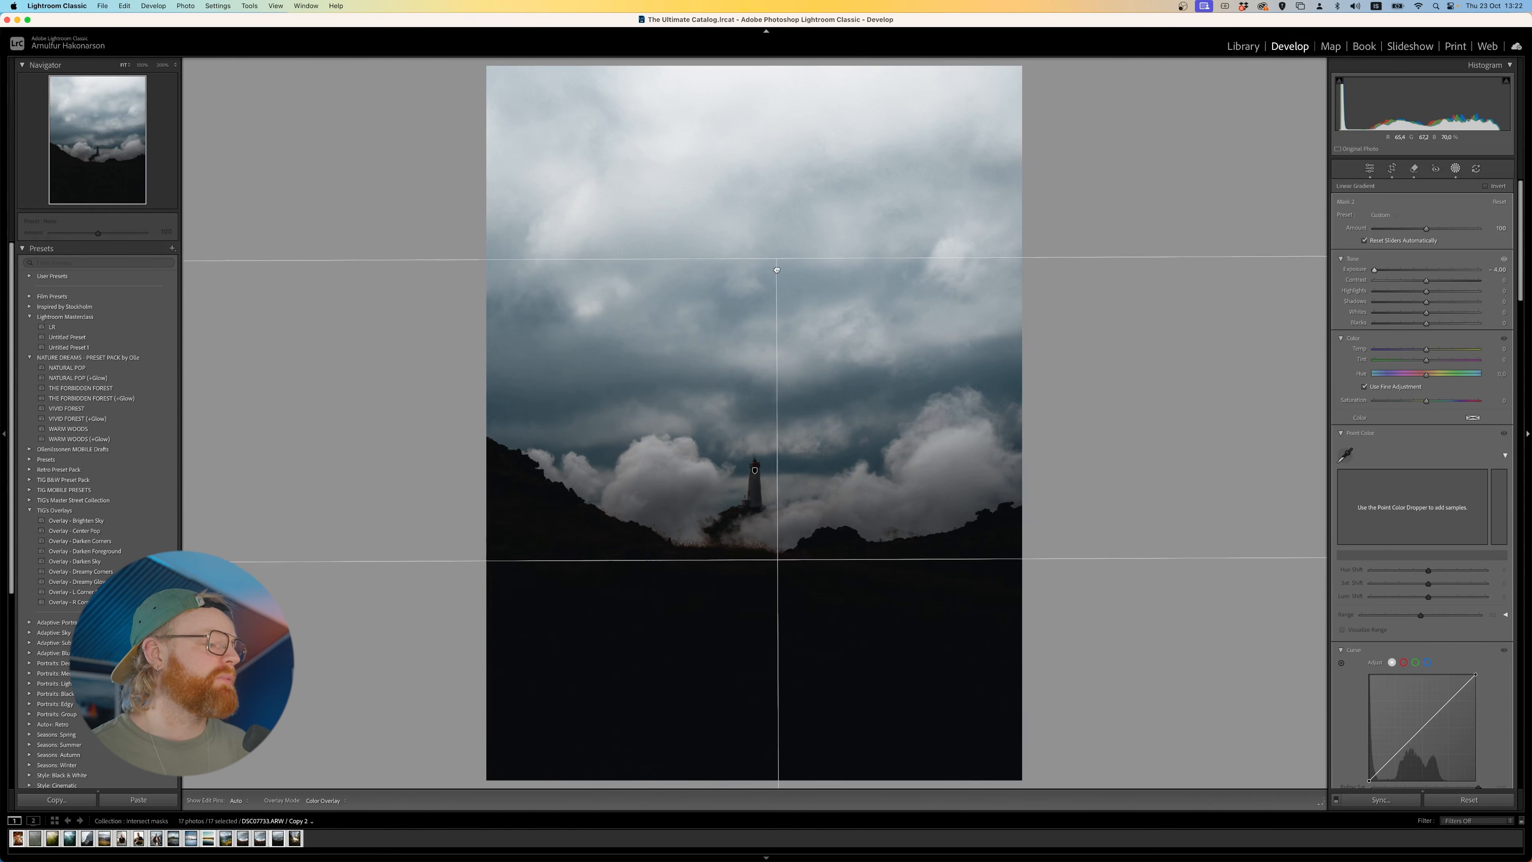
pyautogui.press('super+z')
# - Set the linear gradient's exposure to -0.37 and move it down over the foreground, fading out at the lighthouse's base
pyautogui.moveTo(775, 729); pyautogui.dragTo(781, 623)
pyautogui.moveTo(1412, 271); pyautogui.dragTo(1421, 273)
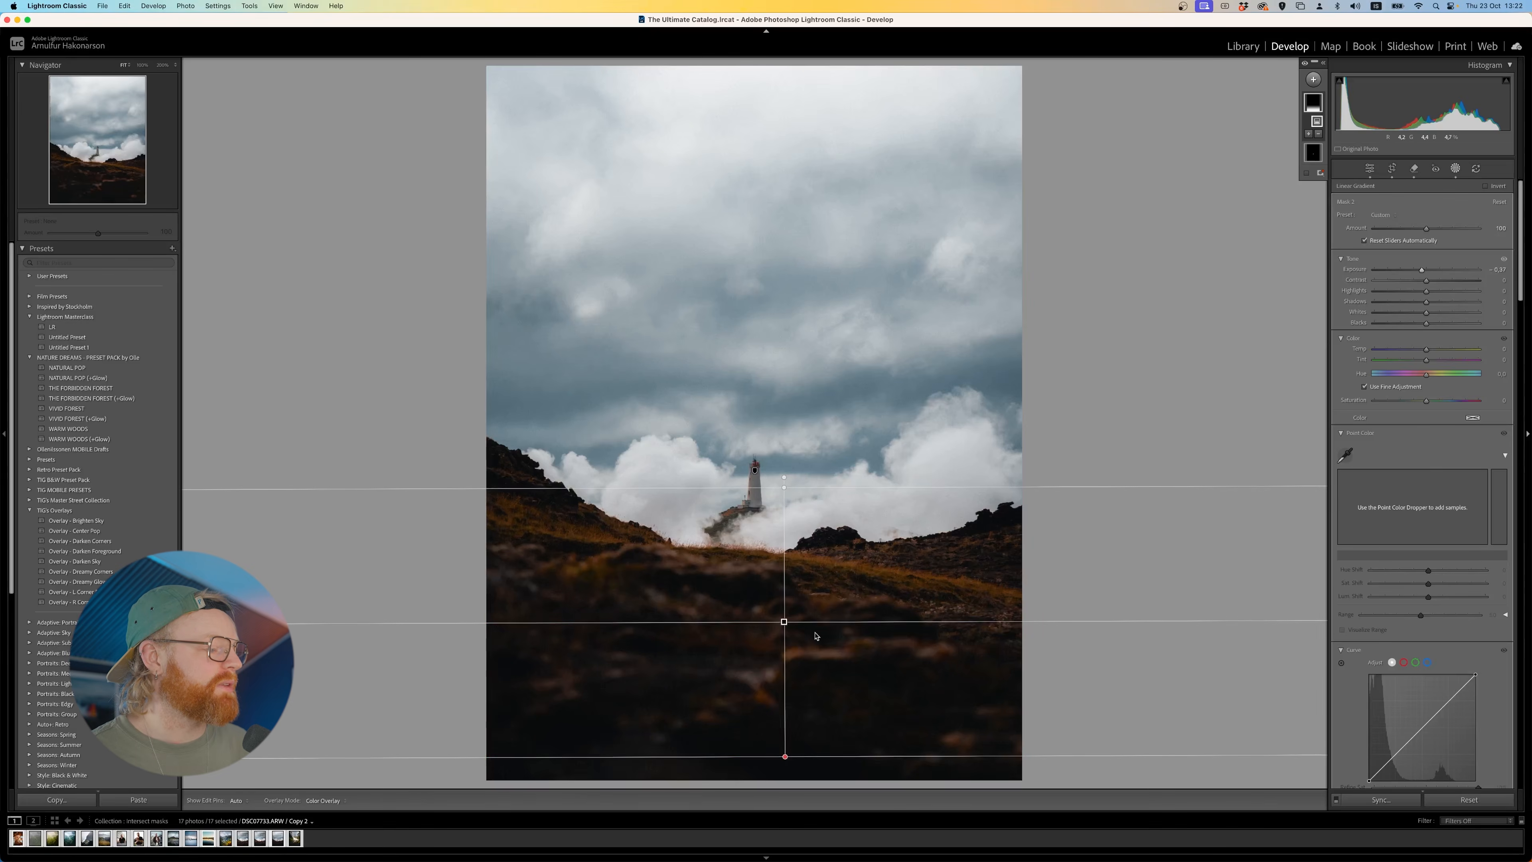
pyautogui.moveTo(783, 619); pyautogui.dragTo(761, 647)
pyautogui.moveTo(761, 516); pyautogui.dragTo(761, 524)
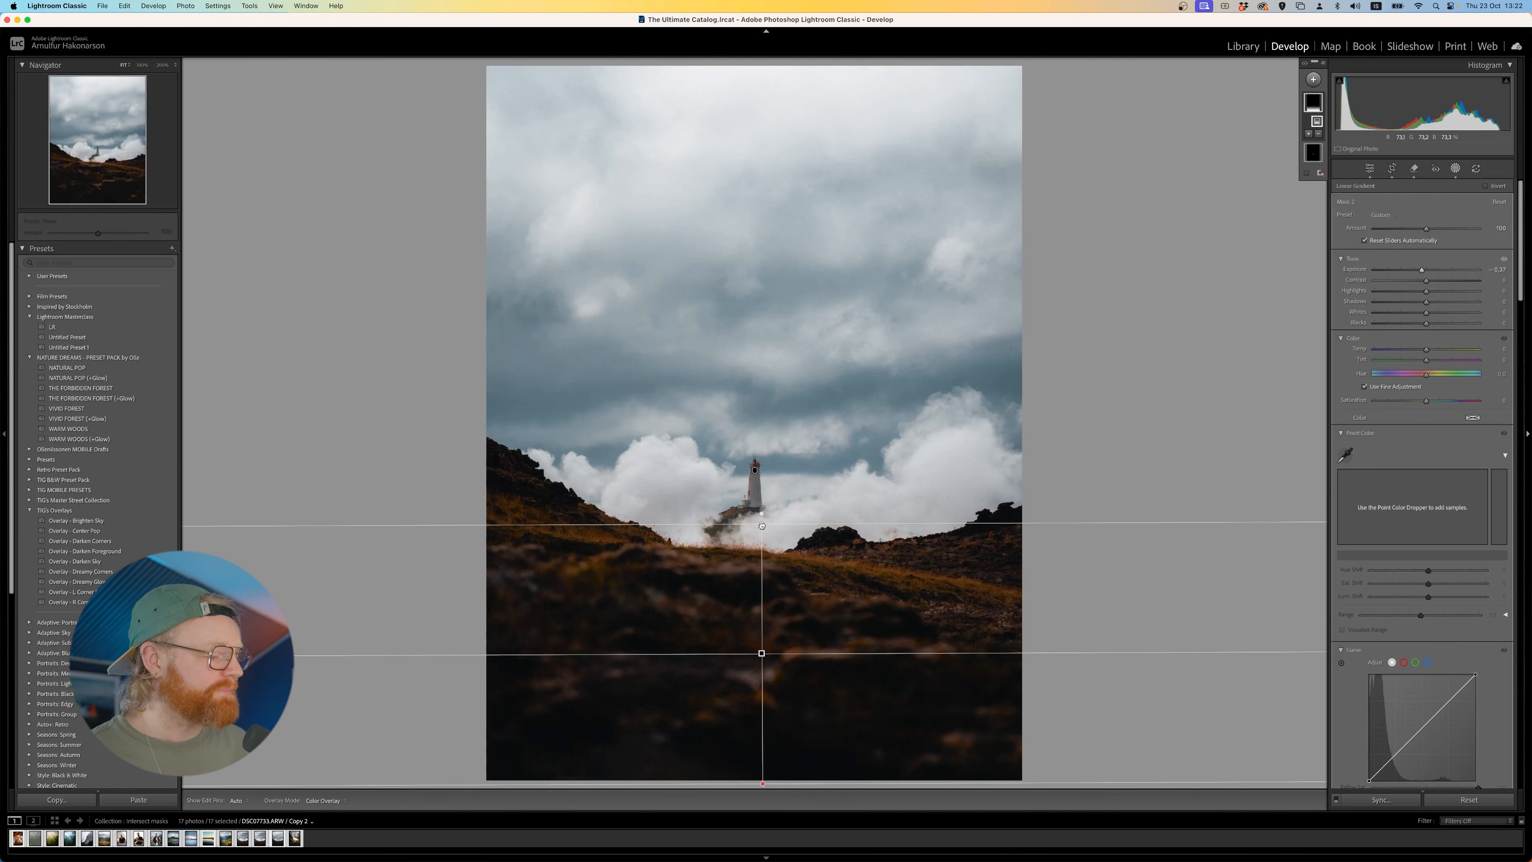
pyautogui.moveTo(763, 784); pyautogui.dragTo(762, 693)
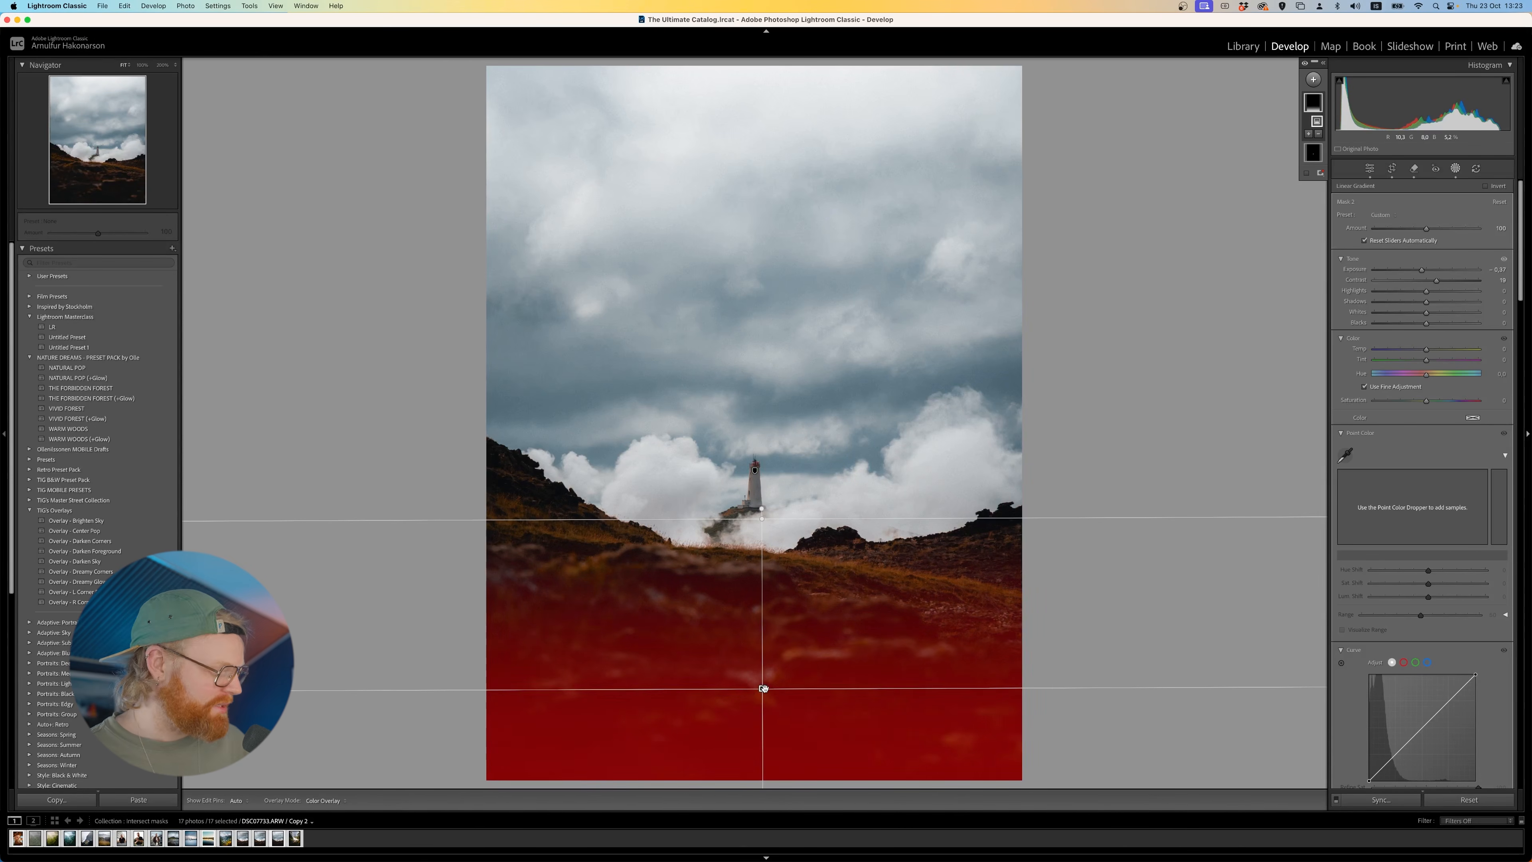
pyautogui.press('shift')
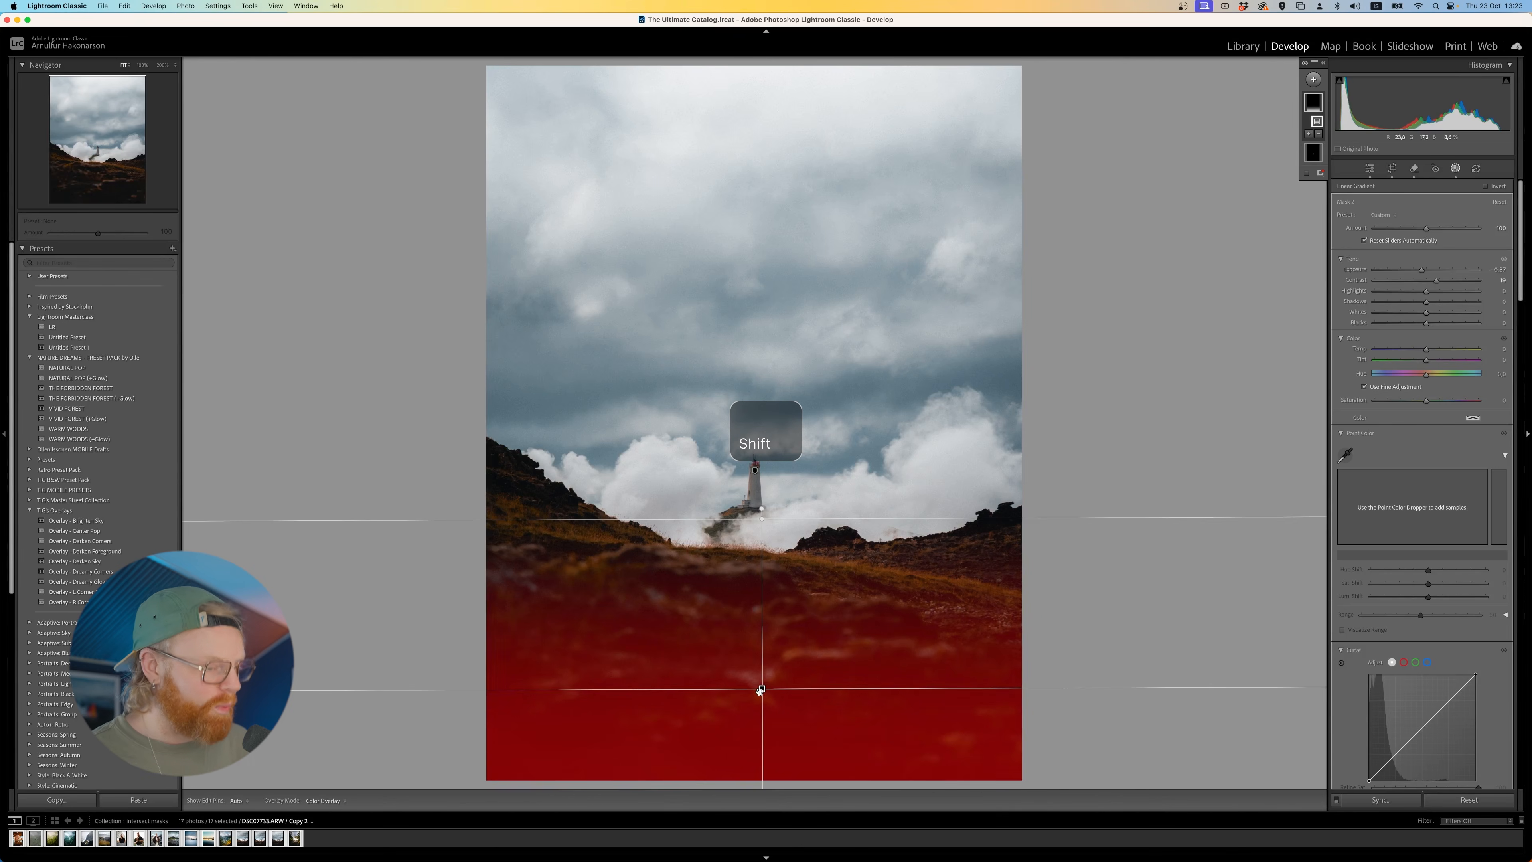
# - Add a second Linear Gradient mask fading downward from the top of the sky and tilt it slightly
pyautogui.click(1313, 80)
pyautogui.click(1334, 199)
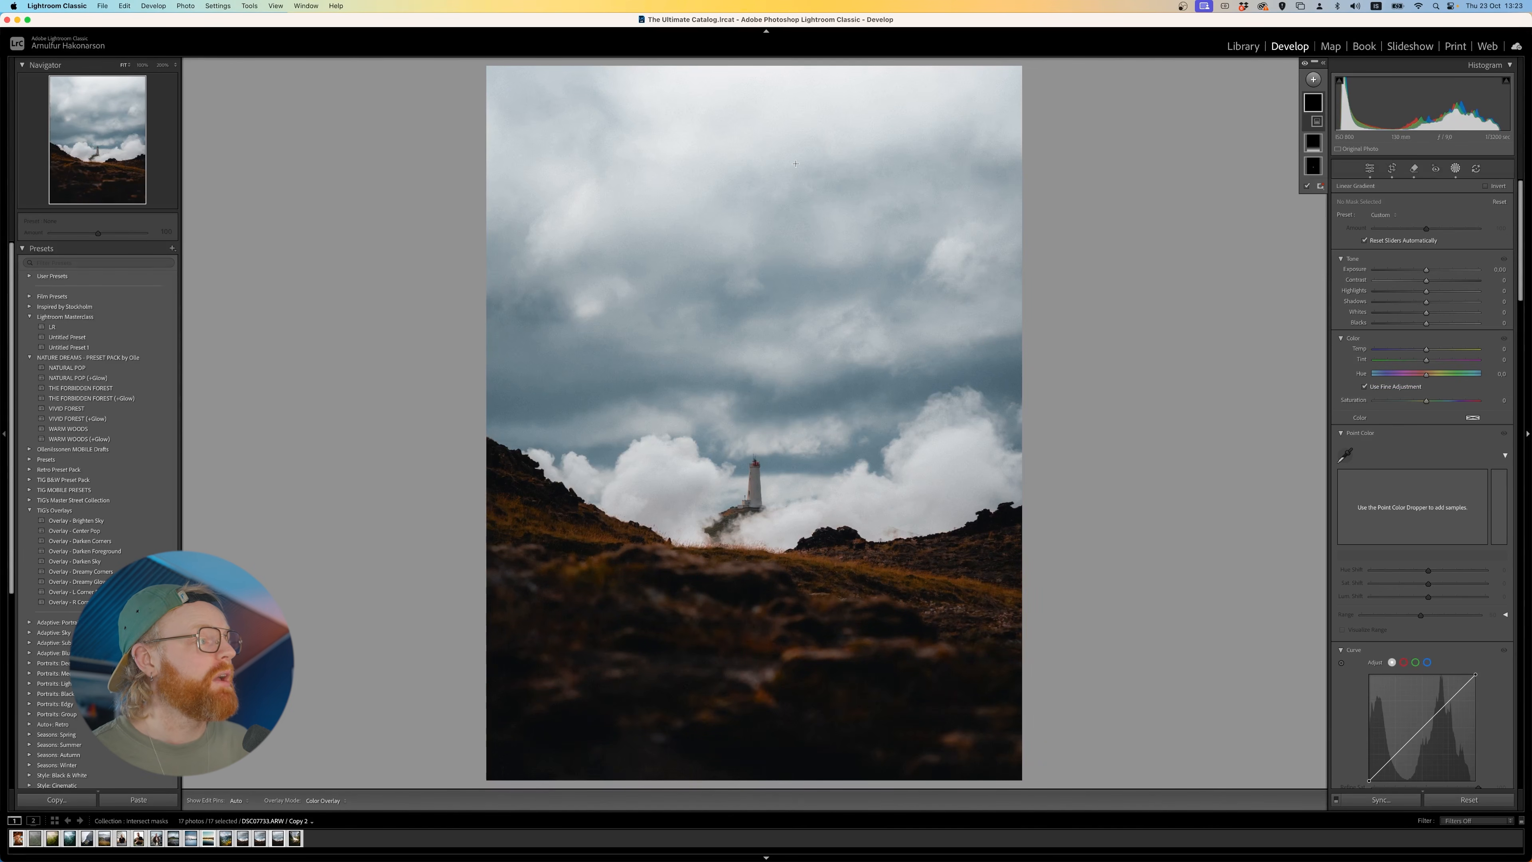
pyautogui.moveTo(749, 109); pyautogui.dragTo(838, 273)
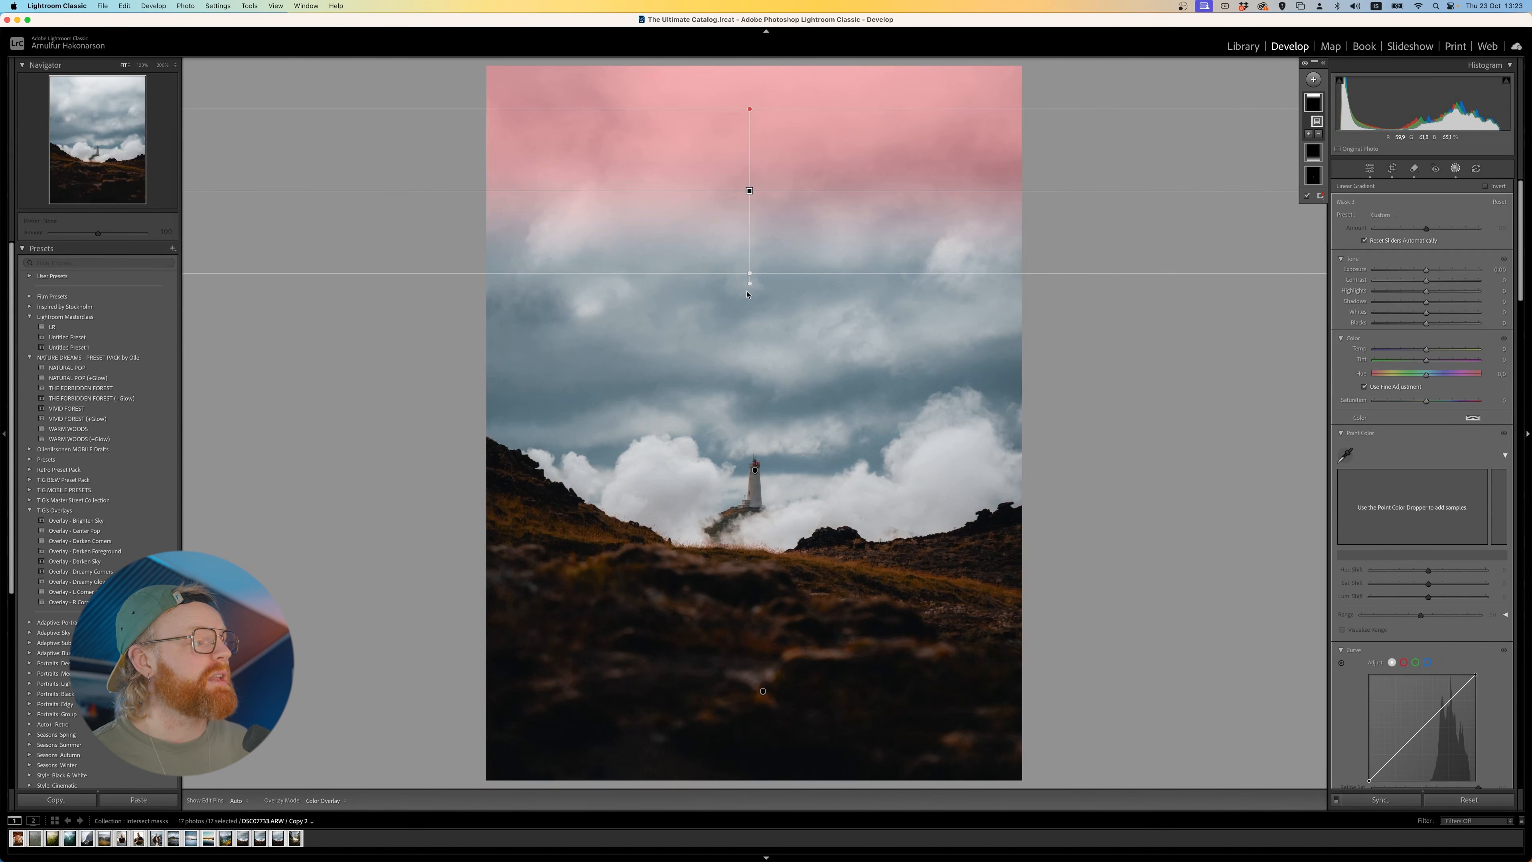
pyautogui.moveTo(751, 273)
pyautogui.mouseDown()
pyautogui.moveTo(730, 299)
pyautogui.moveTo(760, 301)
pyautogui.mouseUp()
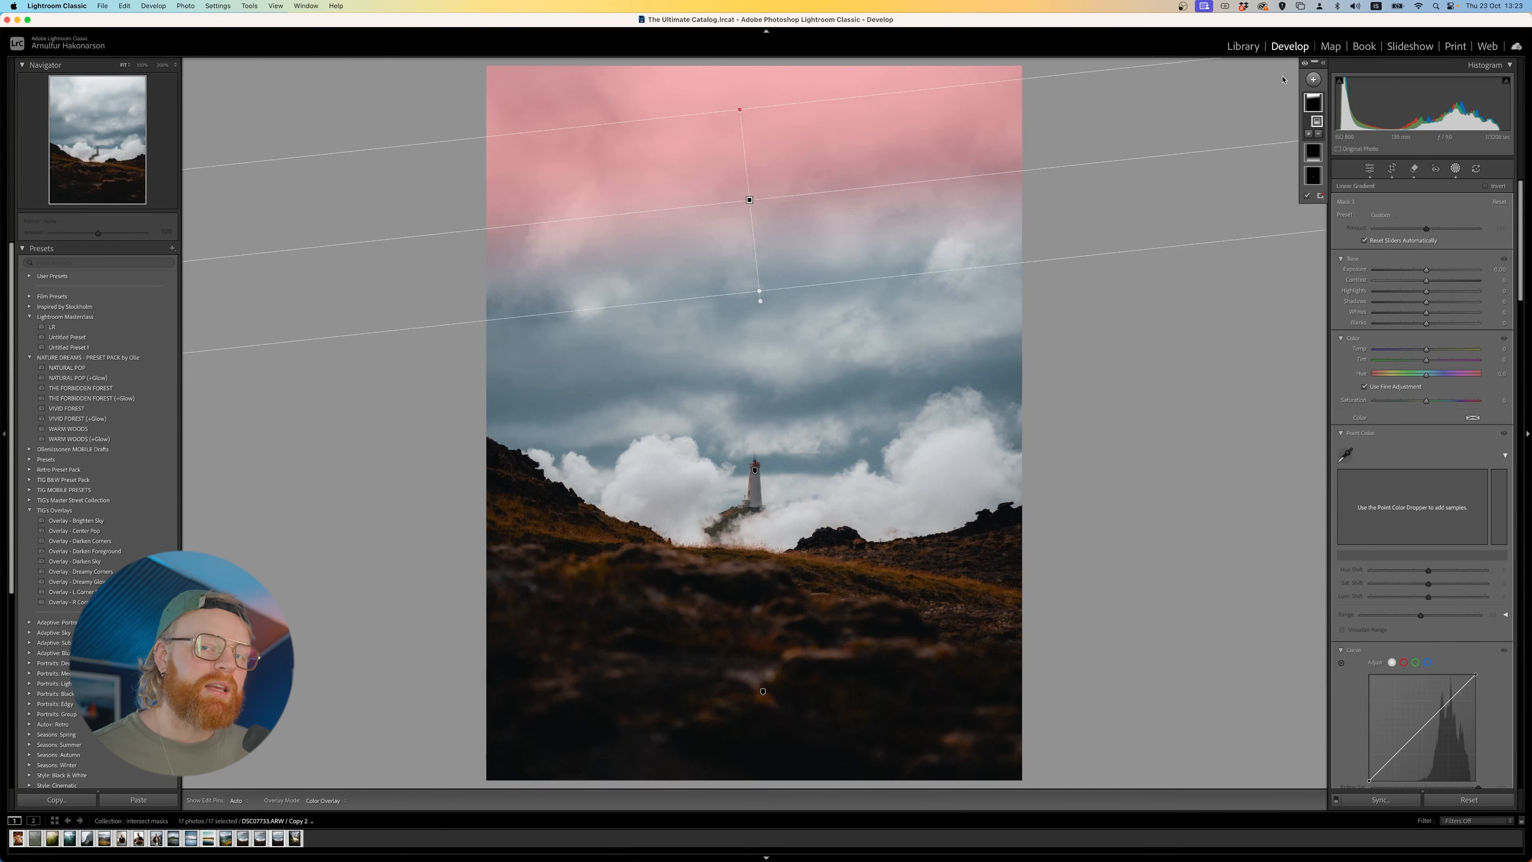
# - Add a Radial Gradient mask, centre it on the lighthouse and widen it over the surrounding clouds and foreground
pyautogui.click(1313, 79)
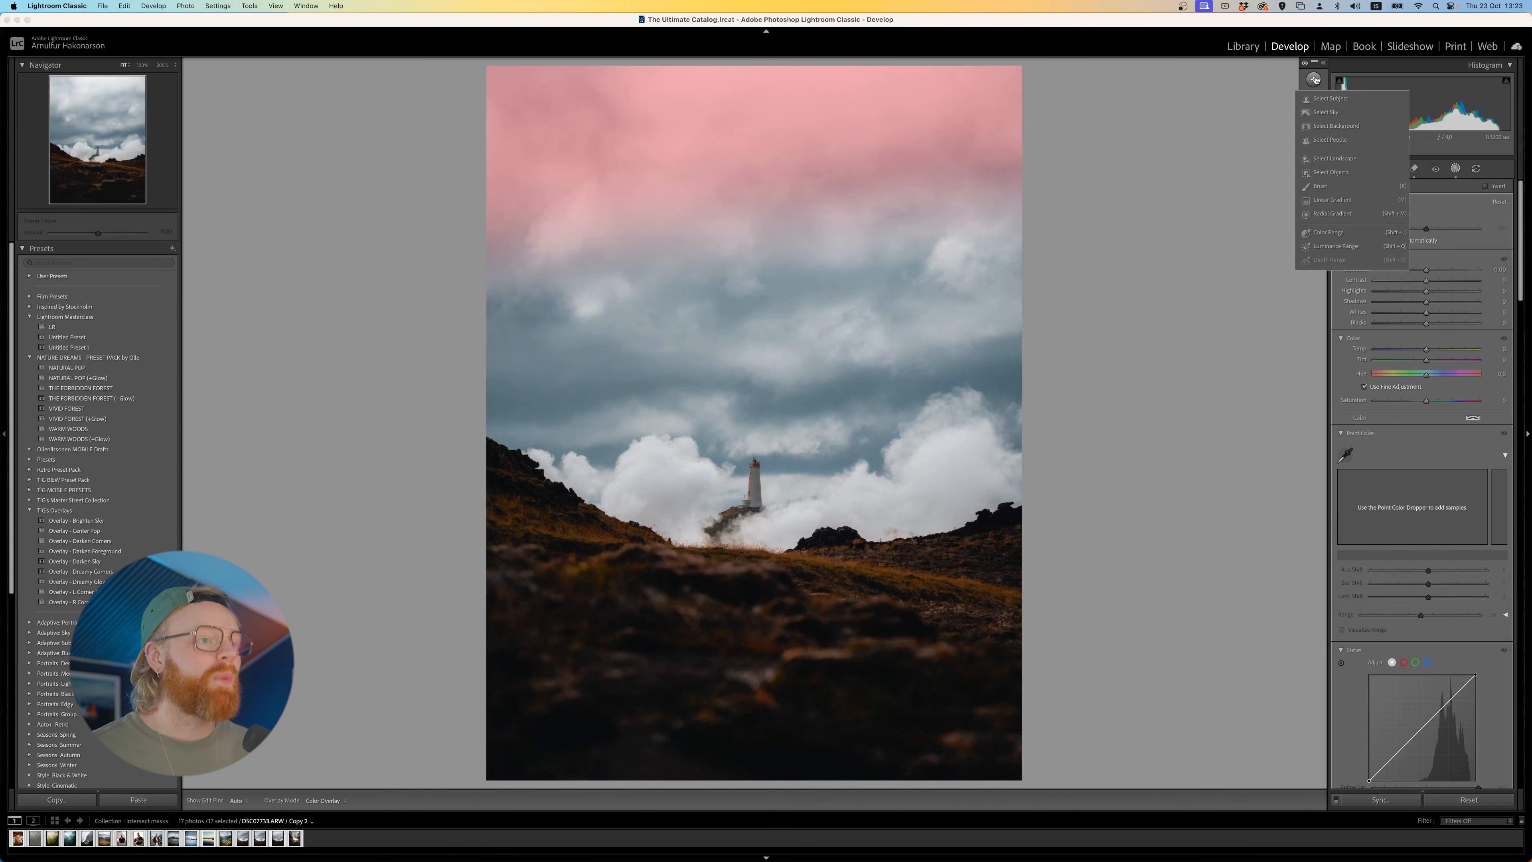
pyautogui.click(1331, 214)
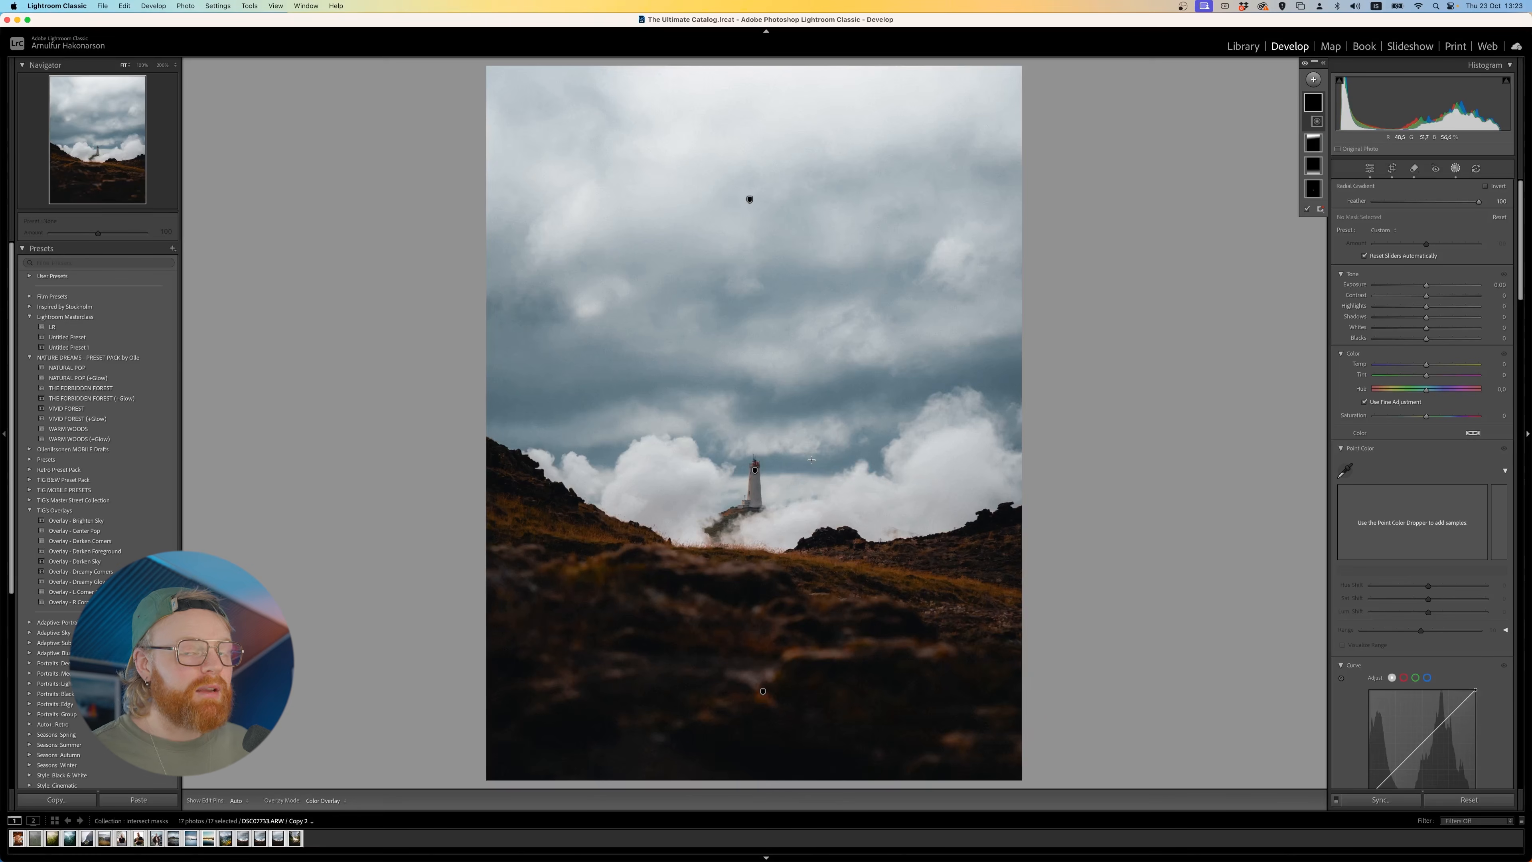
pyautogui.moveTo(813, 438); pyautogui.dragTo(663, 668)
pyautogui.moveTo(817, 537); pyautogui.dragTo(763, 565)
pyautogui.moveTo(607, 468); pyautogui.dragTo(576, 469)
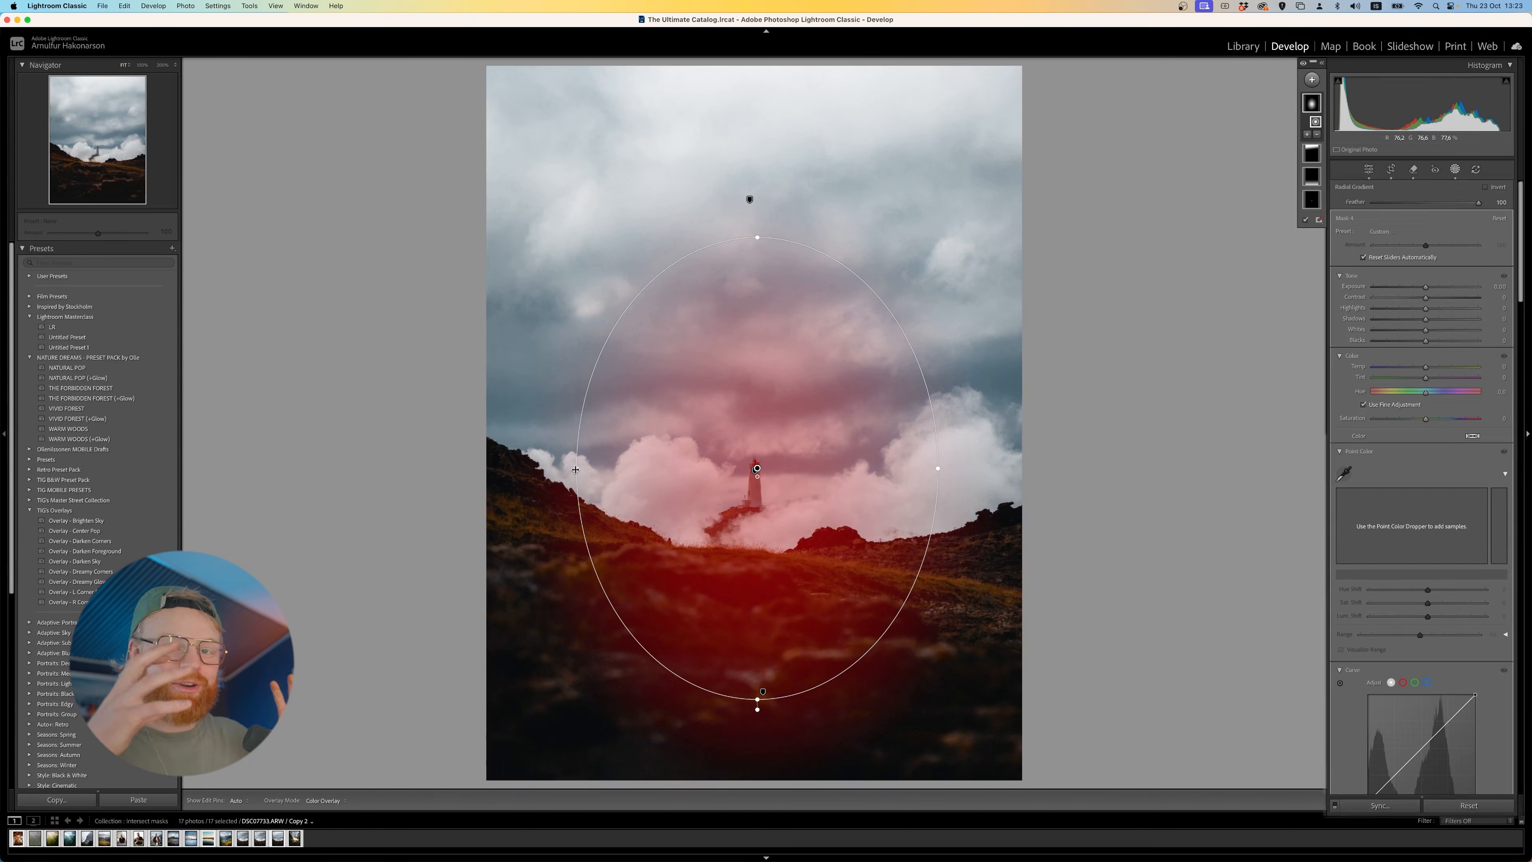
# - Set the radial mask's feather to 84, exposure to 0.16, contrast to 8, shadows to 35 and whites to 31
pyautogui.moveTo(1462, 293)
pyautogui.mouseDown()
pyautogui.moveTo(1298, 307)
pyautogui.moveTo(1485, 306)
pyautogui.moveTo(1385, 314)
pyautogui.moveTo(1436, 307)
pyautogui.mouseUp()
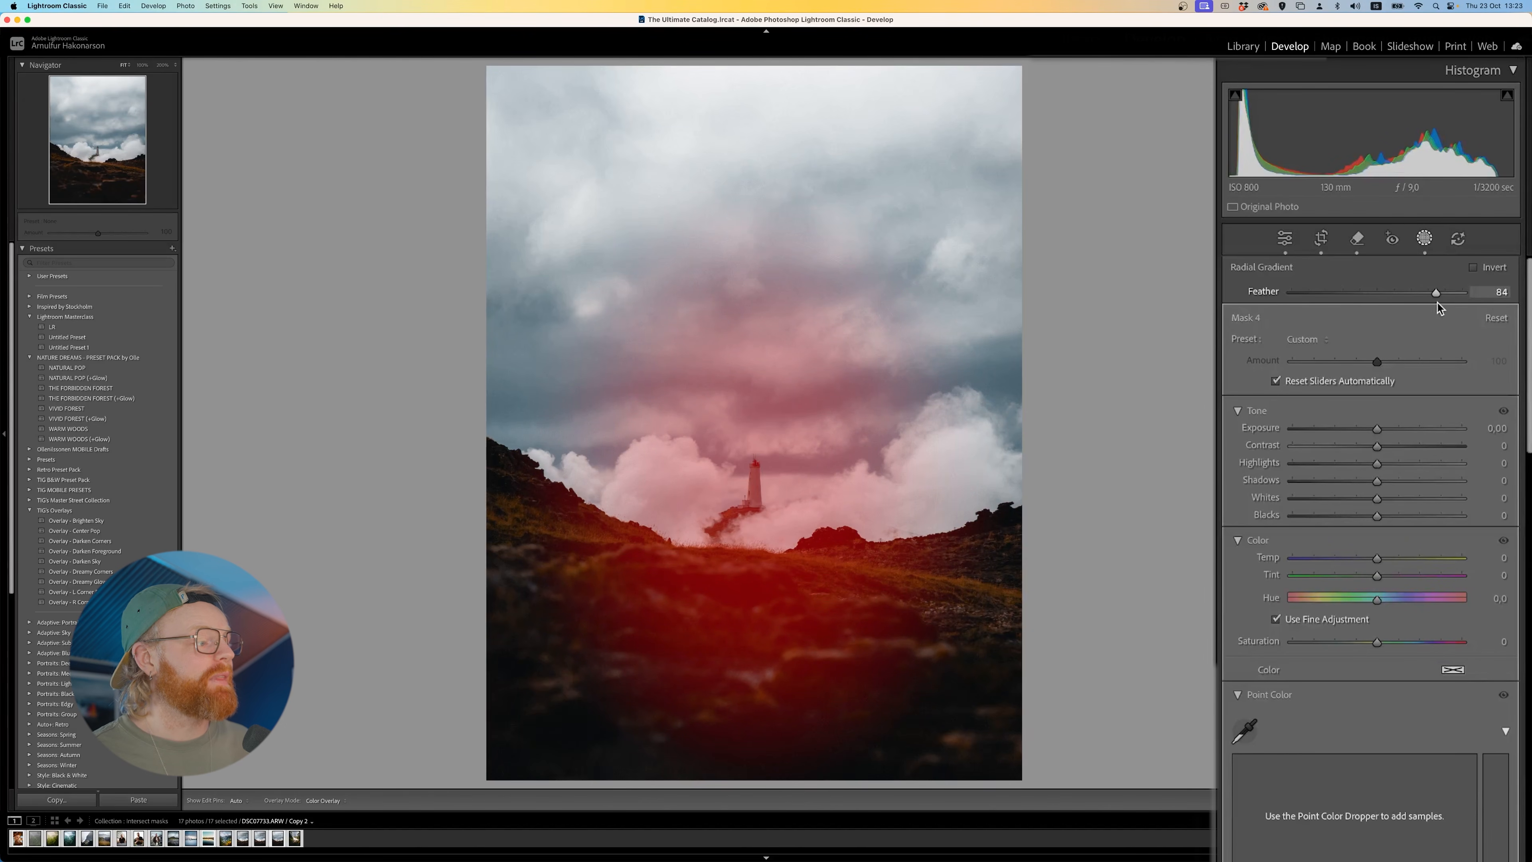
pyautogui.moveTo(764, 524); pyautogui.dragTo(761, 527)
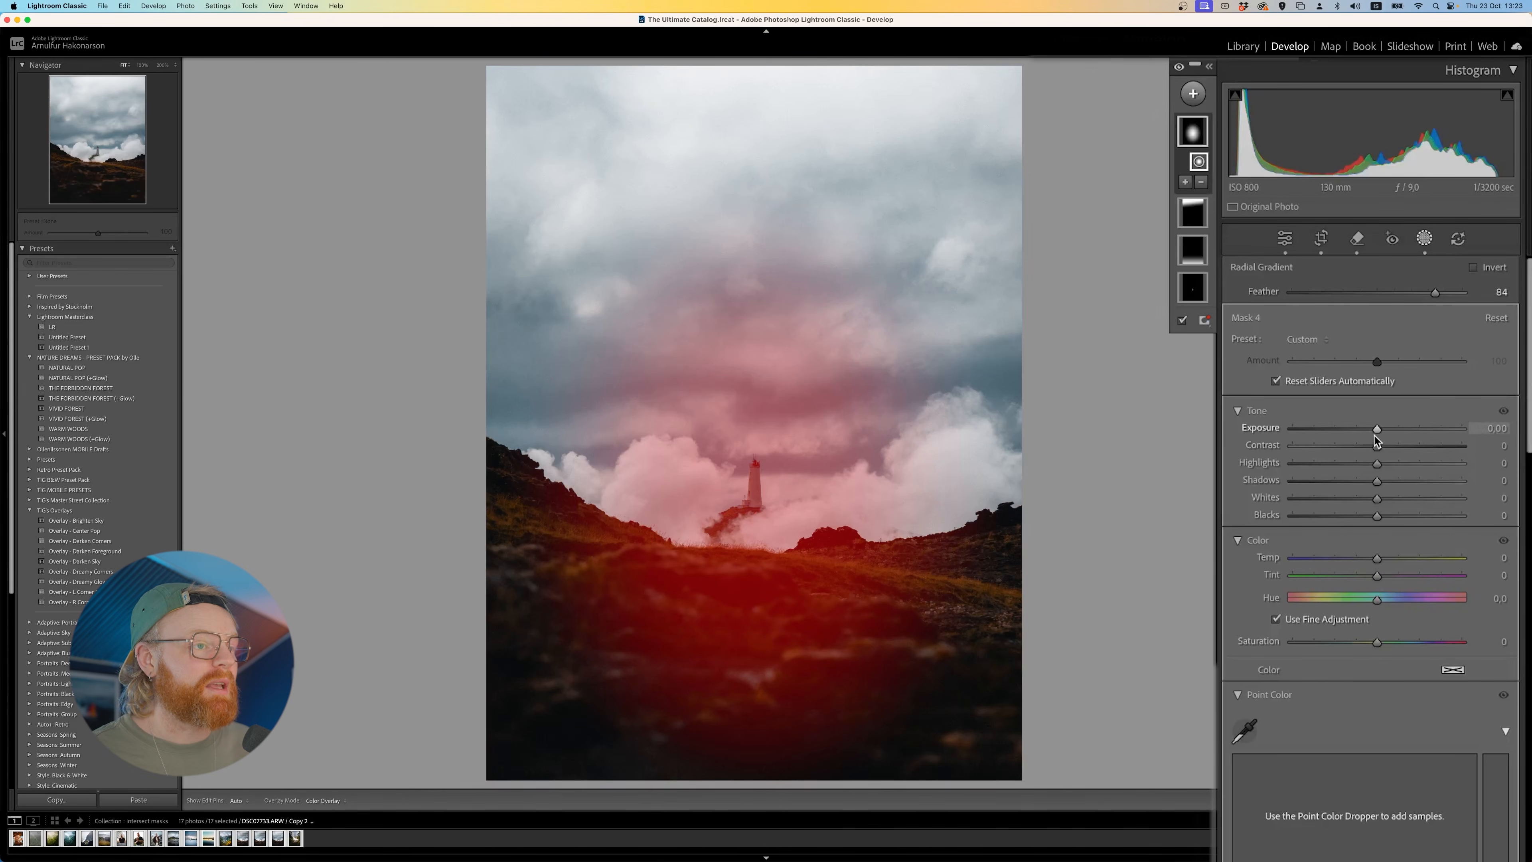
pyautogui.moveTo(1377, 429); pyautogui.dragTo(1380, 430)
pyautogui.moveTo(1378, 481)
pyautogui.mouseDown()
pyautogui.moveTo(1400, 484)
pyautogui.moveTo(1397, 503)
pyautogui.mouseUp()
pyautogui.moveTo(1382, 447); pyautogui.dragTo(1408, 485)
pyautogui.moveTo(1398, 499); pyautogui.dragTo(1408, 481)
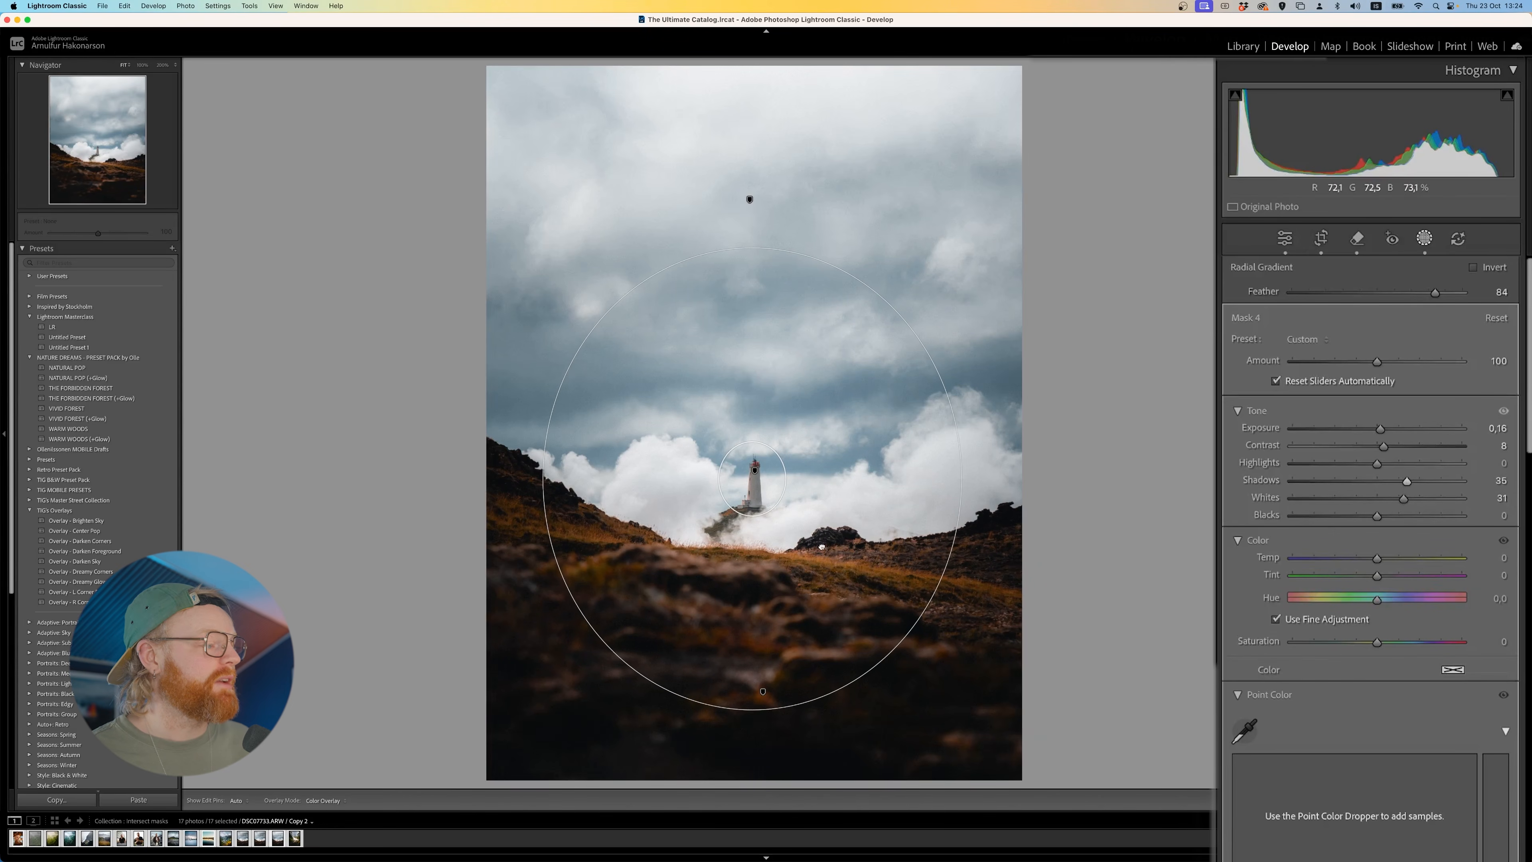
# - Invert the radial mask, check its coverage with the overlay and turn the inversion back off
pyautogui.click(1472, 269)
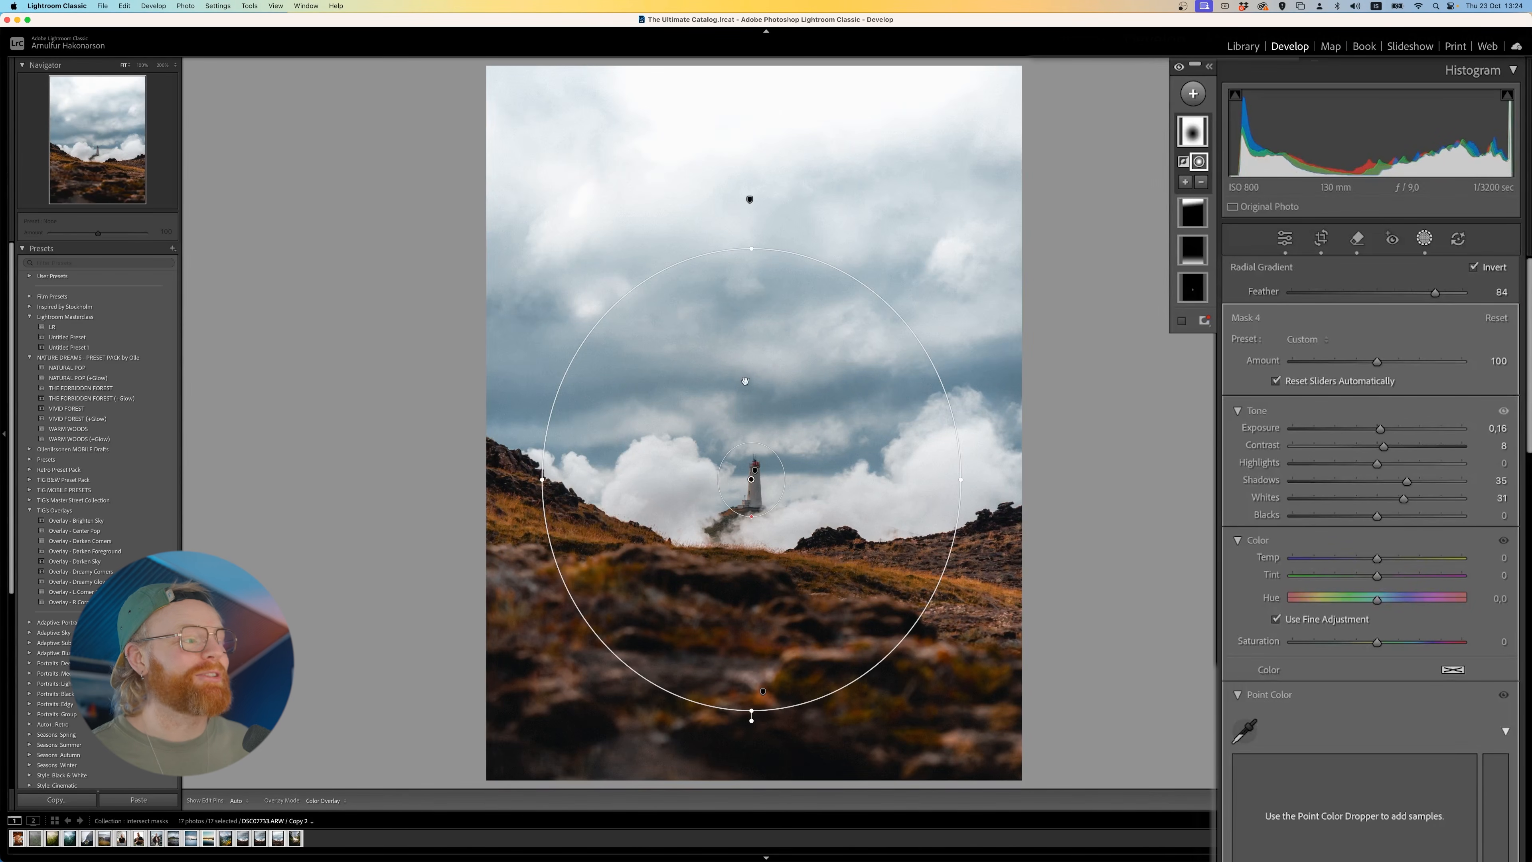
pyautogui.press('o')
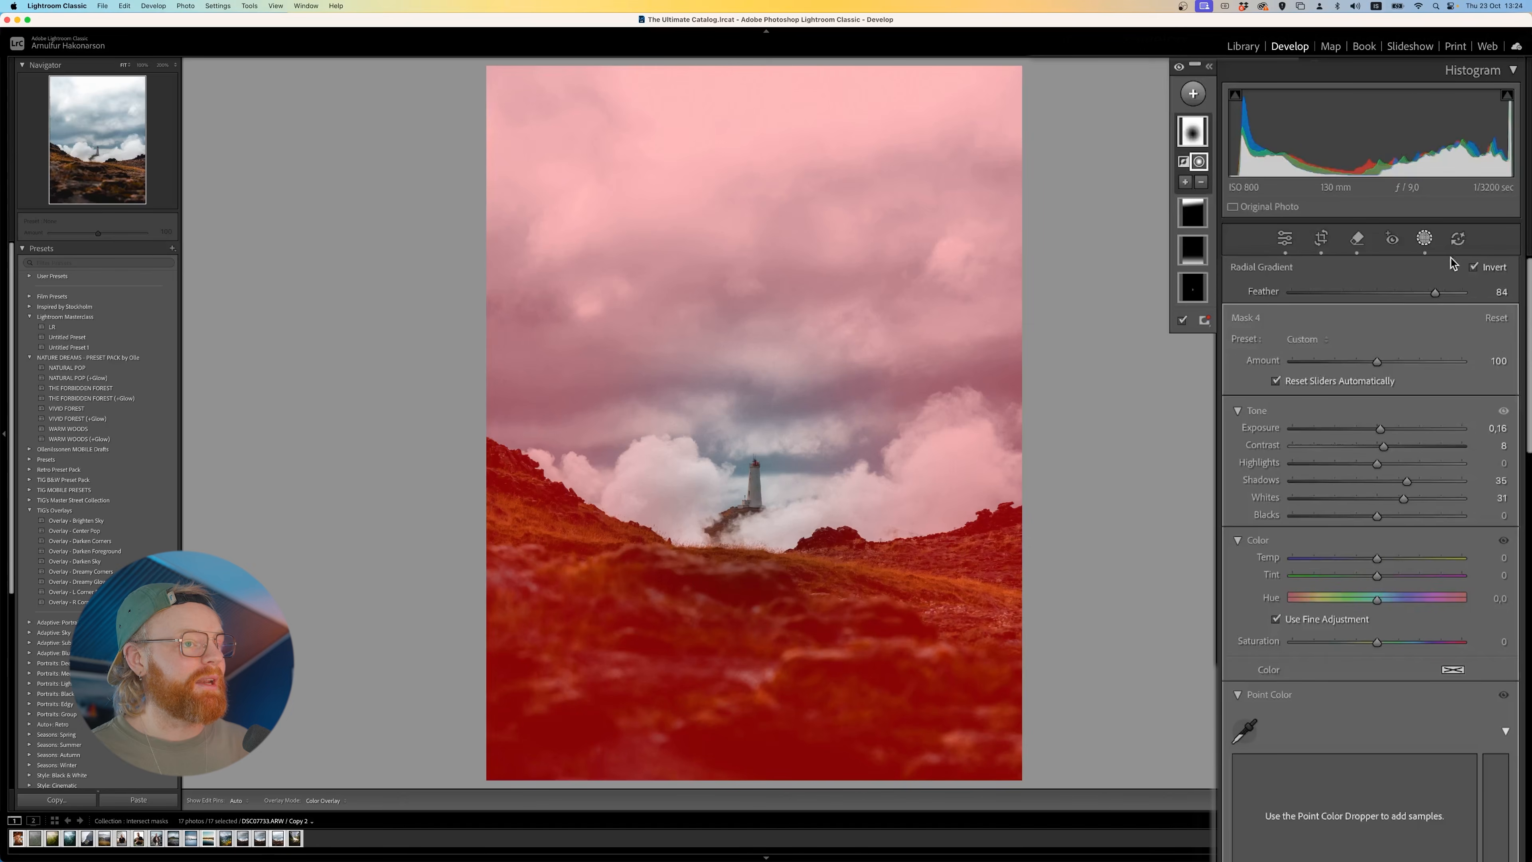
pyautogui.click(1475, 268)
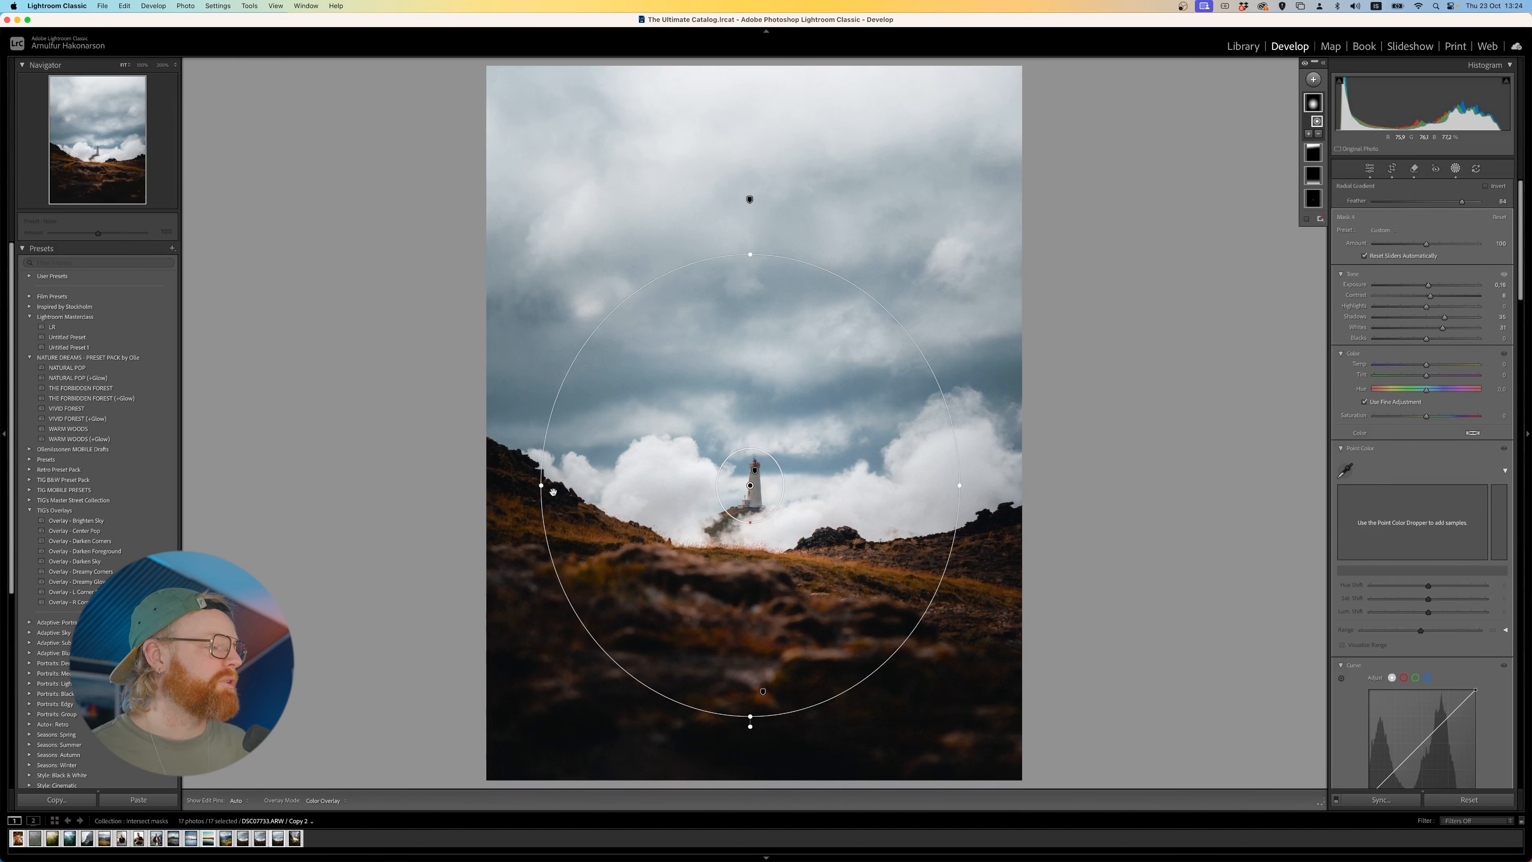
# - Stretch the radial gradient horizontally beyond the photo's side edges and increase its feather
pyautogui.moveTo(542, 488); pyautogui.dragTo(393, 493)
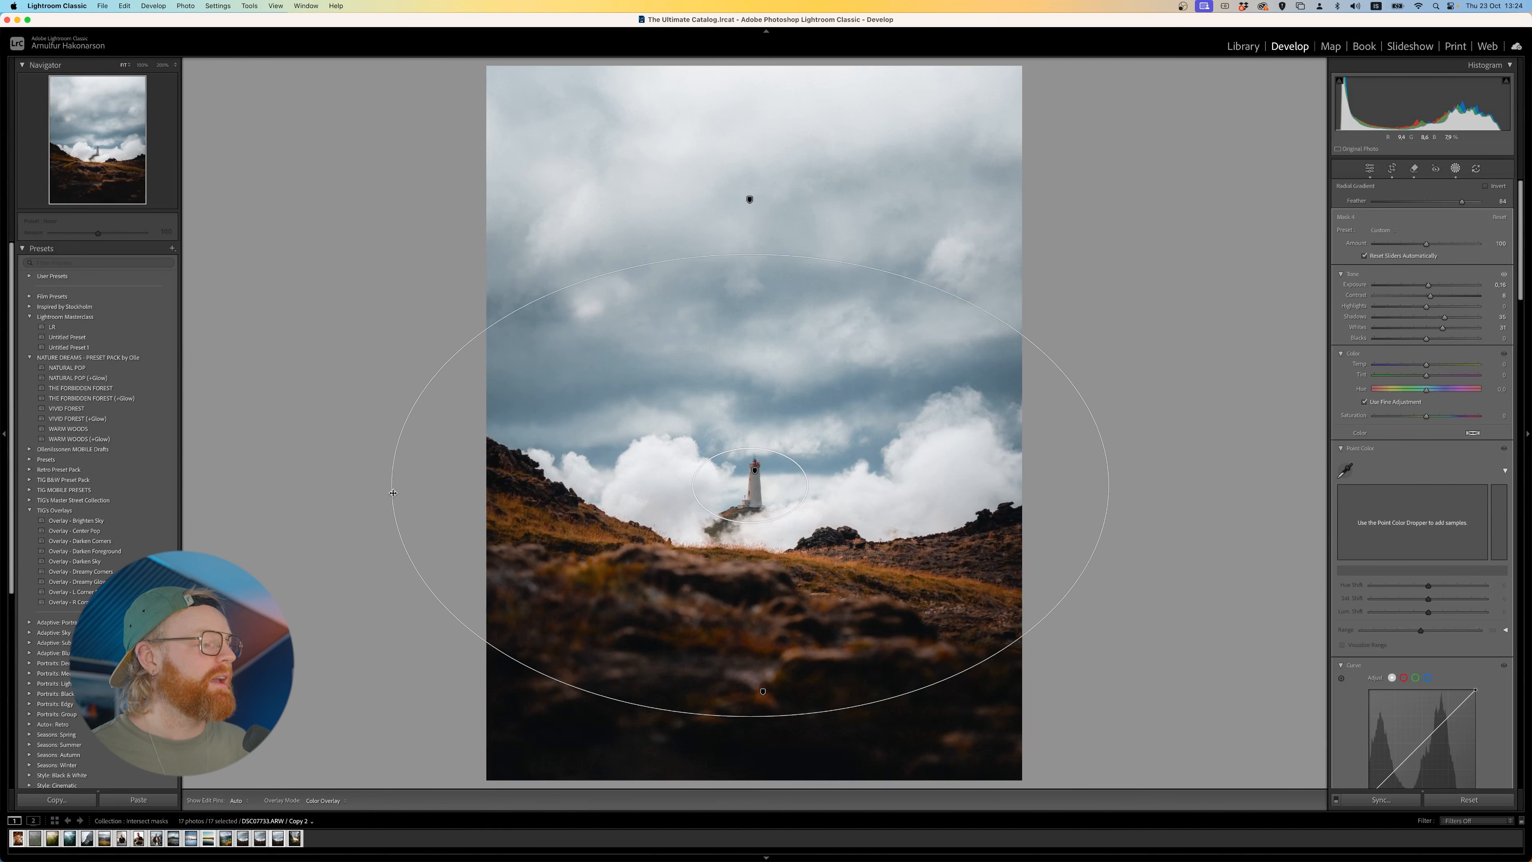
pyautogui.moveTo(1461, 201); pyautogui.dragTo(1476, 201)
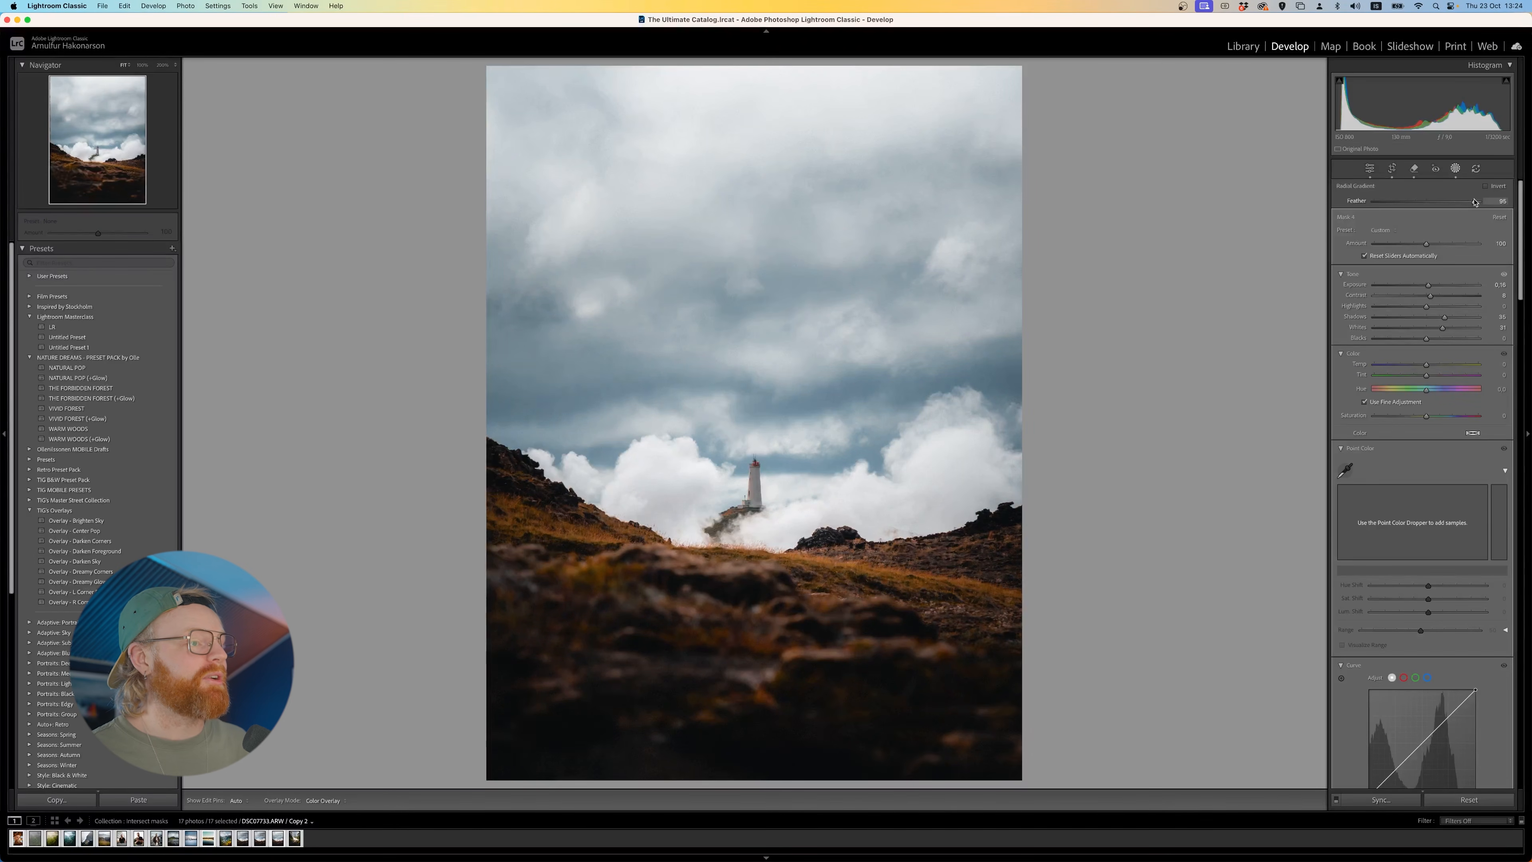
# - Delete the Linear Gradient mask covering the upper sky
pyautogui.click(1312, 153)
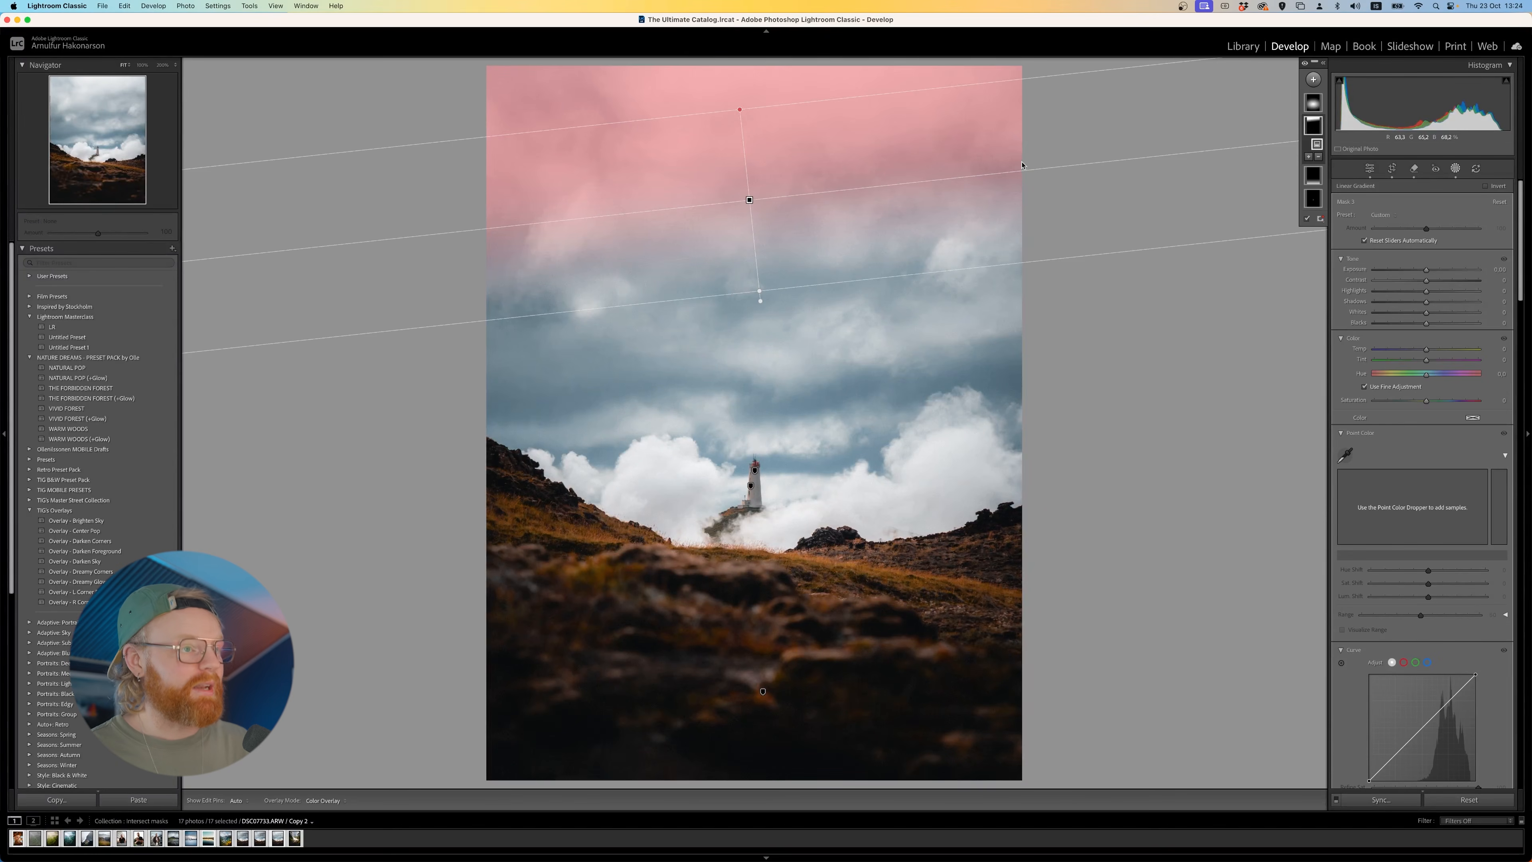
pyautogui.press('Delete')
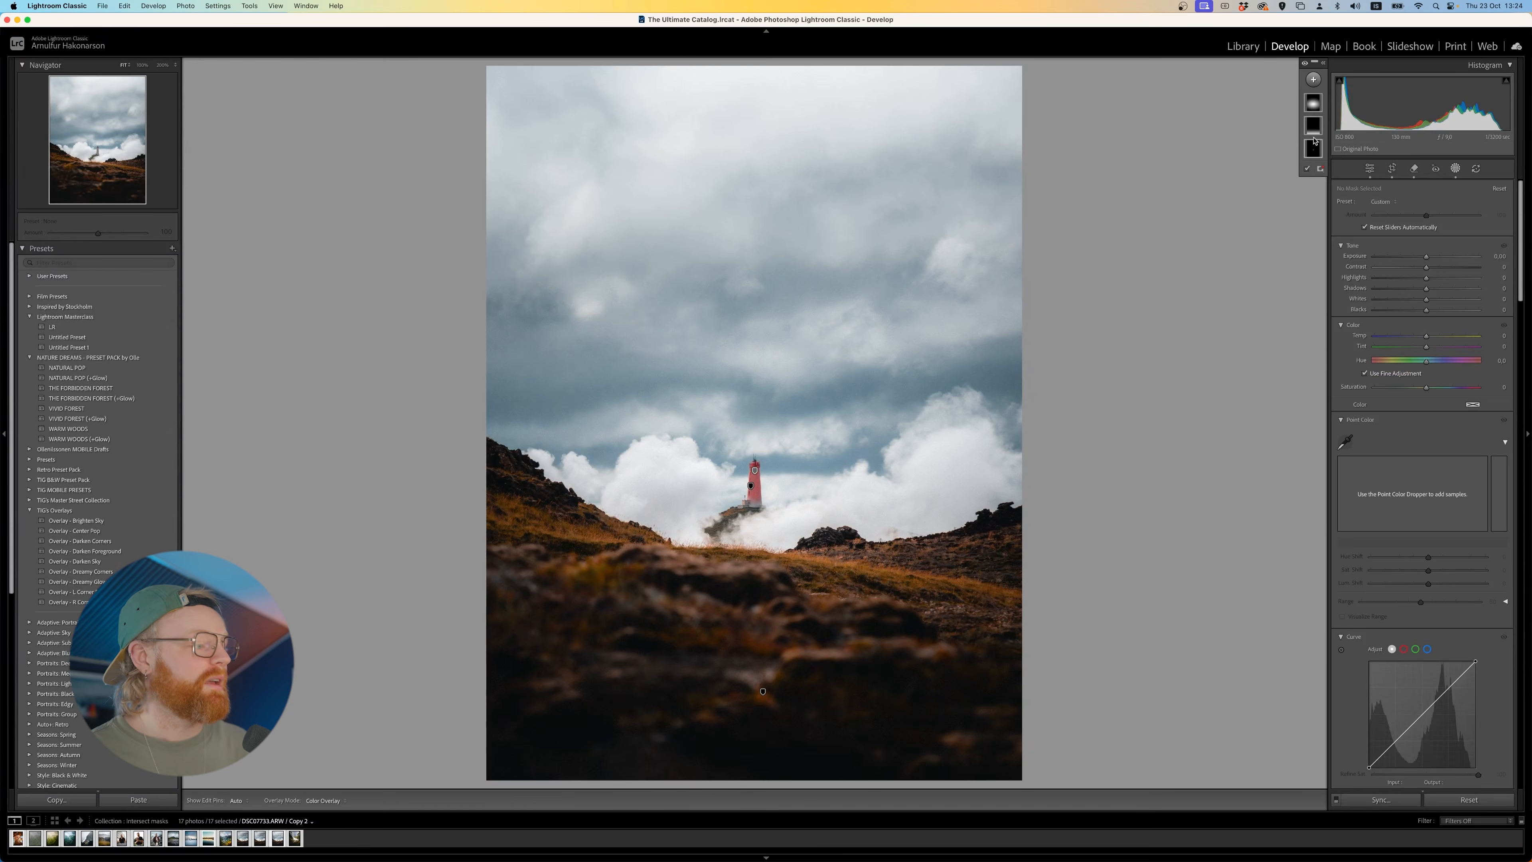
# - Select the linear gradient mask covering the dark foreground and move it lower in the photo
pyautogui.click(1314, 137)
pyautogui.moveTo(760, 591); pyautogui.dragTo(760, 641)
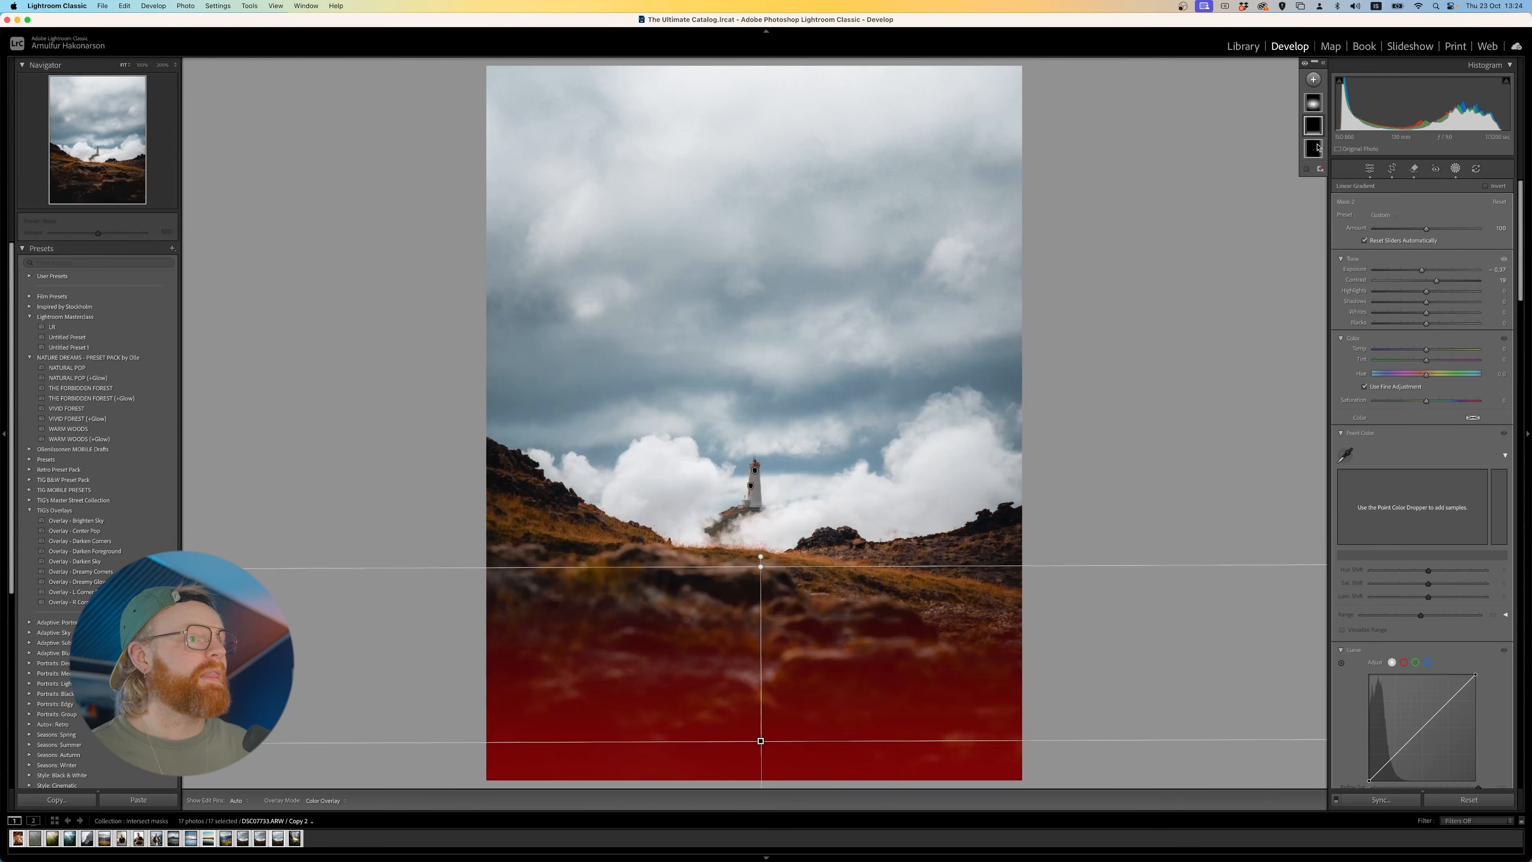
# - Create a size 16 brush mask with Auto Mask off and paint over the foreground's bottom edge and both lower corners
pyautogui.click(1313, 80)
pyautogui.click(1332, 175)
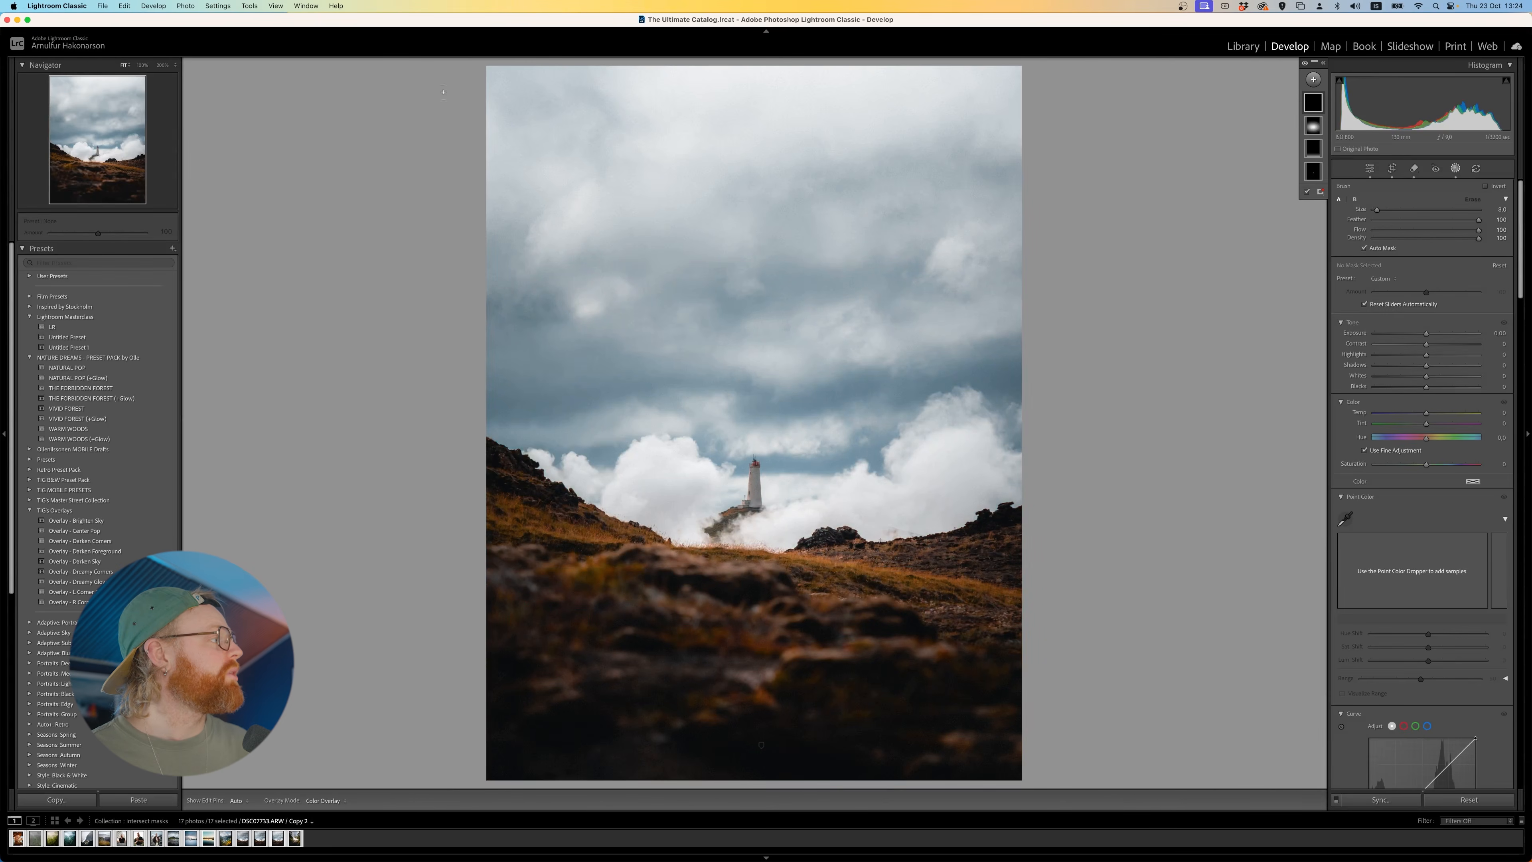
pyautogui.click(175, 65)
pyautogui.click(173, 111)
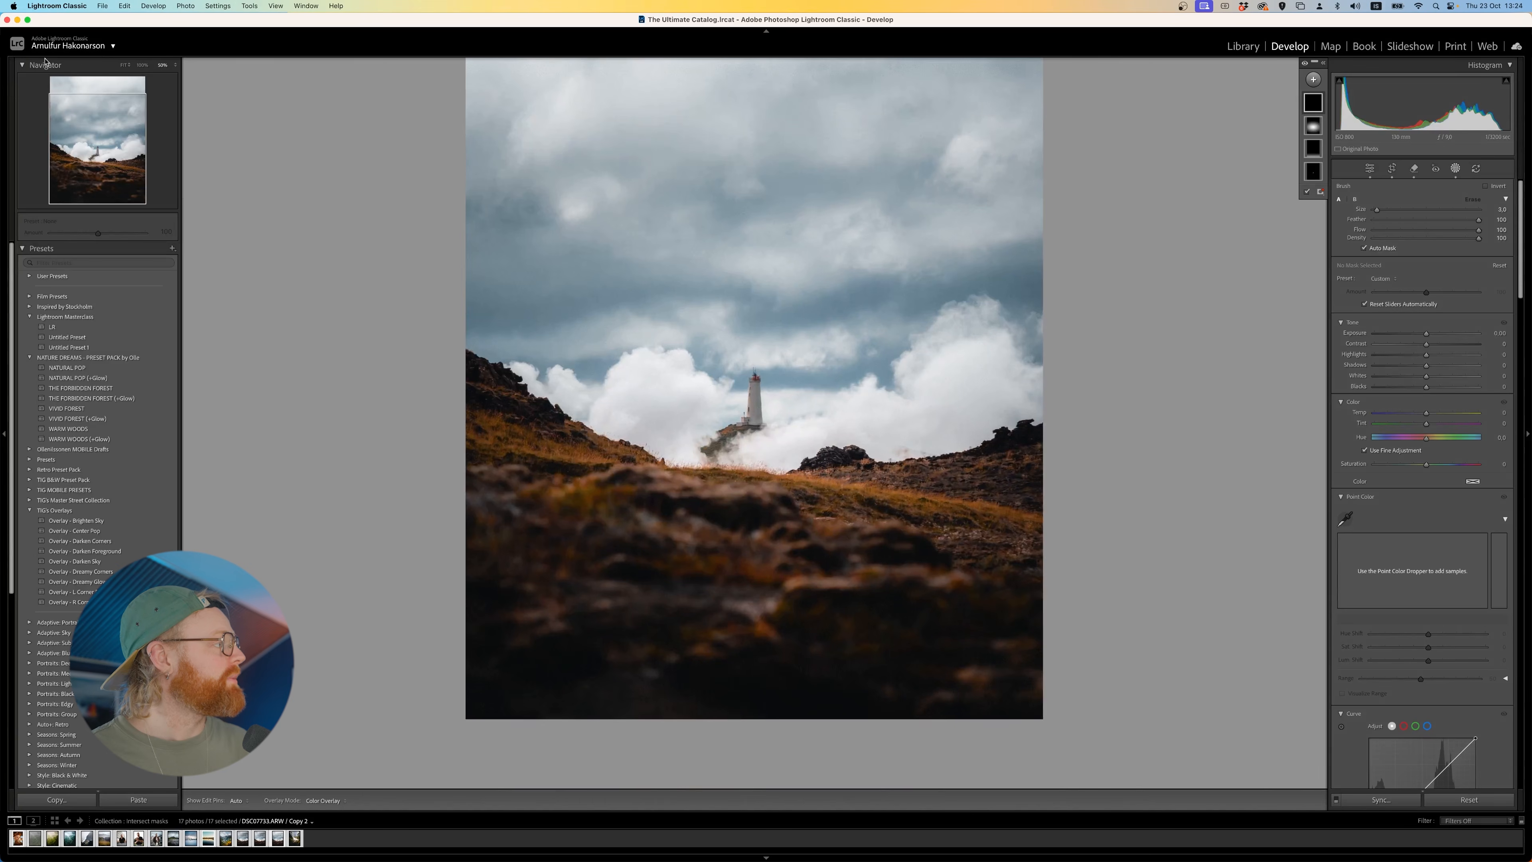
pyautogui.click(174, 65)
pyautogui.click(175, 45)
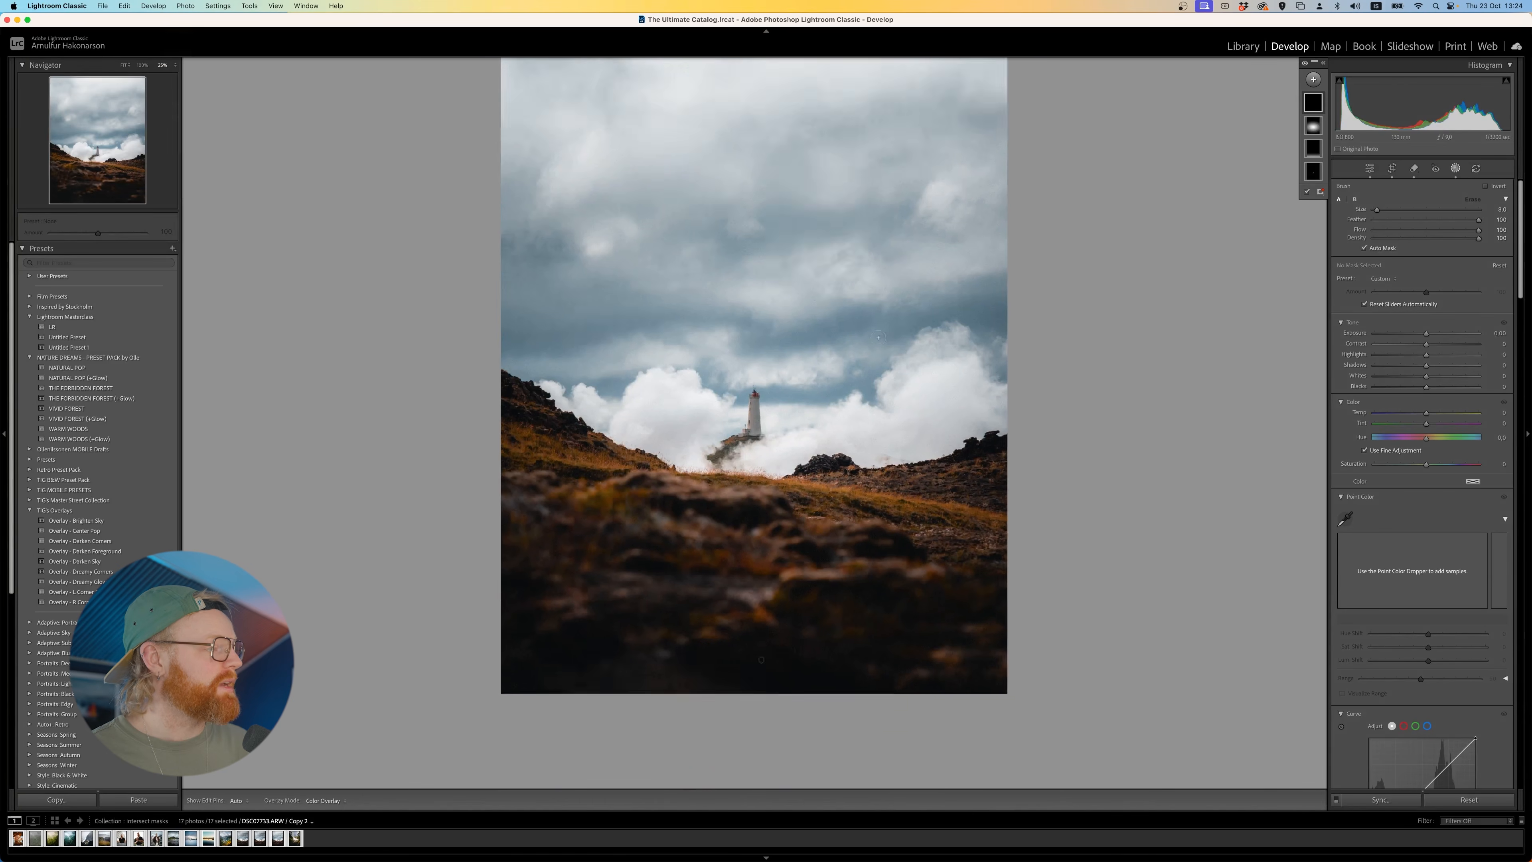
pyautogui.click(1315, 111)
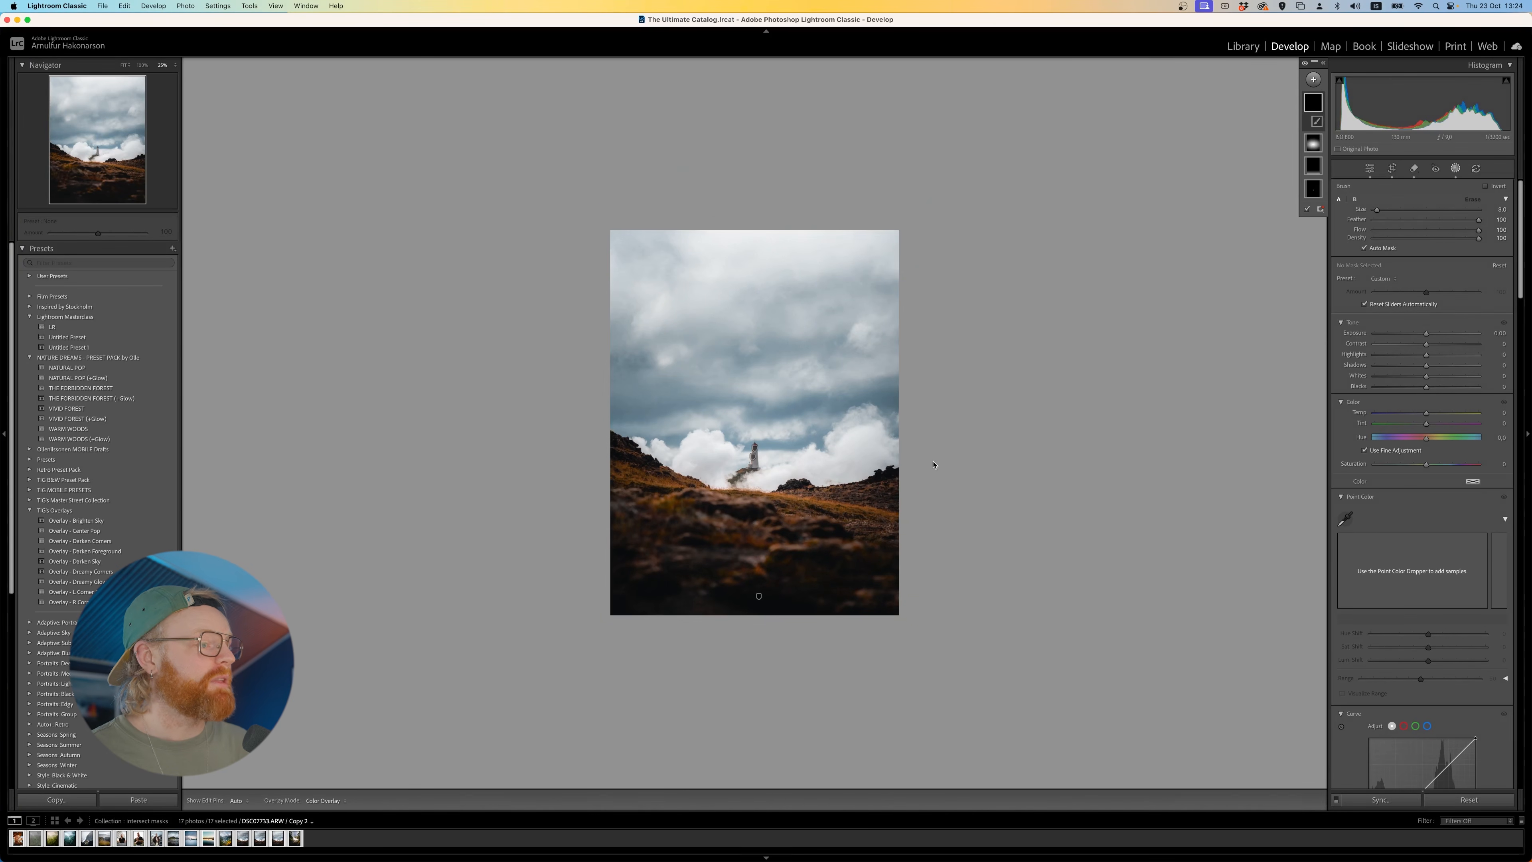
pyautogui.scroll(10, 863, 509)
pyautogui.moveTo(941, 522)
pyautogui.mouseDown()
pyautogui.moveTo(949, 579)
pyautogui.moveTo(850, 663)
pyautogui.mouseUp()
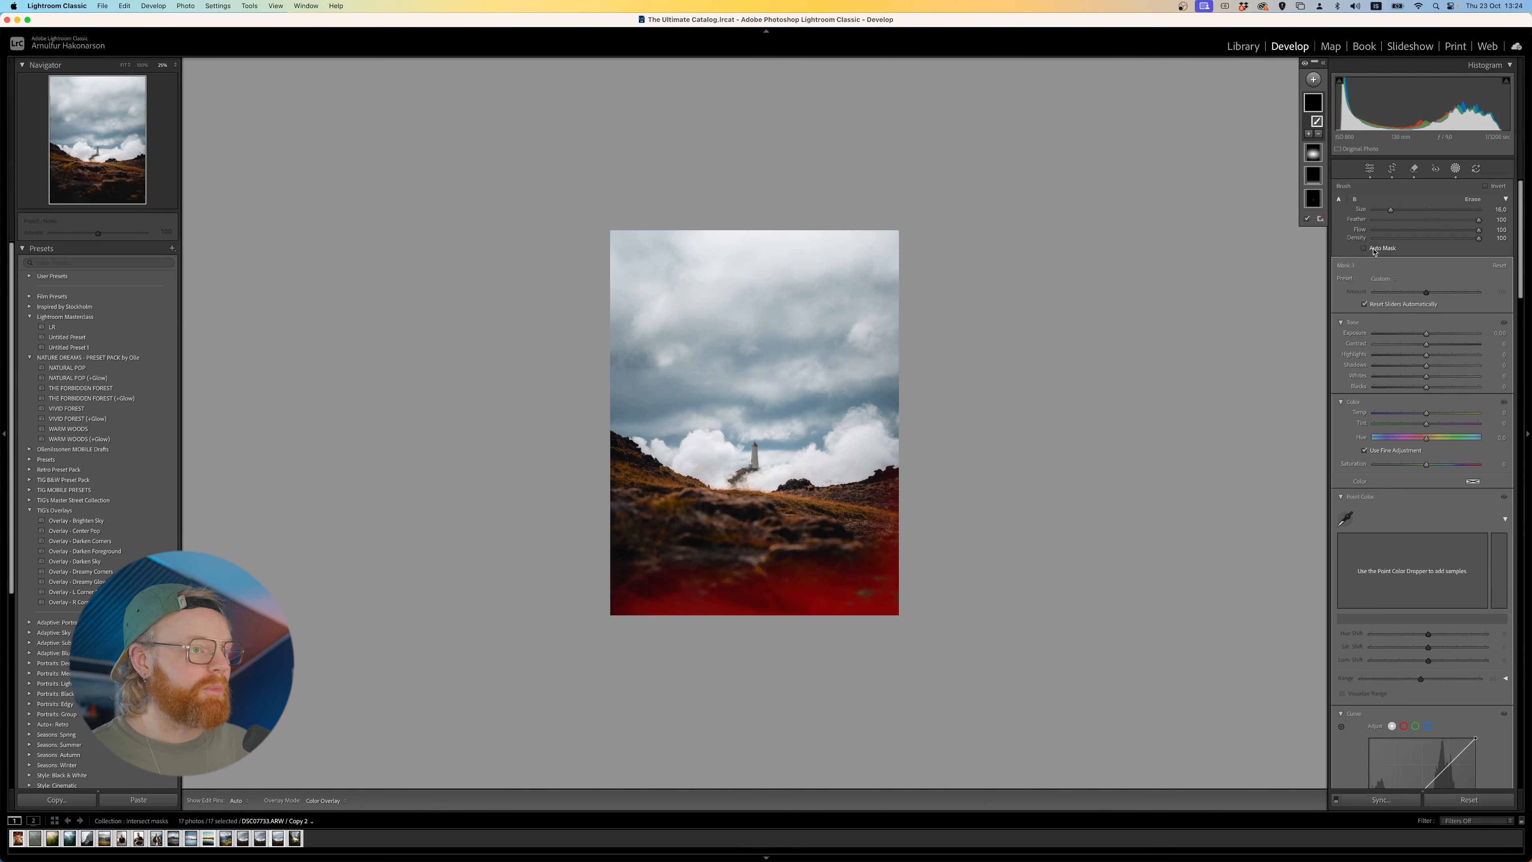
pyautogui.press('h')
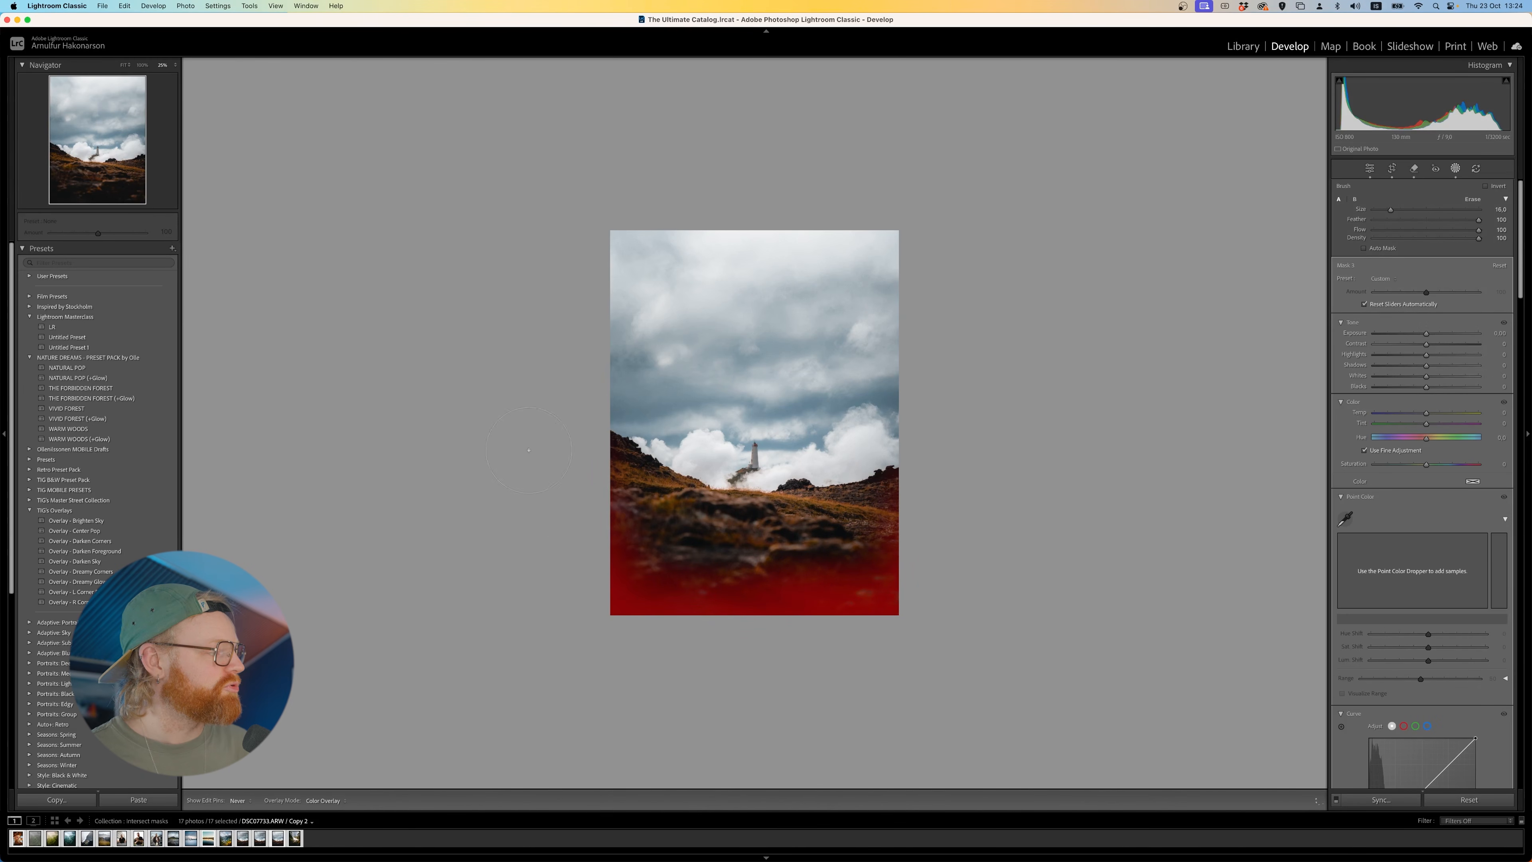
pyautogui.press('h')
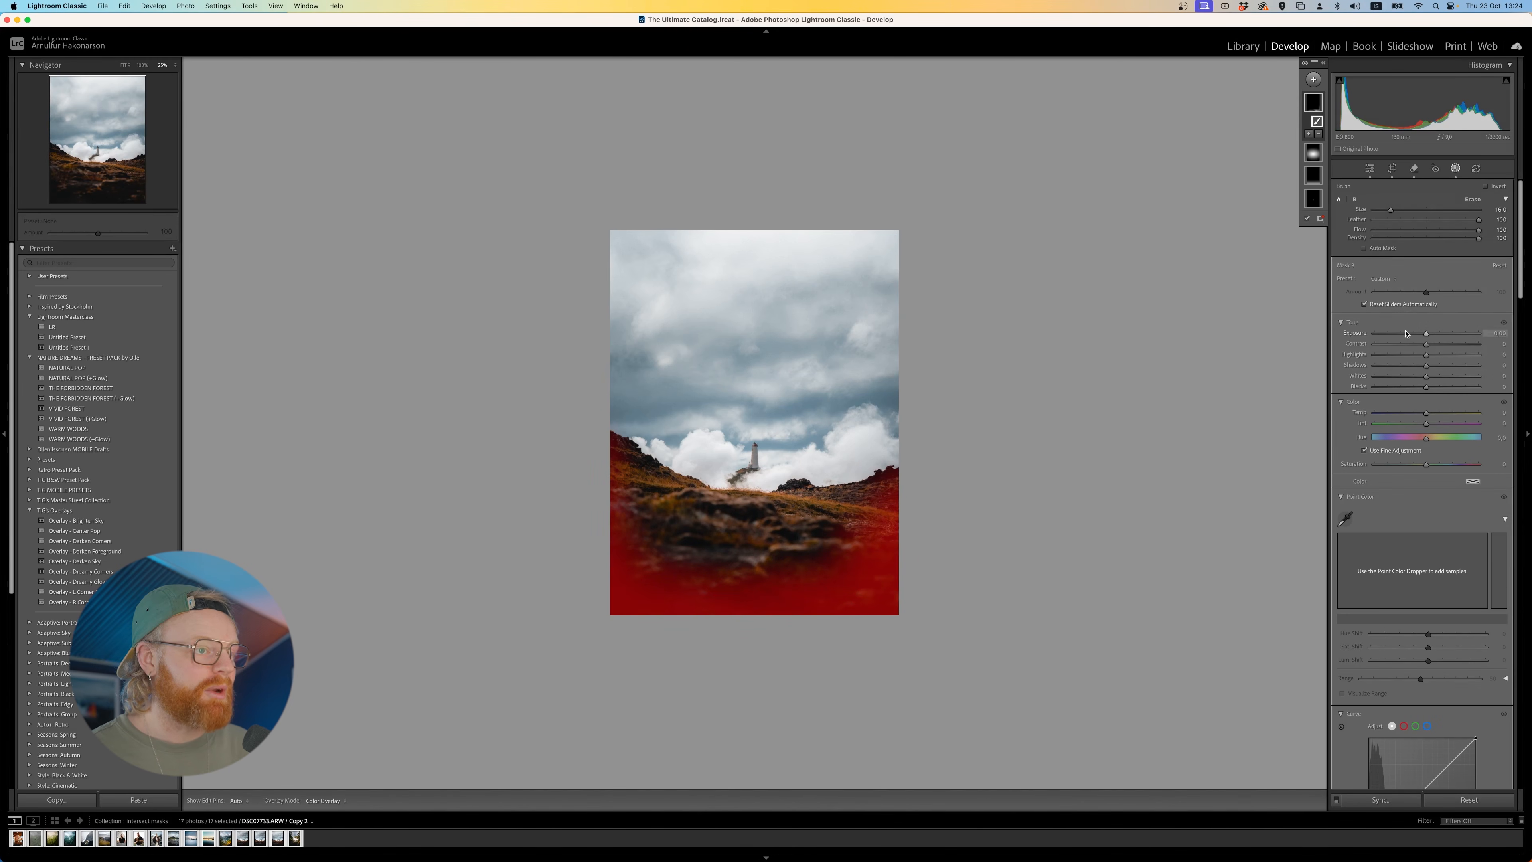
# - Set the brush mask's exposure to −0.42 and contrast to 5, and compare the photo with all masks hidden and shown
pyautogui.moveTo(1418, 336); pyautogui.dragTo(1429, 345)
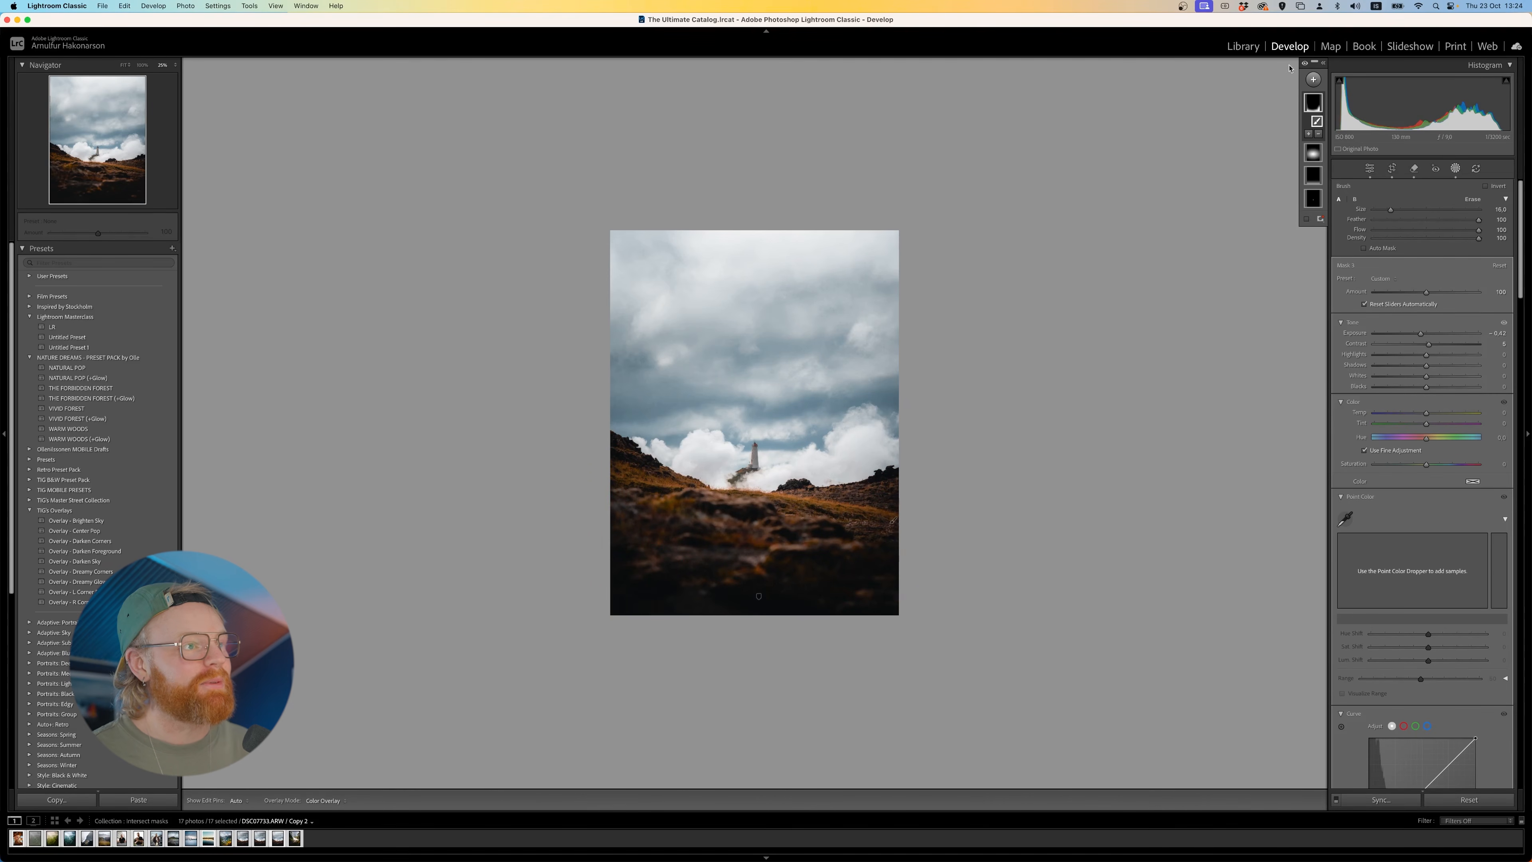
pyautogui.click(1304, 65)
pyautogui.click(1304, 65)
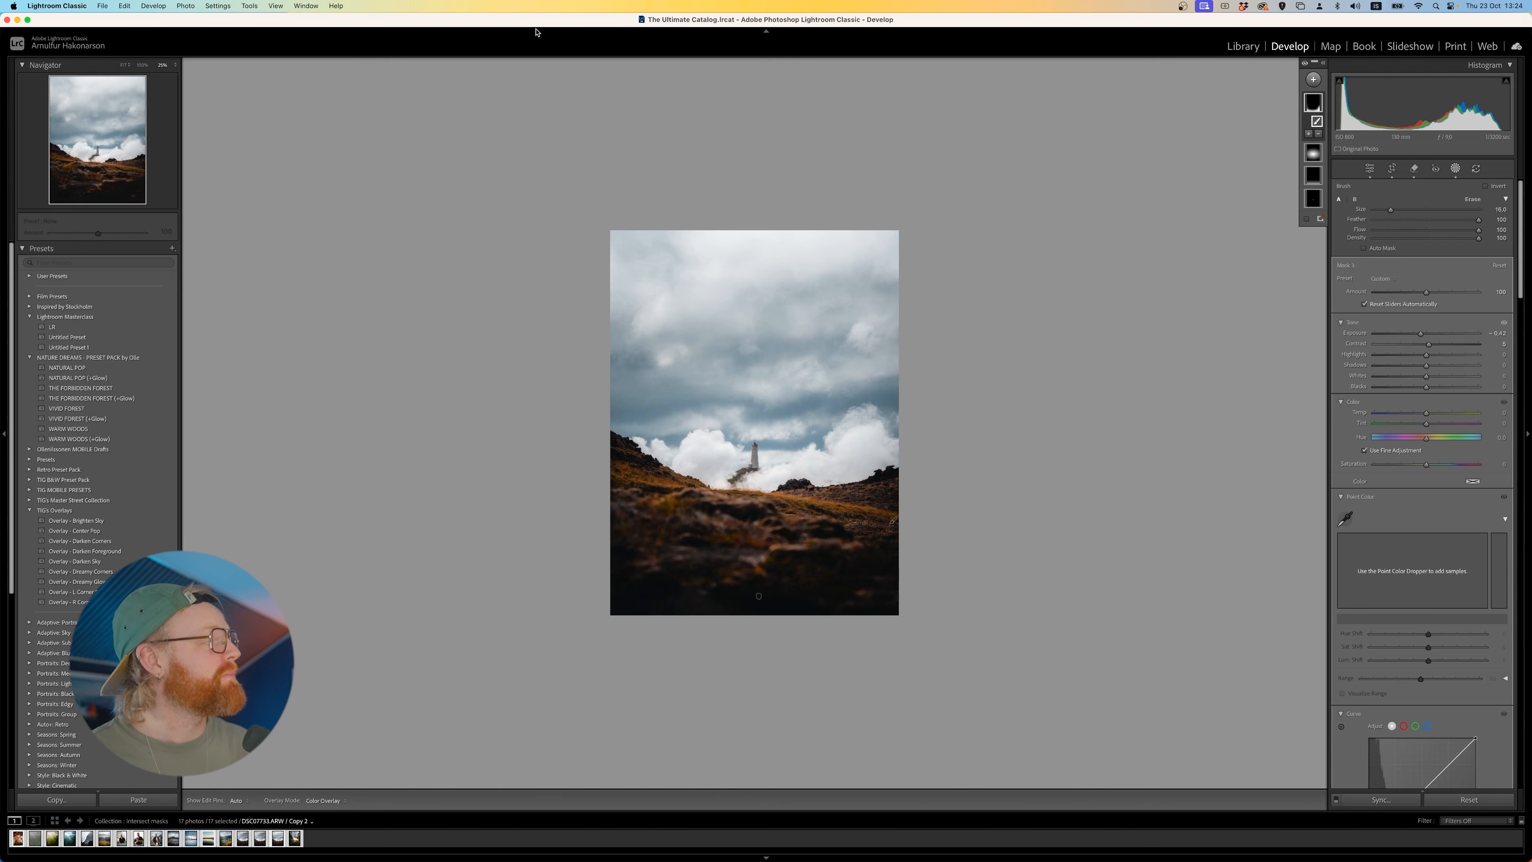
pyautogui.click(123, 65)
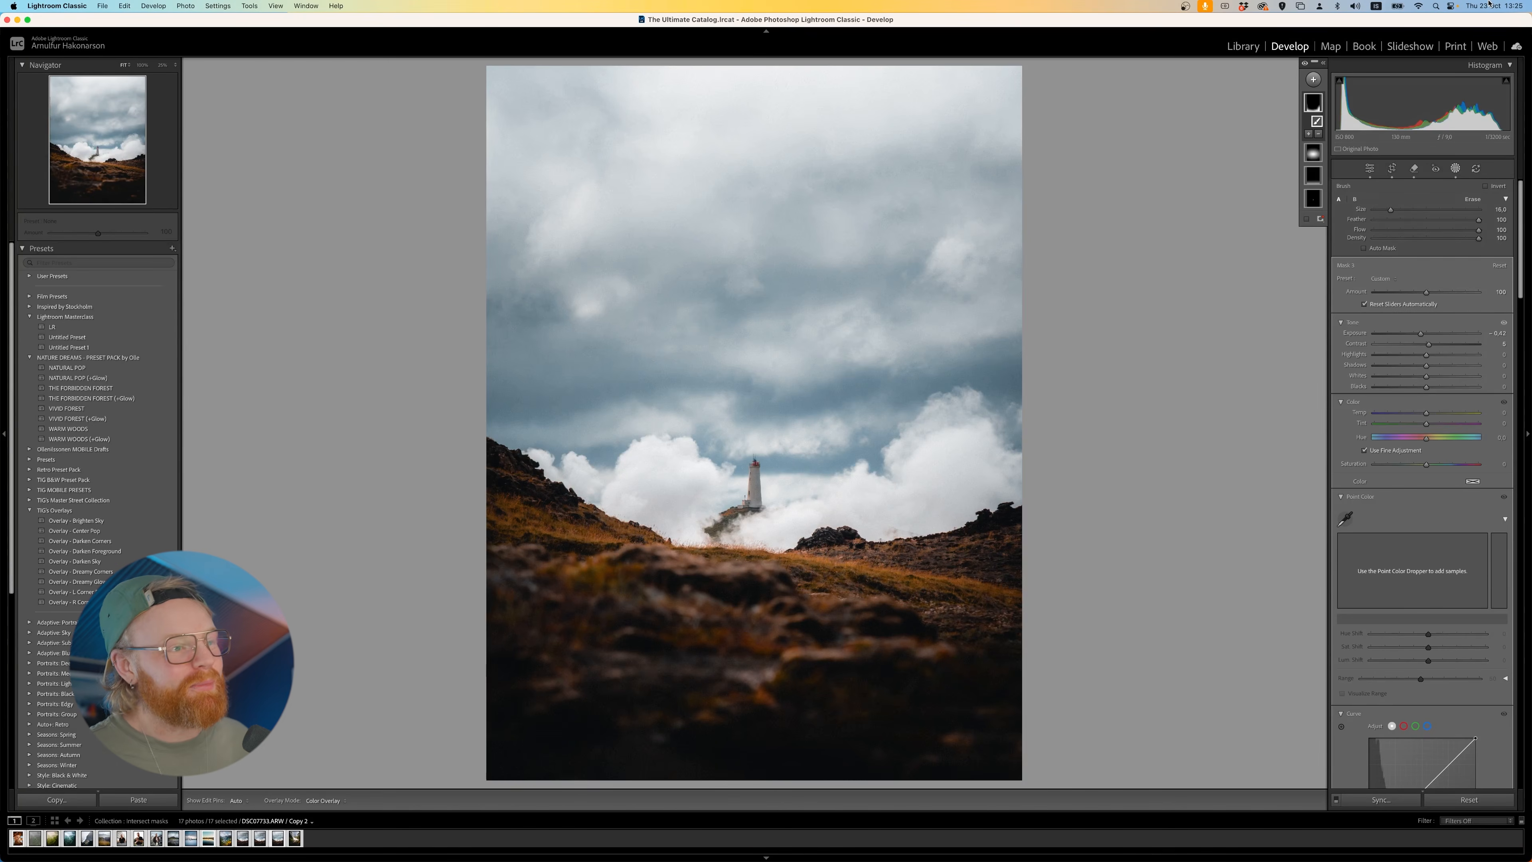
# - Open the portrait of the man in front of the pale building and create a People mask of Person 1's Iris and Pupil
pyautogui.click(1313, 79)
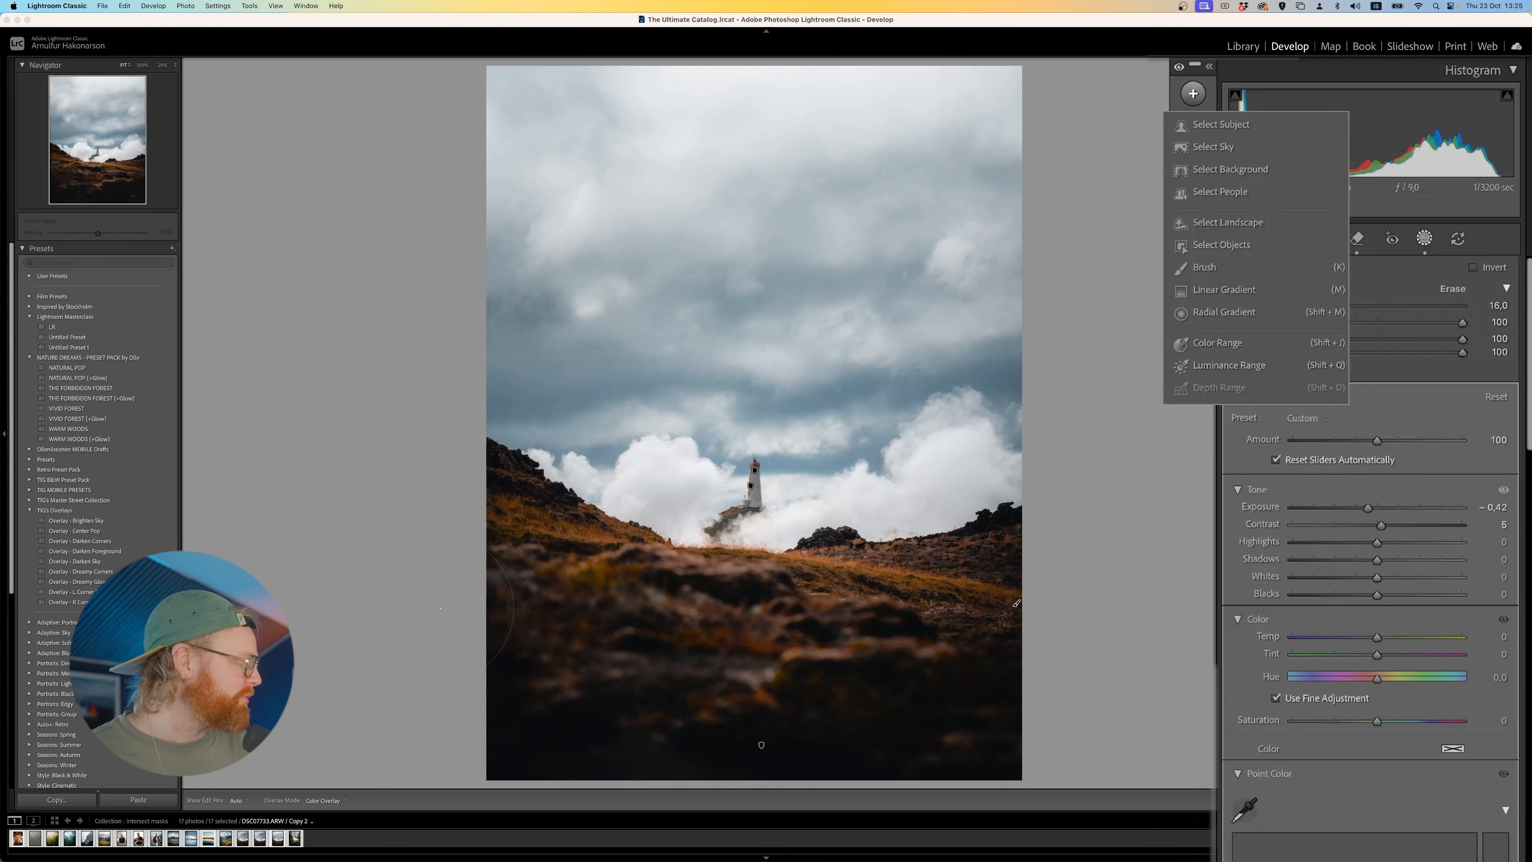
pyautogui.click(139, 838)
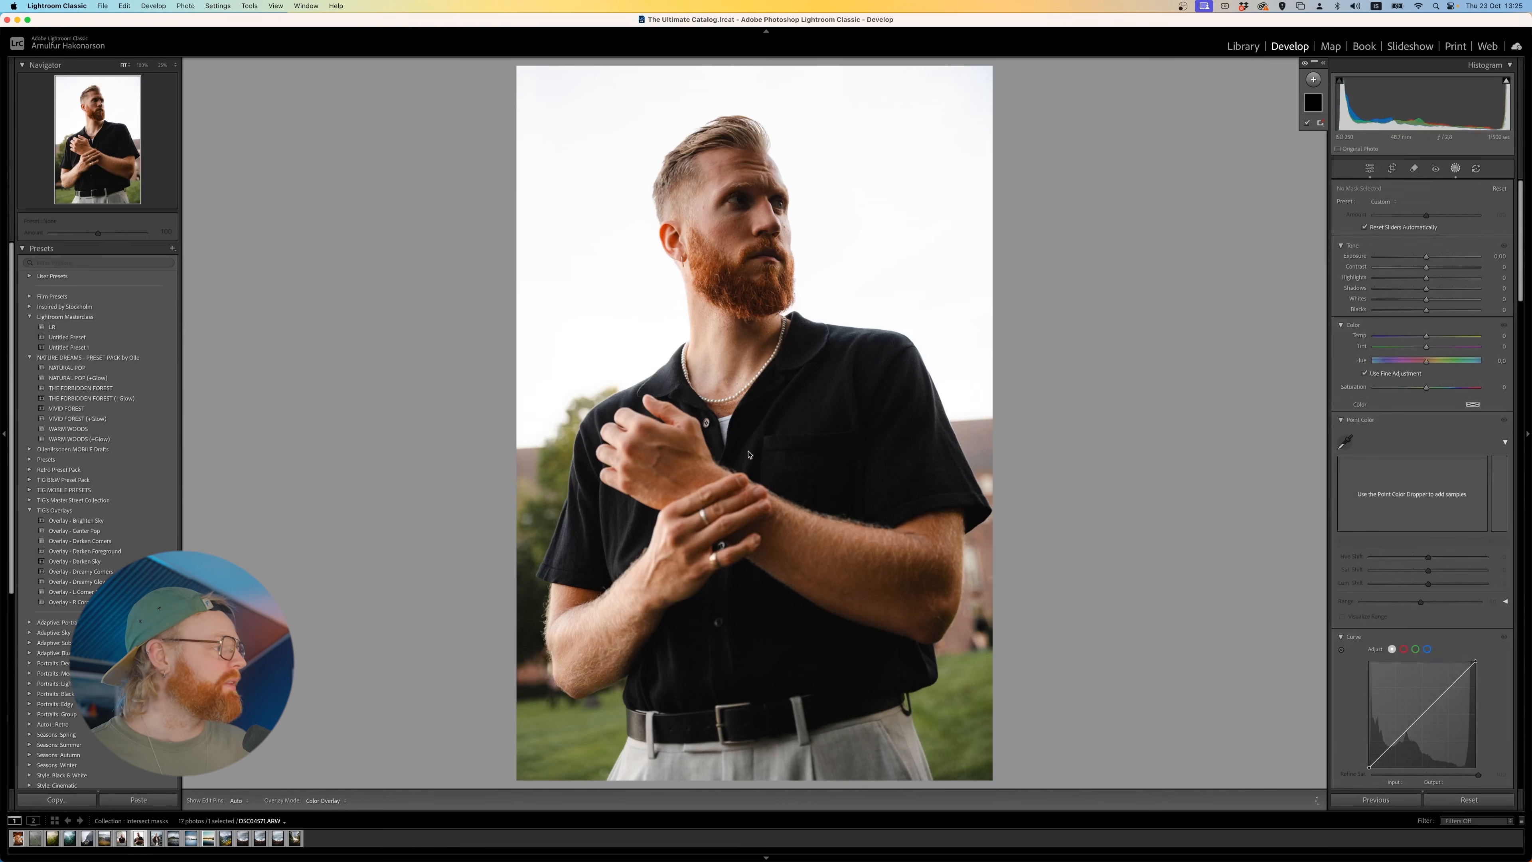
pyautogui.click(120, 839)
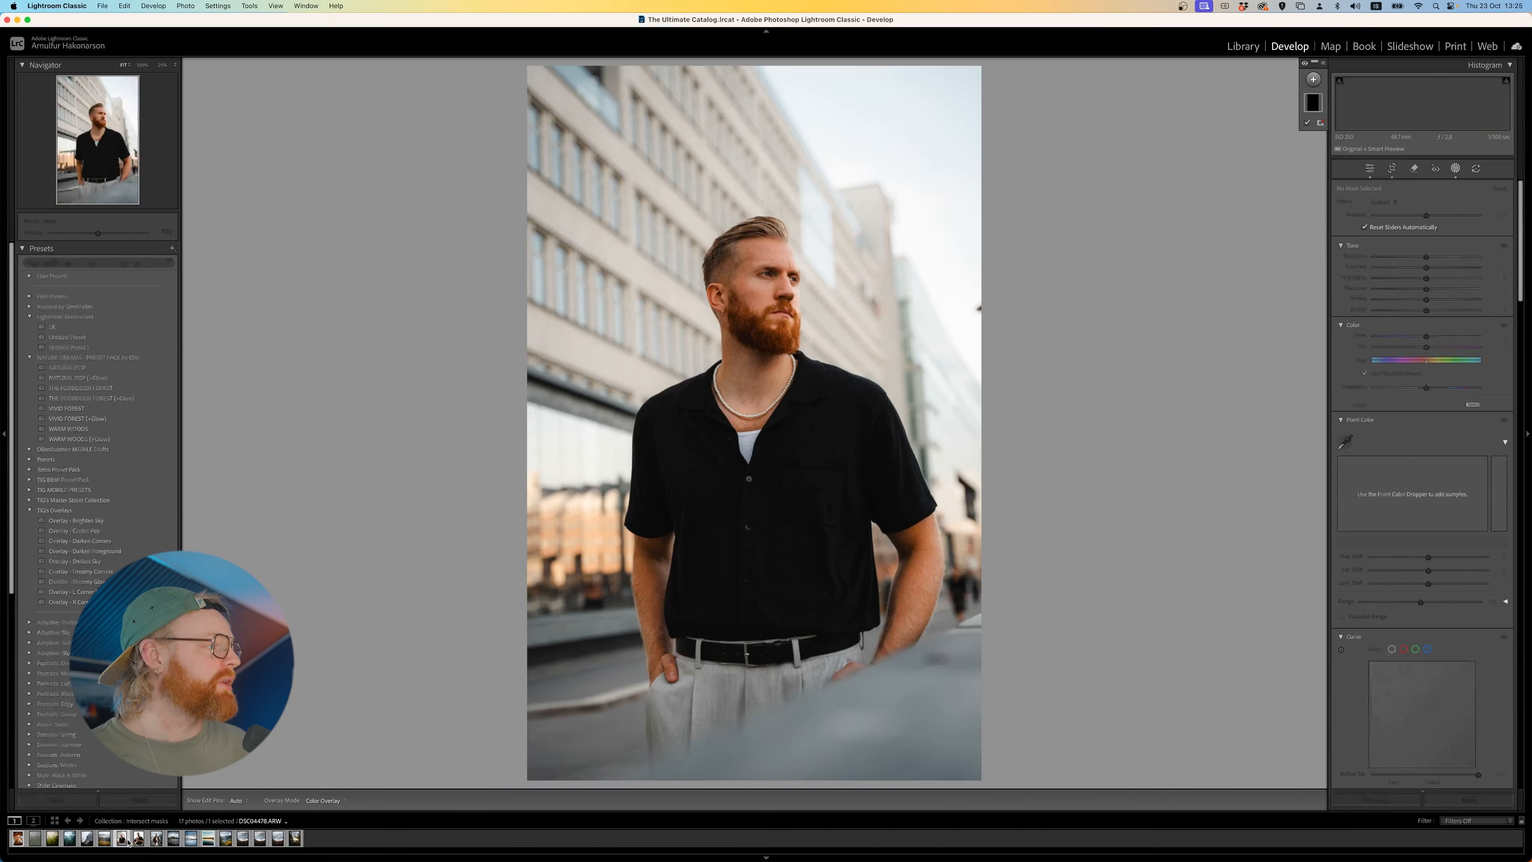
pyautogui.click(1313, 79)
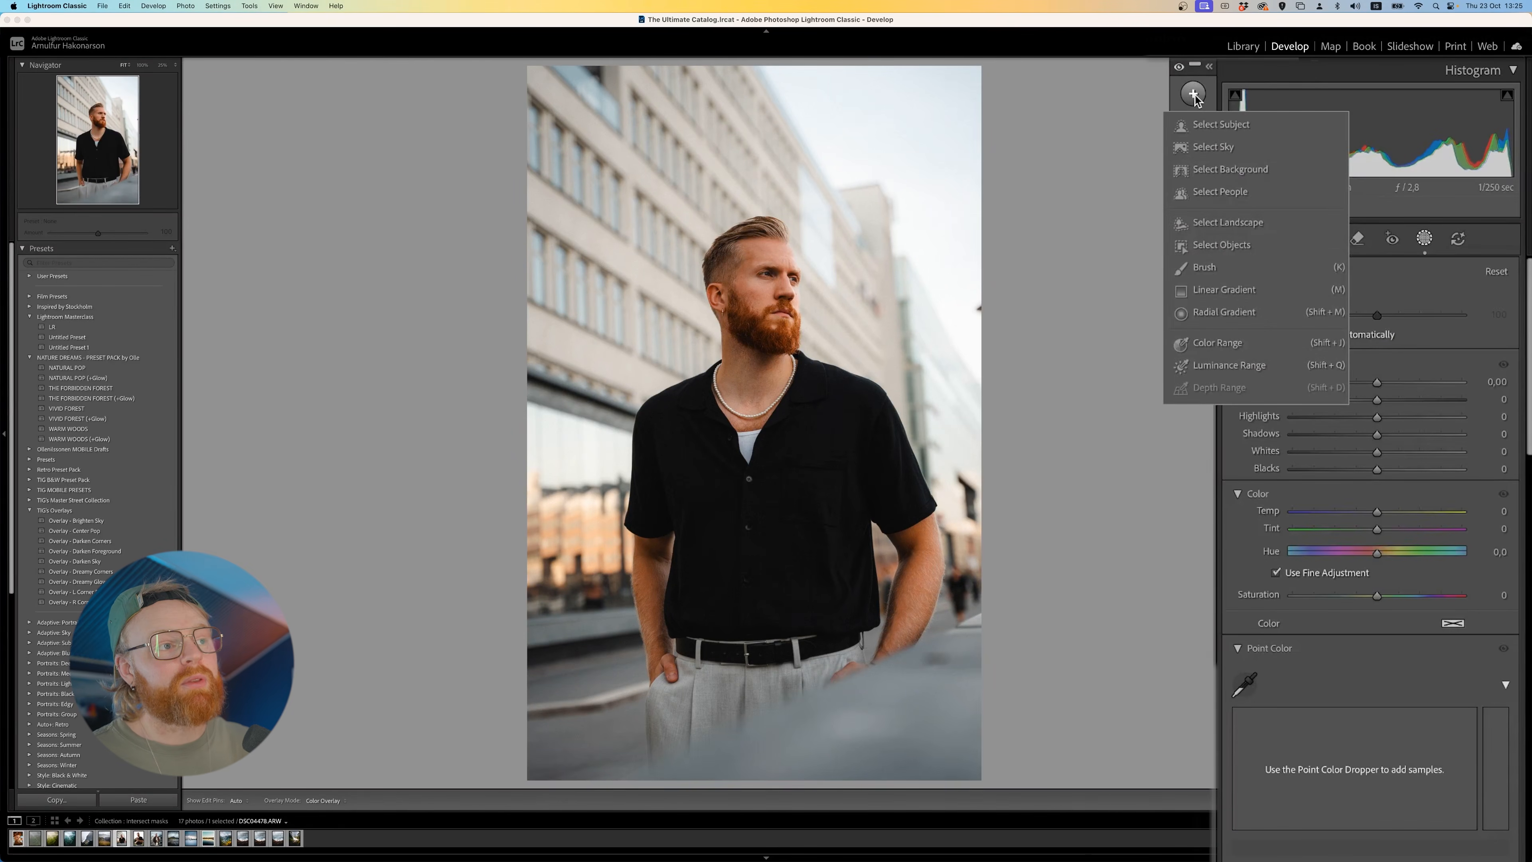
pyautogui.click(1222, 196)
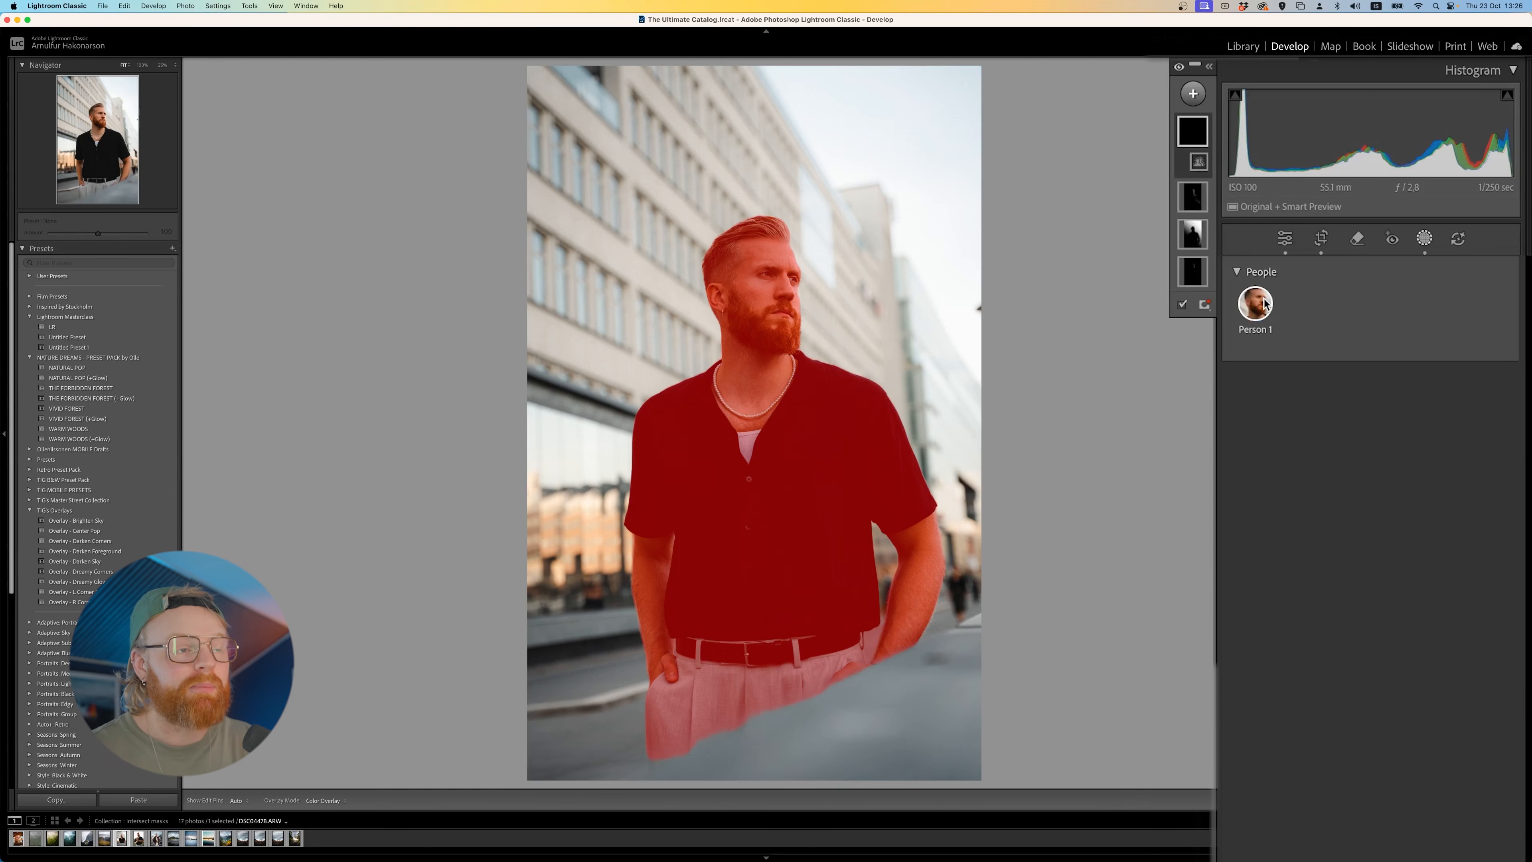
pyautogui.click(1265, 304)
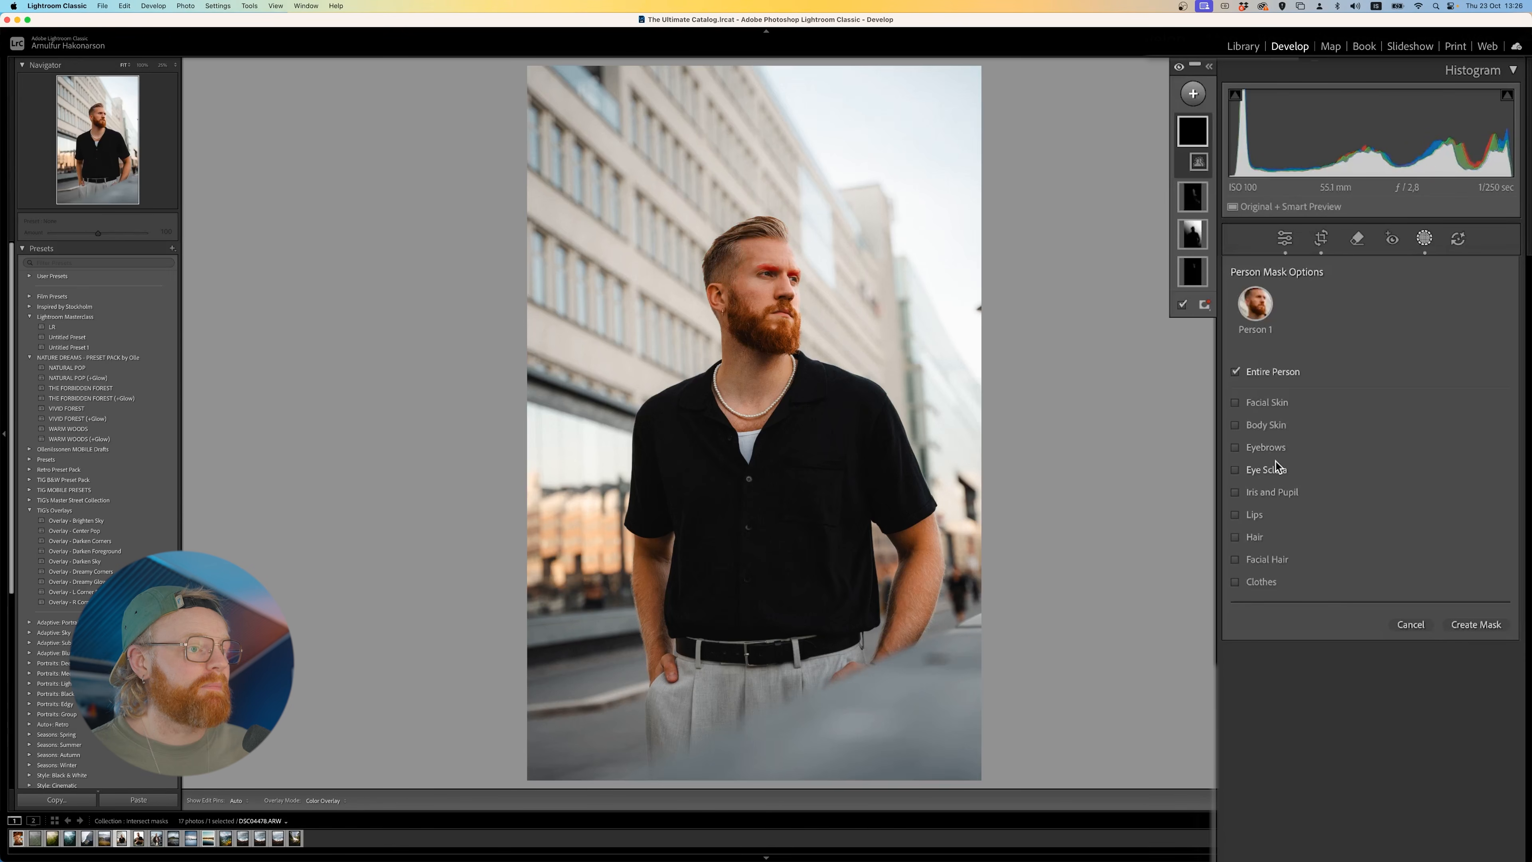
pyautogui.click(1277, 490)
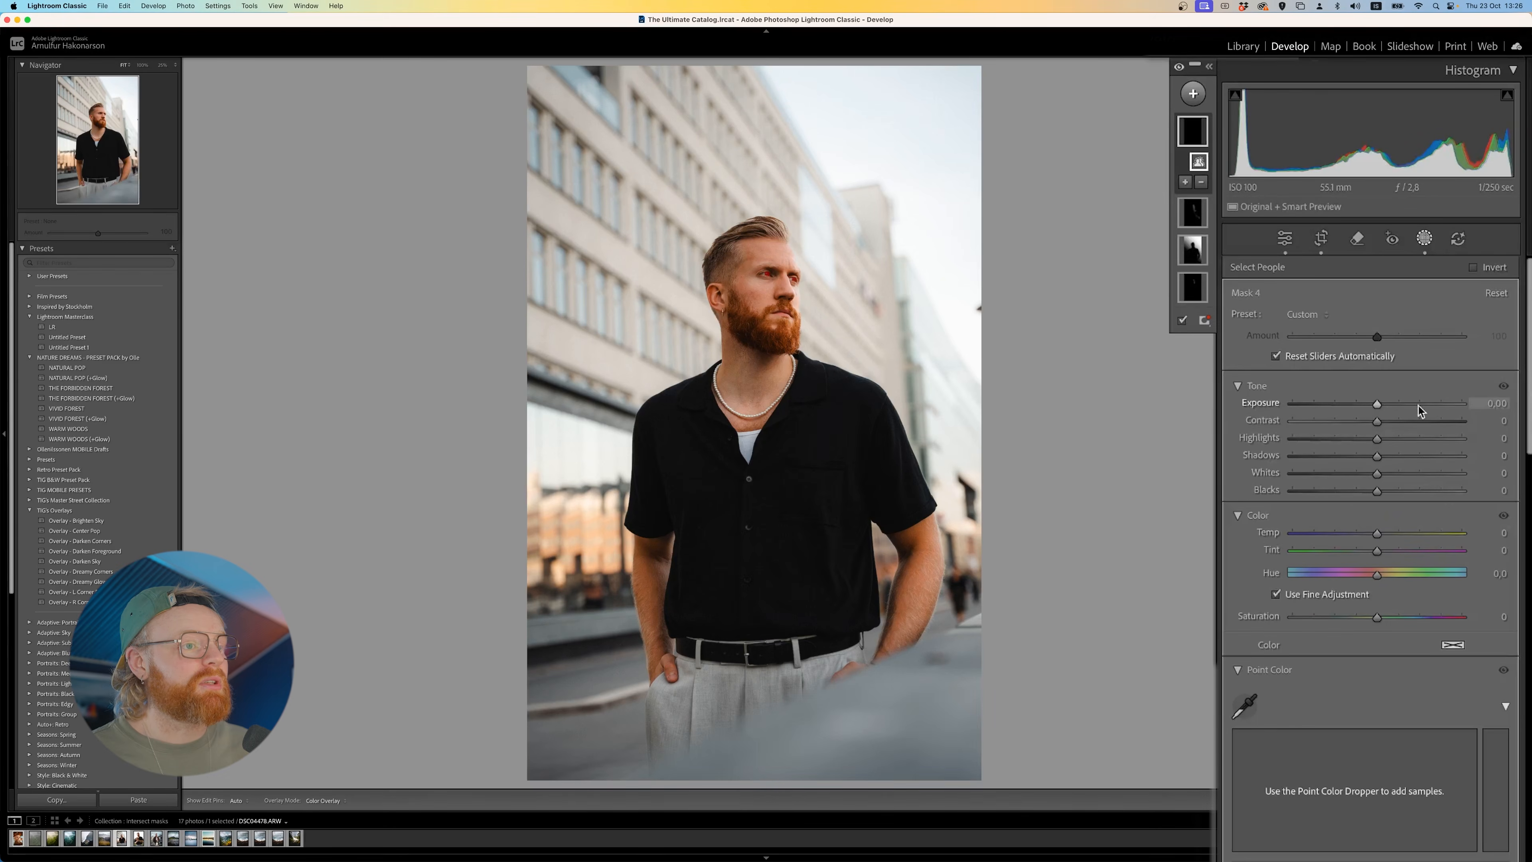
# - Raise the iris mask's exposure and contrast, and shift its temperature cooler
pyautogui.moveTo(1377, 402)
pyautogui.mouseDown()
pyautogui.moveTo(1412, 403)
pyautogui.moveTo(1392, 403)
pyautogui.mouseUp()
pyautogui.moveTo(1356, 534)
pyautogui.mouseDown()
pyautogui.moveTo(1331, 538)
pyautogui.moveTo(1357, 536)
pyautogui.mouseUp()
pyautogui.moveTo(1377, 421); pyautogui.dragTo(1383, 423)
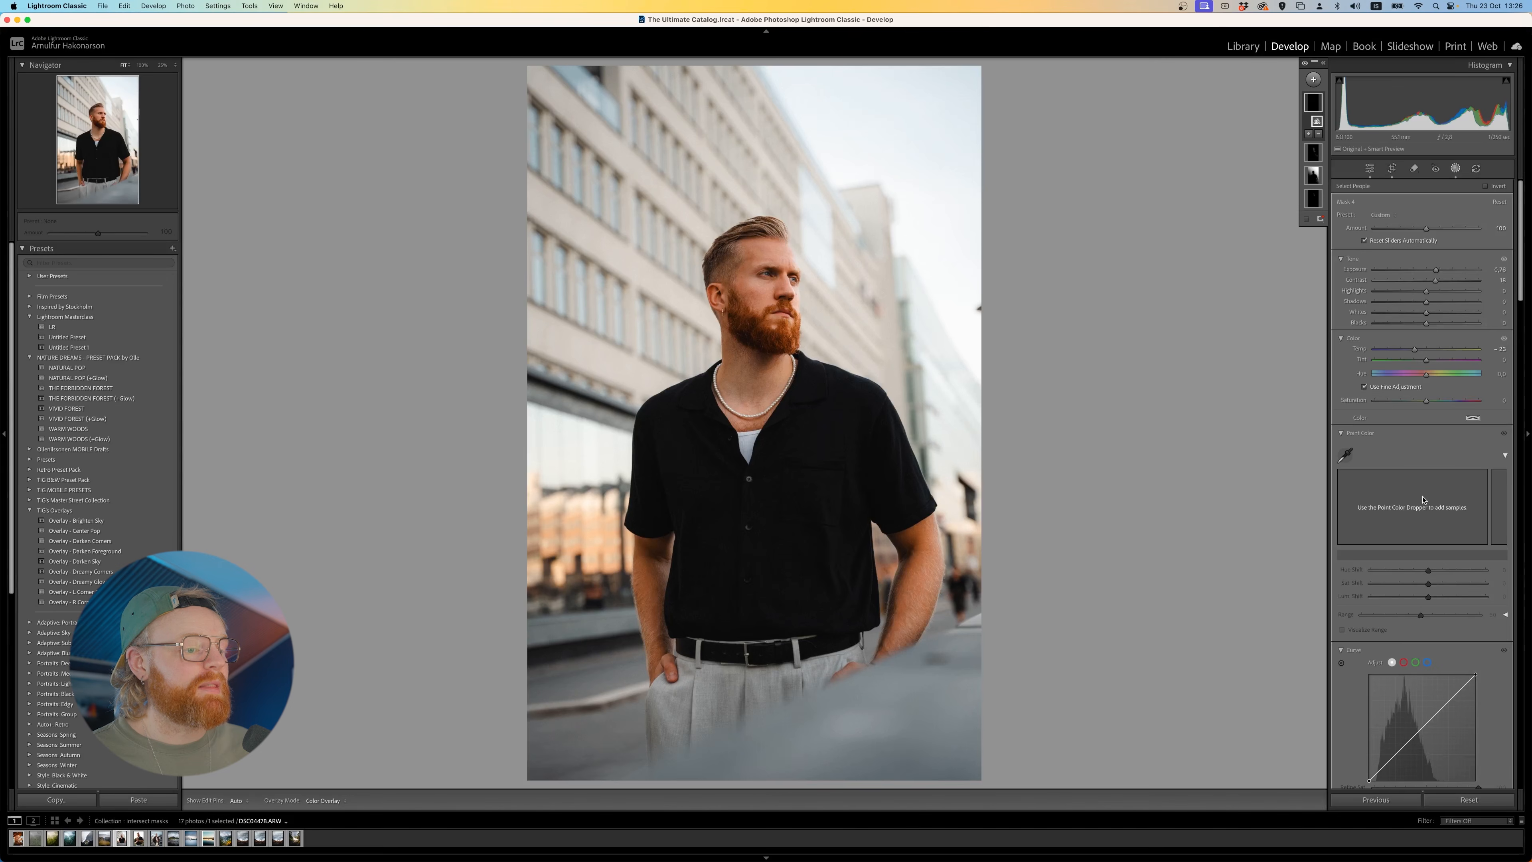
pyautogui.scroll(-5, 1429, 423)
pyautogui.moveTo(1425, 695); pyautogui.dragTo(1454, 695)
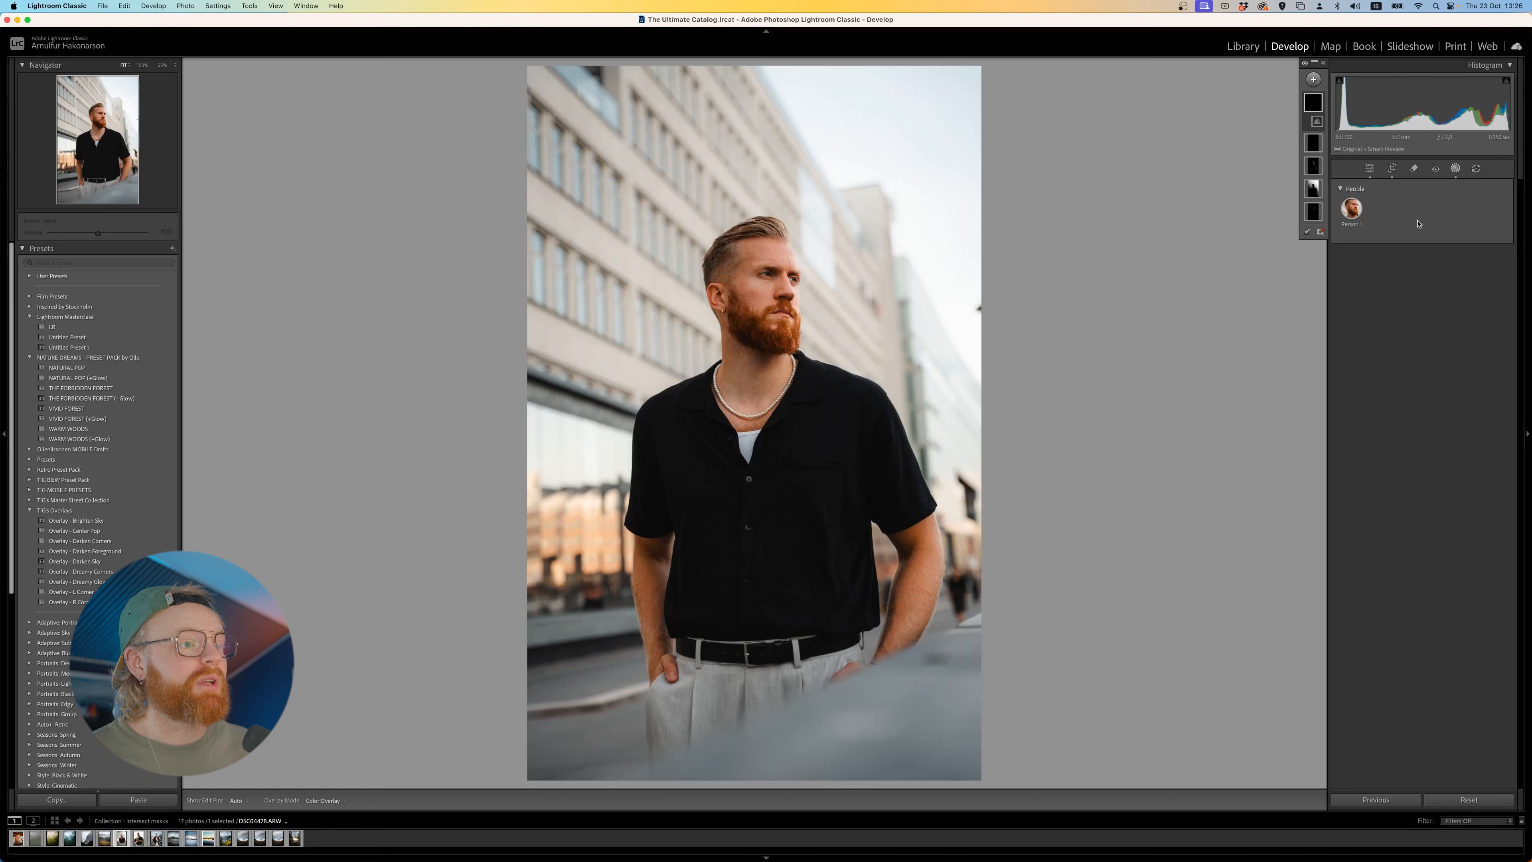
# - Create a People mask of Person 1's Facial Hair, try its exposure at −4.00, and reset the exposure
pyautogui.click(1367, 365)
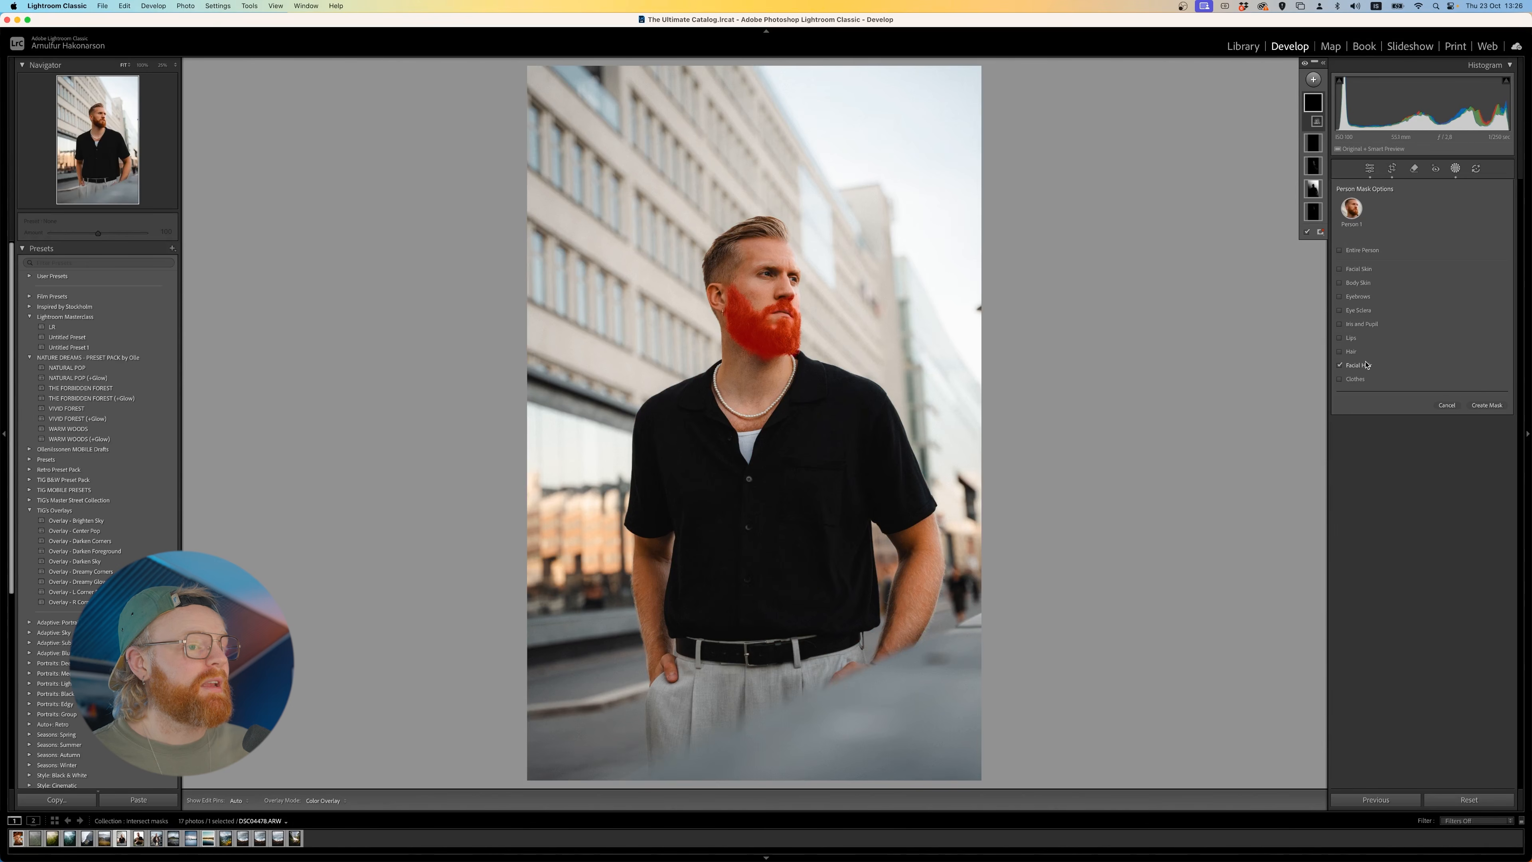
pyautogui.click(1487, 404)
pyautogui.moveTo(1417, 272); pyautogui.dragTo(1369, 276)
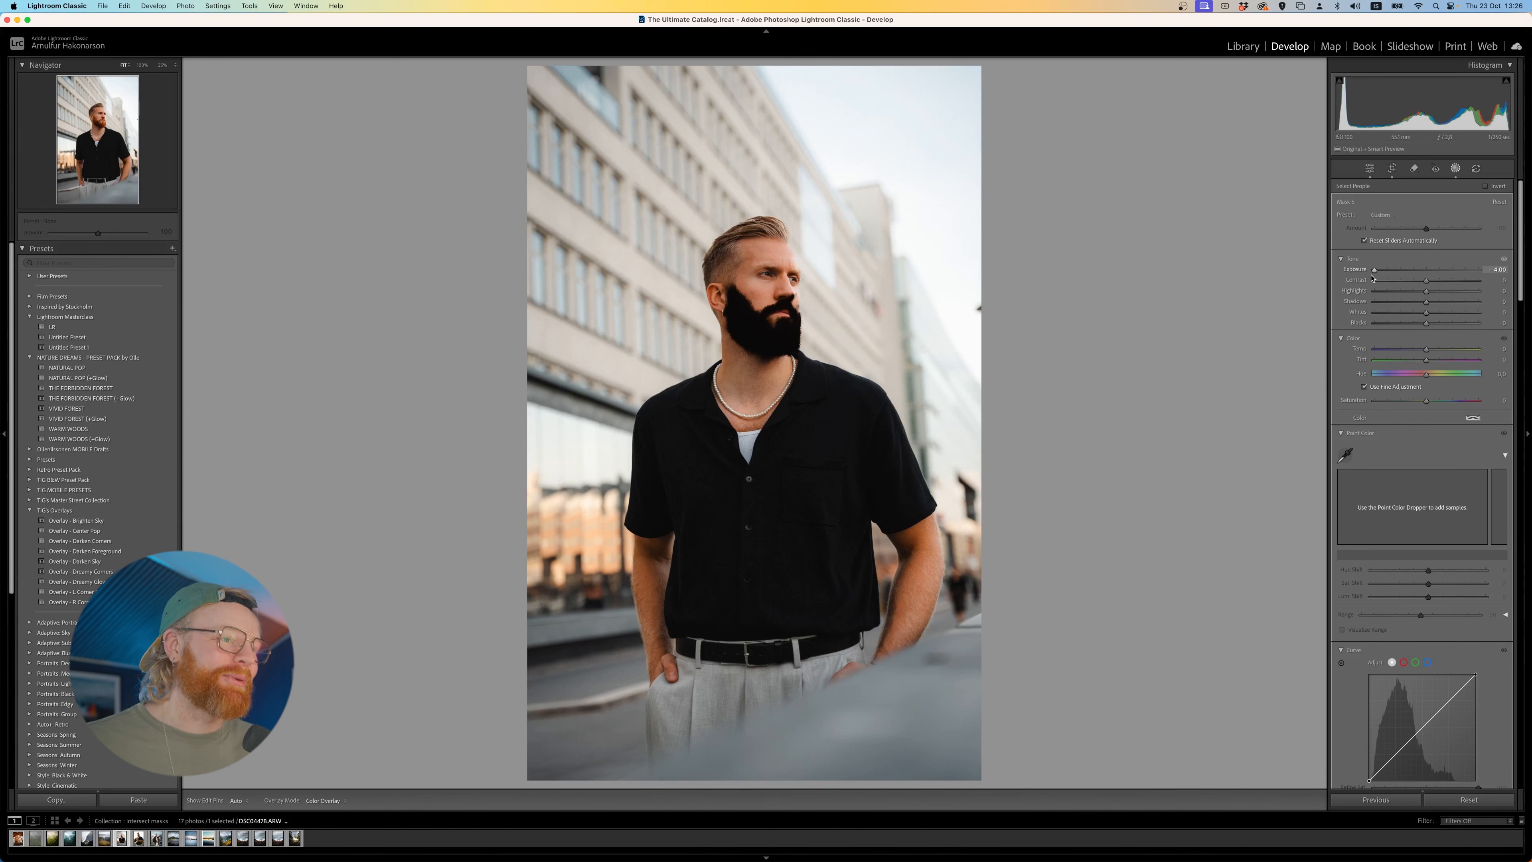
pyautogui.doubleClick(1372, 271)
# - Open the lake photo with the moose and add a Select Sky mask
pyautogui.click(1313, 79)
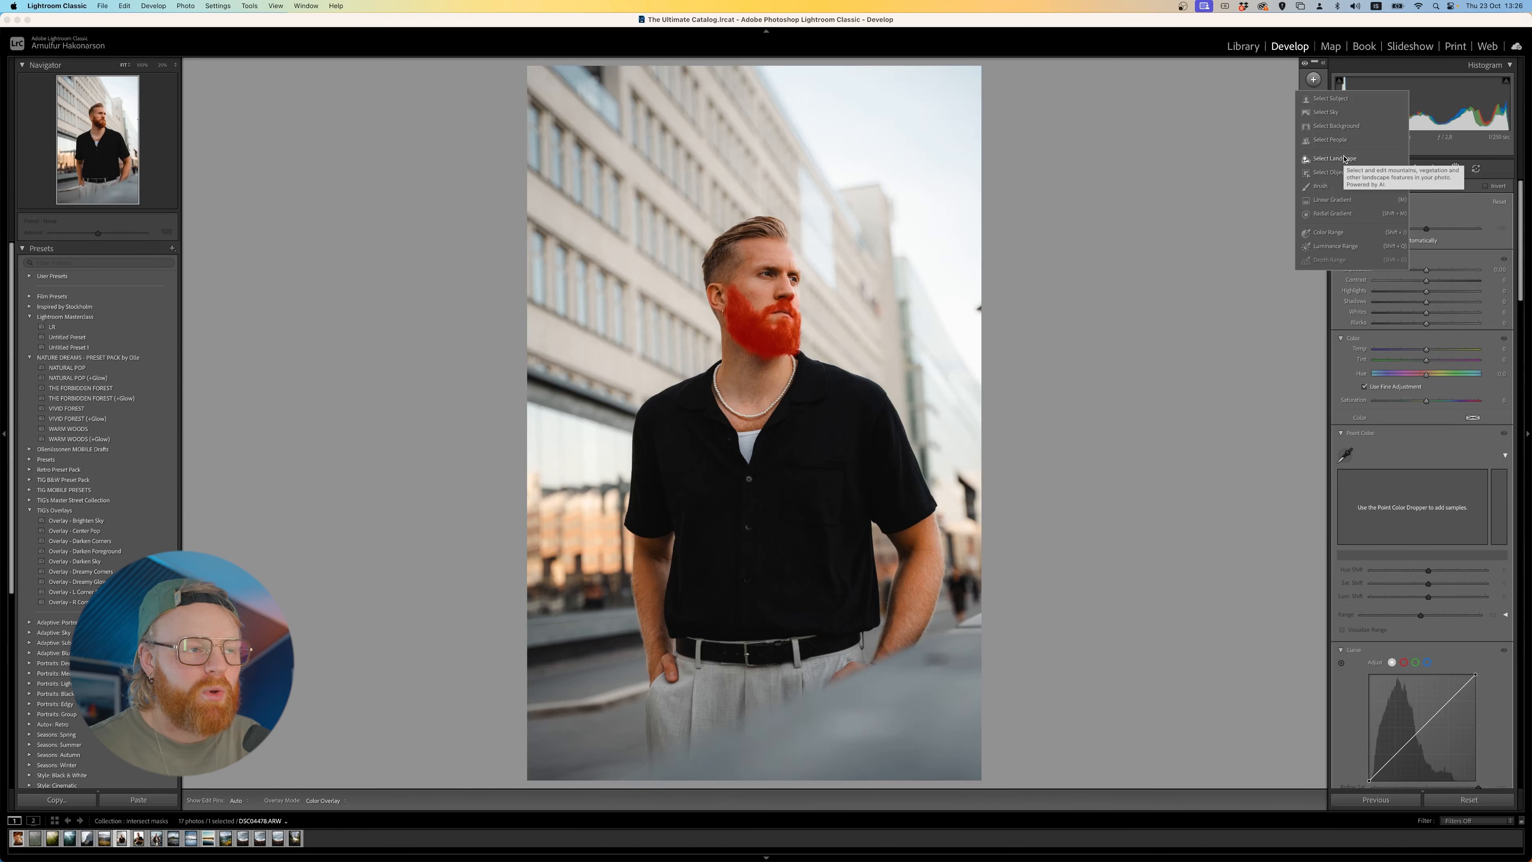
pyautogui.click(1344, 159)
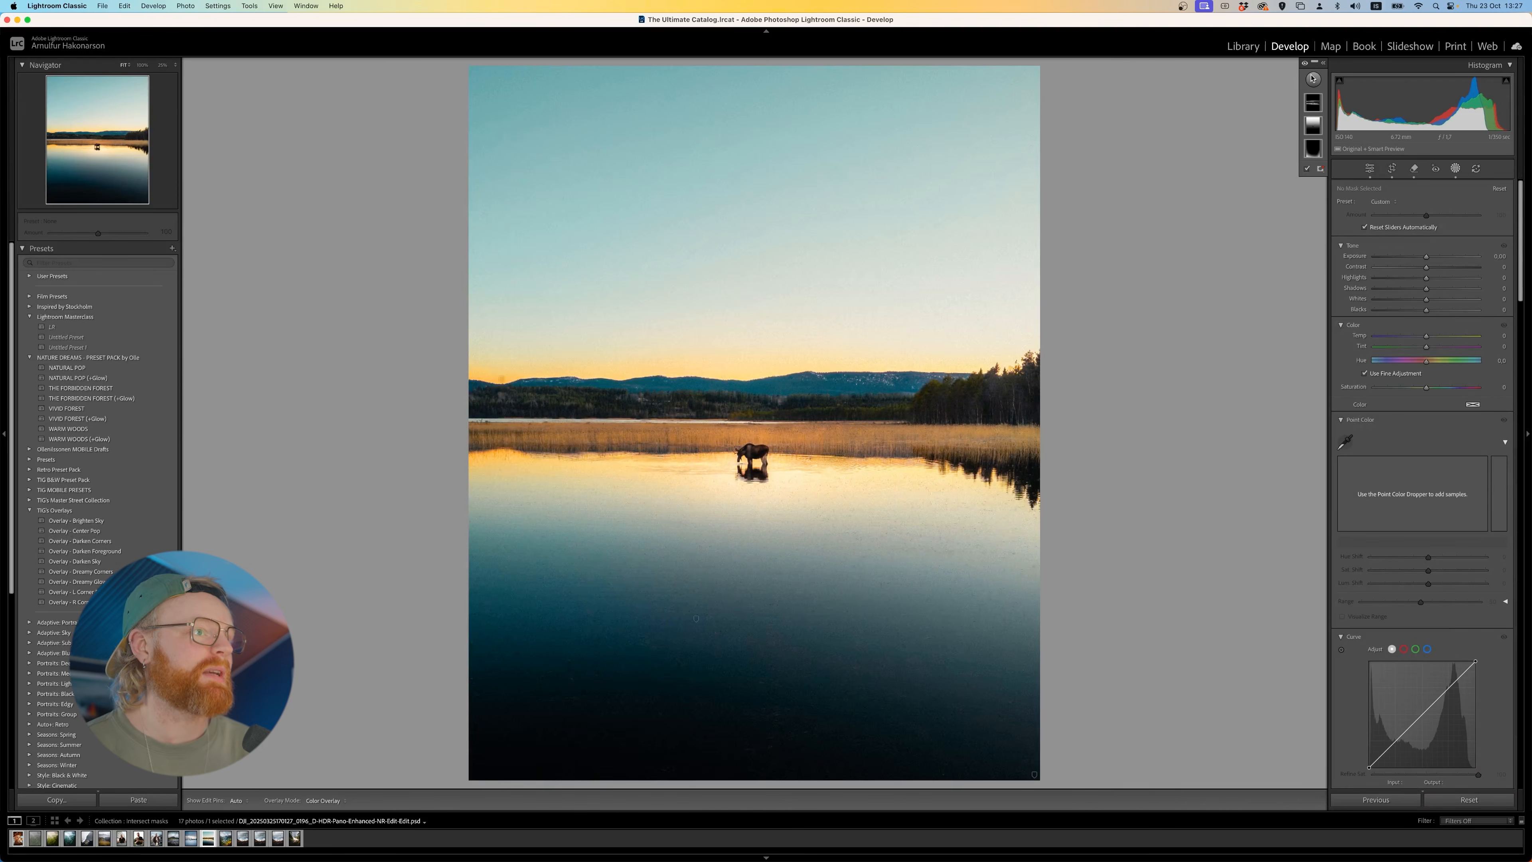
pyautogui.click(1314, 80)
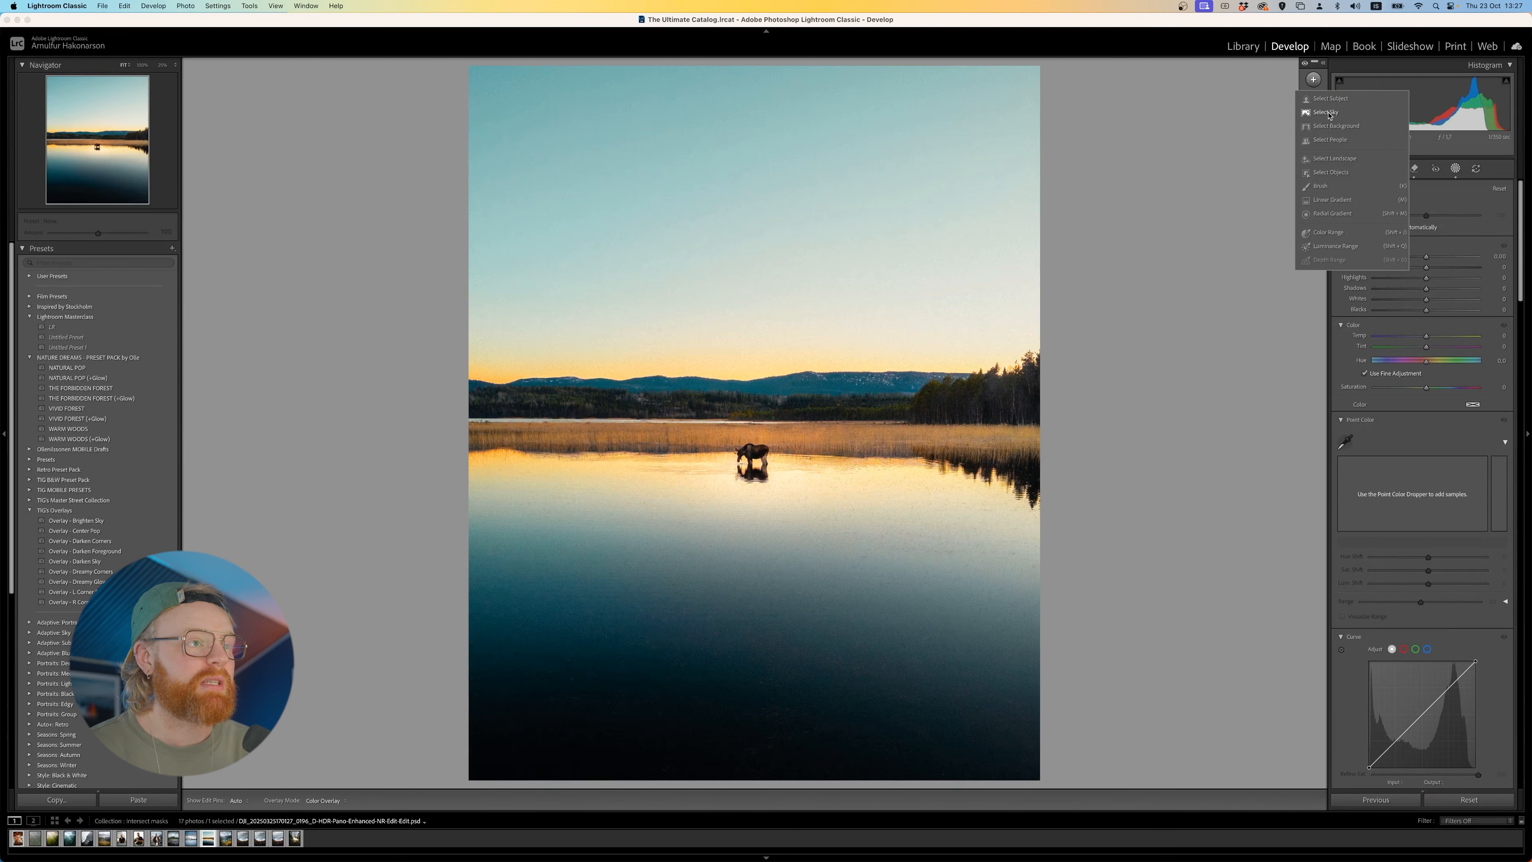
pyautogui.click(1330, 114)
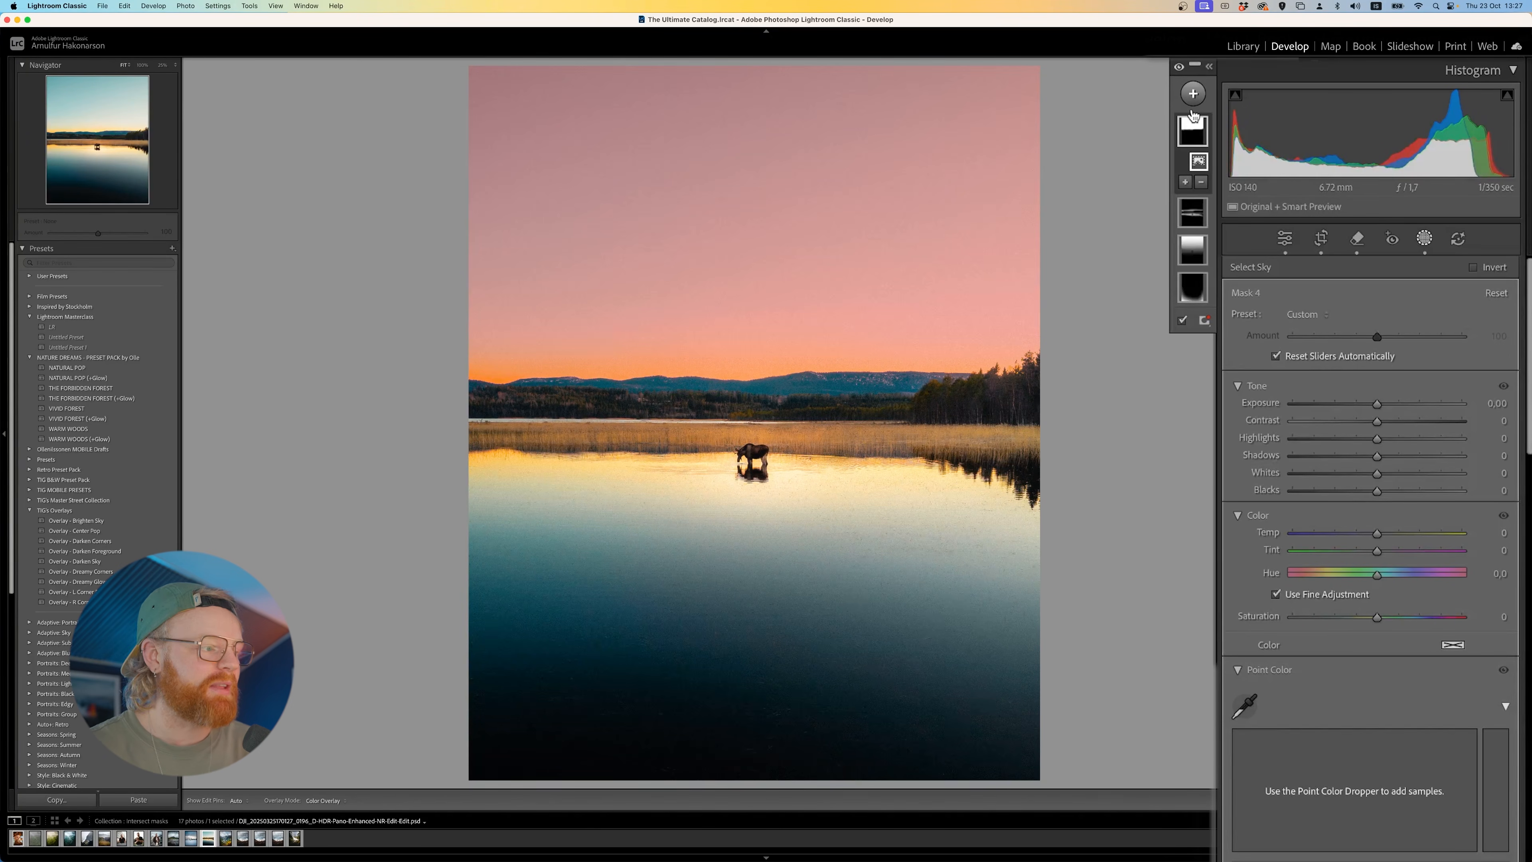
# - Invert the sky mask so it covers the land and water, and set its exposure to 0.19
pyautogui.rightClick(1197, 133)
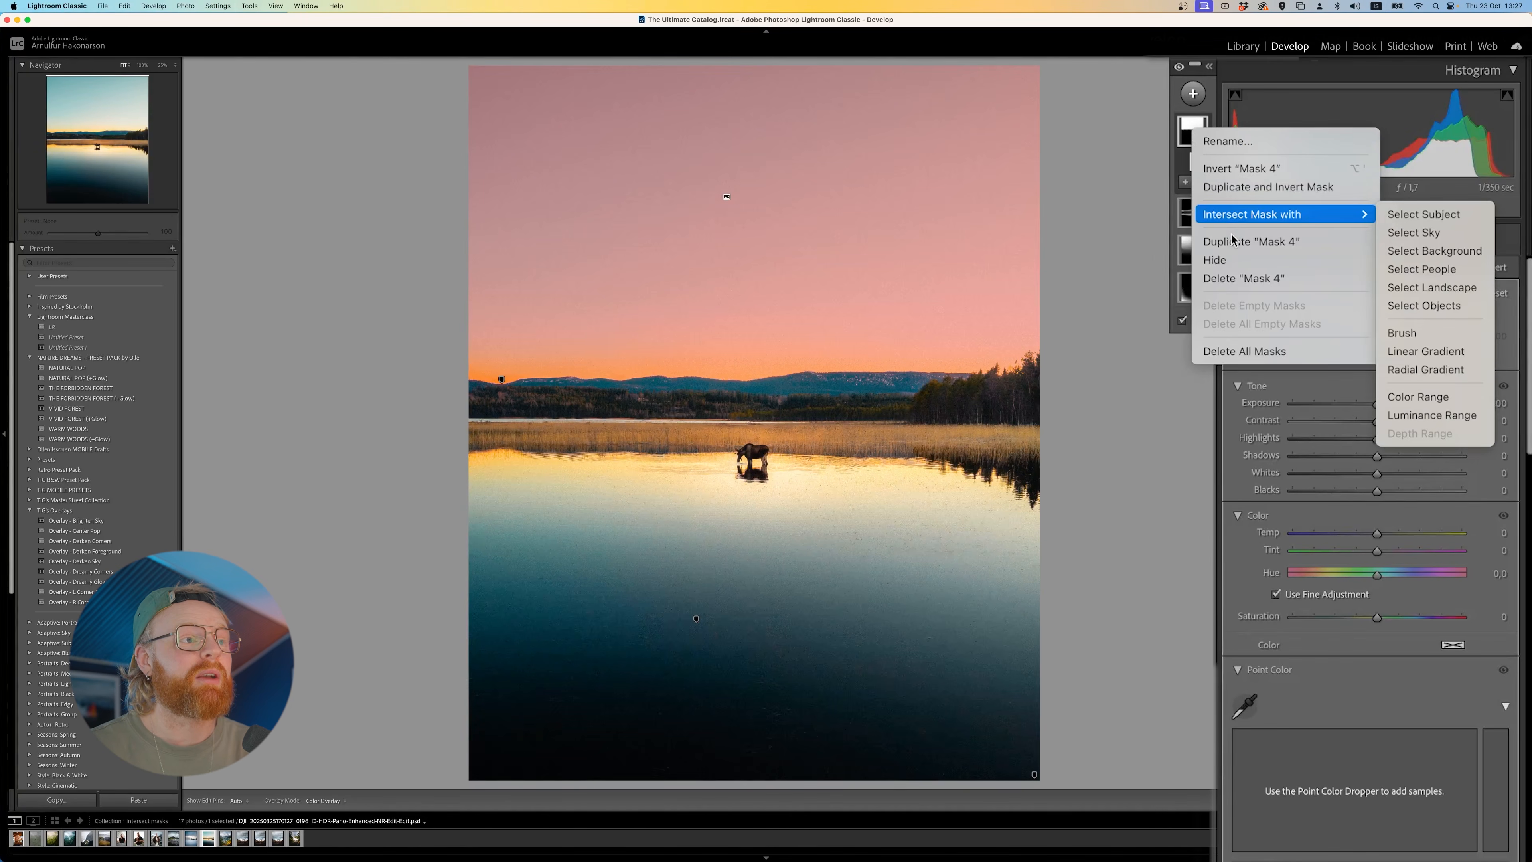
pyautogui.click(1242, 169)
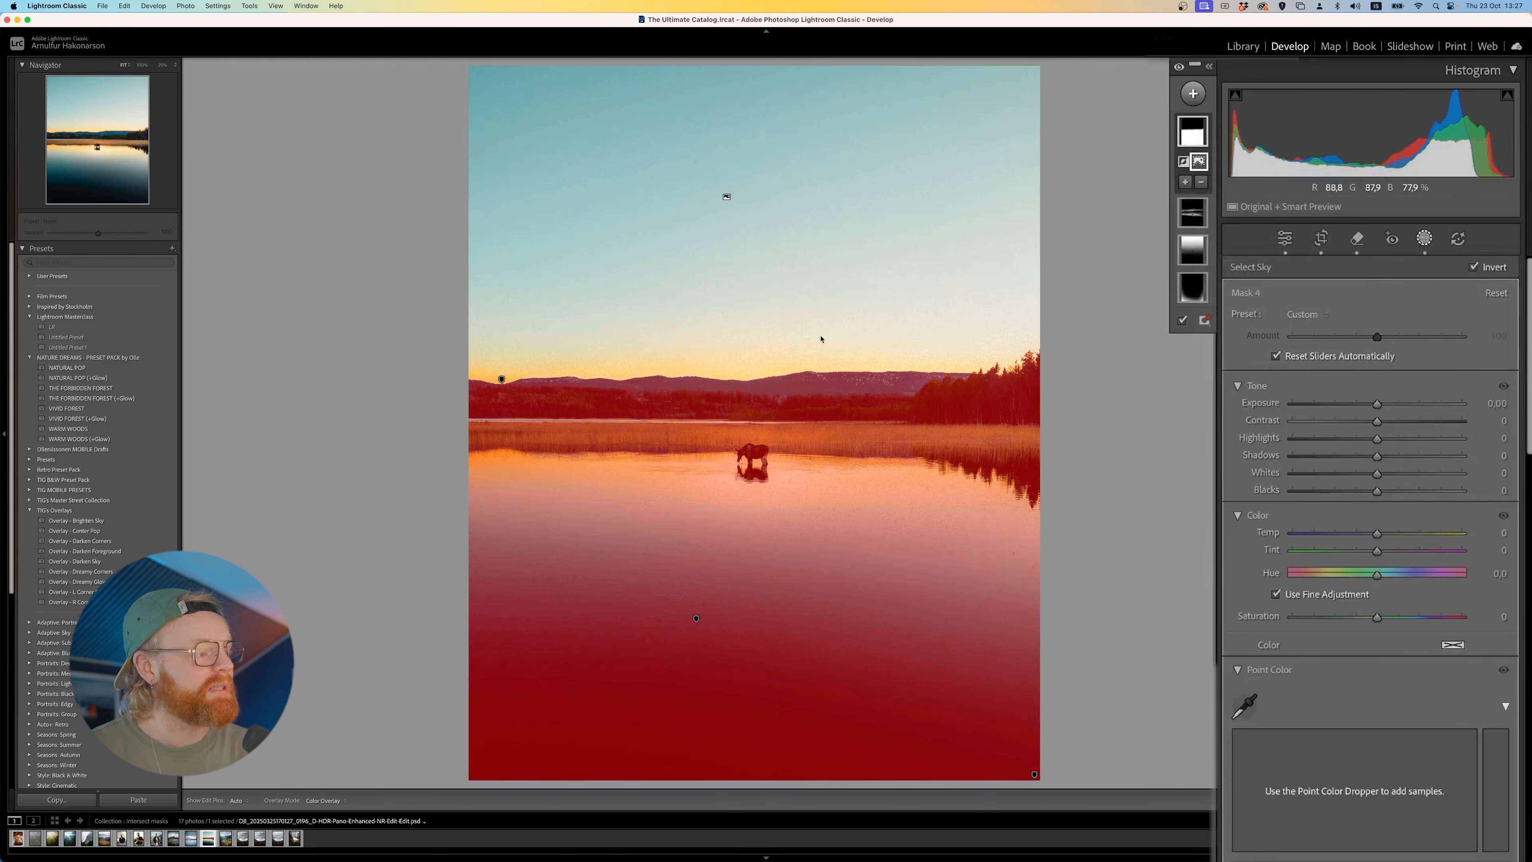
pyautogui.moveTo(1380, 408); pyautogui.dragTo(1381, 407)
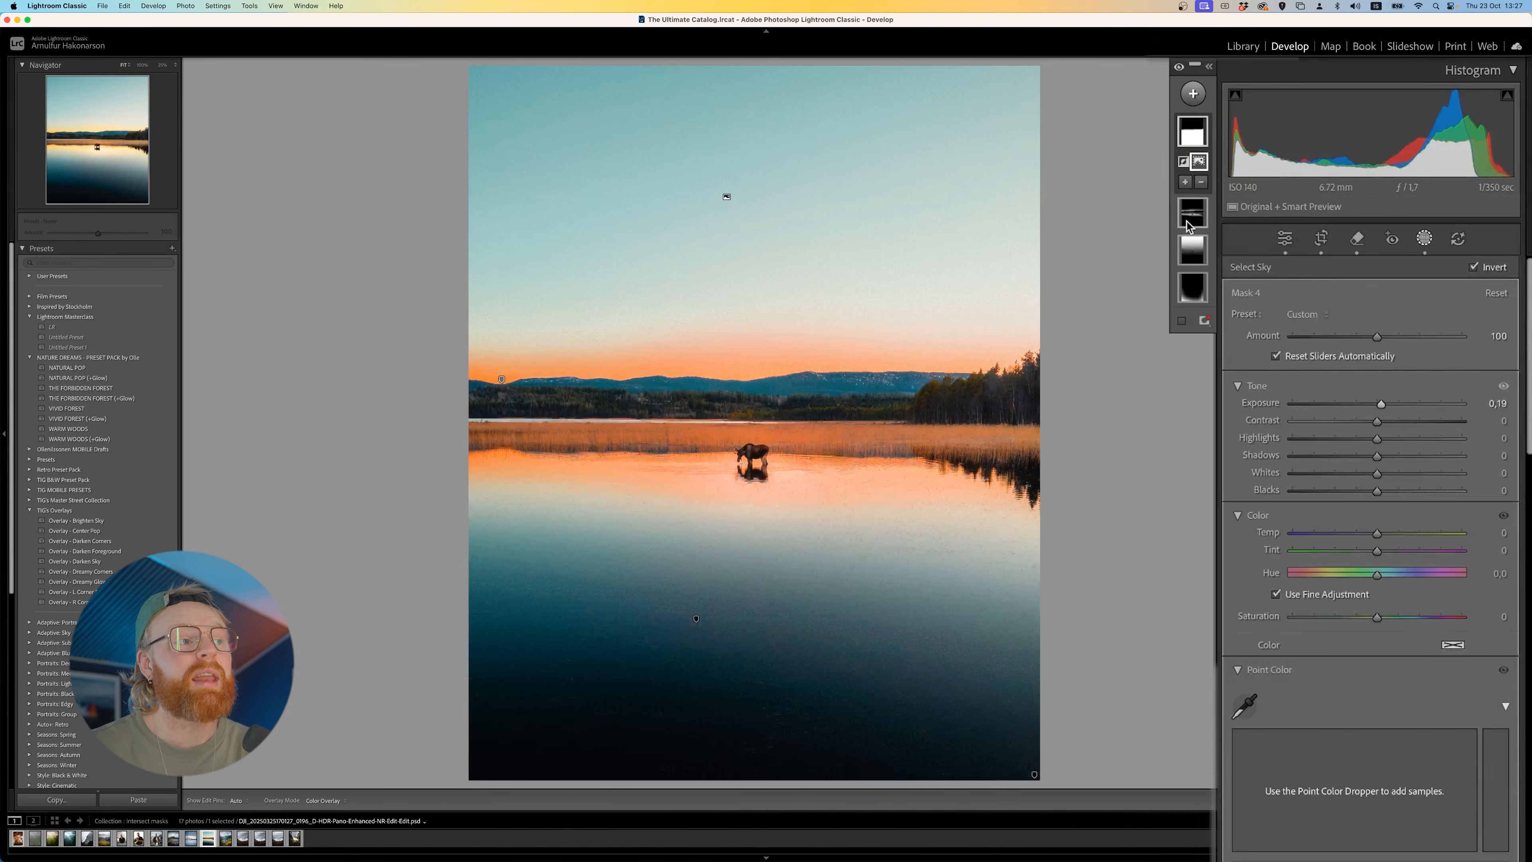
# - Add a Select Subject mask for the moose standing in the lake
pyautogui.rightClick(1189, 211)
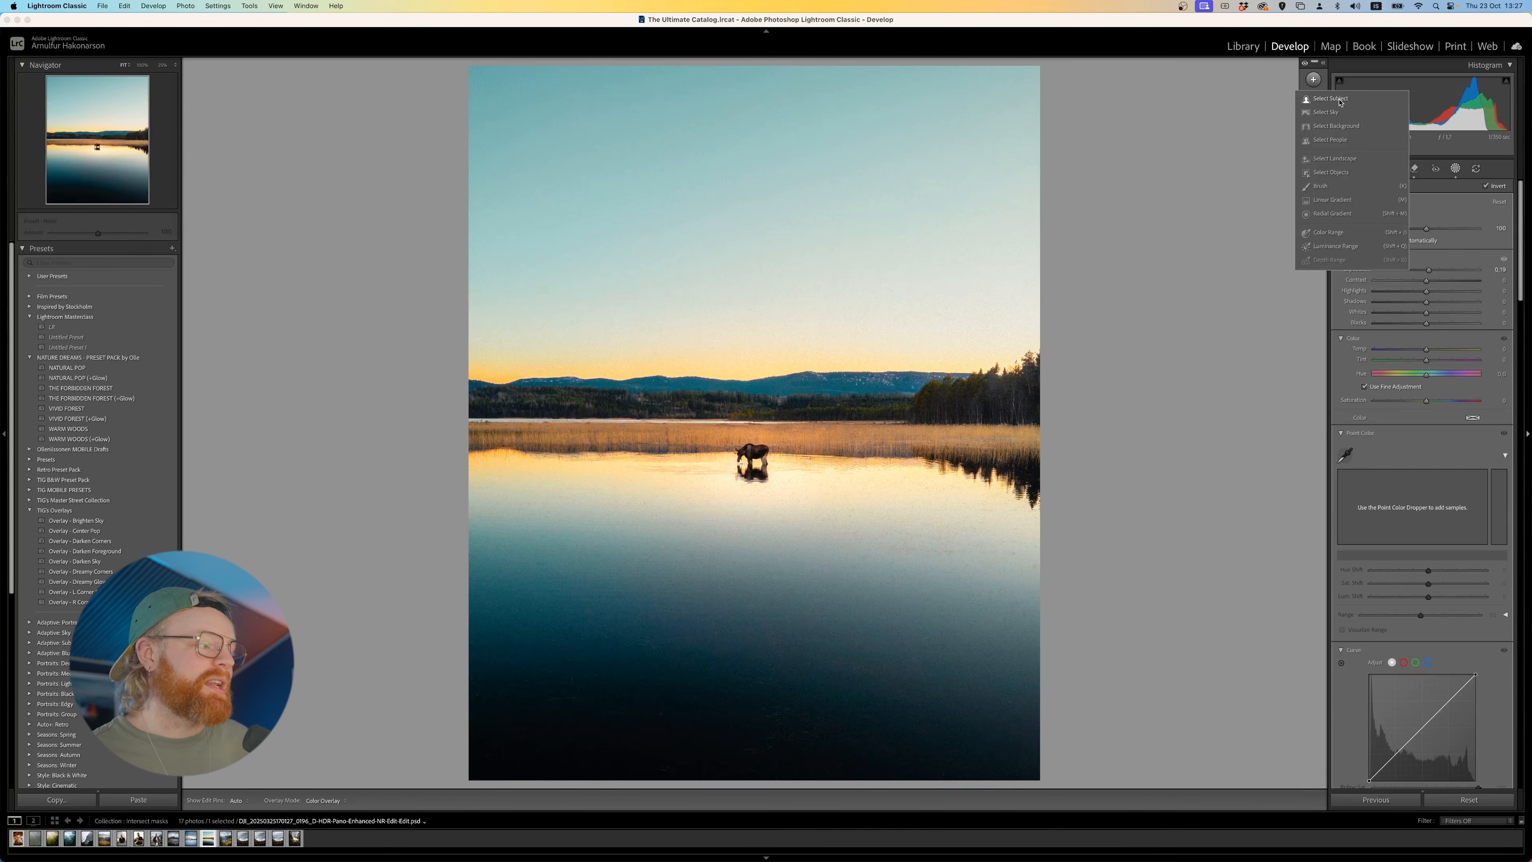
pyautogui.click(1330, 98)
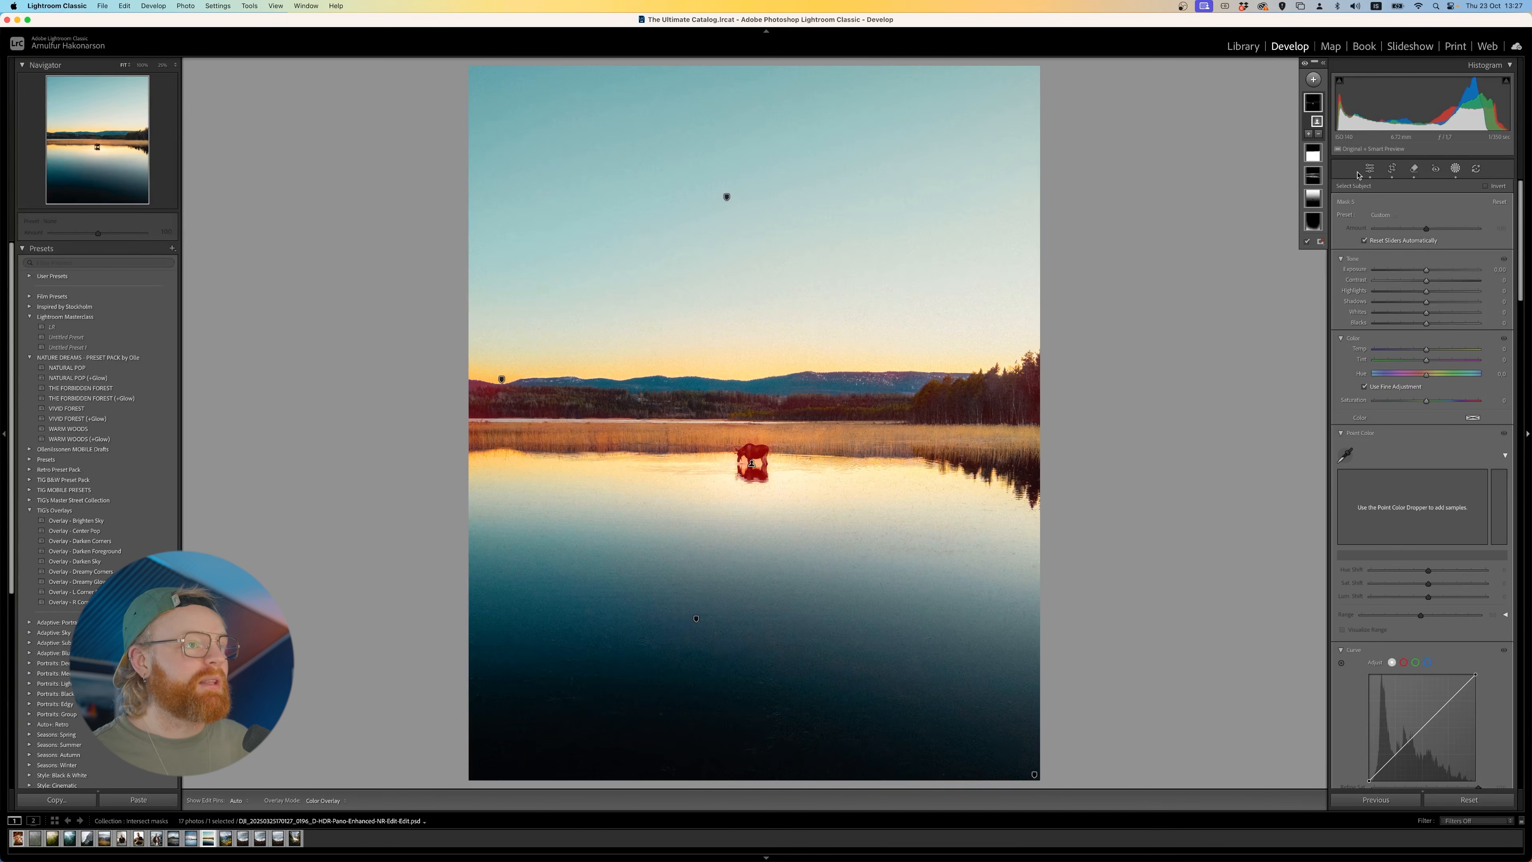
# - Try a Select Objects mask in rectangle mode by drawing a box around the moose and its reflection
pyautogui.click(1312, 79)
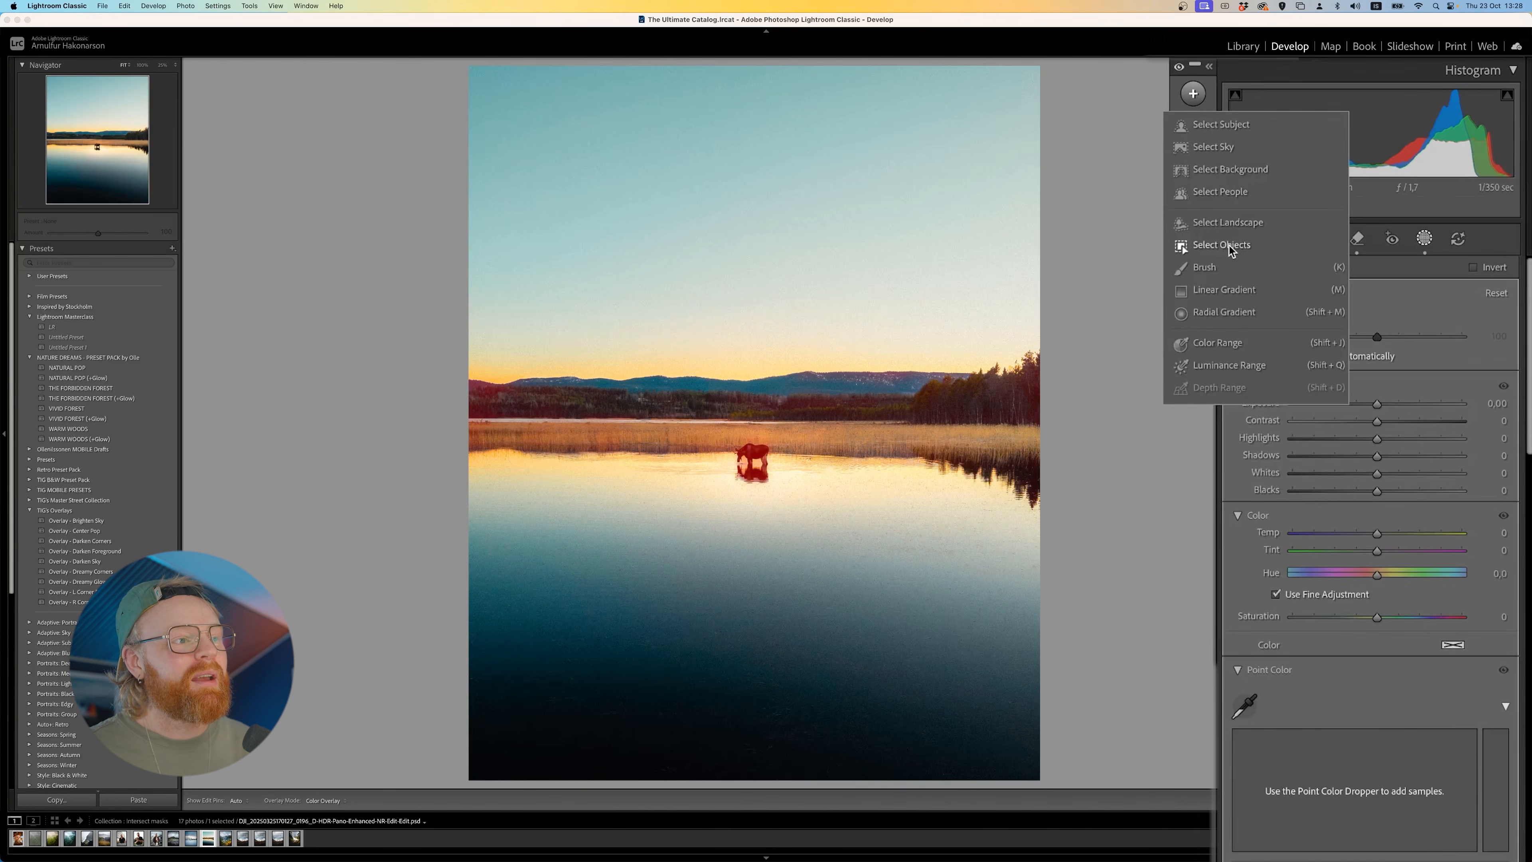
pyautogui.click(1228, 245)
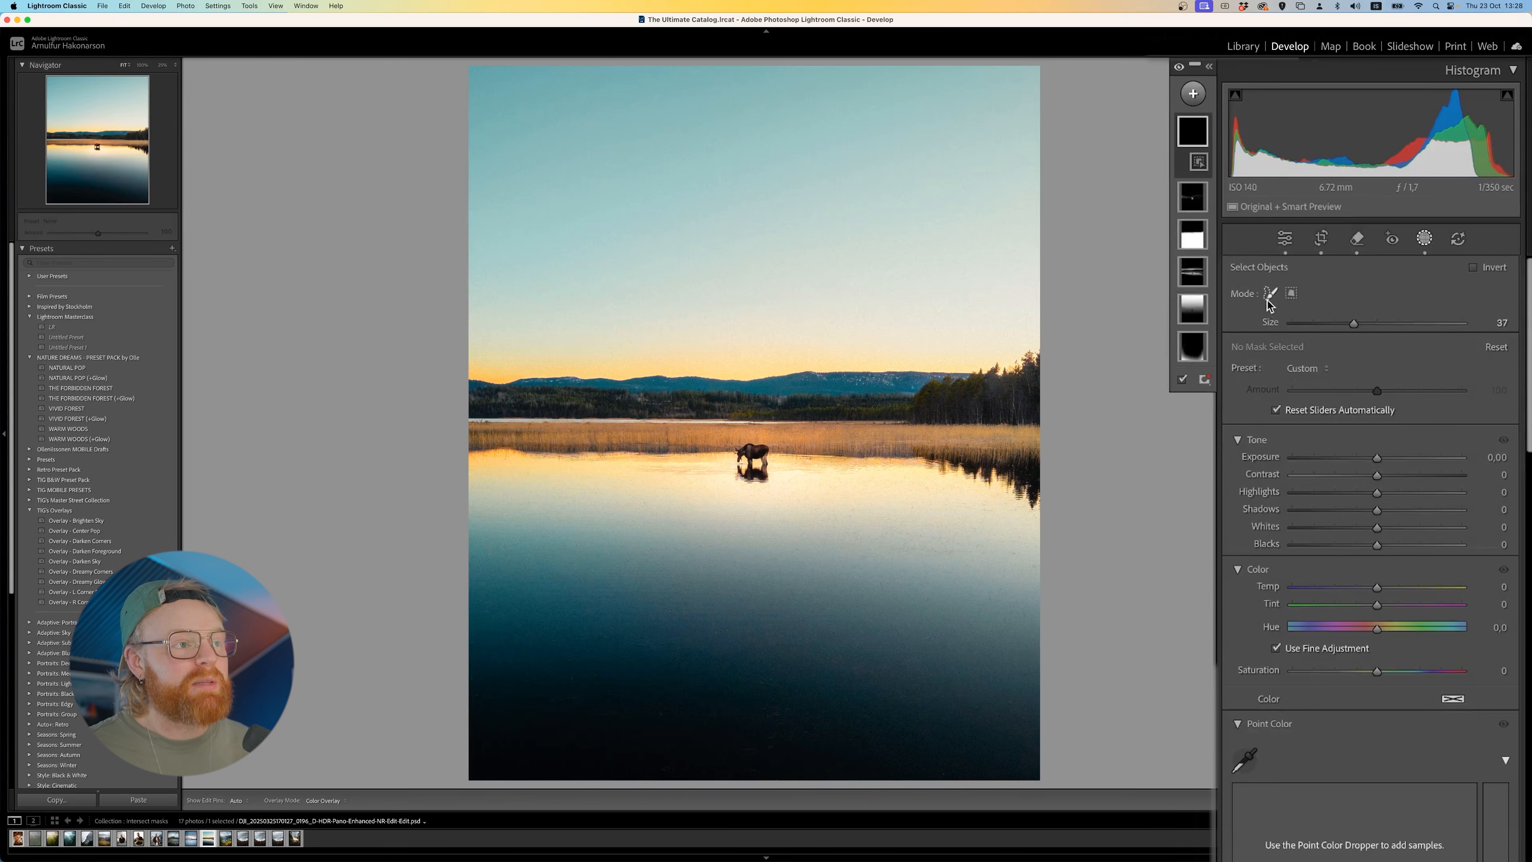
pyautogui.click(1291, 294)
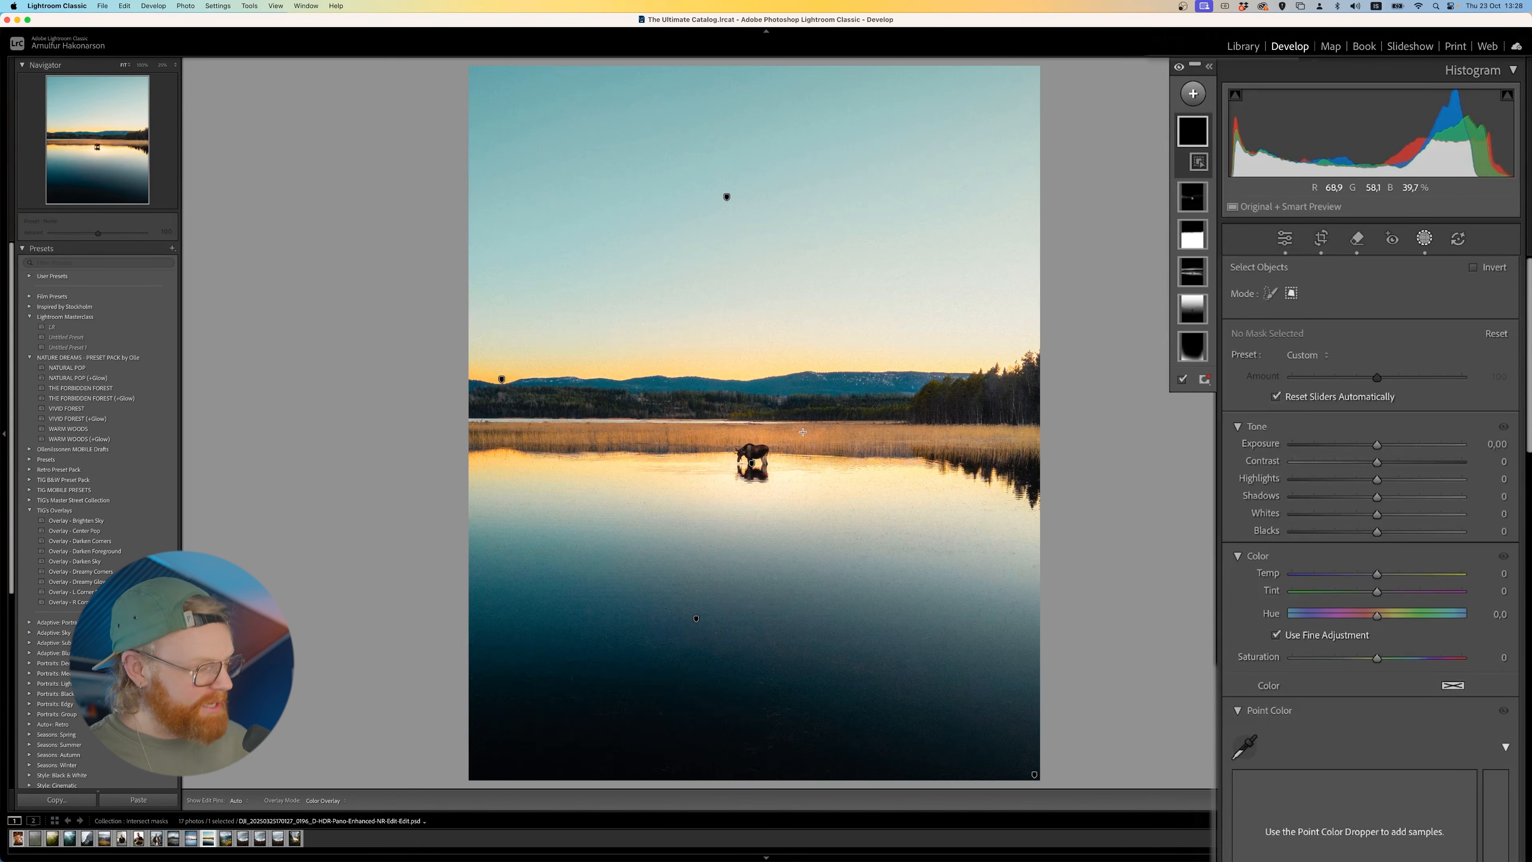
pyautogui.press('h')
pyautogui.moveTo(729, 440); pyautogui.dragTo(765, 485)
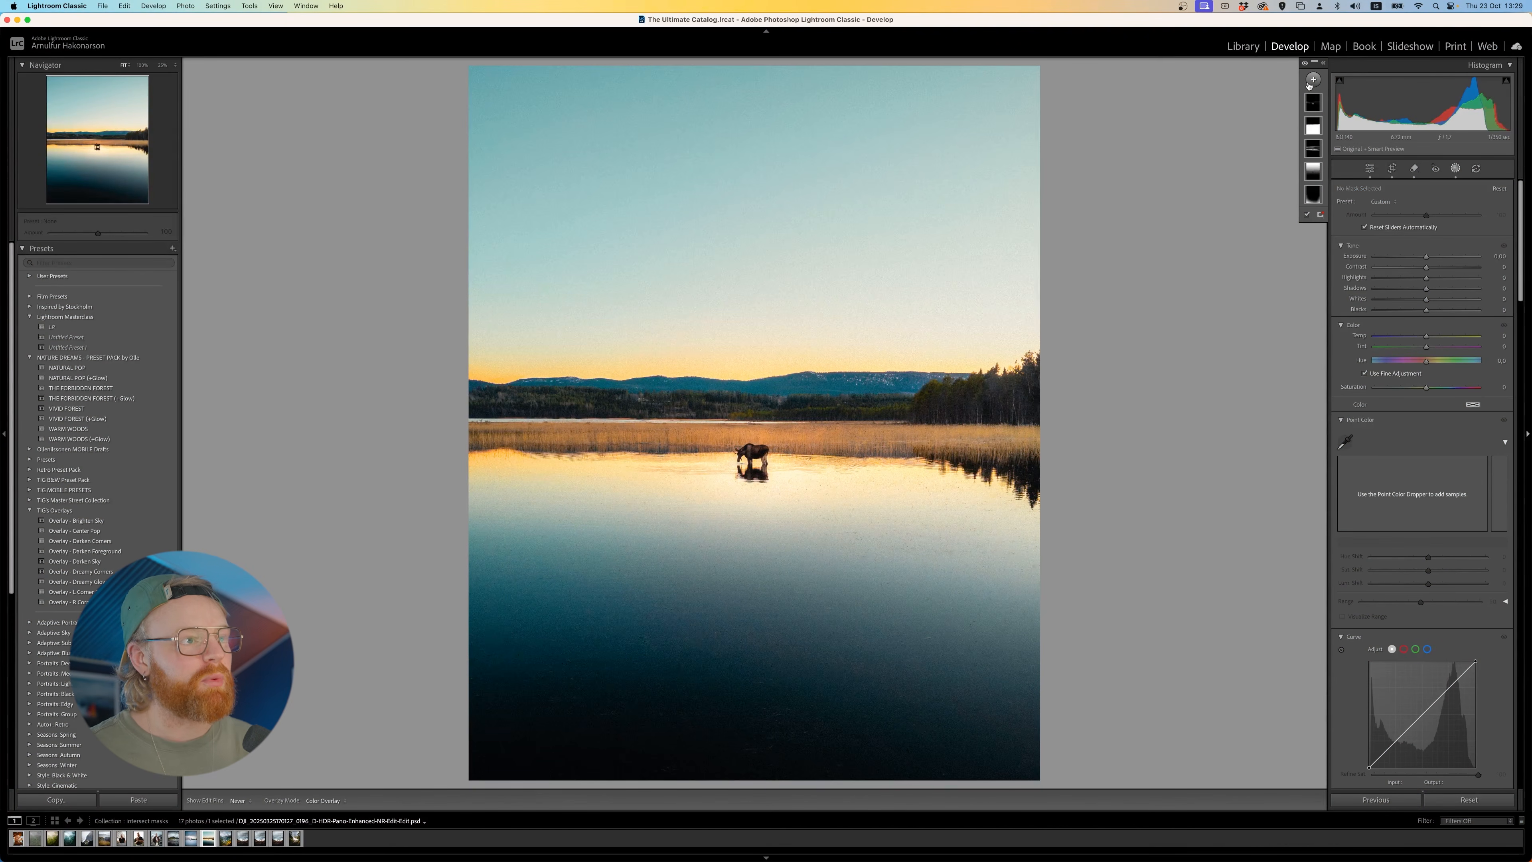
# - Add a Color Range mask sampled from the orange glow on the horizon and increase its Refine amount
pyautogui.click(1312, 80)
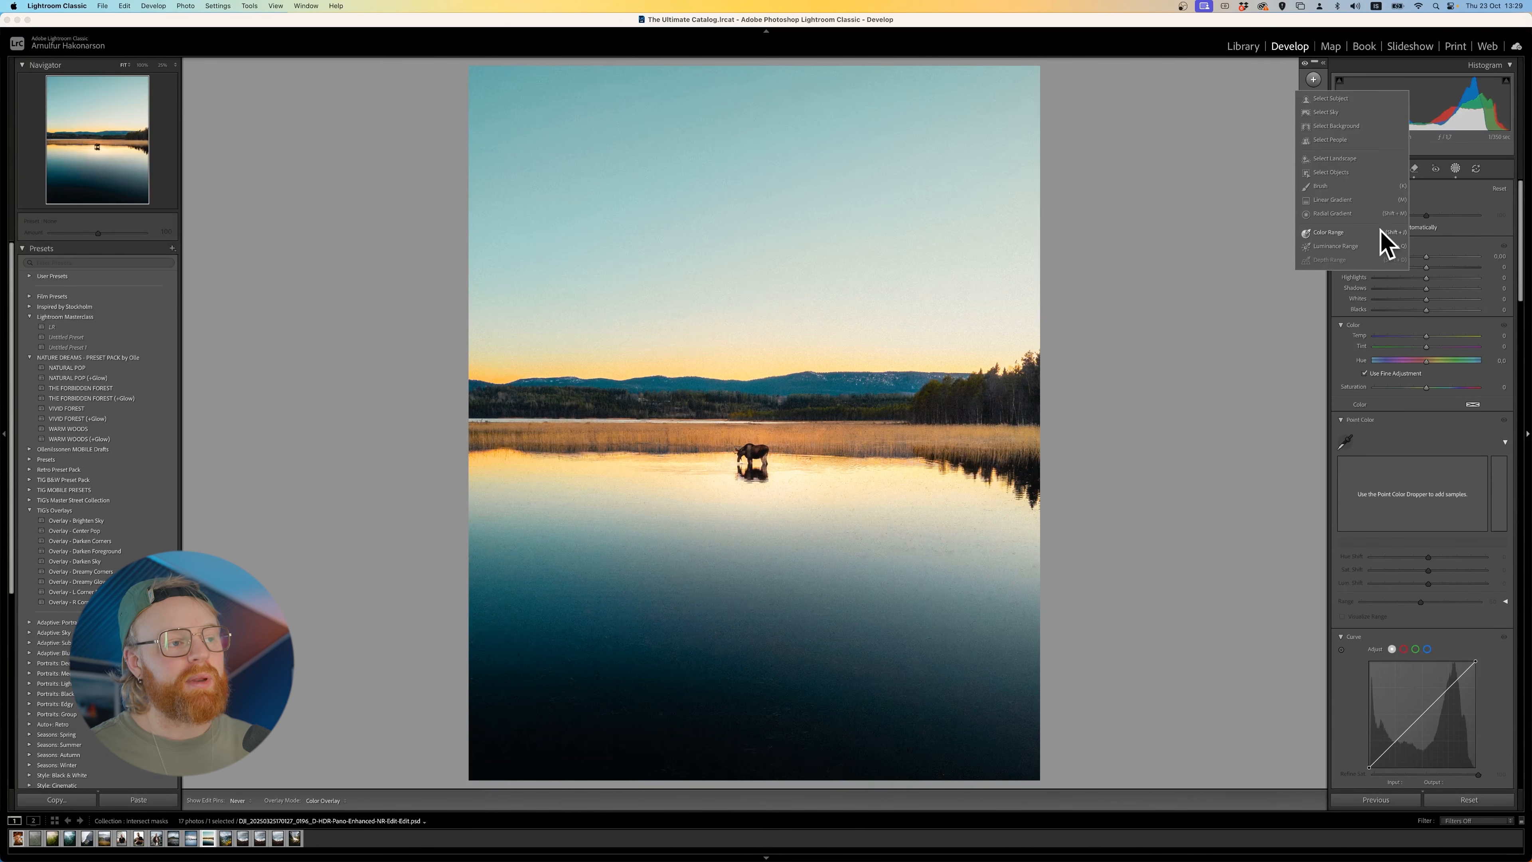
pyautogui.click(1327, 233)
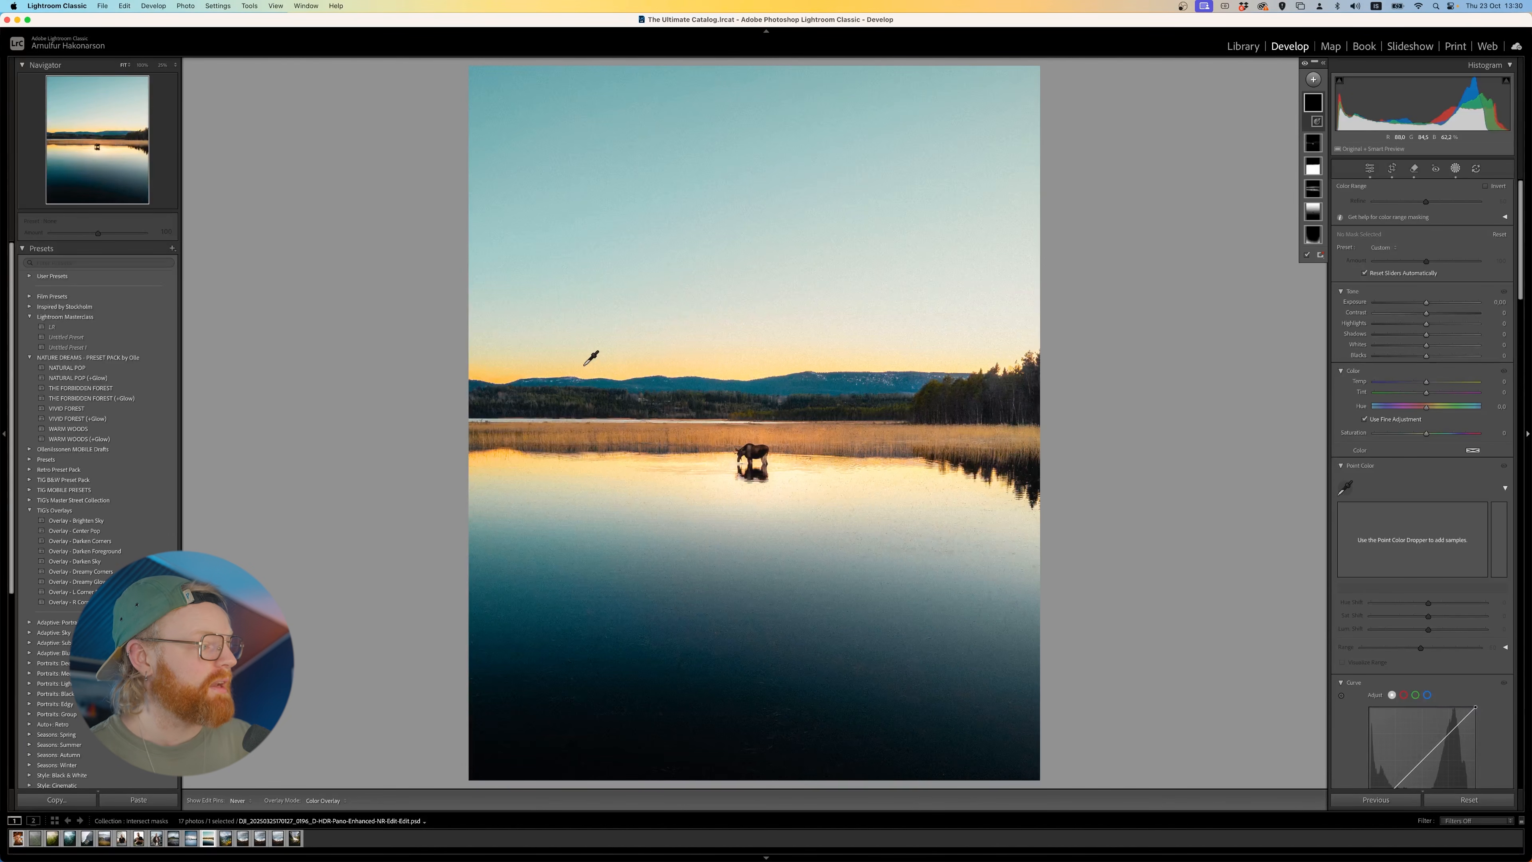
pyautogui.click(501, 375)
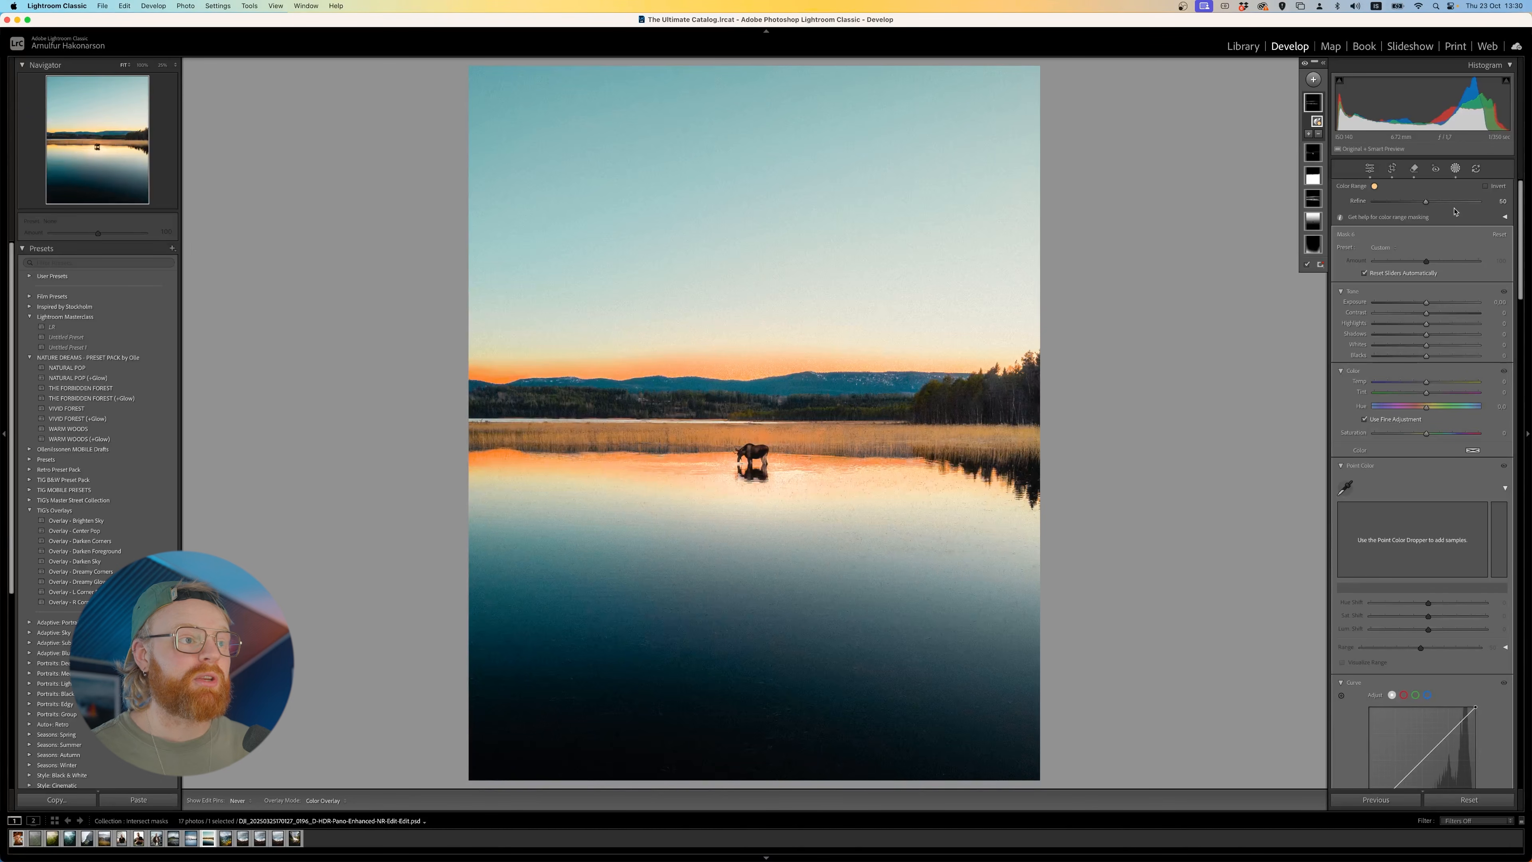
pyautogui.moveTo(1426, 202); pyautogui.dragTo(1467, 202)
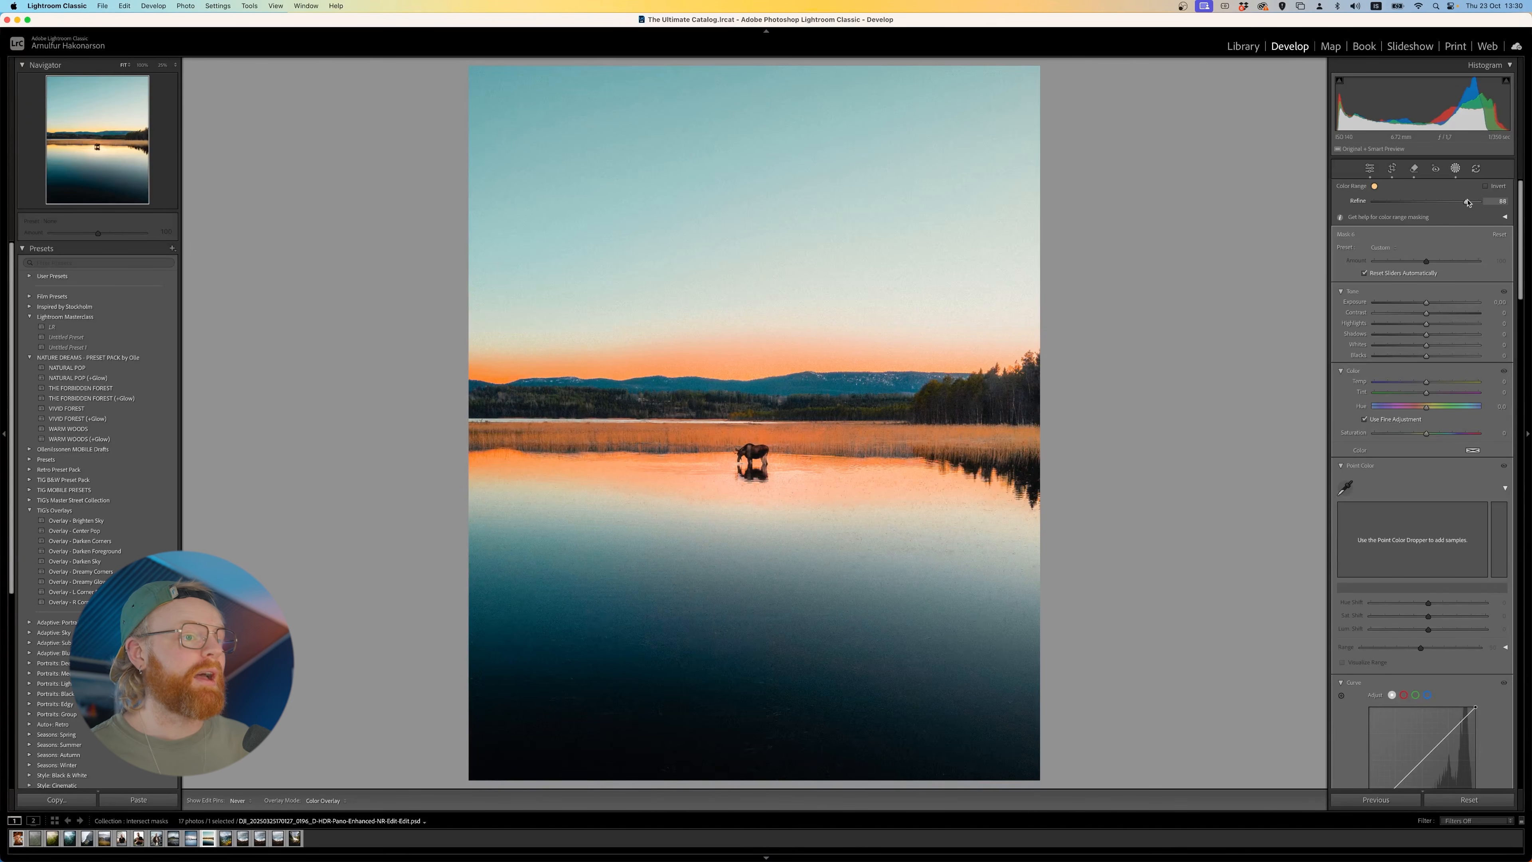
# - Try a warmer temperature and higher saturation on the color range mask
pyautogui.moveTo(1426, 382)
pyautogui.mouseDown()
pyautogui.moveTo(1478, 381)
pyautogui.moveTo(1456, 381)
pyautogui.mouseUp()
pyautogui.moveTo(1426, 433); pyautogui.dragTo(1456, 434)
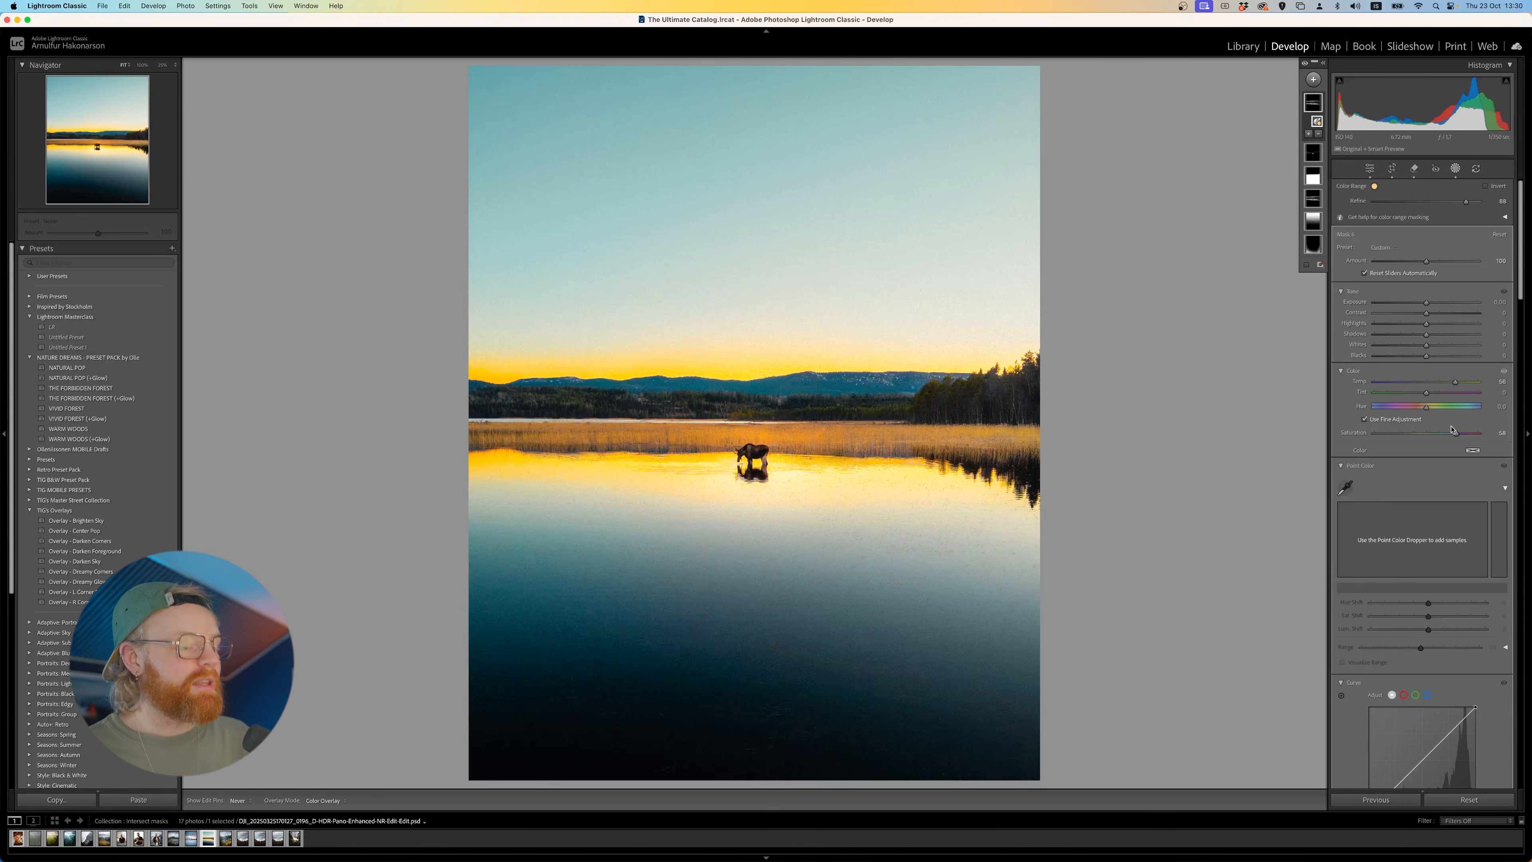
pyautogui.moveTo(1456, 434); pyautogui.dragTo(1426, 434)
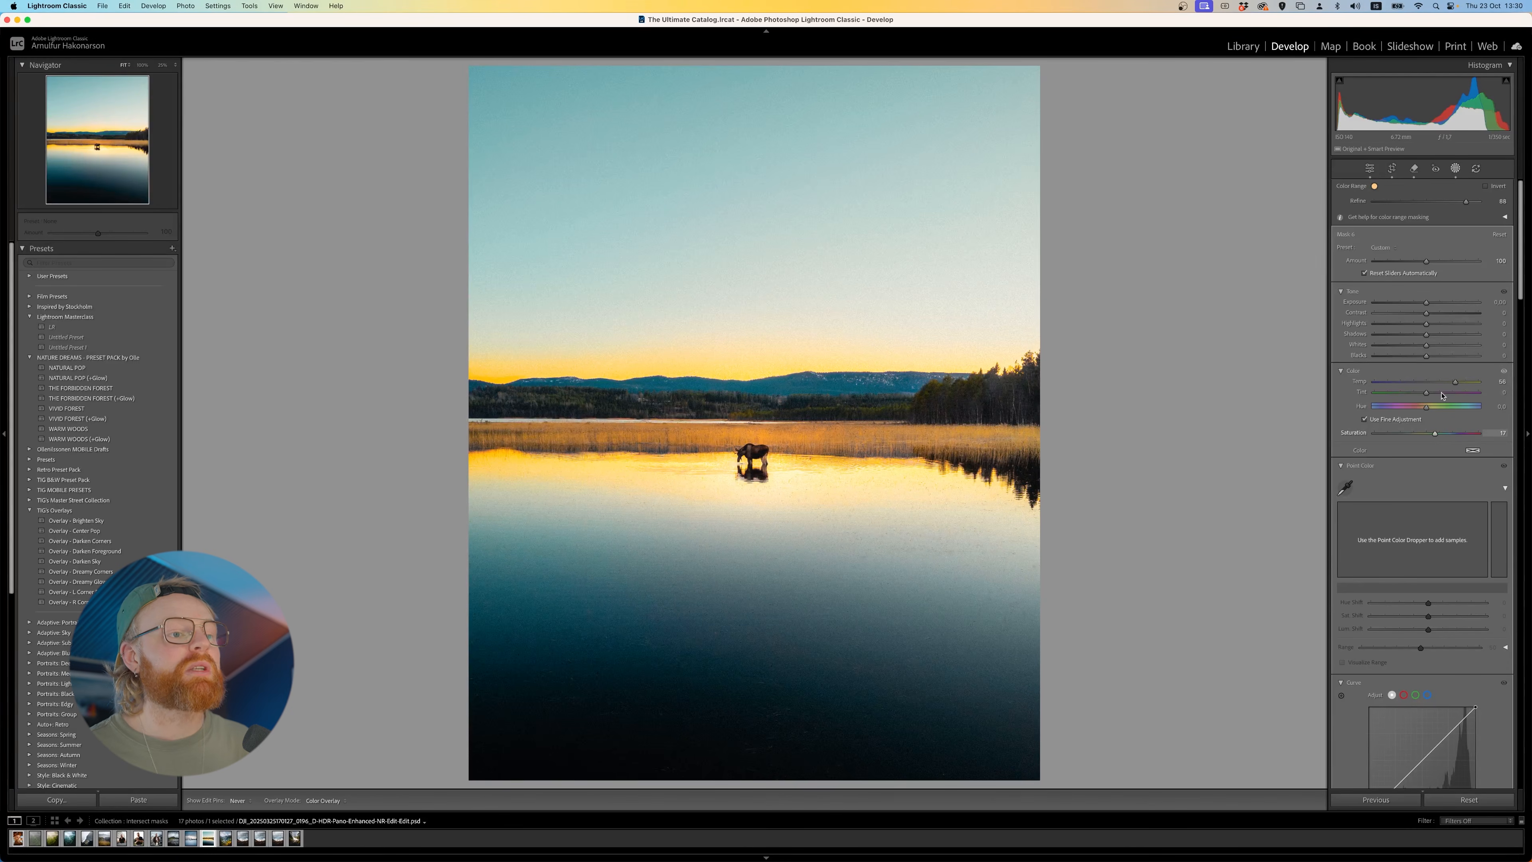
pyautogui.doubleClick(1452, 388)
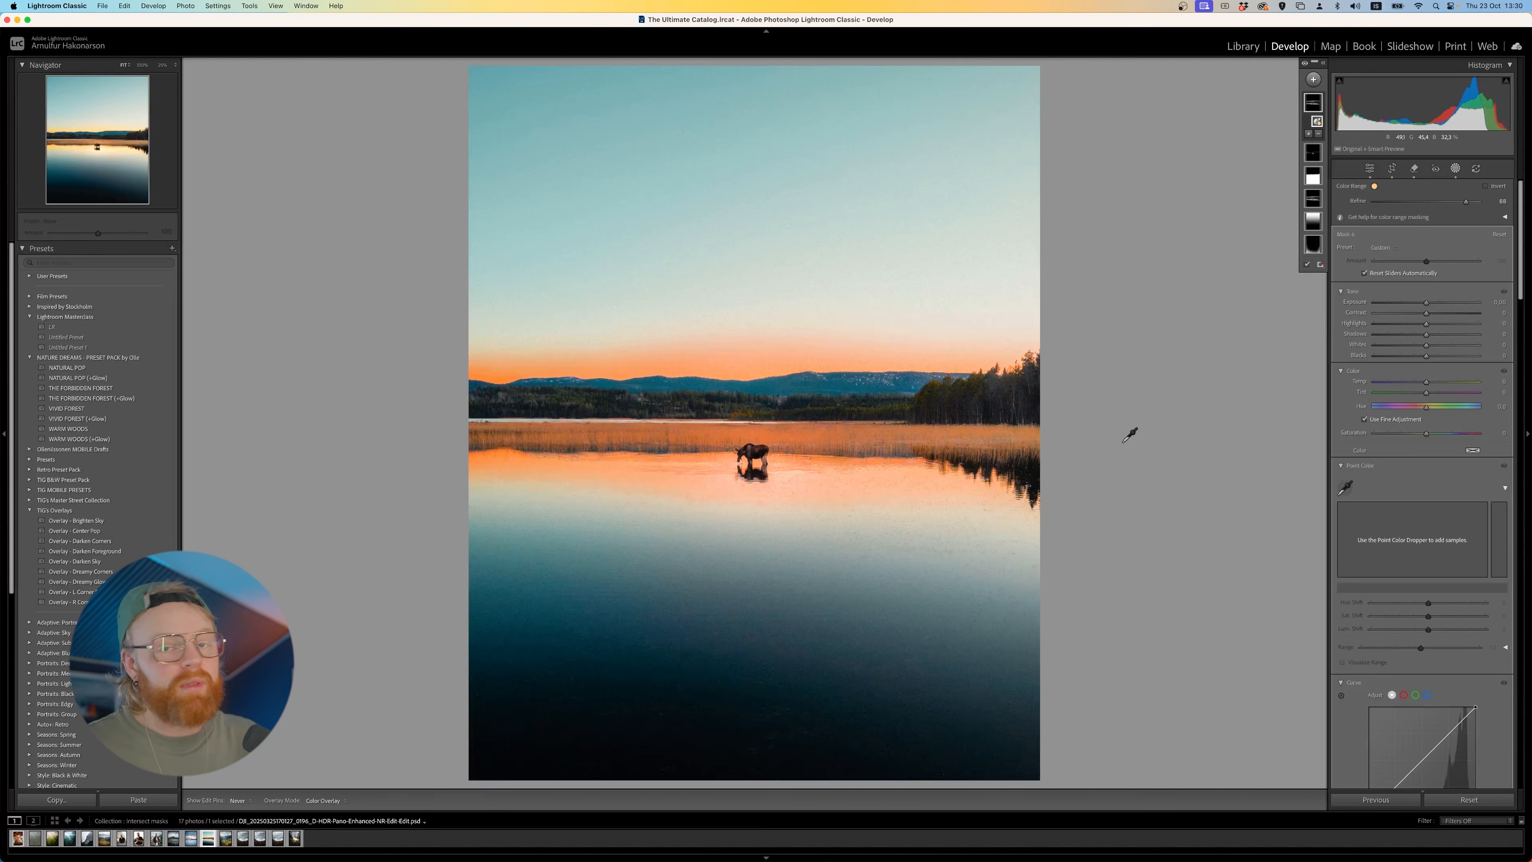
# - Add a Luminance Range mask sampled from the bright sky above the trees
pyautogui.click(1313, 80)
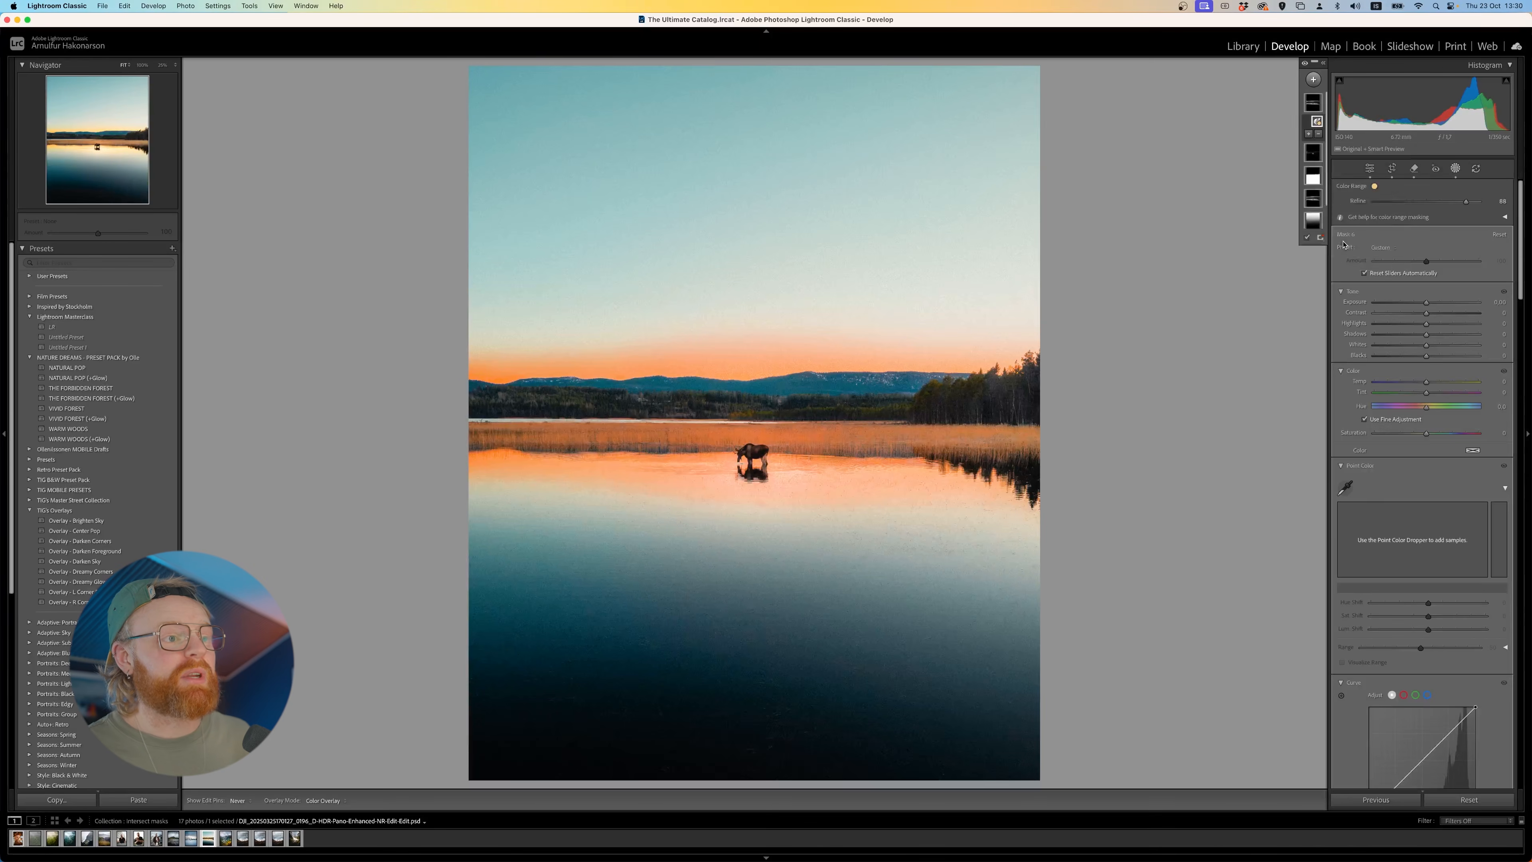
pyautogui.click(1343, 245)
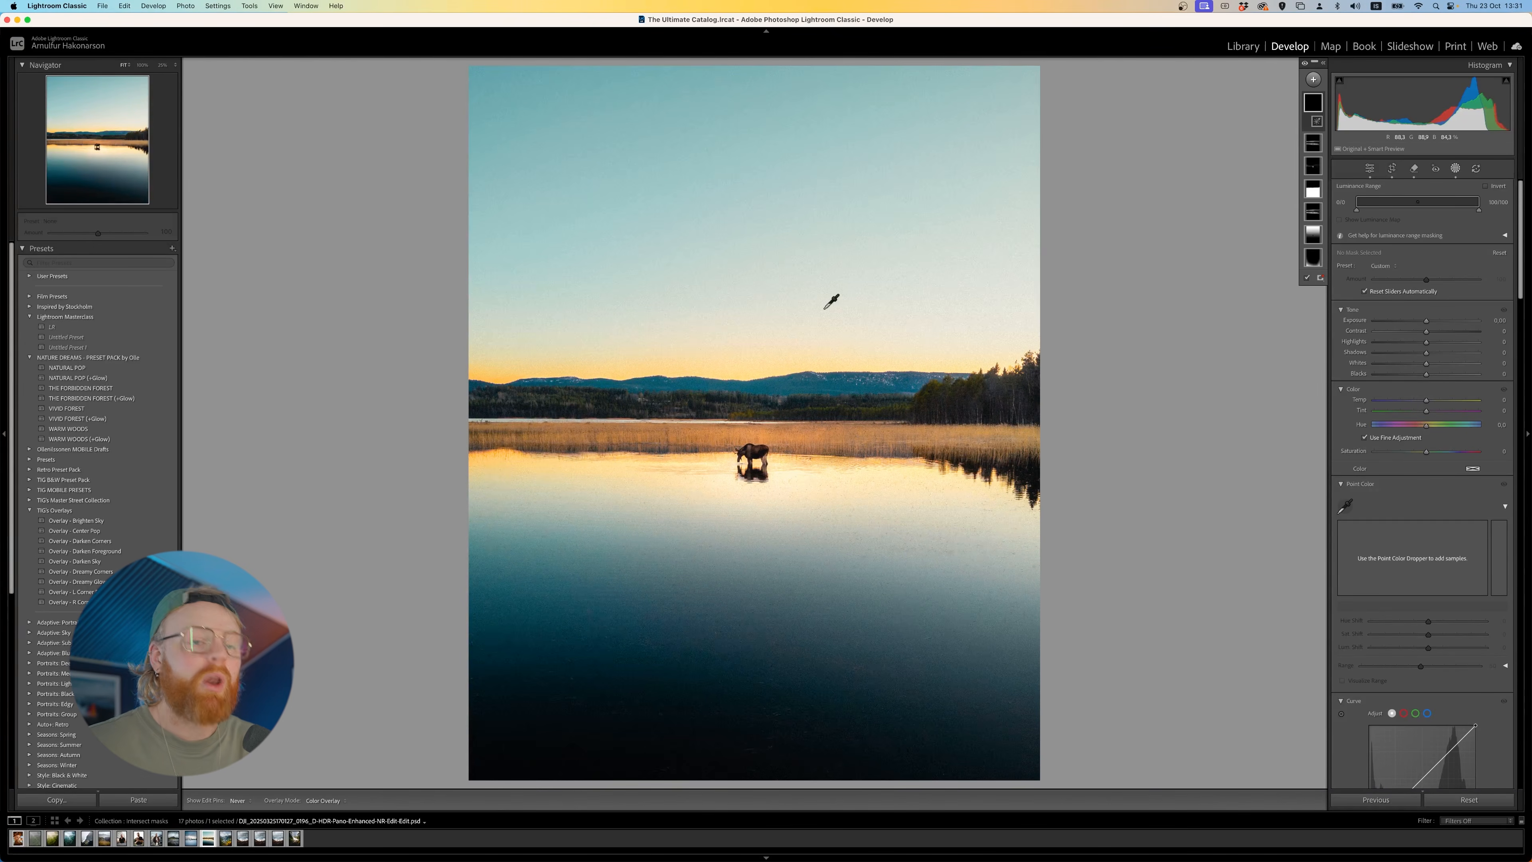
pyautogui.click(1024, 305)
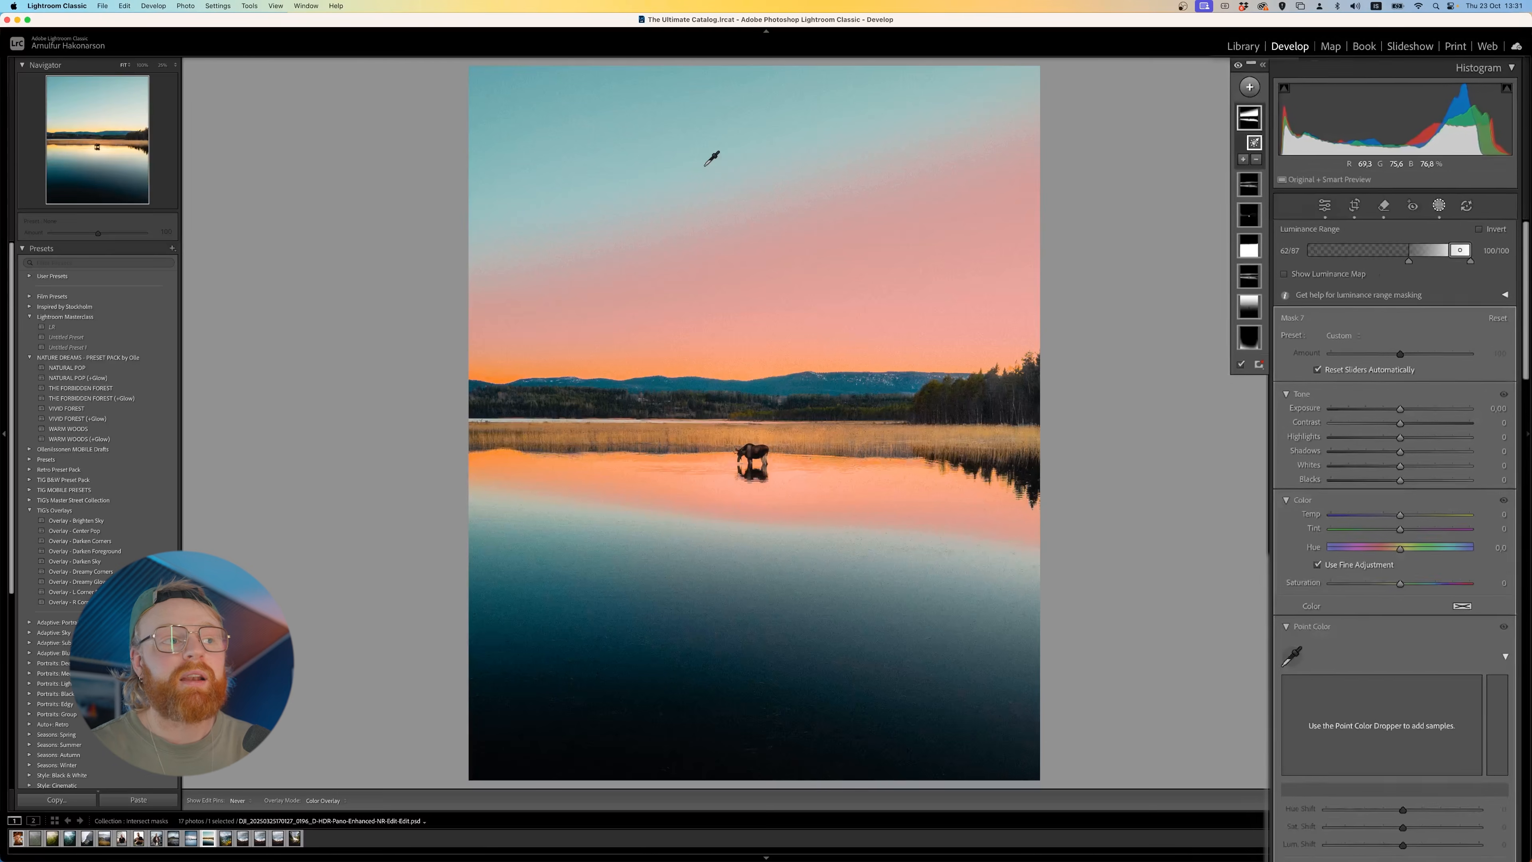
# - Widen the luminance range by extending its lower falloff into darker tones, and reduce the mask's texture and clarity
pyautogui.moveTo(1437, 292); pyautogui.dragTo(1444, 289)
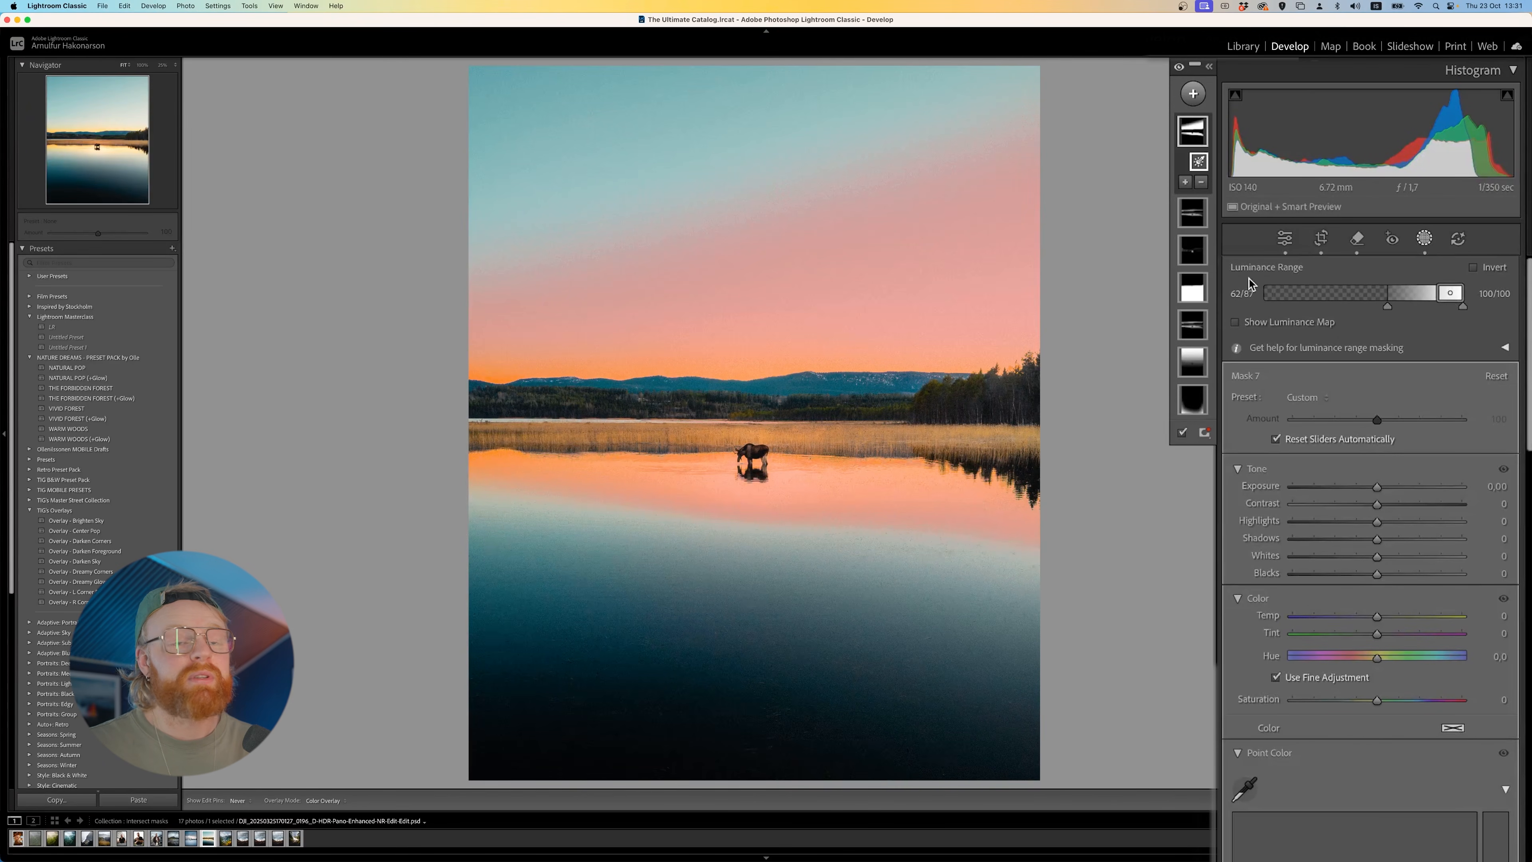
pyautogui.moveTo(1388, 307); pyautogui.dragTo(1378, 306)
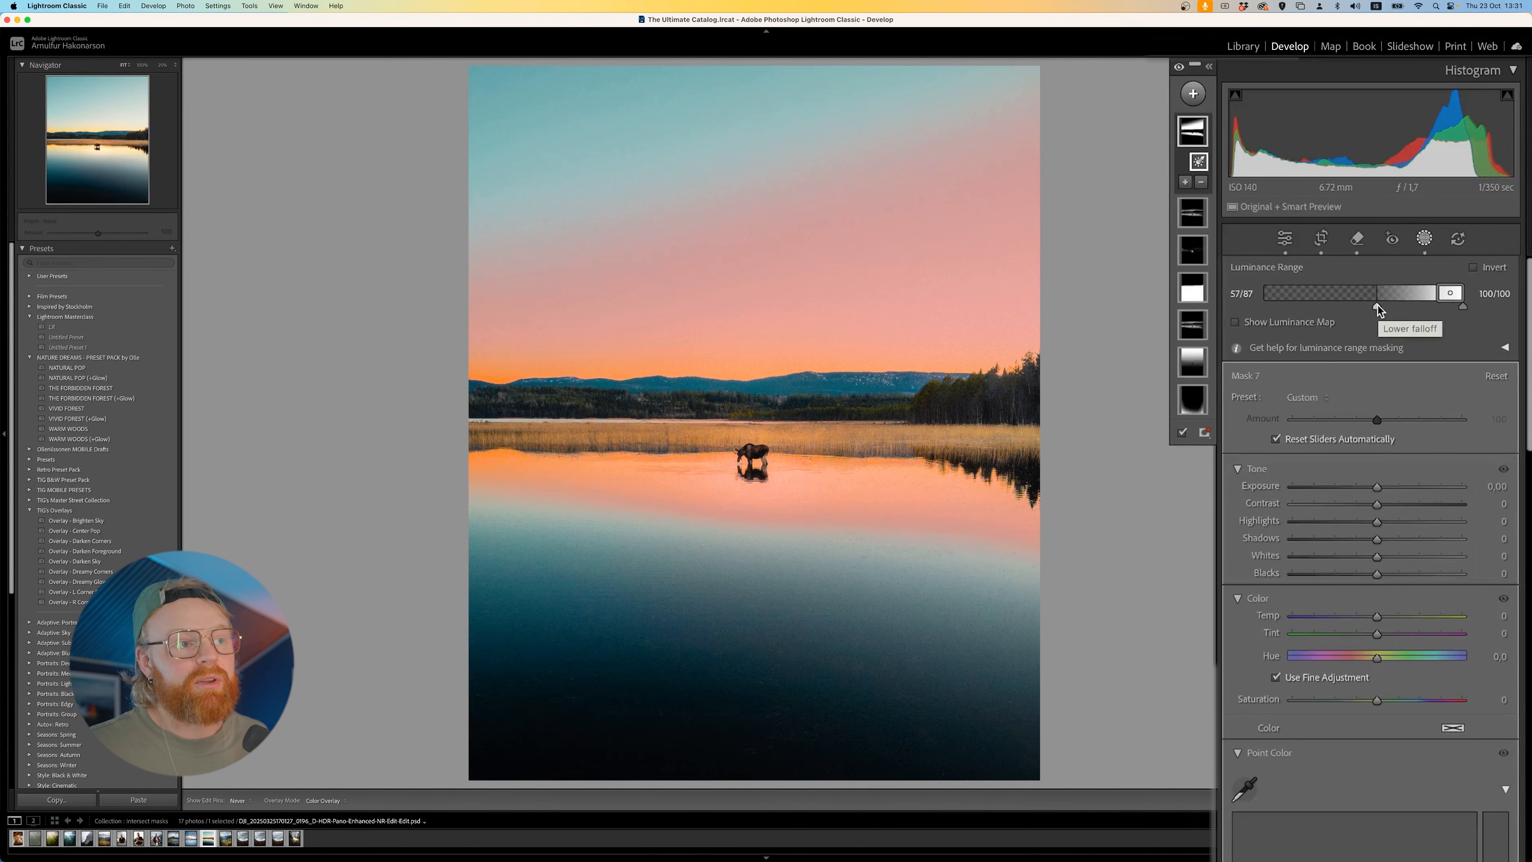
pyautogui.moveTo(1435, 294)
pyautogui.mouseDown()
pyautogui.moveTo(1452, 294)
pyautogui.moveTo(1340, 310)
pyautogui.mouseUp()
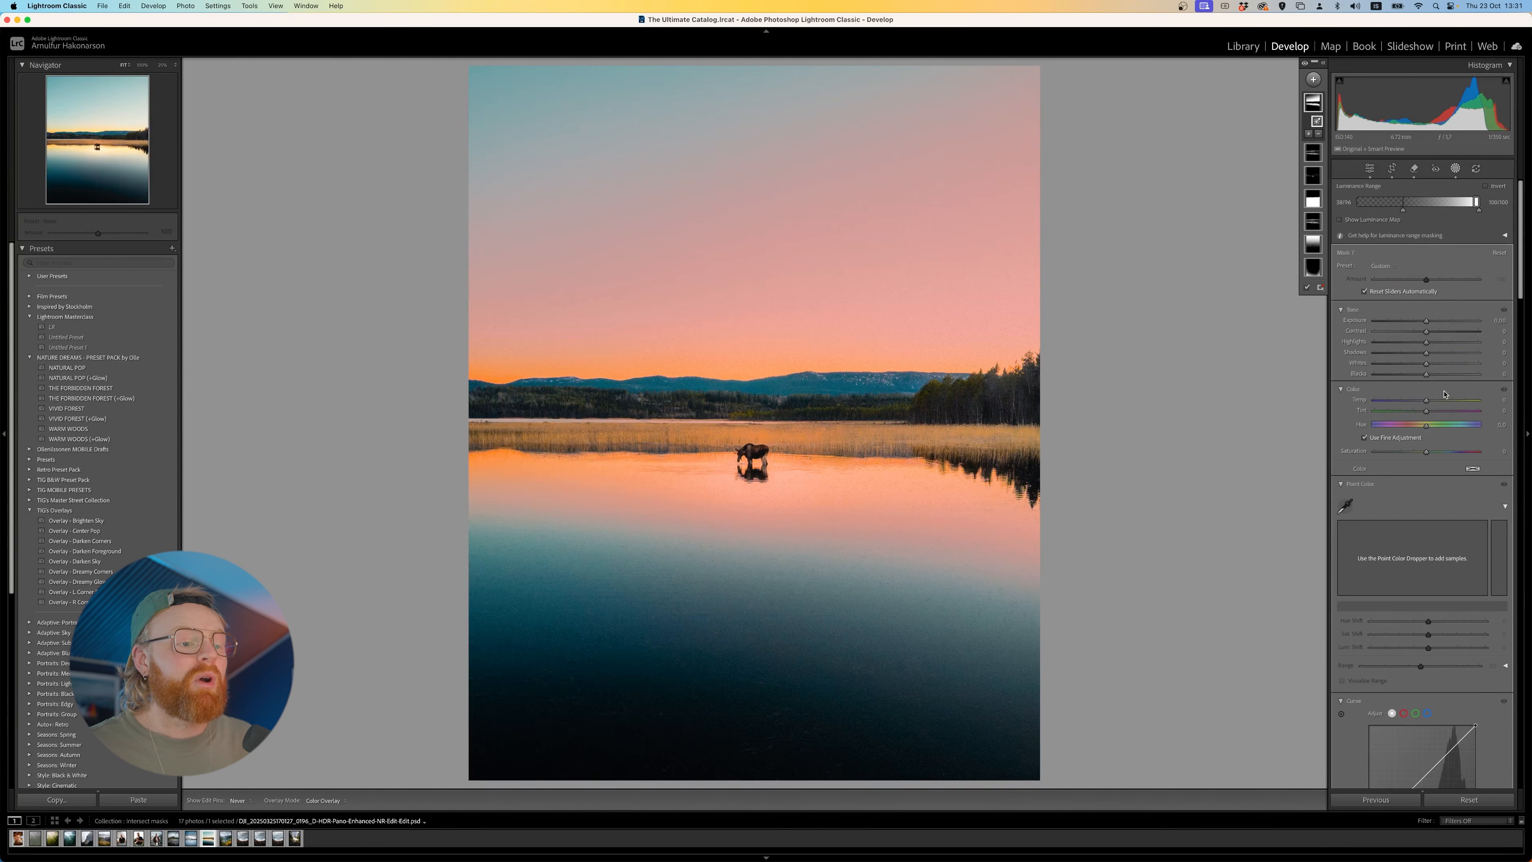
pyautogui.scroll(-6, 1445, 394)
pyautogui.moveTo(1426, 555)
pyautogui.mouseDown()
pyautogui.moveTo(1328, 555)
pyautogui.moveTo(1426, 564)
pyautogui.moveTo(1418, 549)
pyautogui.mouseUp()
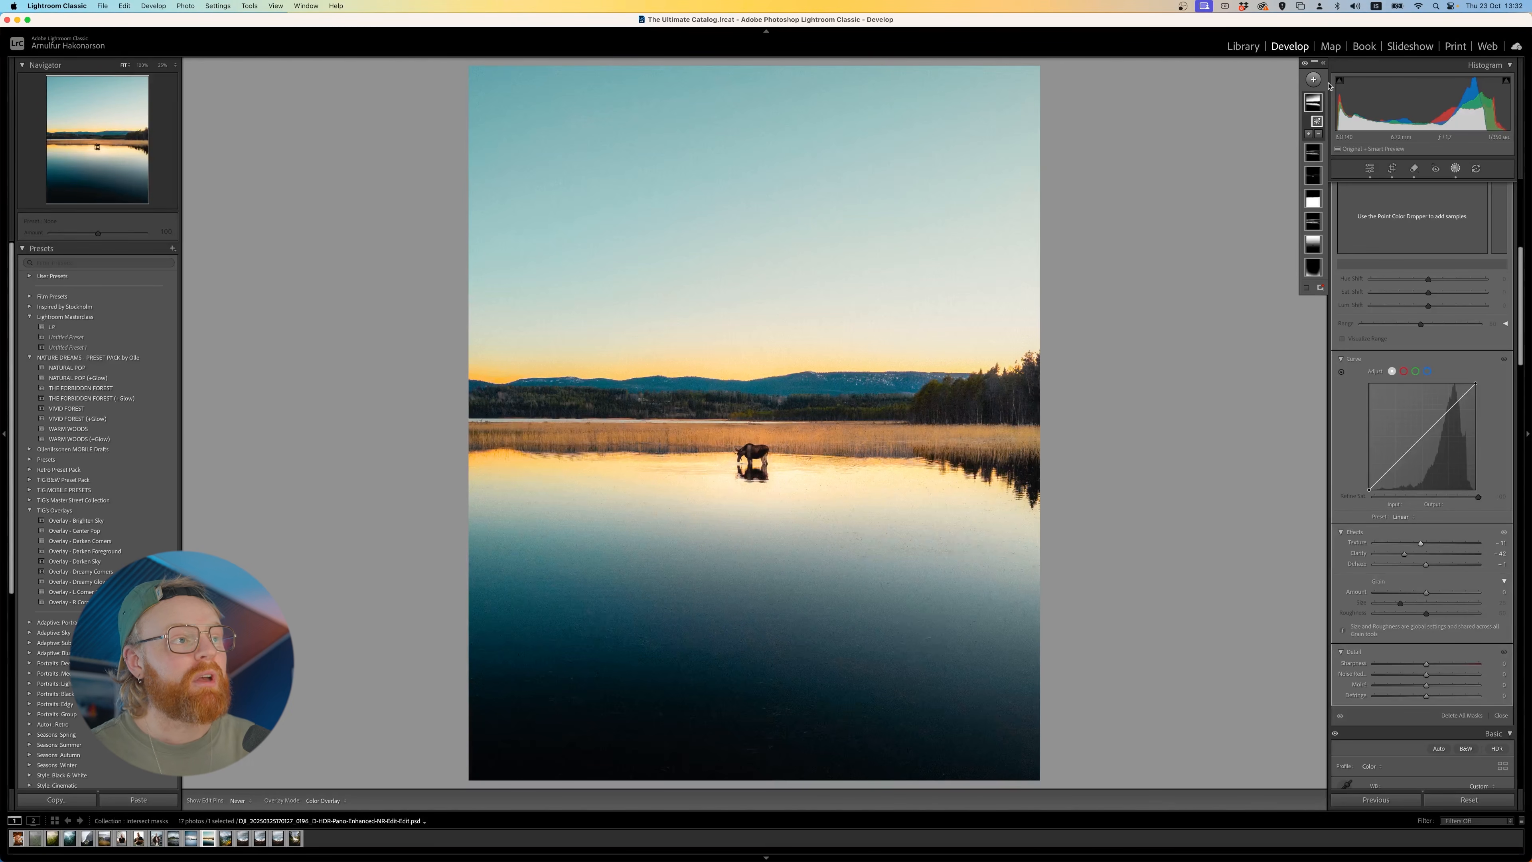
# - Add a radial gradient mask around the moose and stretch it over the middle of the sky and lake
pyautogui.click(1314, 79)
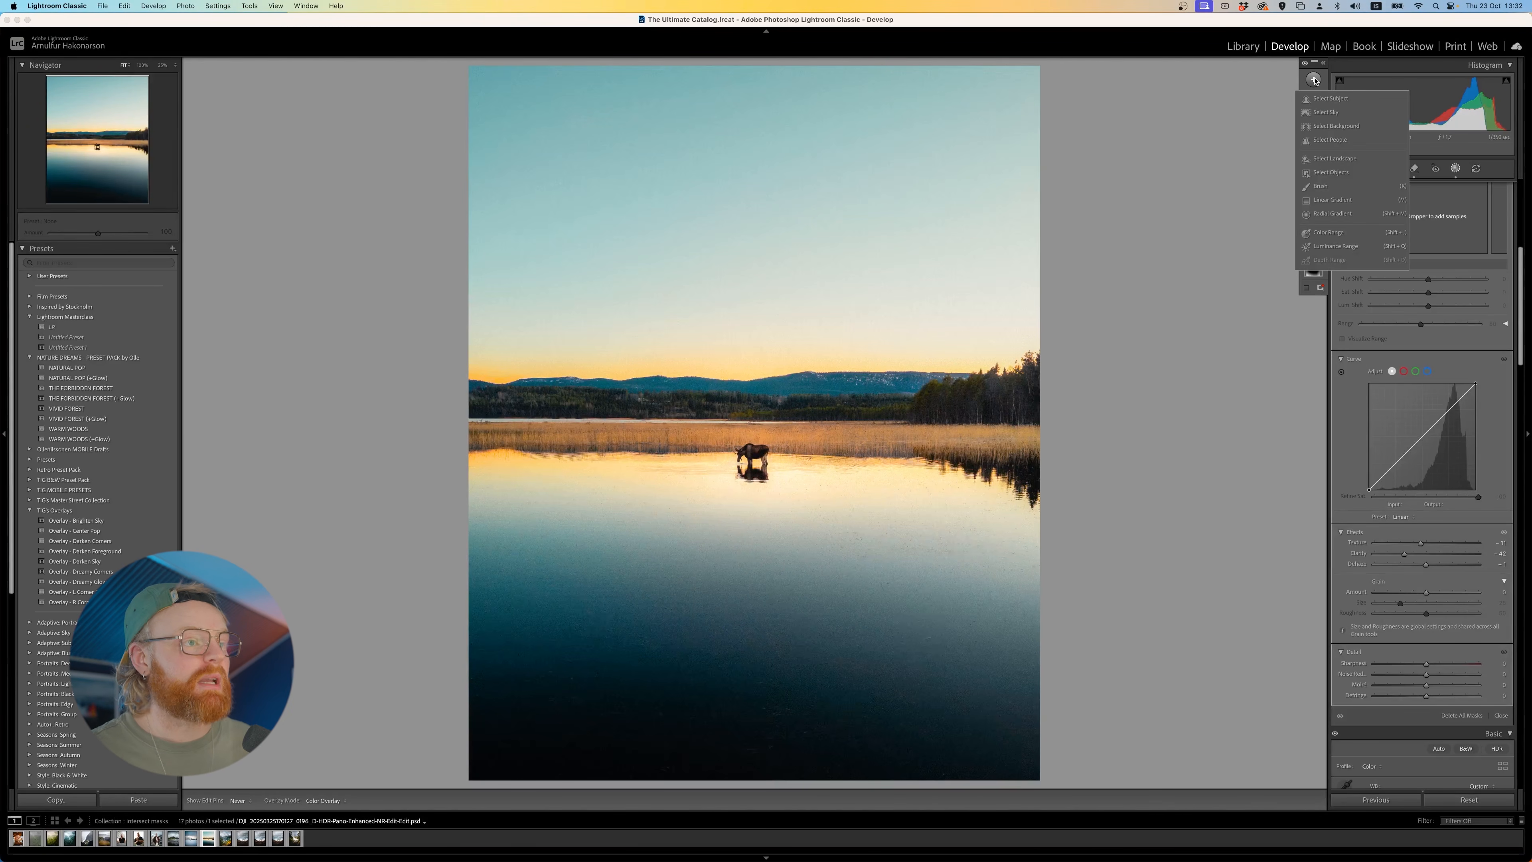
pyautogui.click(1331, 214)
pyautogui.moveTo(750, 434); pyautogui.dragTo(568, 611)
pyautogui.press('h')
pyautogui.moveTo(749, 496); pyautogui.dragTo(725, 519)
pyautogui.moveTo(750, 271); pyautogui.dragTo(749, 230)
pyautogui.moveTo(546, 460); pyautogui.dragTo(485, 459)
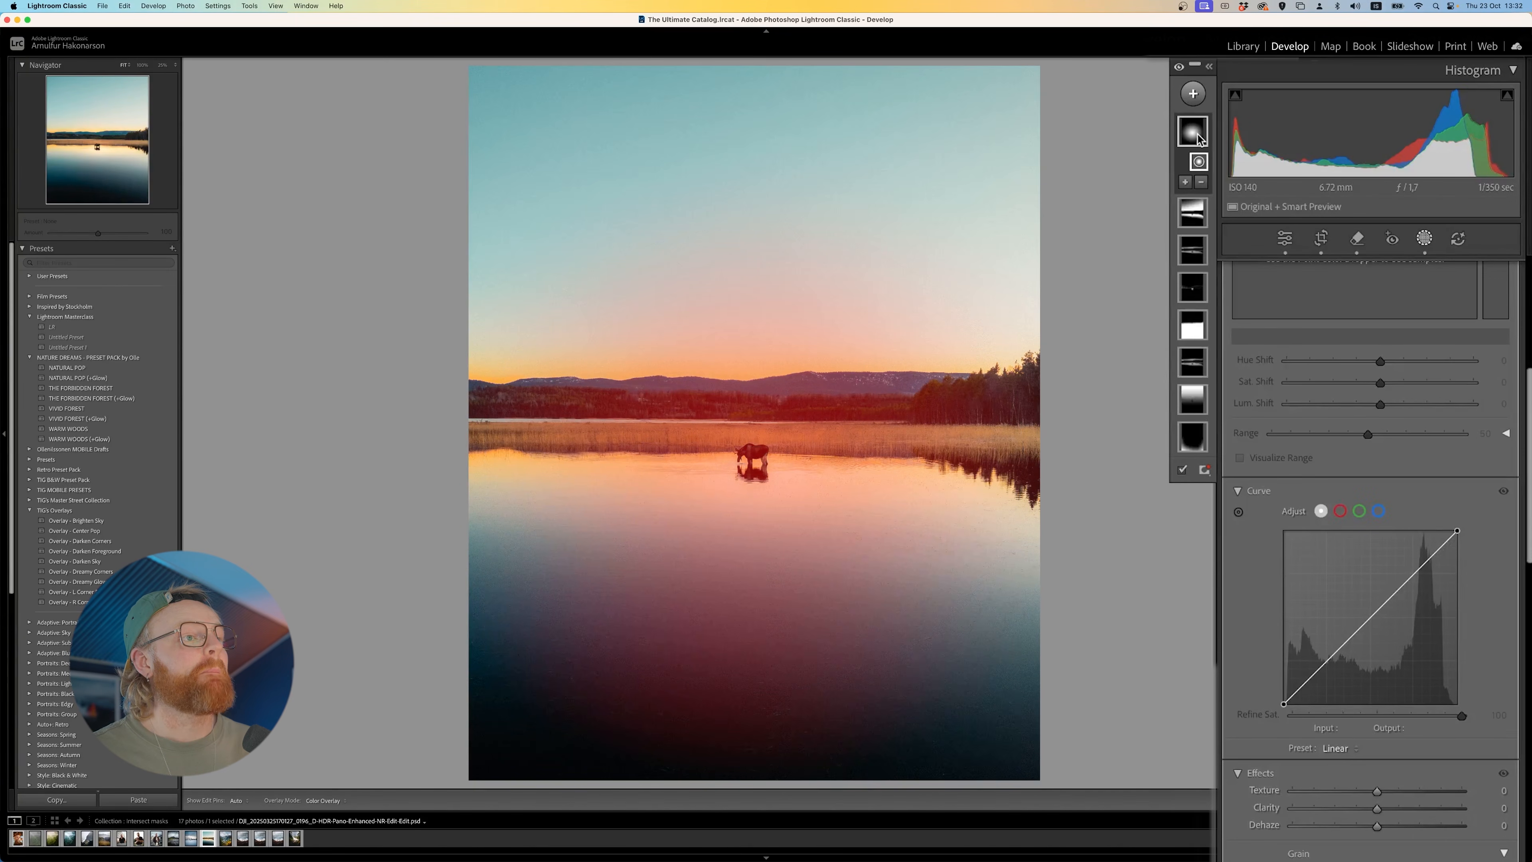
# - Add a brush component to the radial mask and paint over the dark water along the photo's lower edge
pyautogui.click(1184, 182)
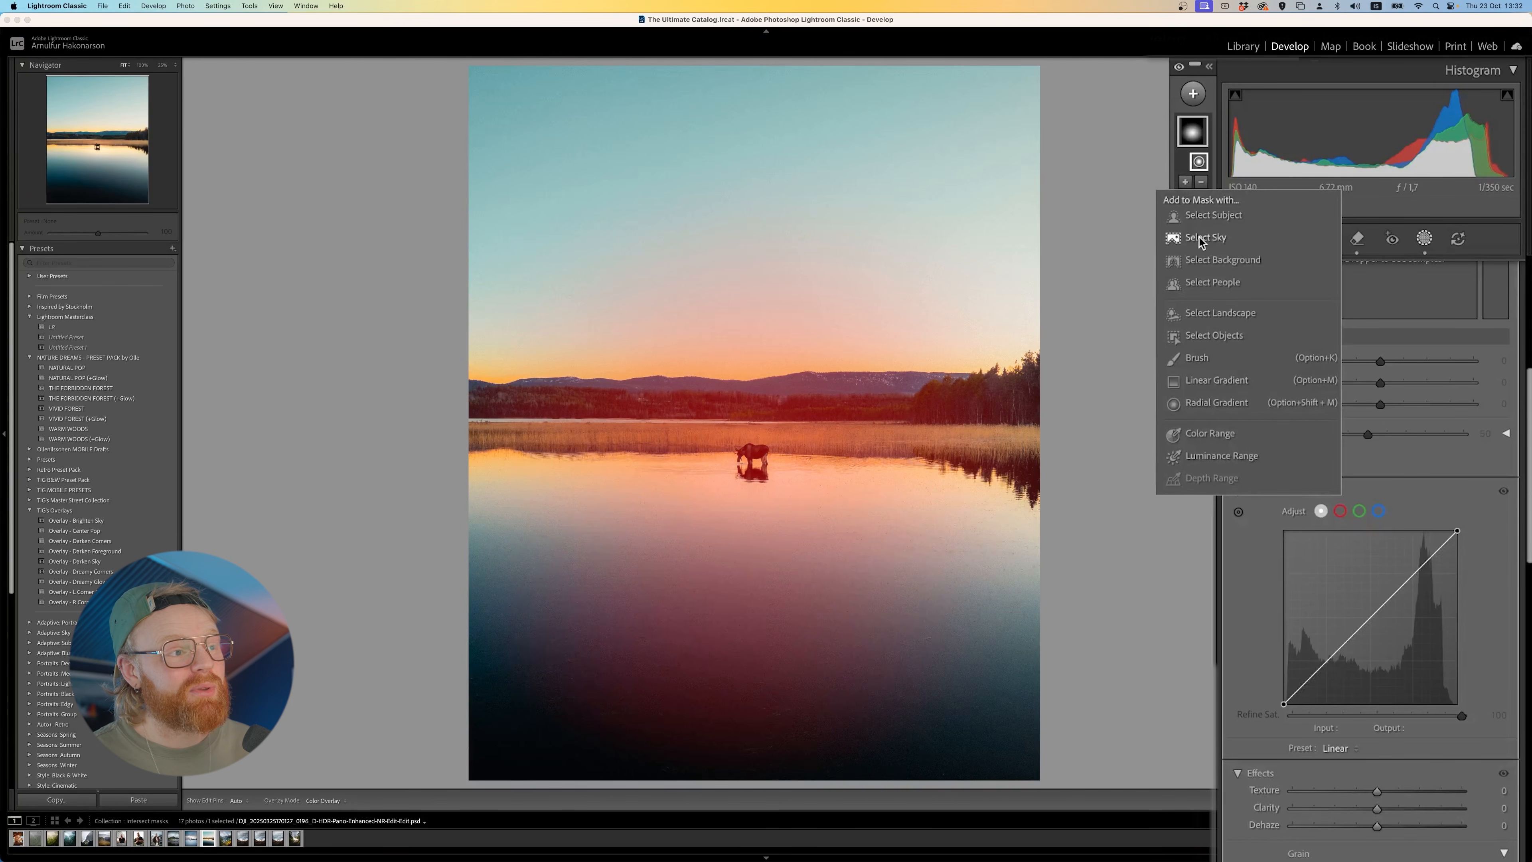
pyautogui.click(1209, 433)
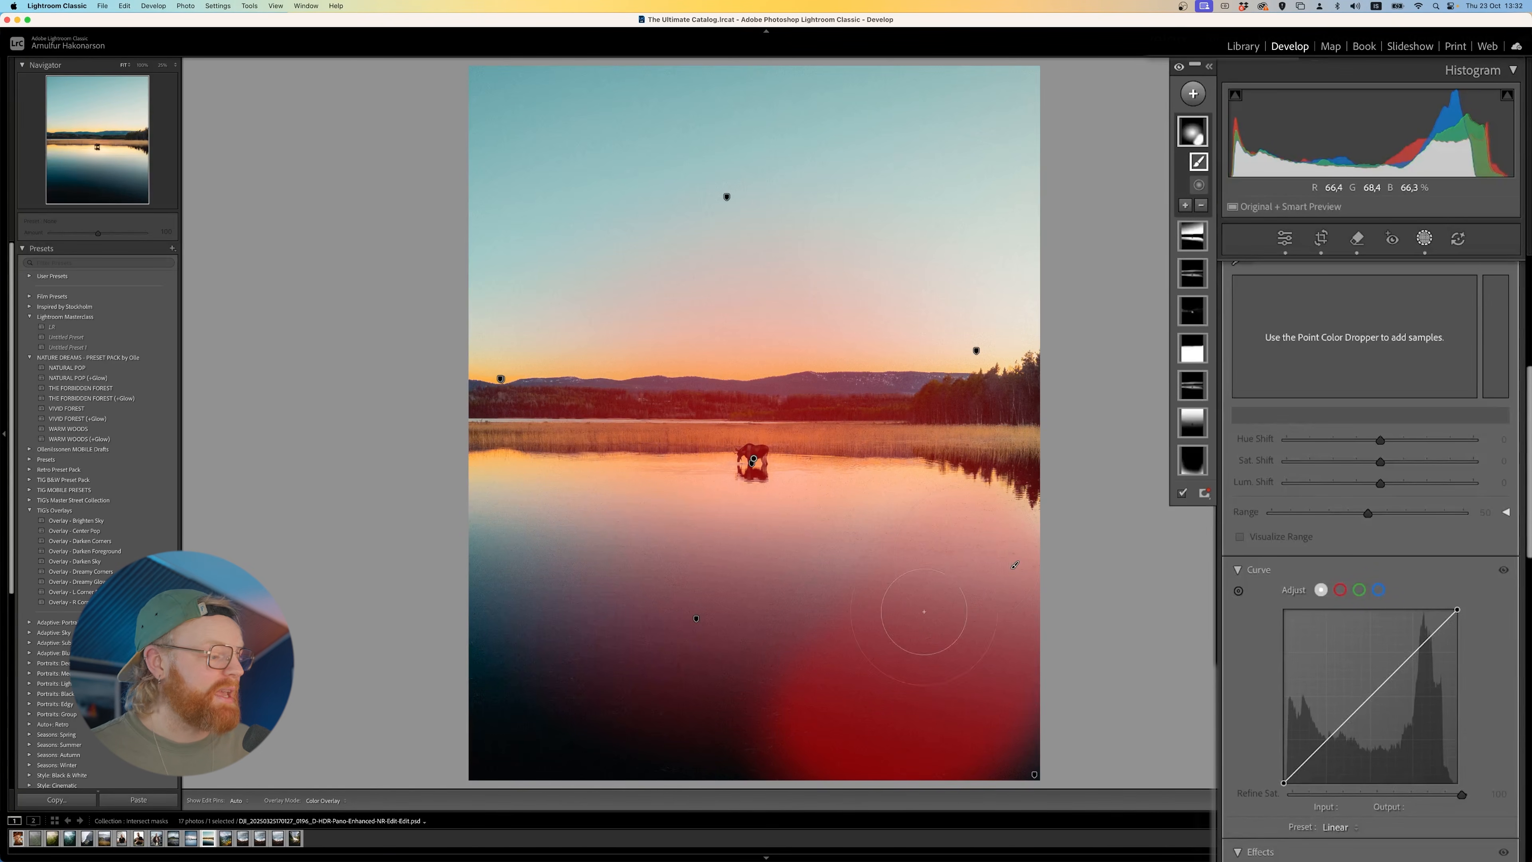
pyautogui.press('h')
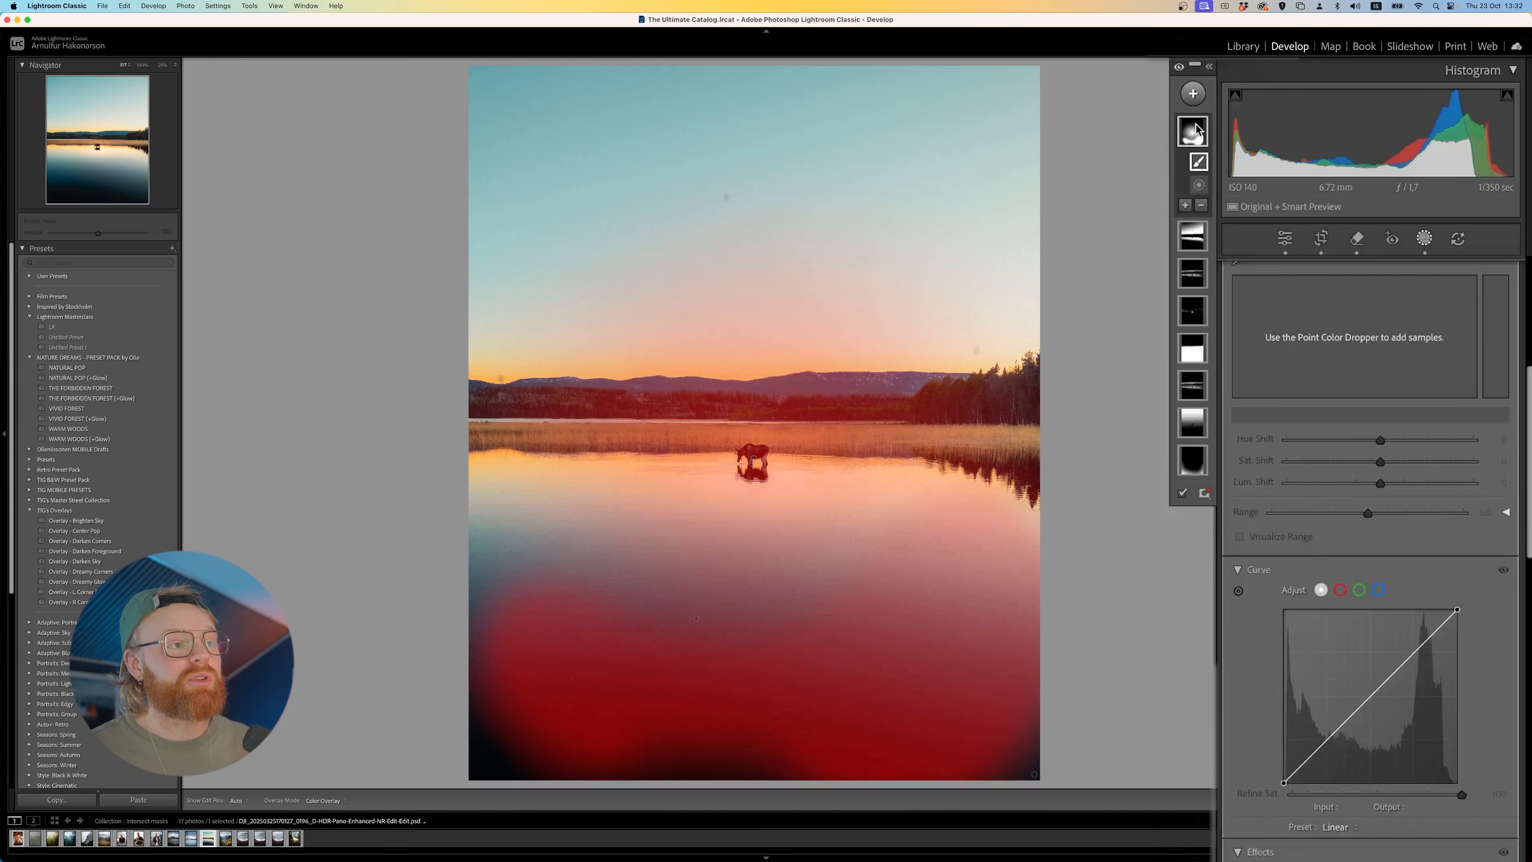
# - Subtract a radial gradient from the combined mask, then reshape and move it over the moose and shoreline
pyautogui.click(1201, 204)
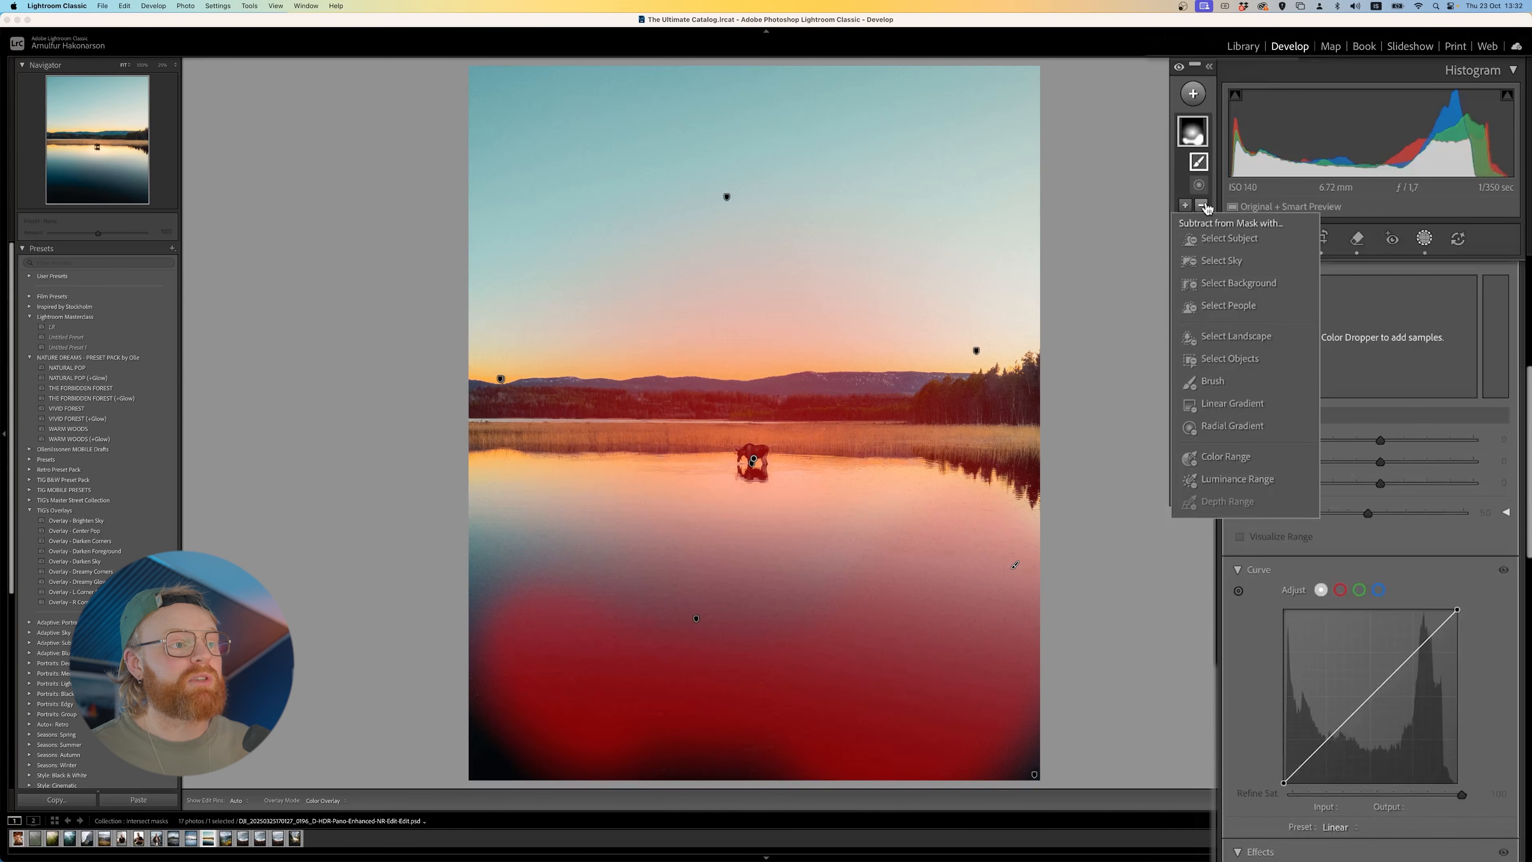
pyautogui.click(1252, 423)
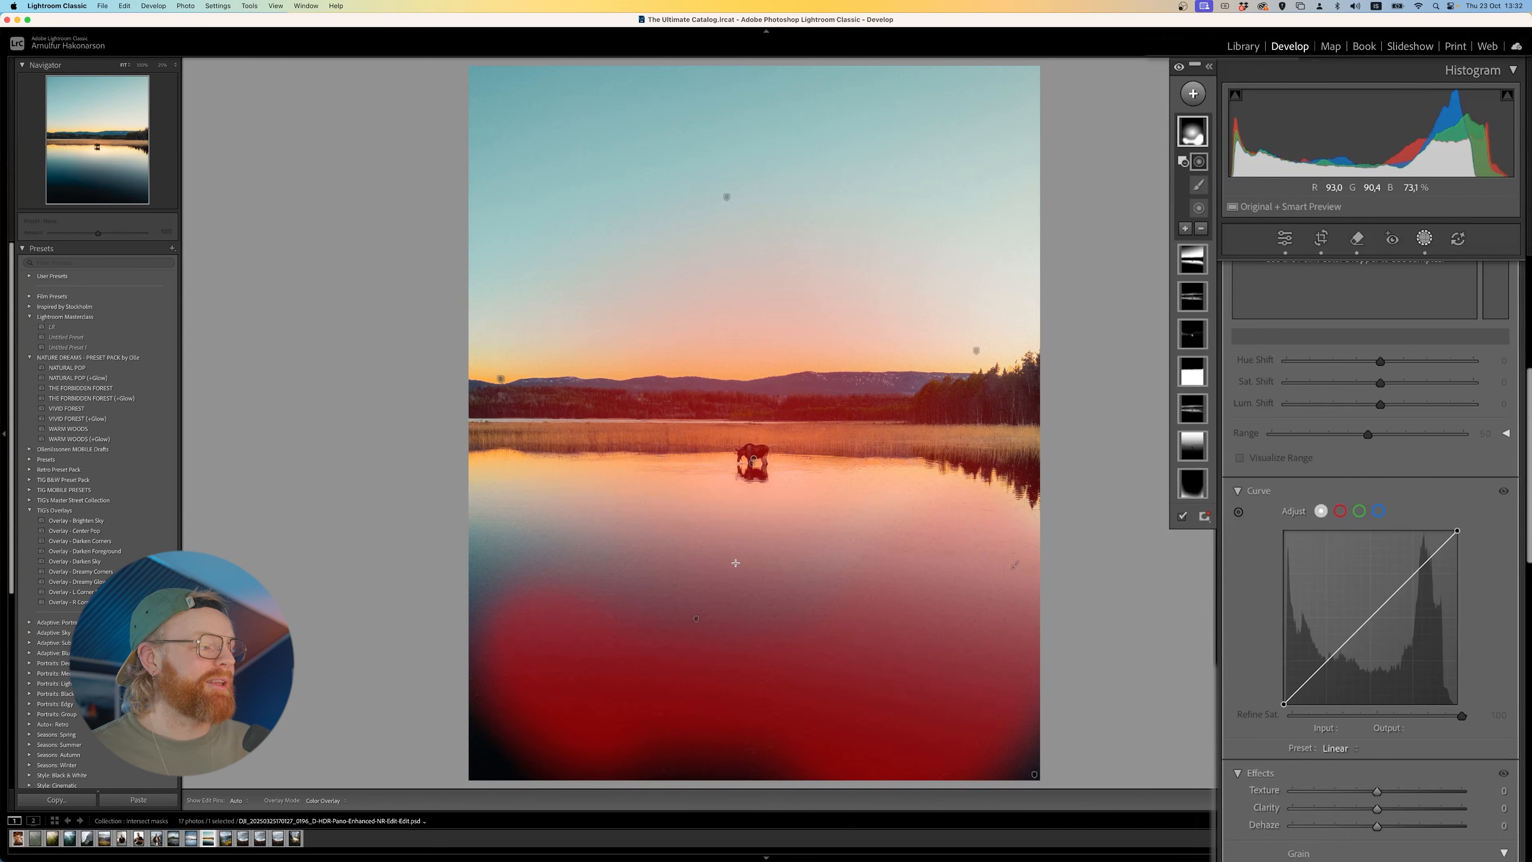
pyautogui.moveTo(940, 606)
pyautogui.mouseDown()
pyautogui.moveTo(492, 834)
pyautogui.moveTo(453, 838)
pyautogui.mouseUp()
pyautogui.moveTo(1032, 605)
pyautogui.mouseDown()
pyautogui.moveTo(827, 650)
pyautogui.moveTo(906, 639)
pyautogui.mouseUp()
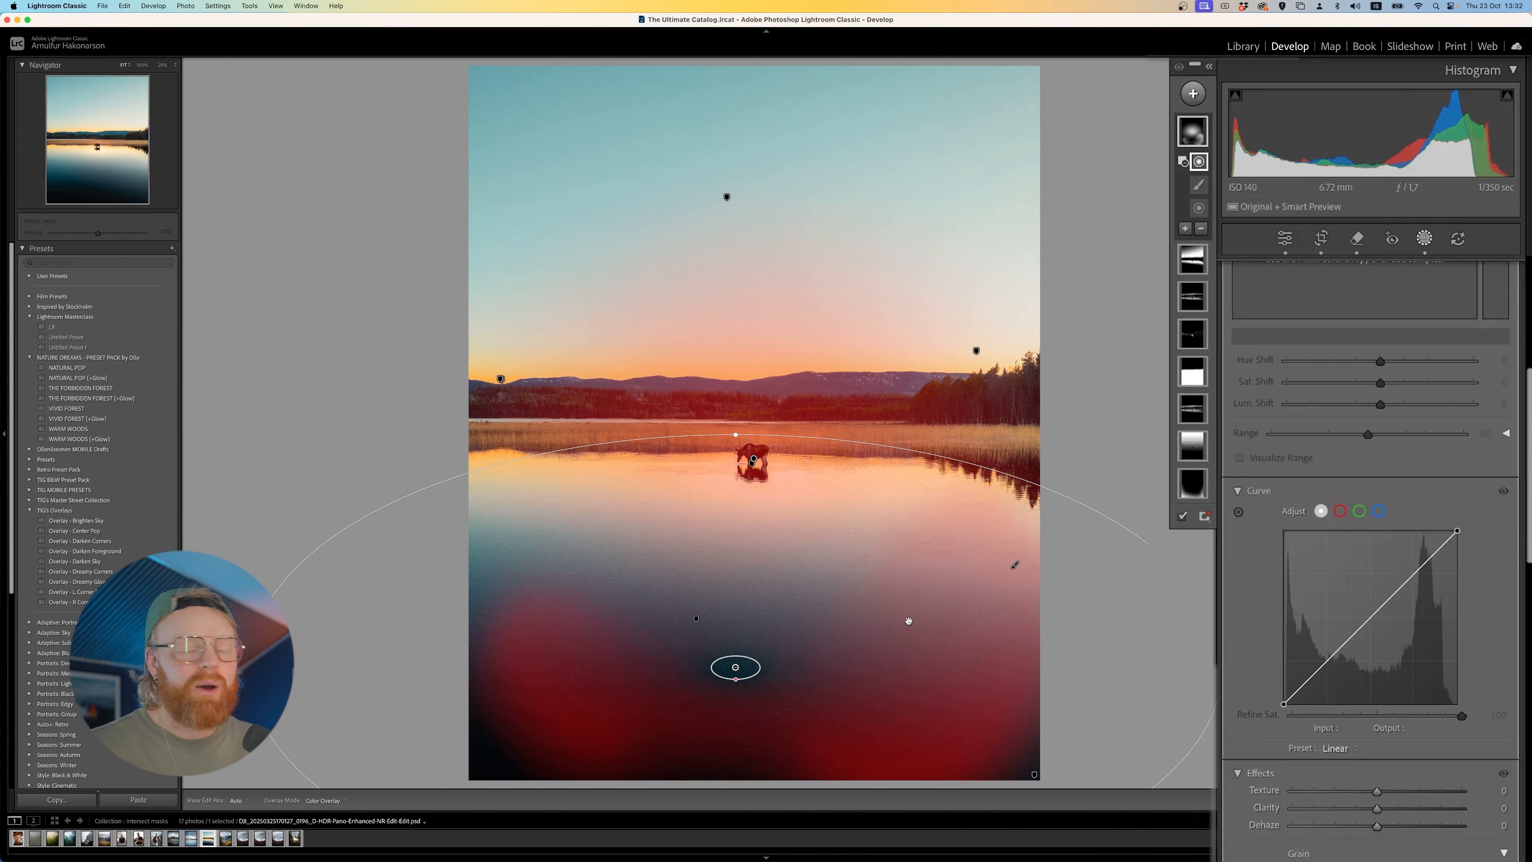
pyautogui.moveTo(908, 620); pyautogui.dragTo(990, 444)
pyautogui.moveTo(1304, 490); pyautogui.dragTo(1018, 490)
pyautogui.moveTo(855, 518); pyautogui.dragTo(873, 466)
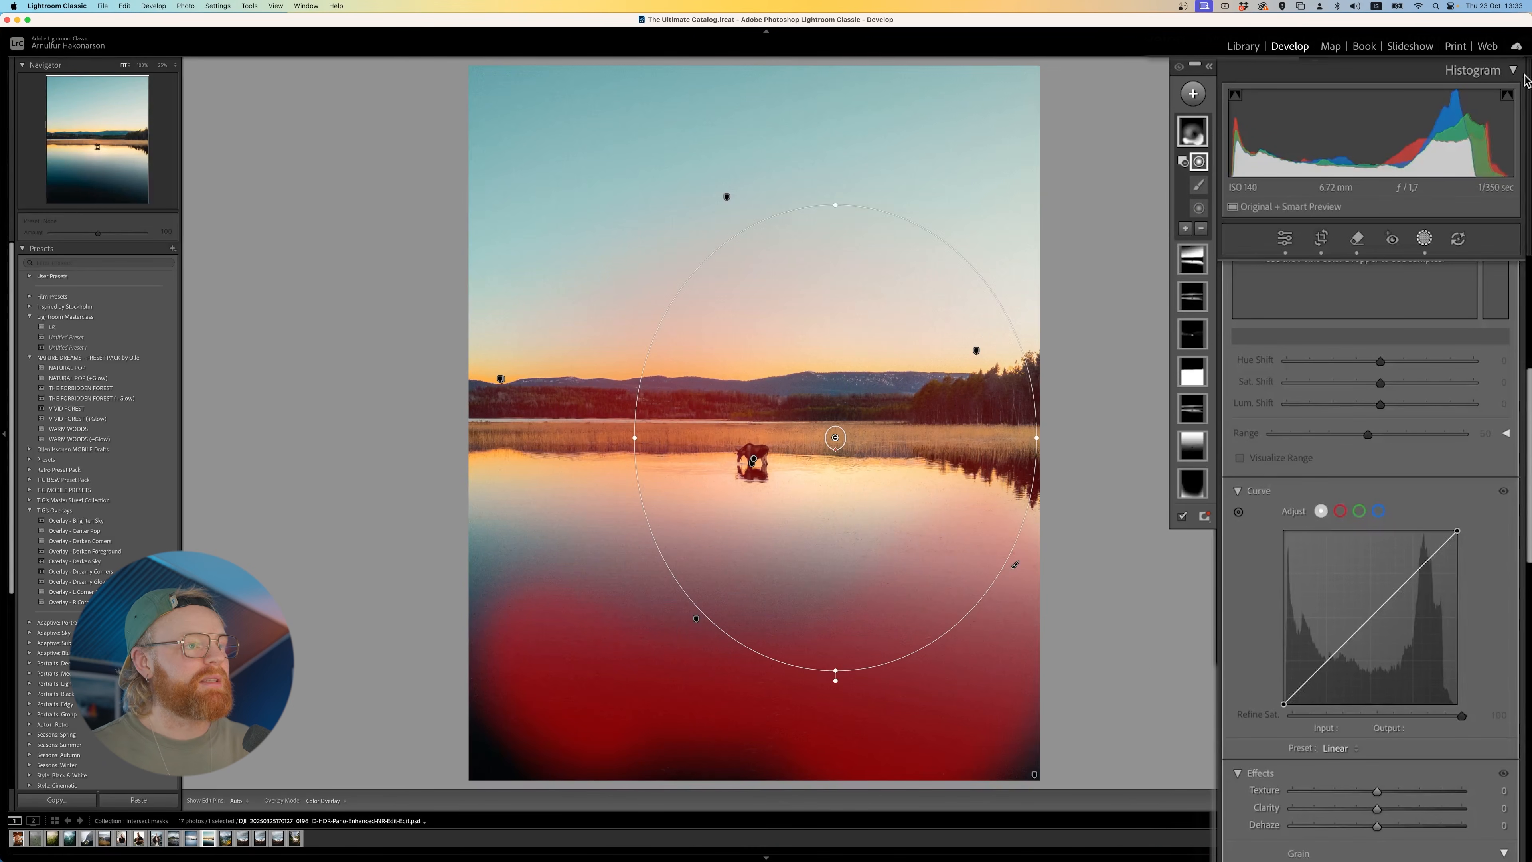
# - Delete the combined radial and brush mask, and undo the accidental removal of the lake photo from the collection
pyautogui.click(1202, 139)
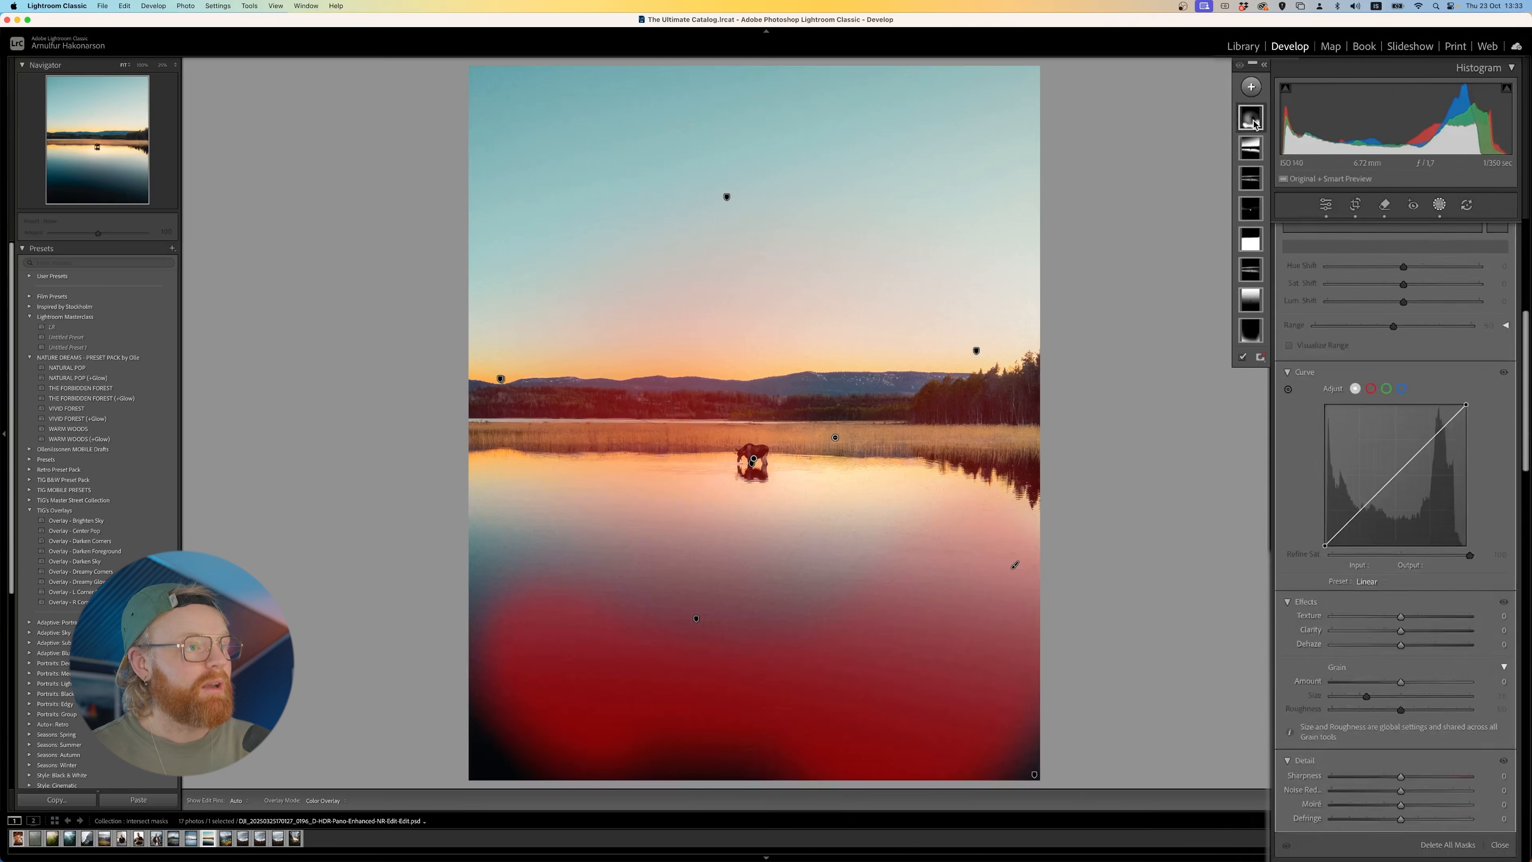
pyautogui.press('BackSpace')
pyautogui.press('BackSpace')
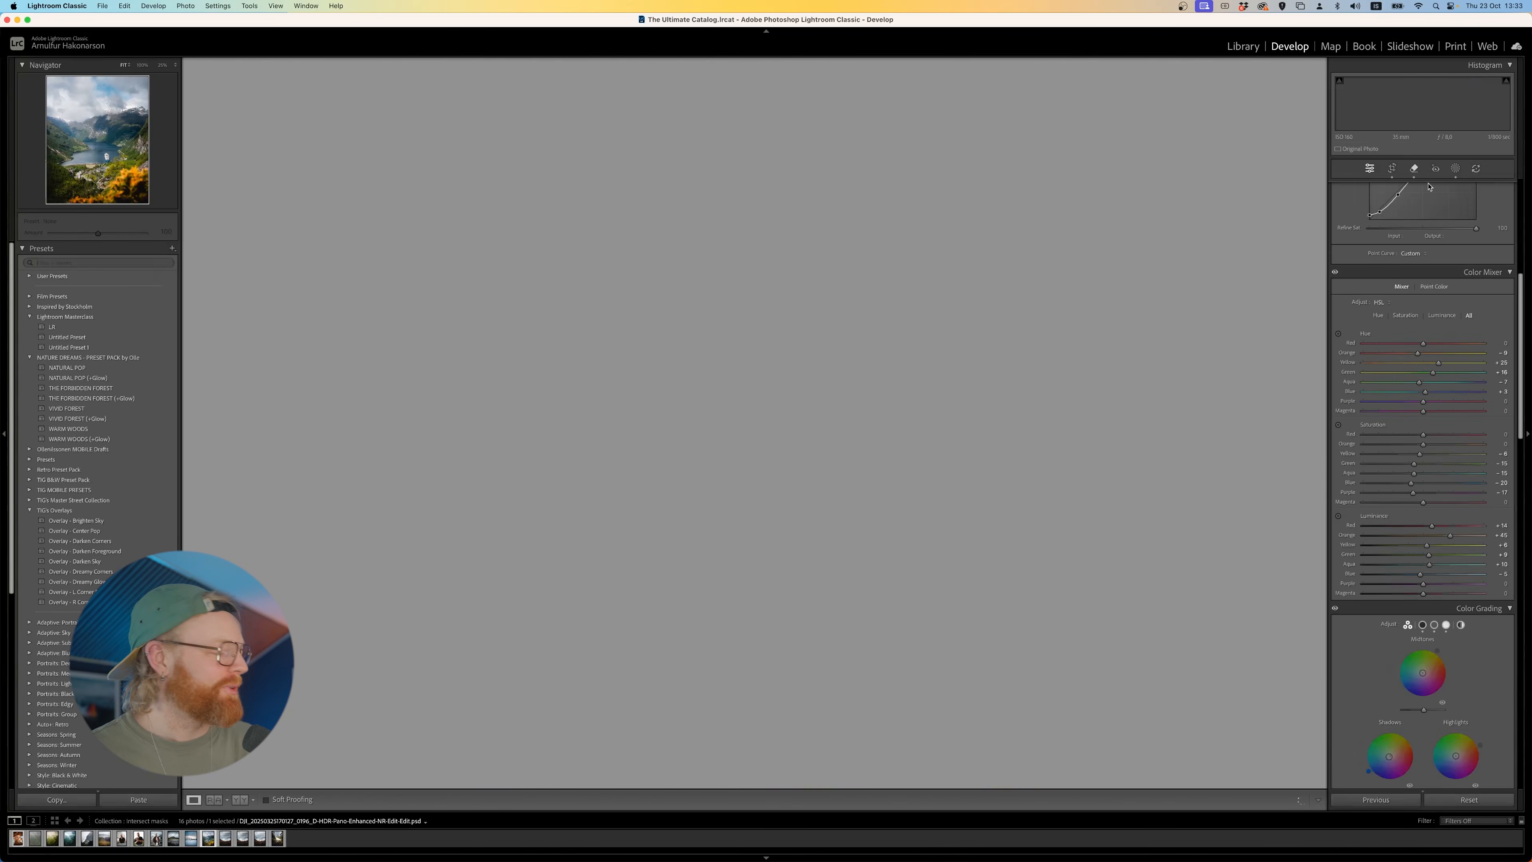
pyautogui.press('super+z')
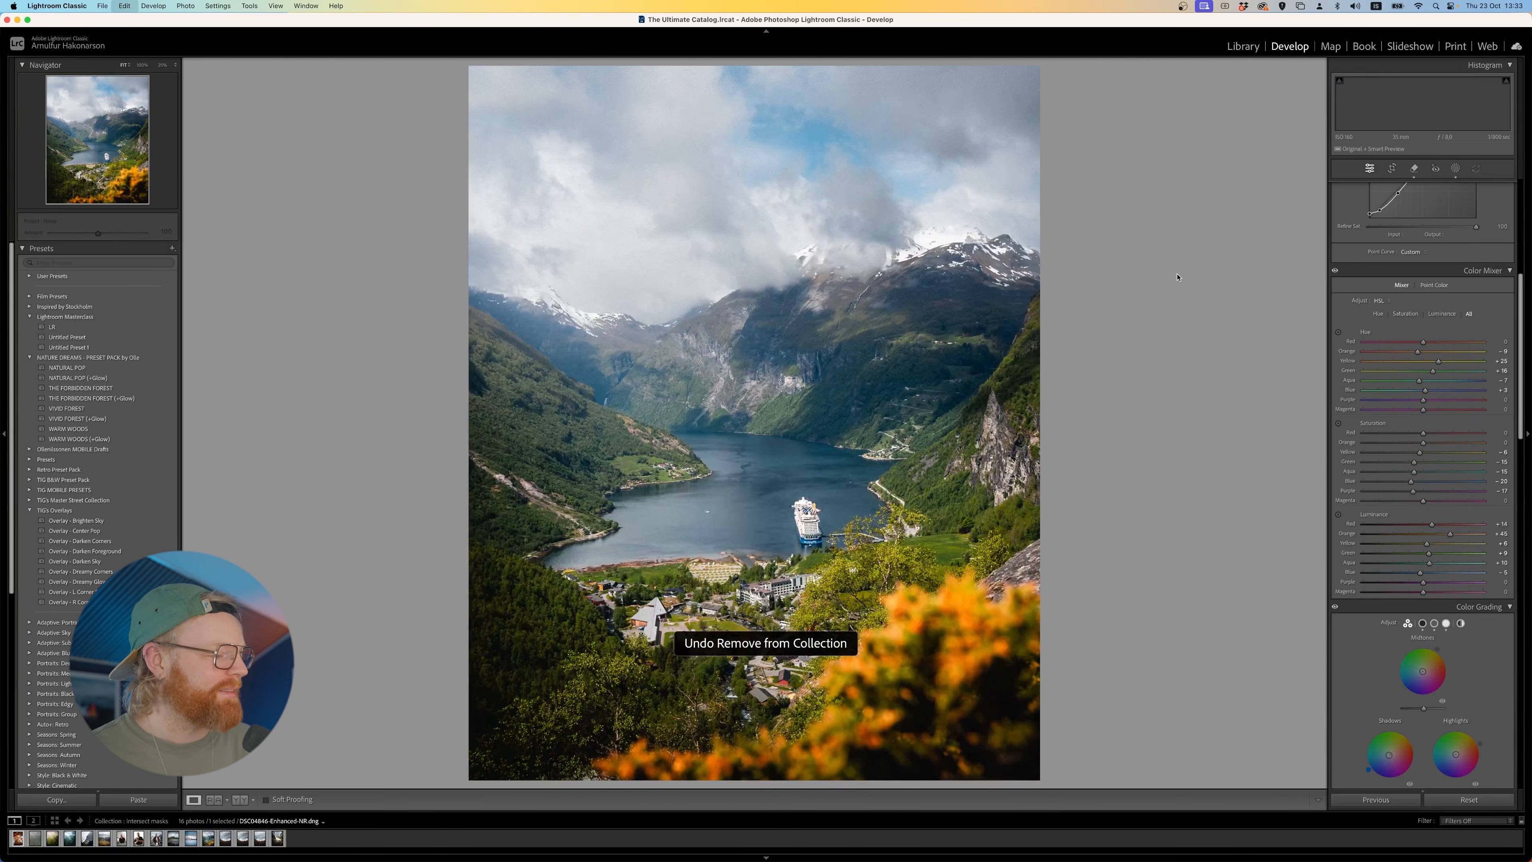
# - Reopen masking on the lake photo and add a radial gradient mask centred on the far shoreline
pyautogui.click(1454, 169)
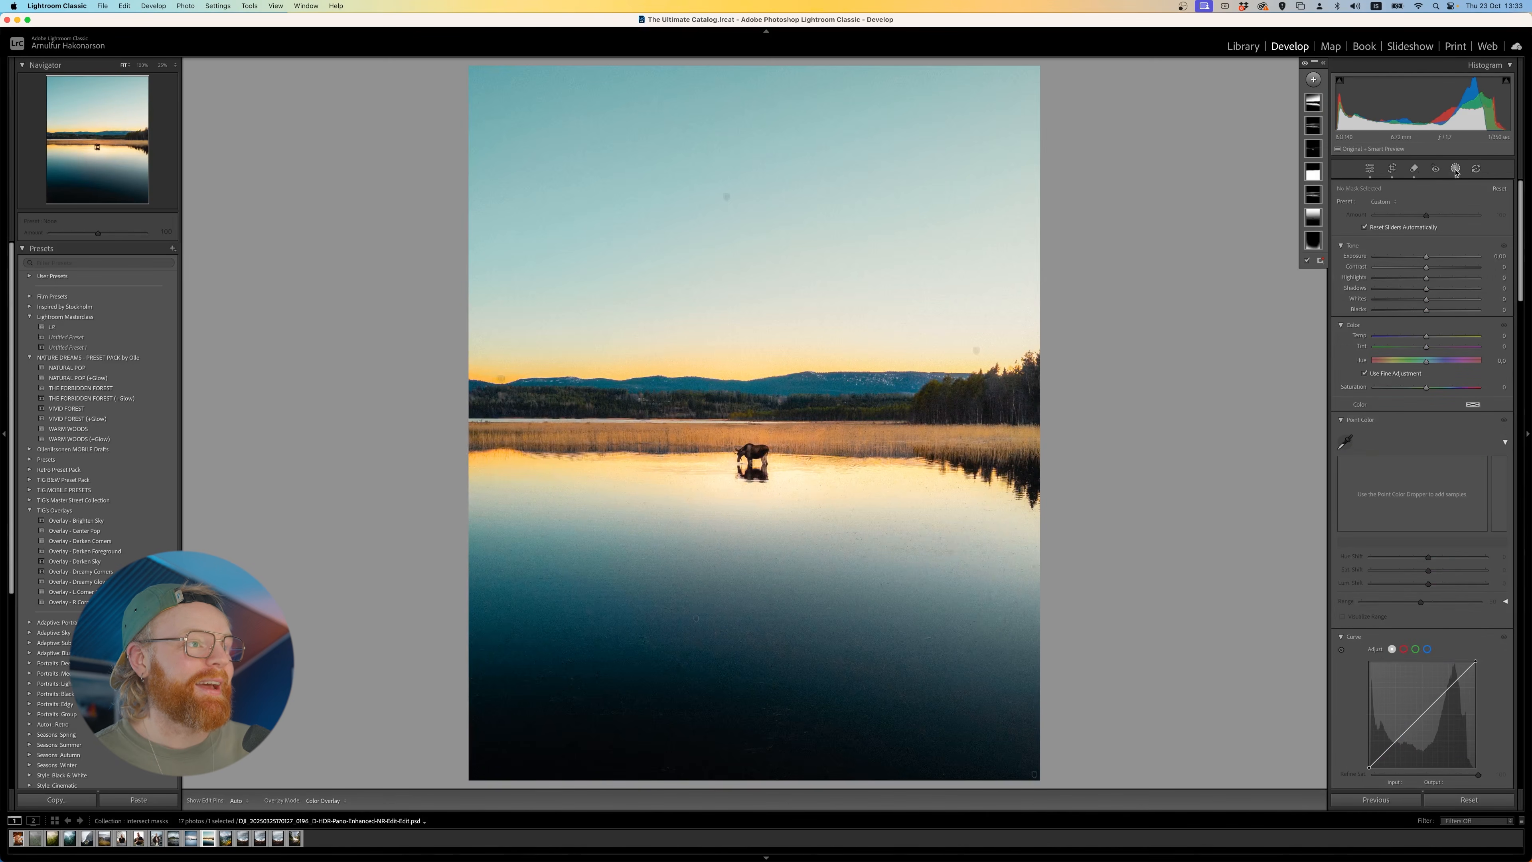
pyautogui.click(1310, 85)
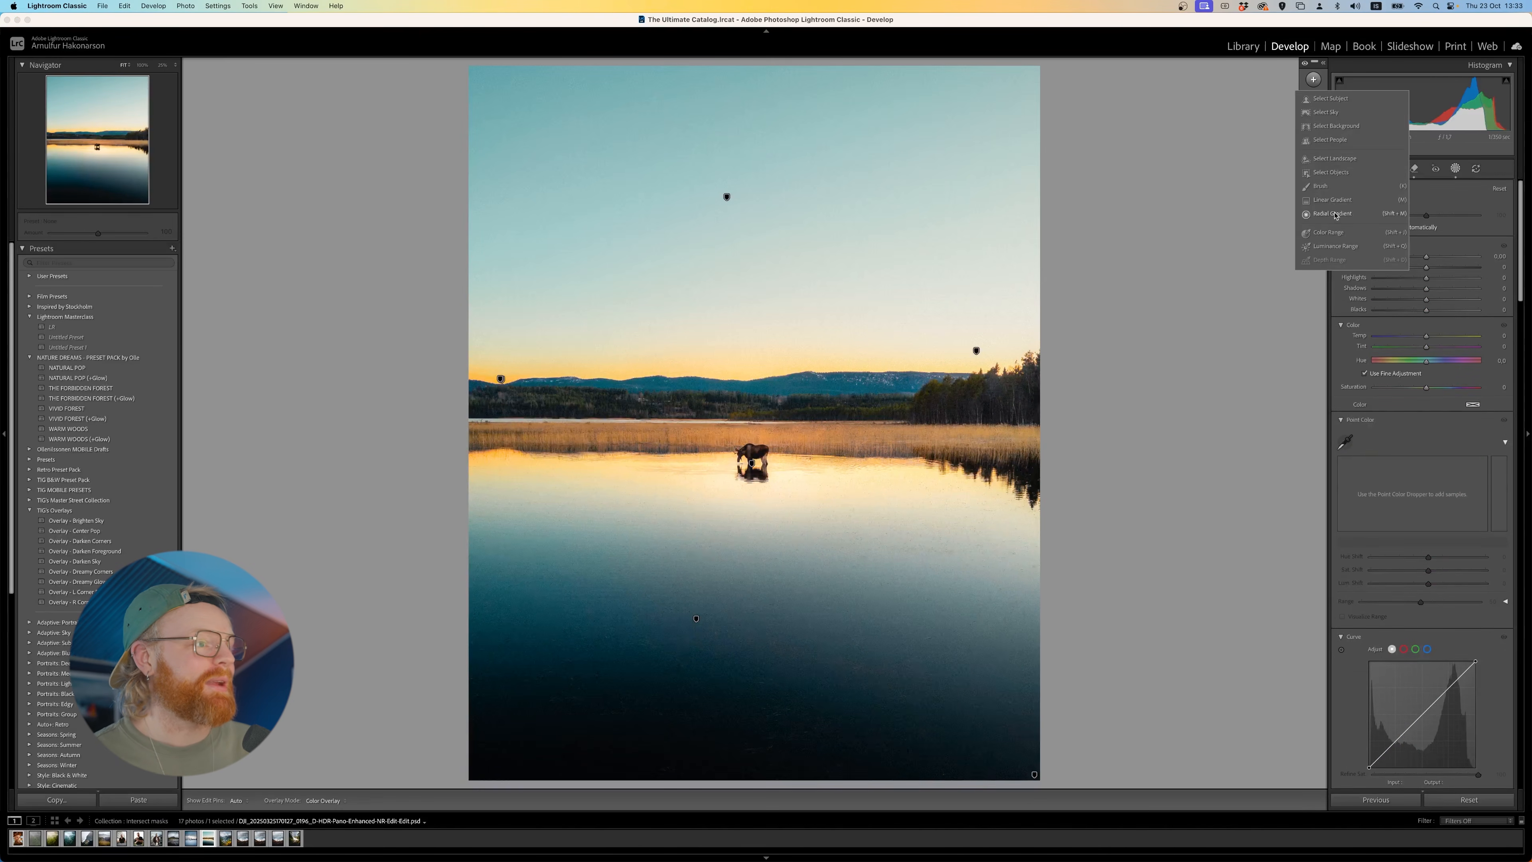
pyautogui.click(1334, 215)
pyautogui.moveTo(795, 405); pyautogui.dragTo(533, 700)
pyautogui.moveTo(791, 550); pyautogui.dragTo(761, 532)
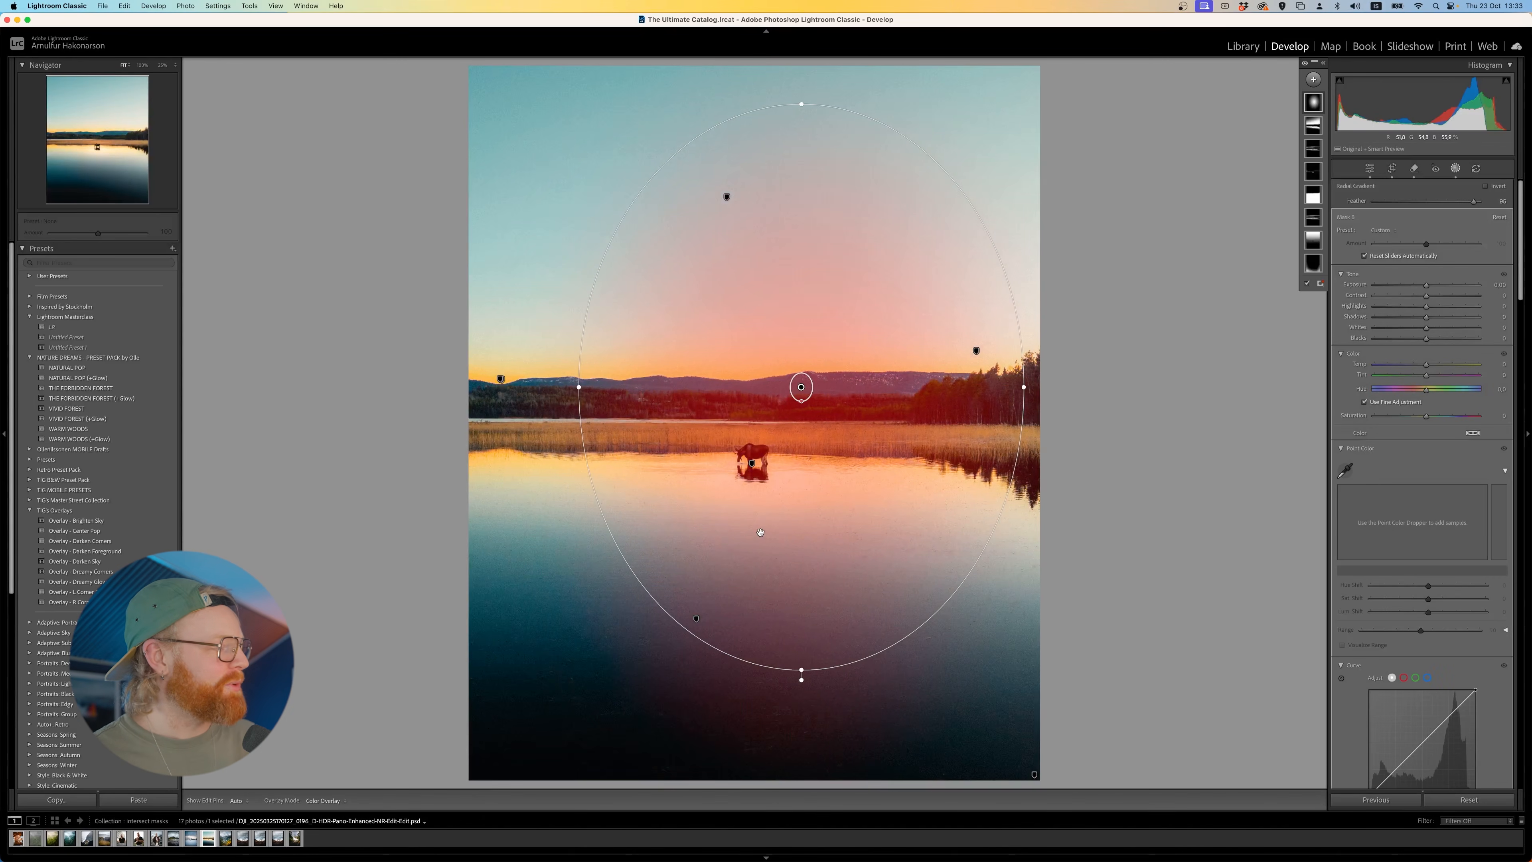
# - Adjust the radial gradient's width symmetrically and reposition it over the far shoreline above the moose
pyautogui.moveTo(578, 387); pyautogui.dragTo(495, 393)
pyautogui.moveTo(706, 365); pyautogui.dragTo(674, 381)
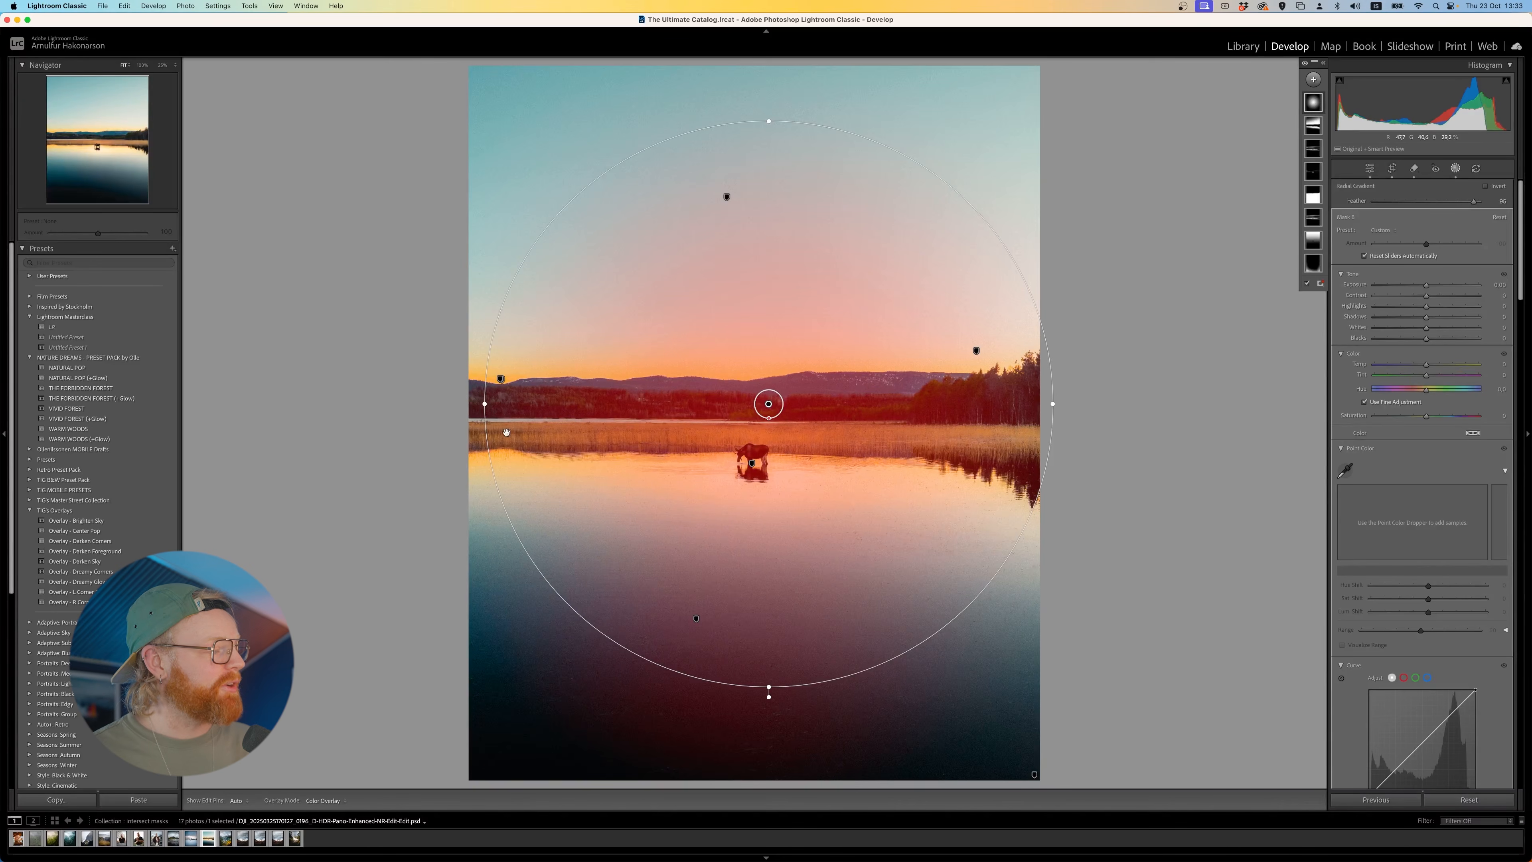
pyautogui.moveTo(484, 408); pyautogui.dragTo(531, 416)
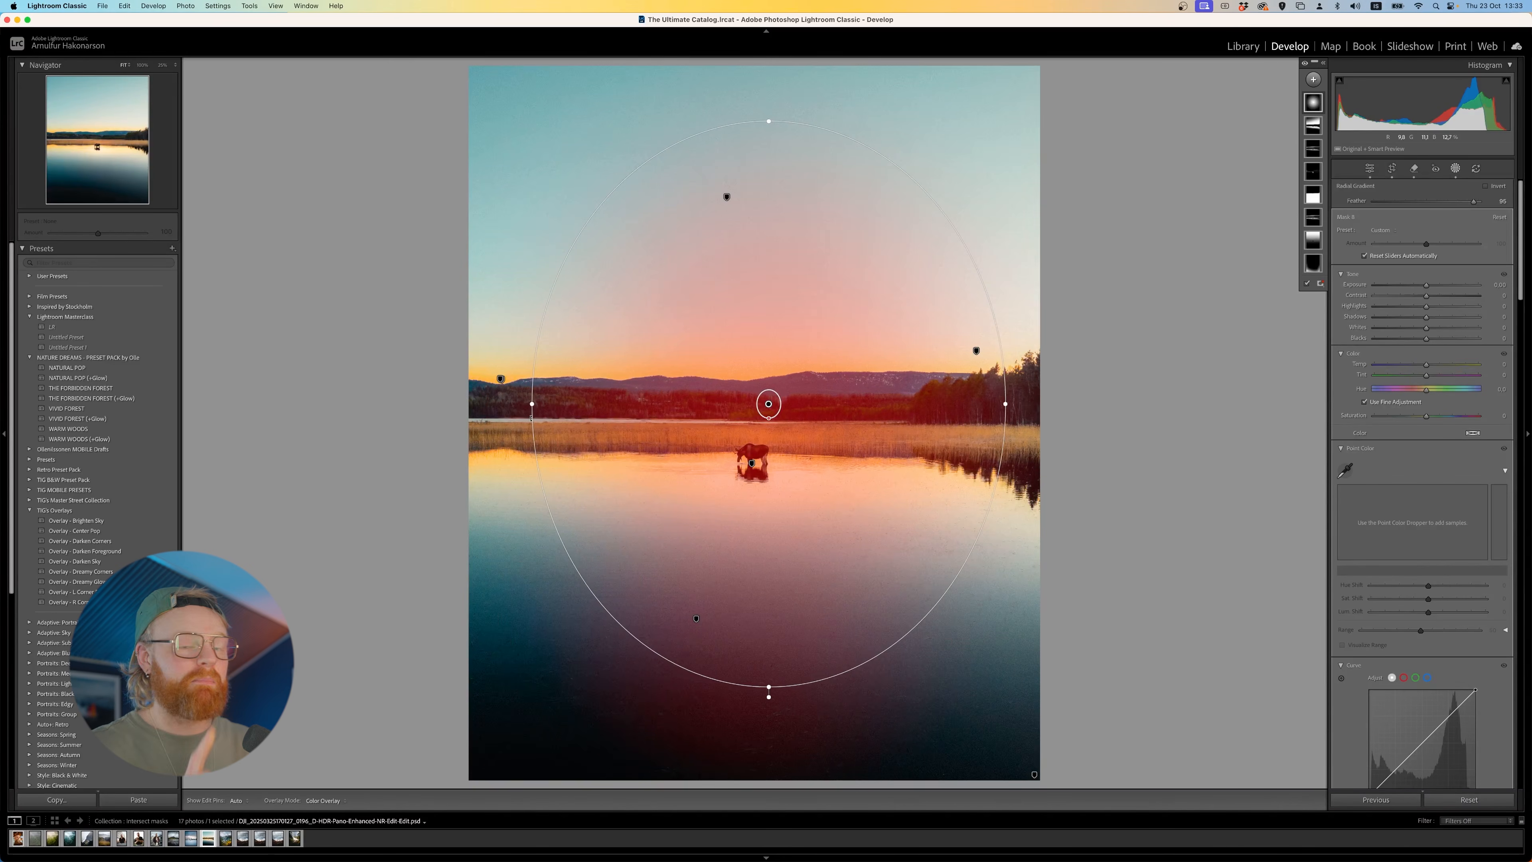
pyautogui.moveTo(715, 427); pyautogui.dragTo(755, 425)
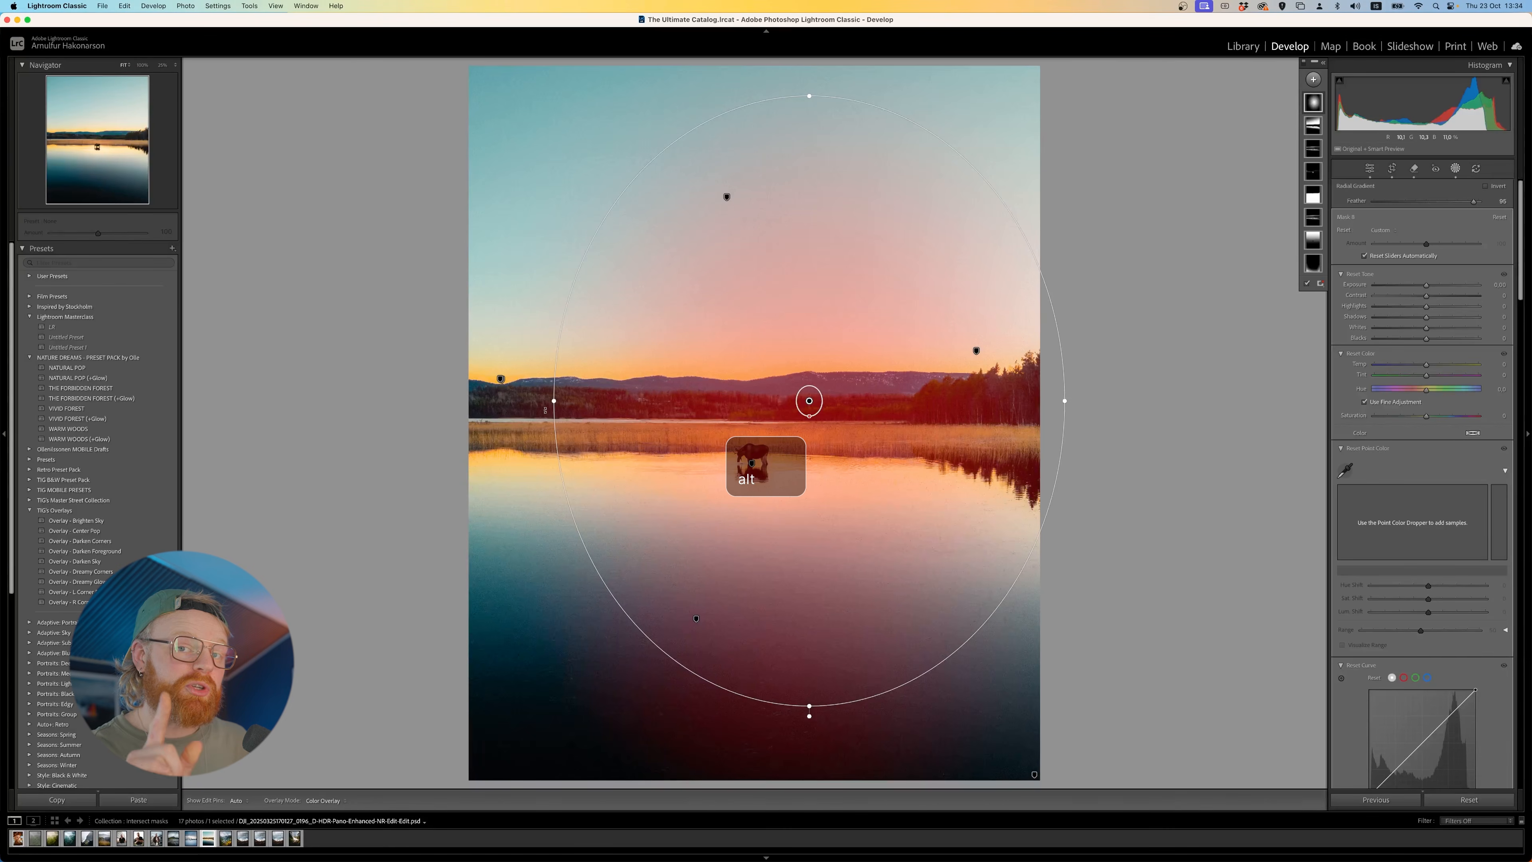
# - Resize the radial gradient from its left edge only, keeping the opposite edge fixed
pyautogui.press('alt')
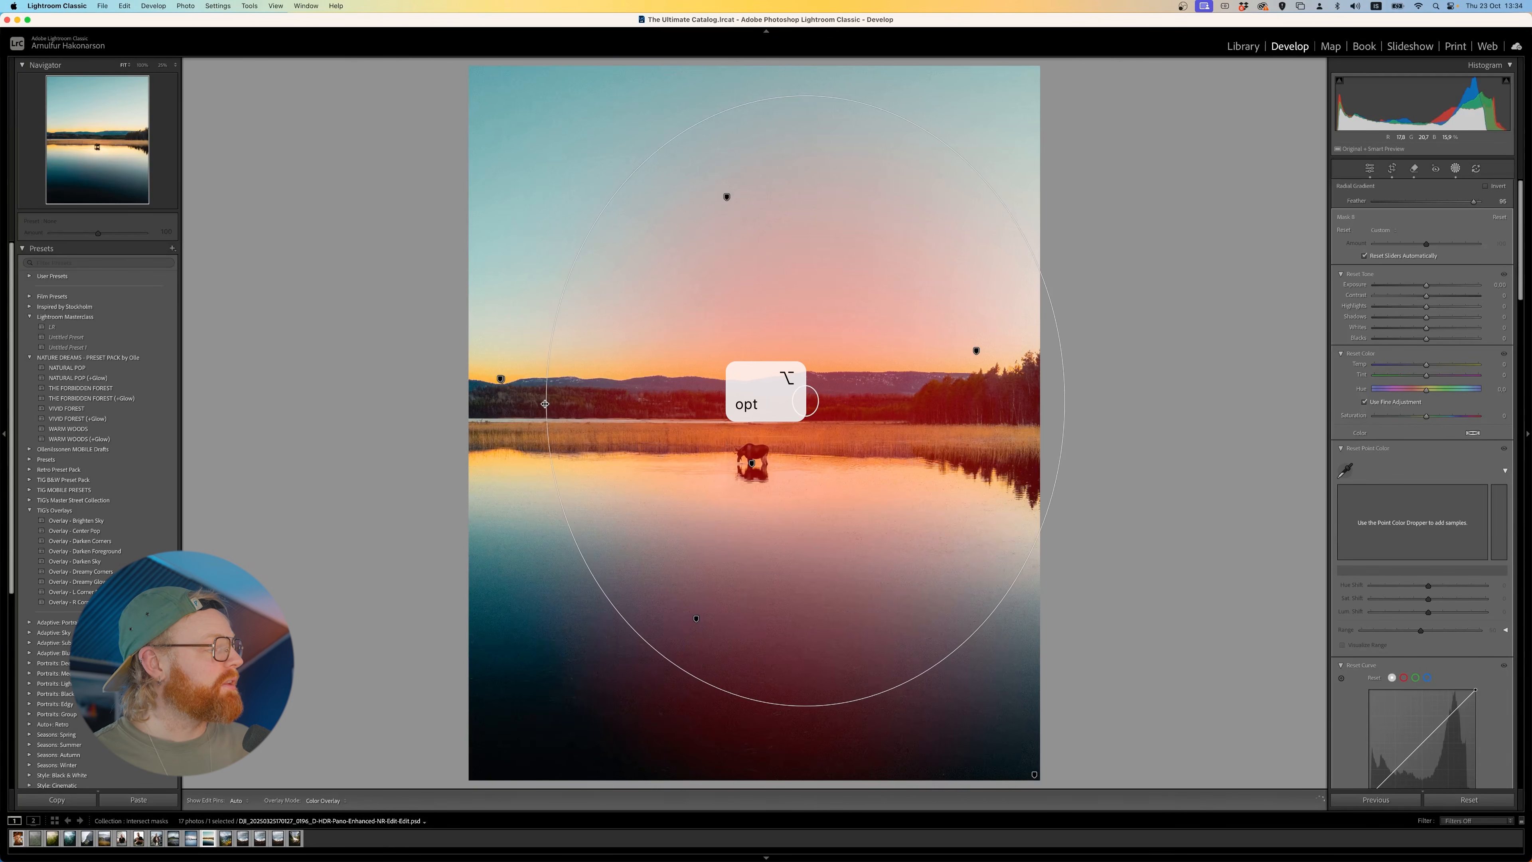
pyautogui.moveTo(554, 401); pyautogui.dragTo(466, 466)
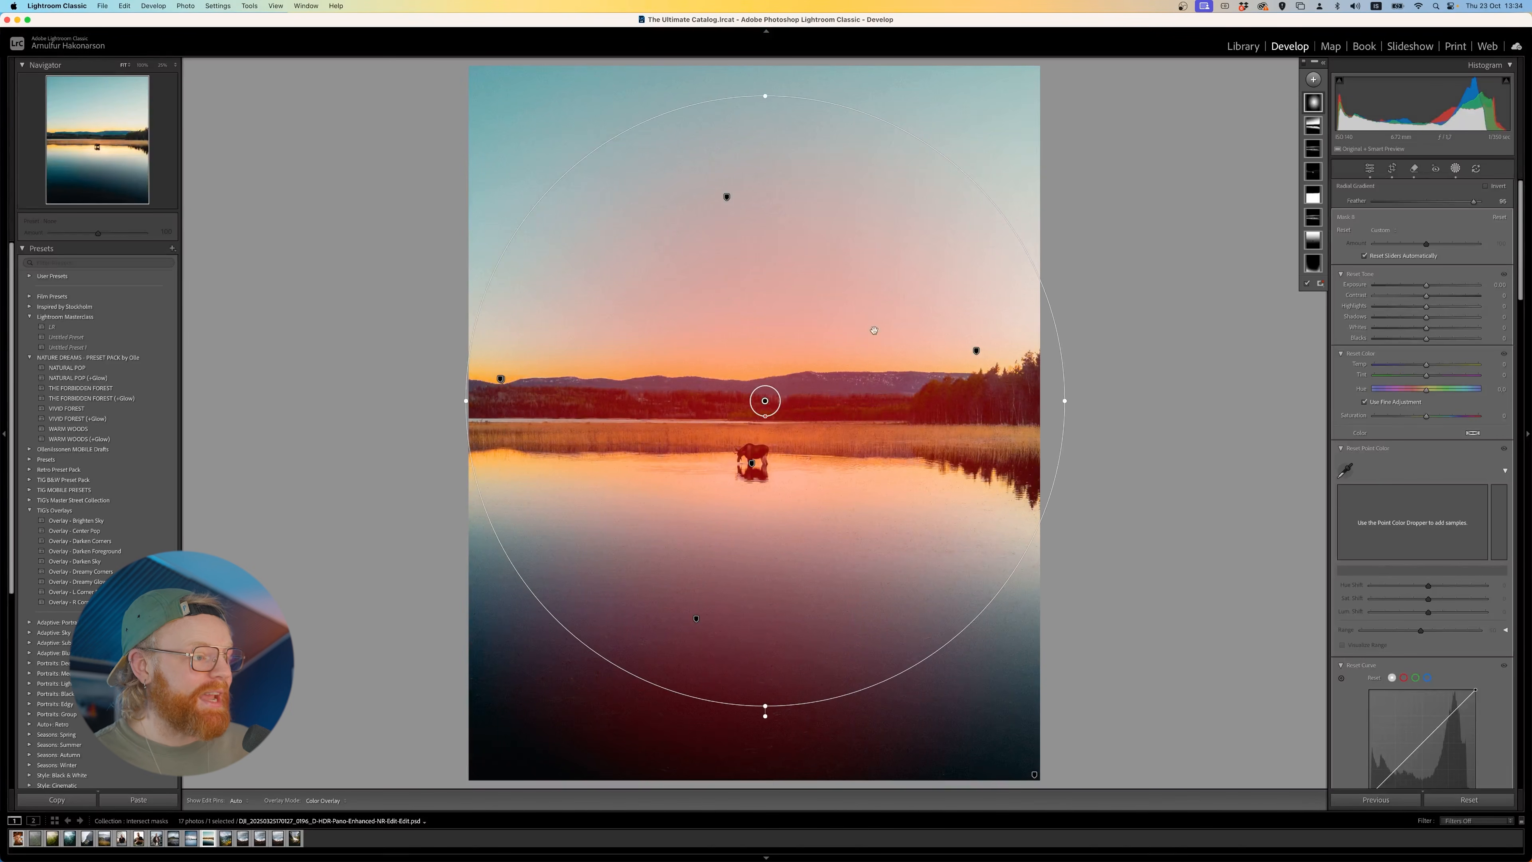
pyautogui.moveTo(471, 398); pyautogui.dragTo(608, 364)
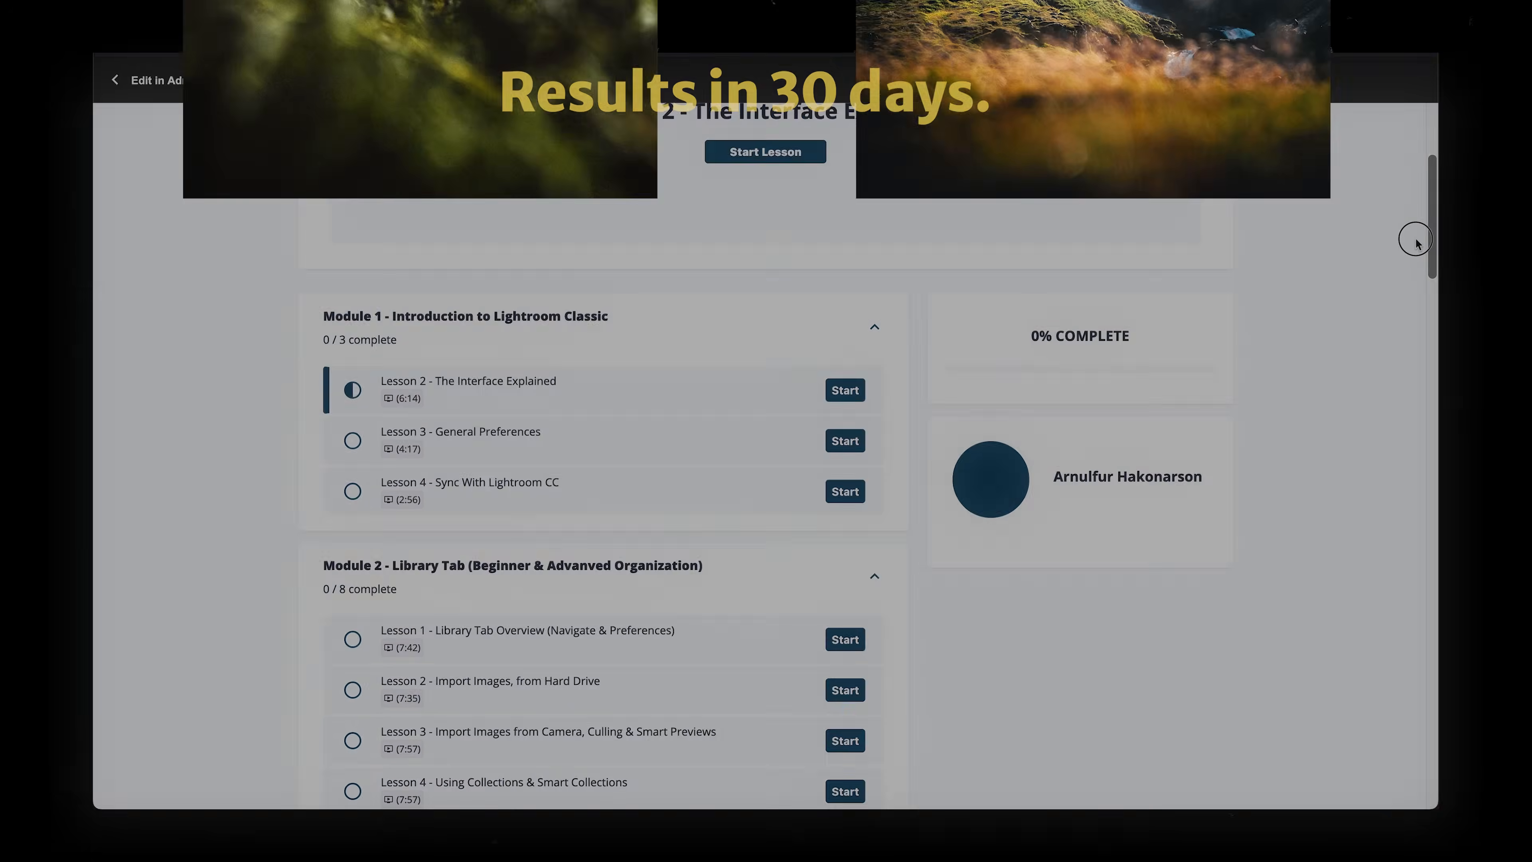
pyautogui.scroll(-8, 1418, 273)
pyautogui.scroll(-9, 1422, 319)
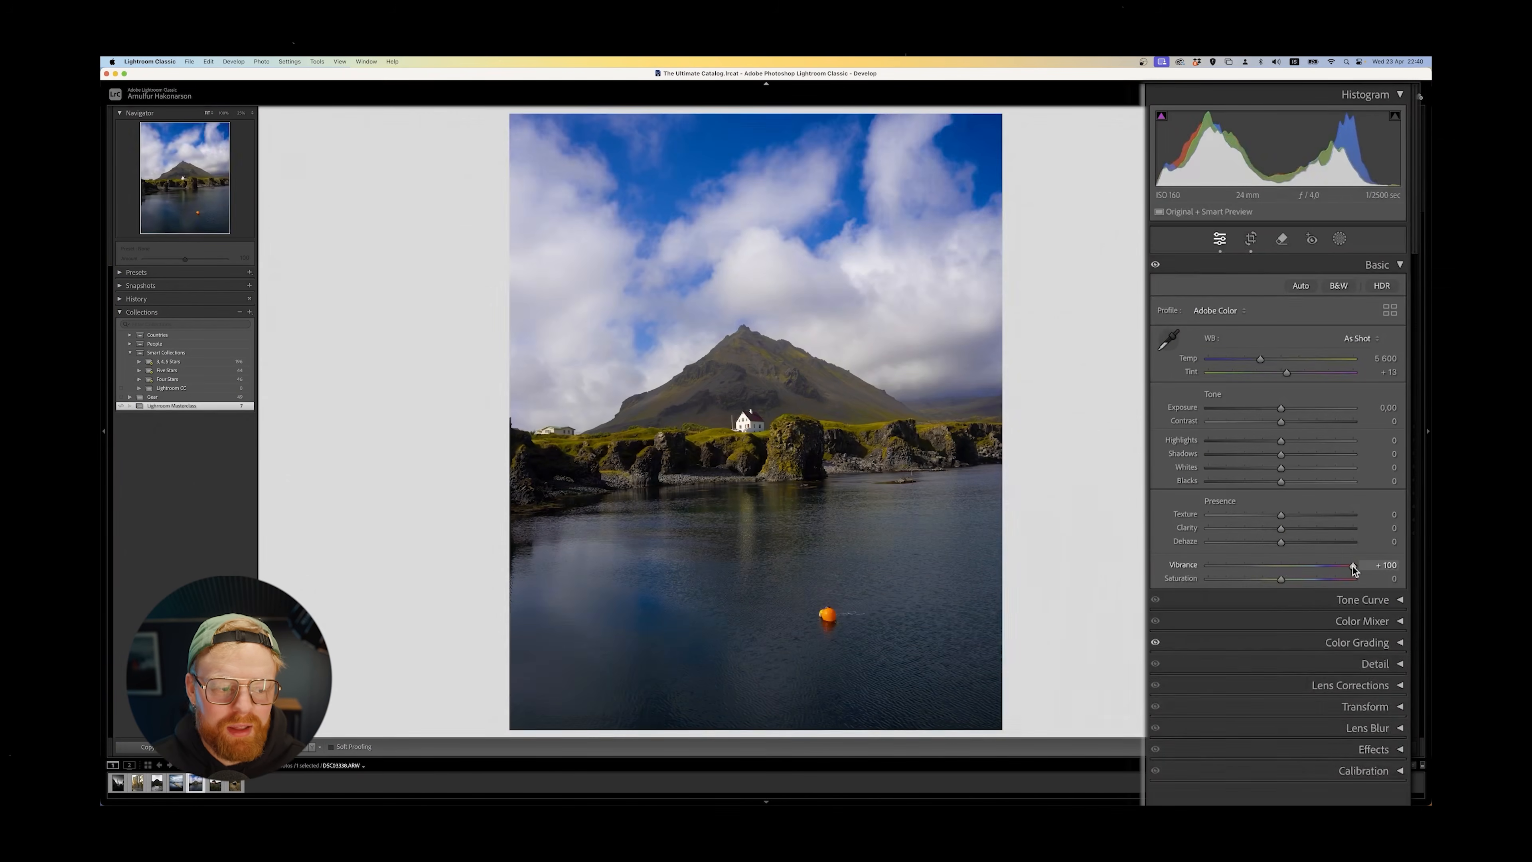
pyautogui.doubleClick(1353, 566)
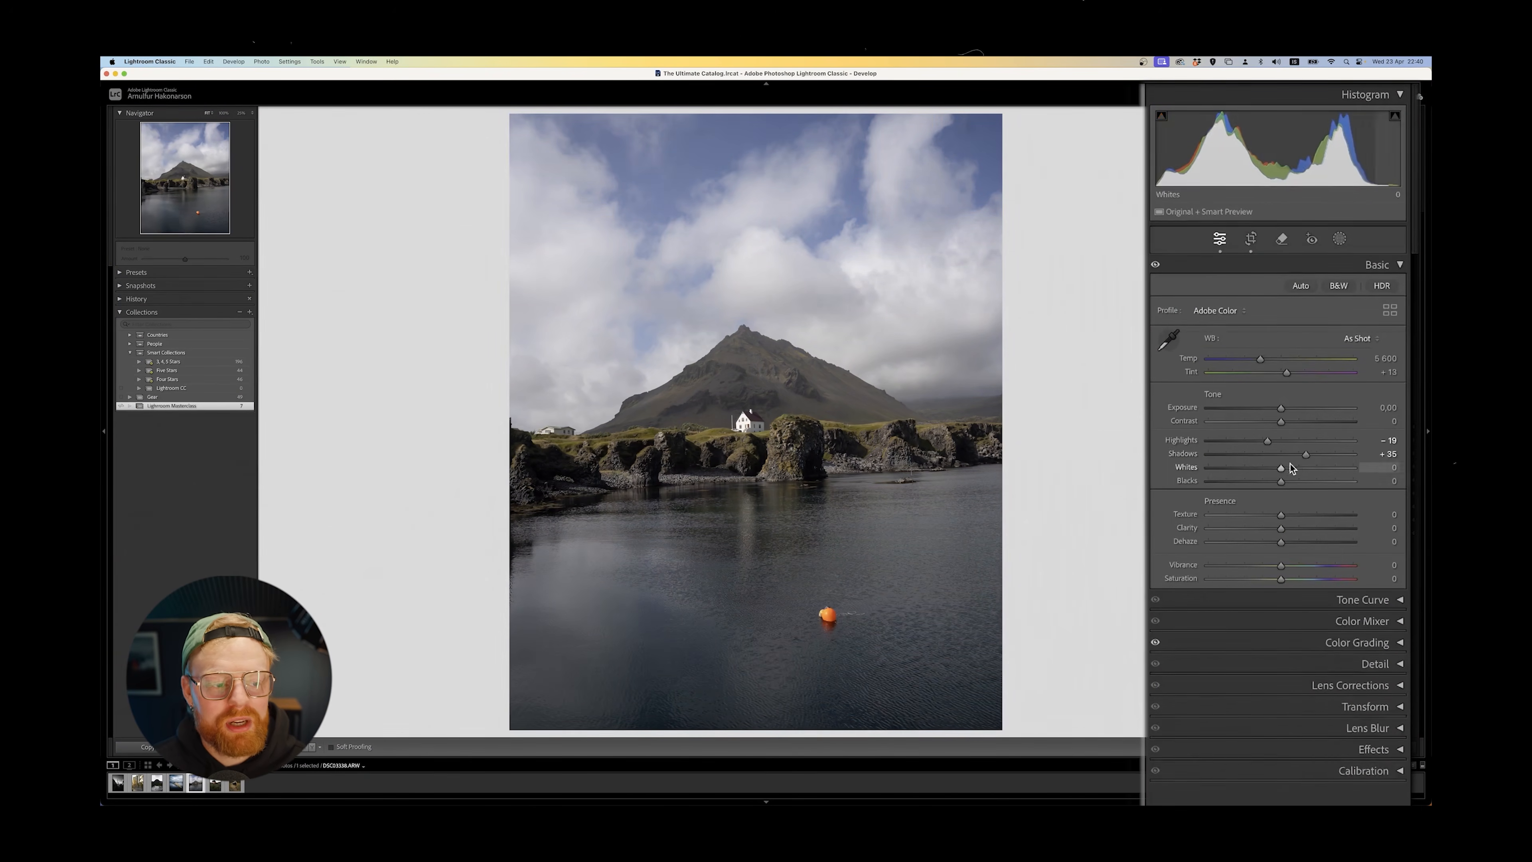
pyautogui.moveTo(1278, 480); pyautogui.dragTo(1248, 479)
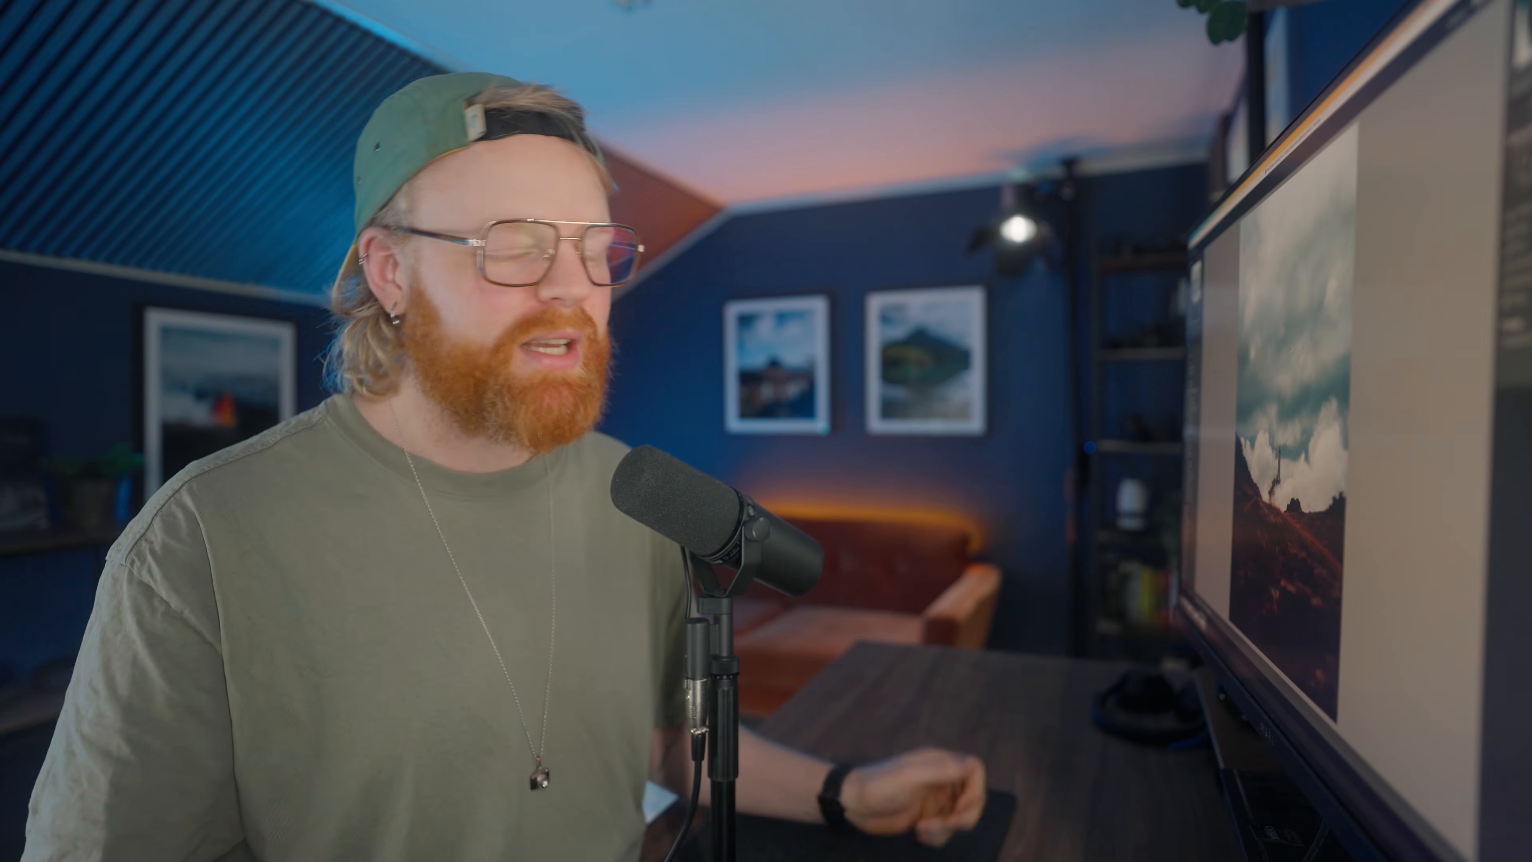
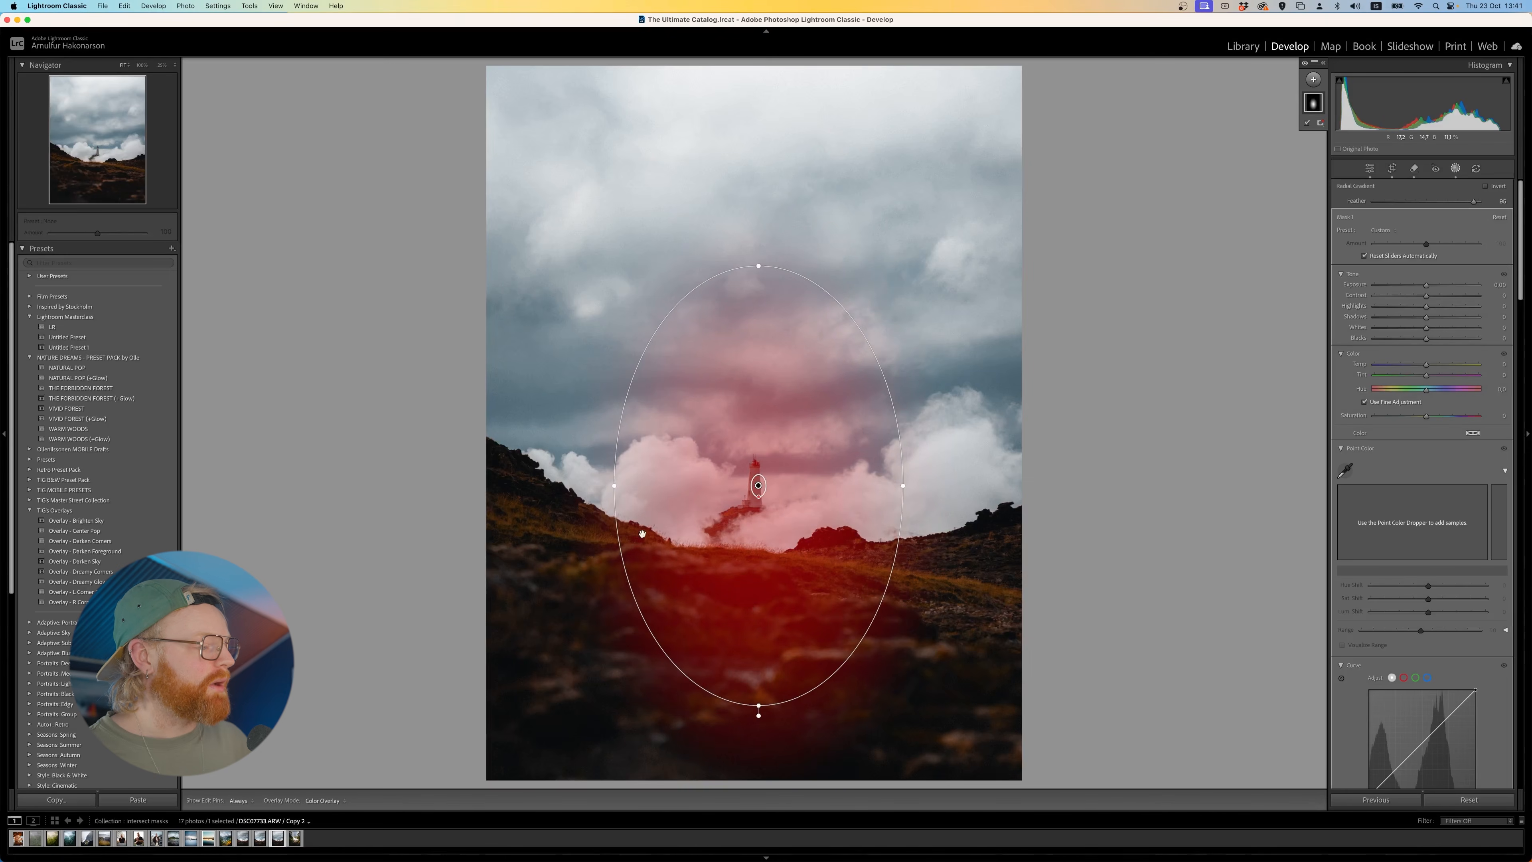
# - Enlarge the radial gradient around the lighthouse to nearly fill the frame, and raise its exposure, contrast and whites
pyautogui.moveTo(615, 487); pyautogui.dragTo(508, 486)
pyautogui.moveTo(1436, 288); pyautogui.dragTo(1434, 325)
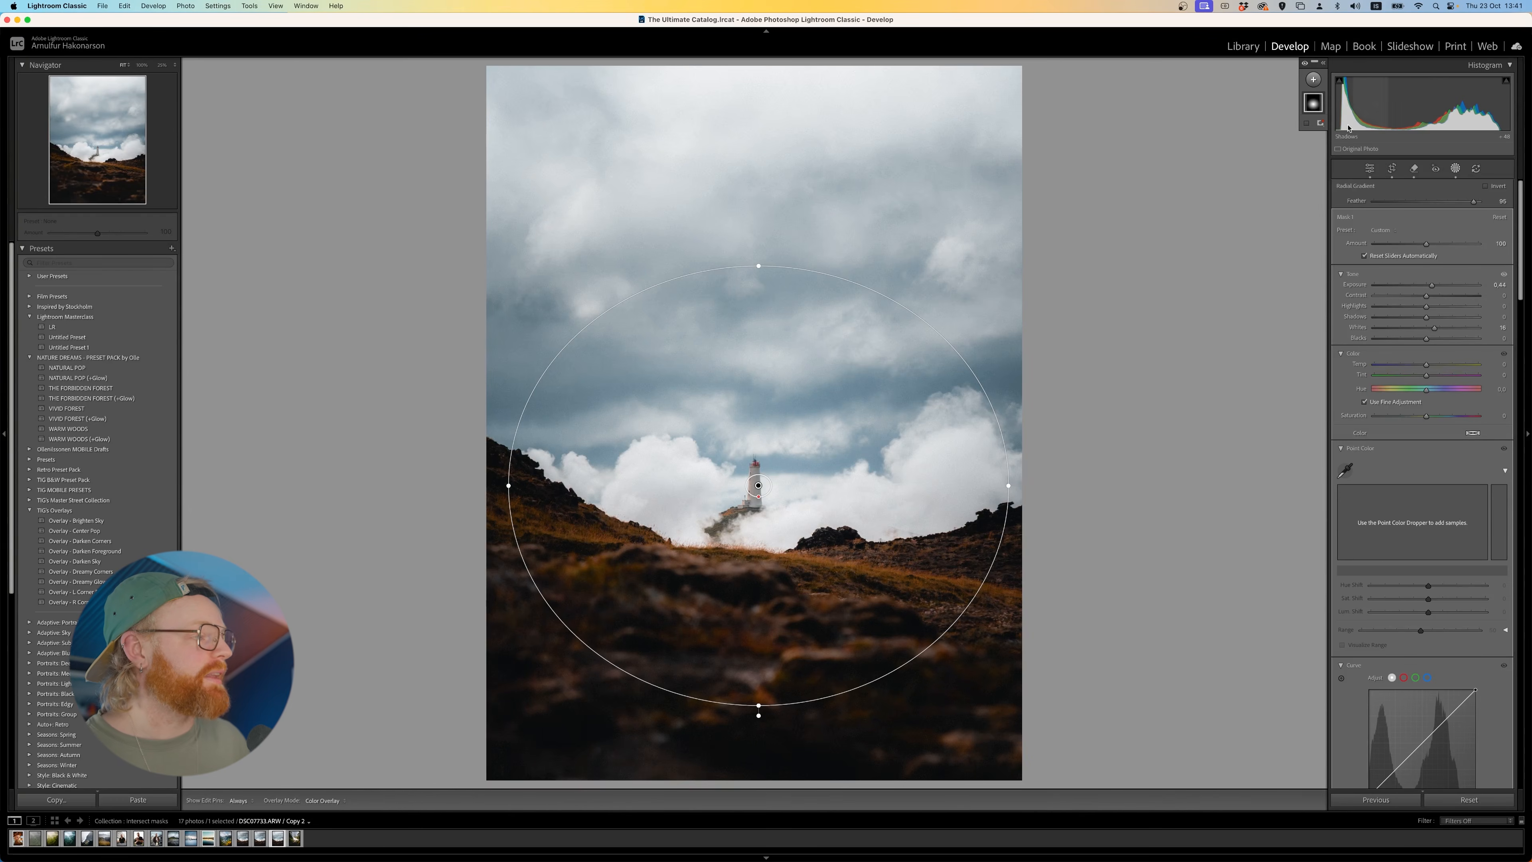
pyautogui.moveTo(758, 263); pyautogui.dragTo(759, 206)
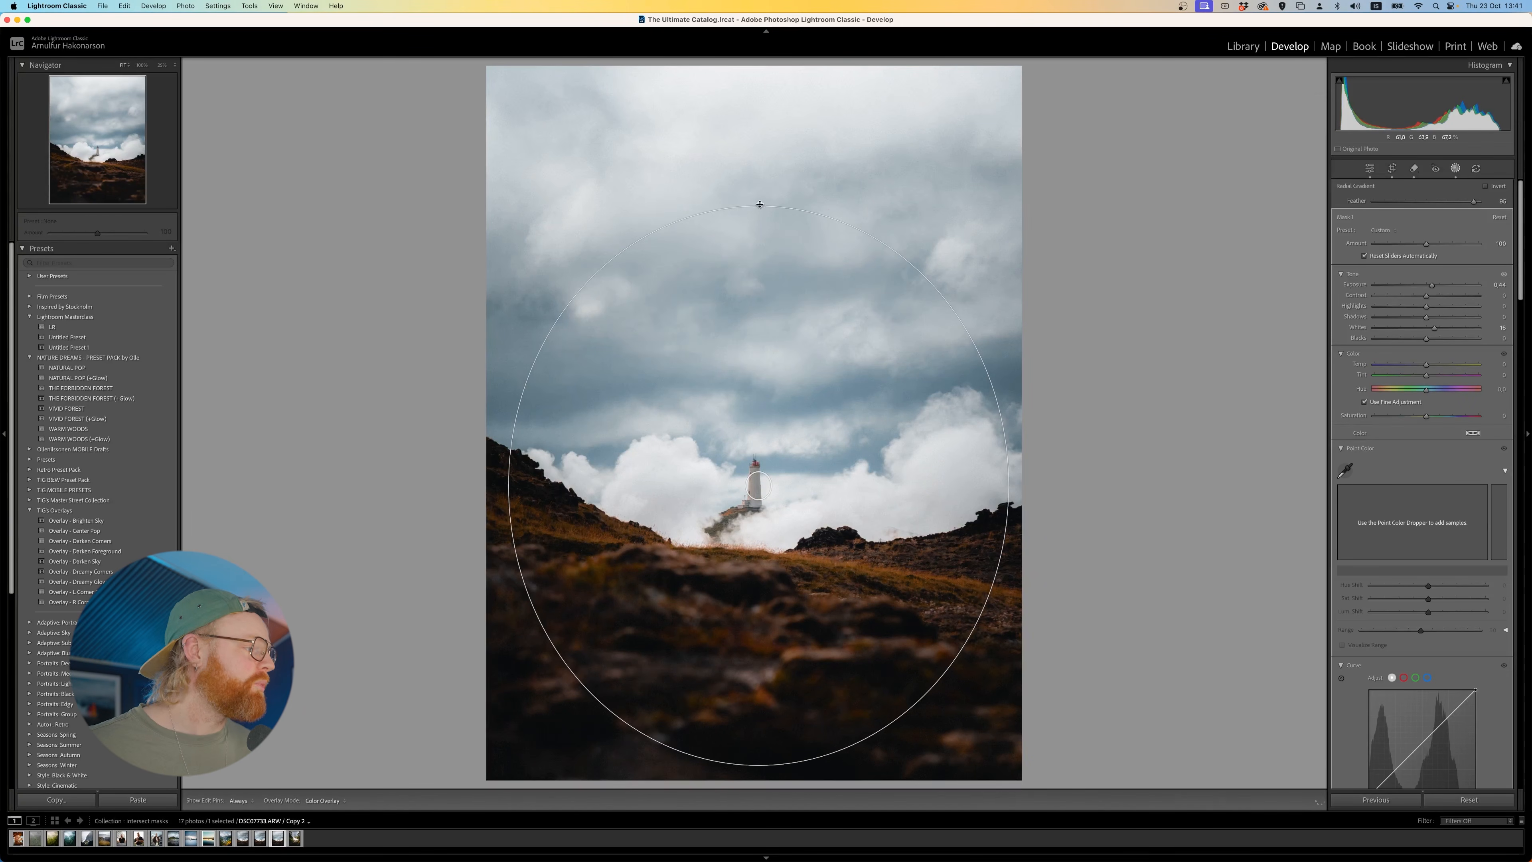
pyautogui.moveTo(510, 489); pyautogui.dragTo(474, 488)
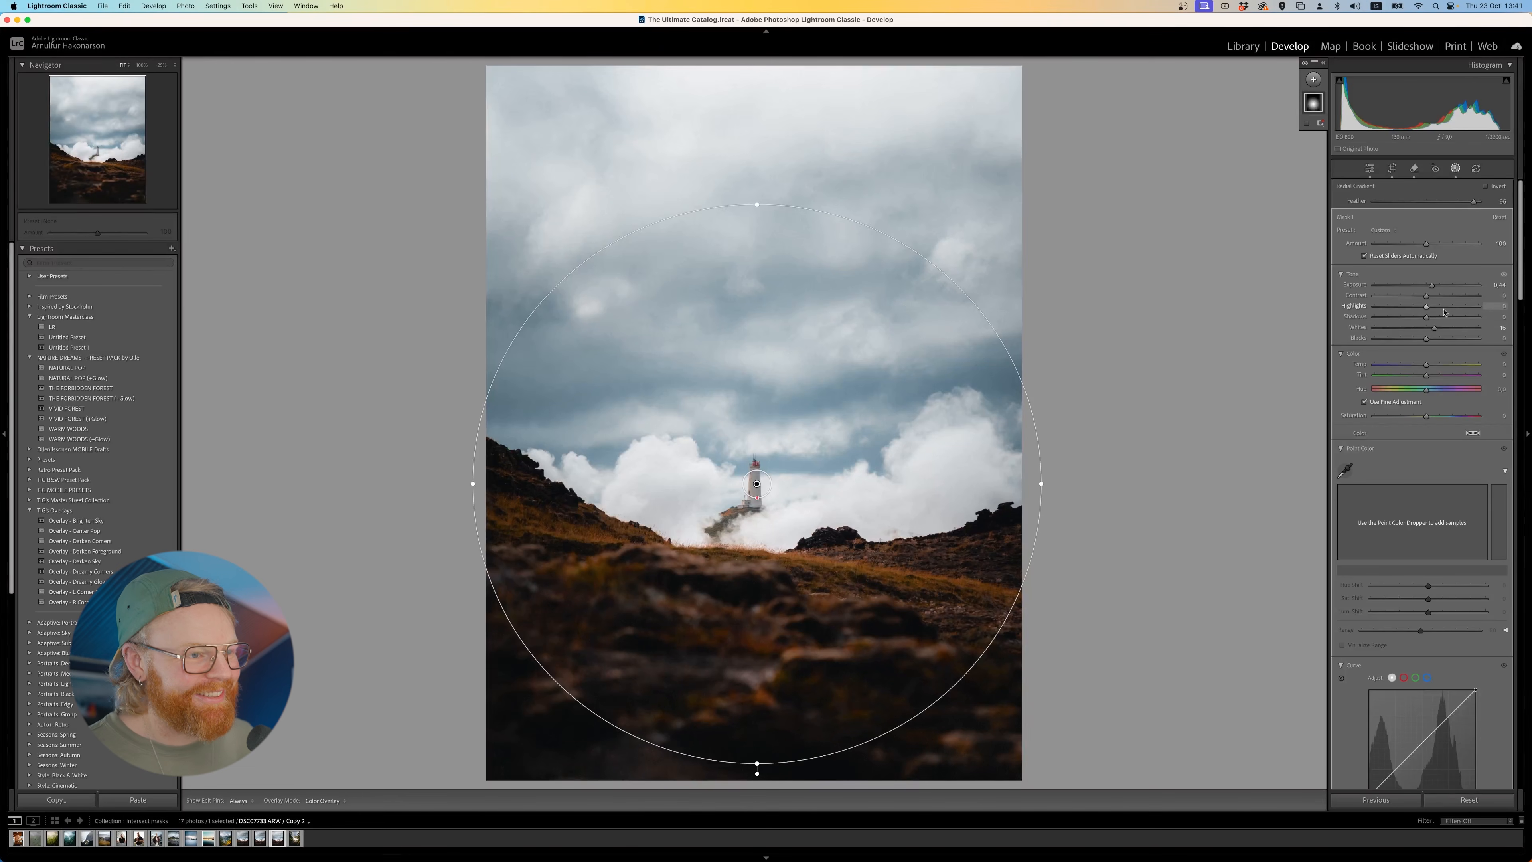
pyautogui.moveTo(1425, 318)
pyautogui.mouseDown()
pyautogui.moveTo(1430, 285)
pyautogui.moveTo(1435, 297)
pyautogui.mouseUp()
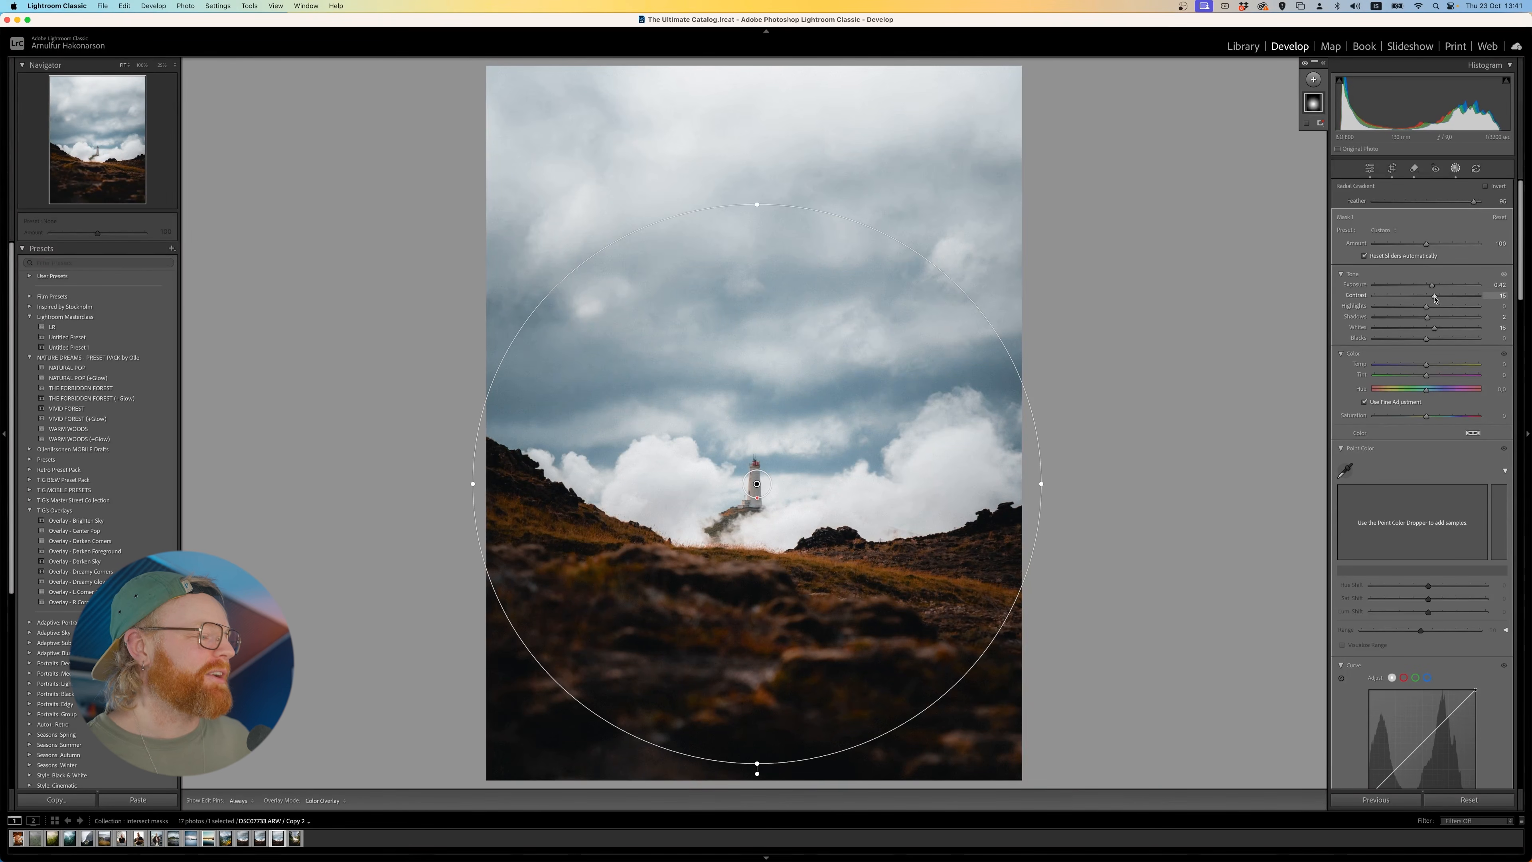
# - Add a brush mask over the photo's outer areas and set its exposure to -0.15 and contrast to 3
pyautogui.click(1316, 80)
pyautogui.click(1329, 186)
pyautogui.scroll(10, 451, 507)
pyautogui.moveTo(405, 477)
pyautogui.mouseDown()
pyautogui.moveTo(417, 860)
pyautogui.moveTo(836, 860)
pyautogui.moveTo(1043, 634)
pyautogui.moveTo(1043, 410)
pyautogui.mouseUp()
pyautogui.moveTo(1427, 334); pyautogui.dragTo(1428, 349)
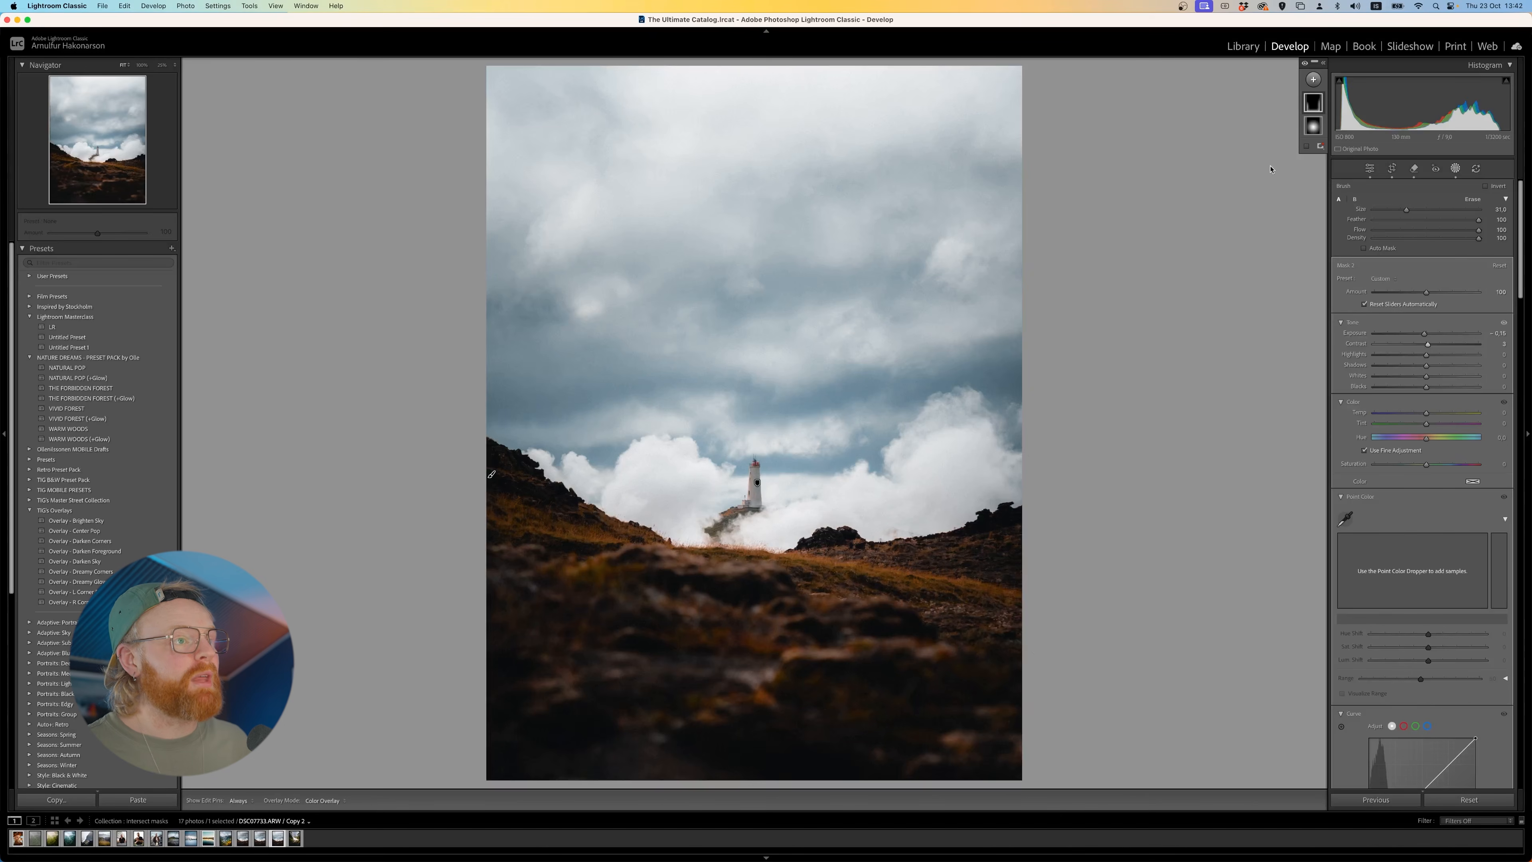
# - Add a linear gradient mask over the dark foreground, fading upward from the photo's lower edge to the horizon below the lighthouse
pyautogui.moveTo(1313, 101)
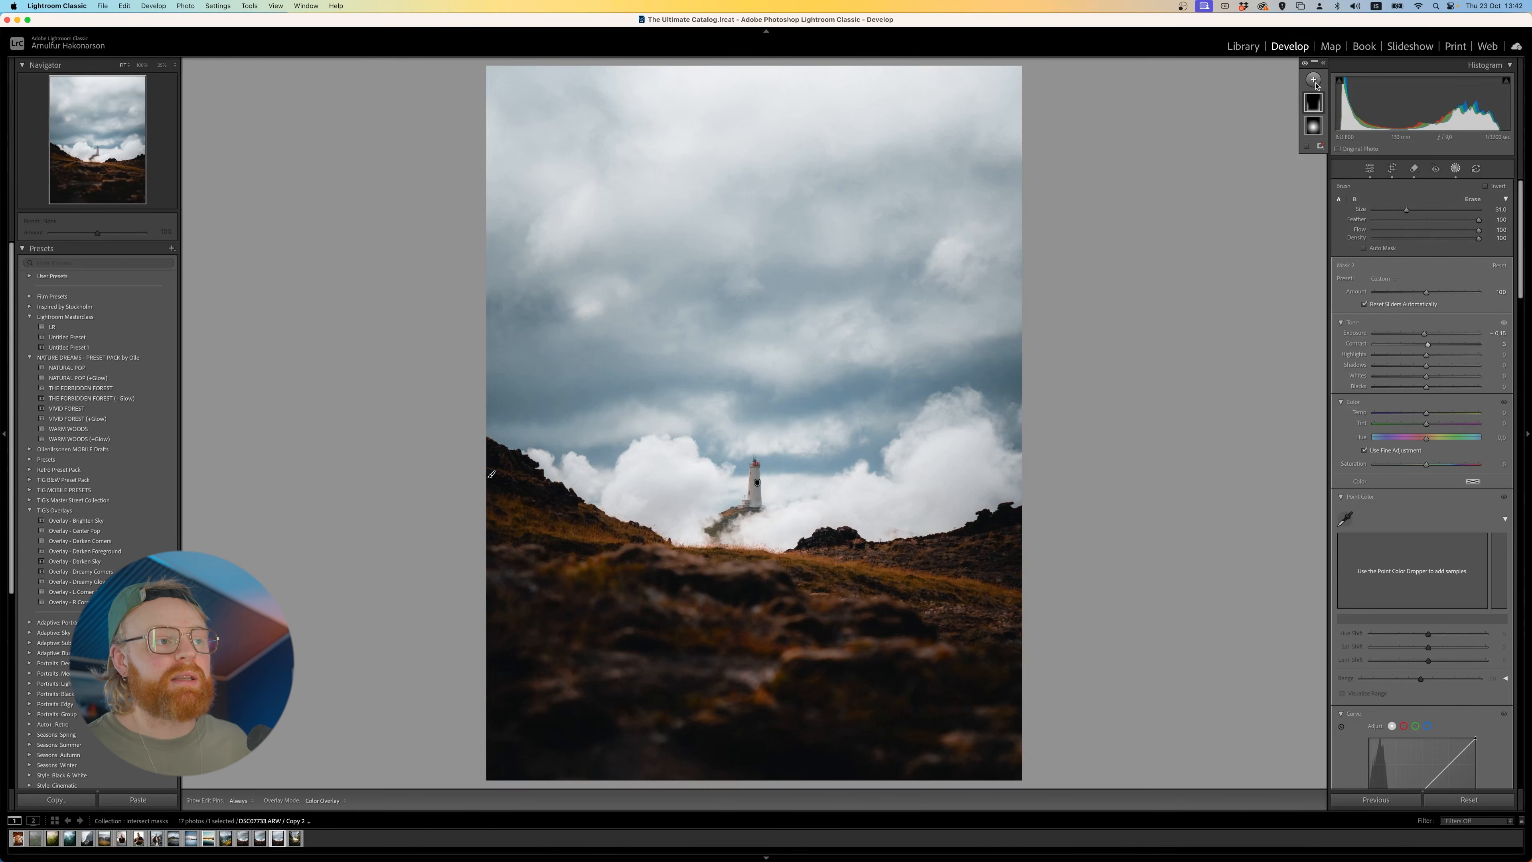
pyautogui.click(1313, 79)
pyautogui.click(1332, 200)
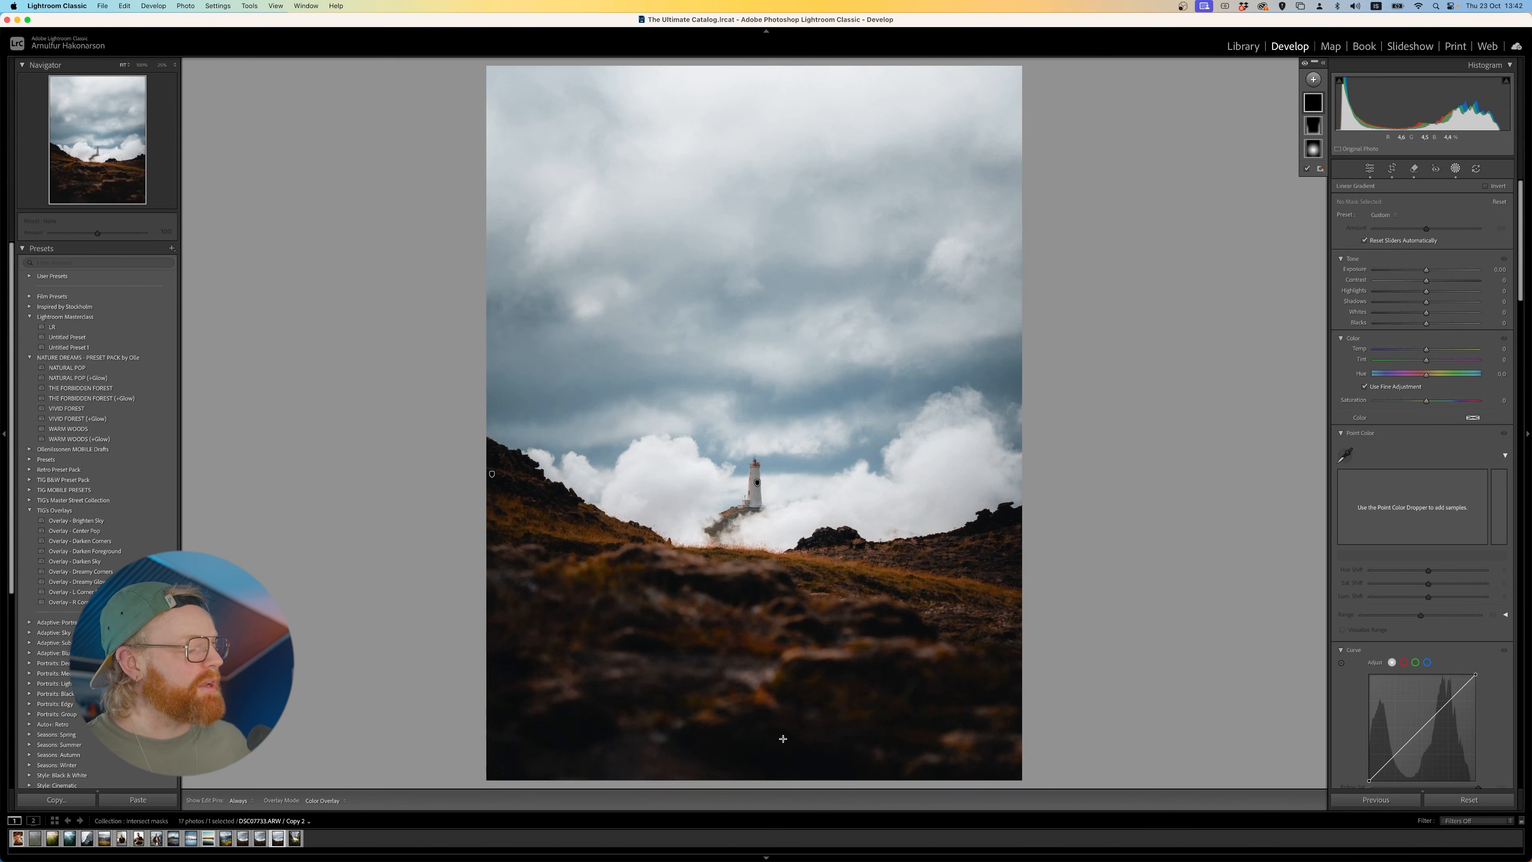
pyautogui.moveTo(760, 751); pyautogui.dragTo(765, 857)
pyautogui.moveTo(762, 669); pyautogui.dragTo(767, 759)
pyautogui.moveTo(763, 579); pyautogui.dragTo(764, 543)
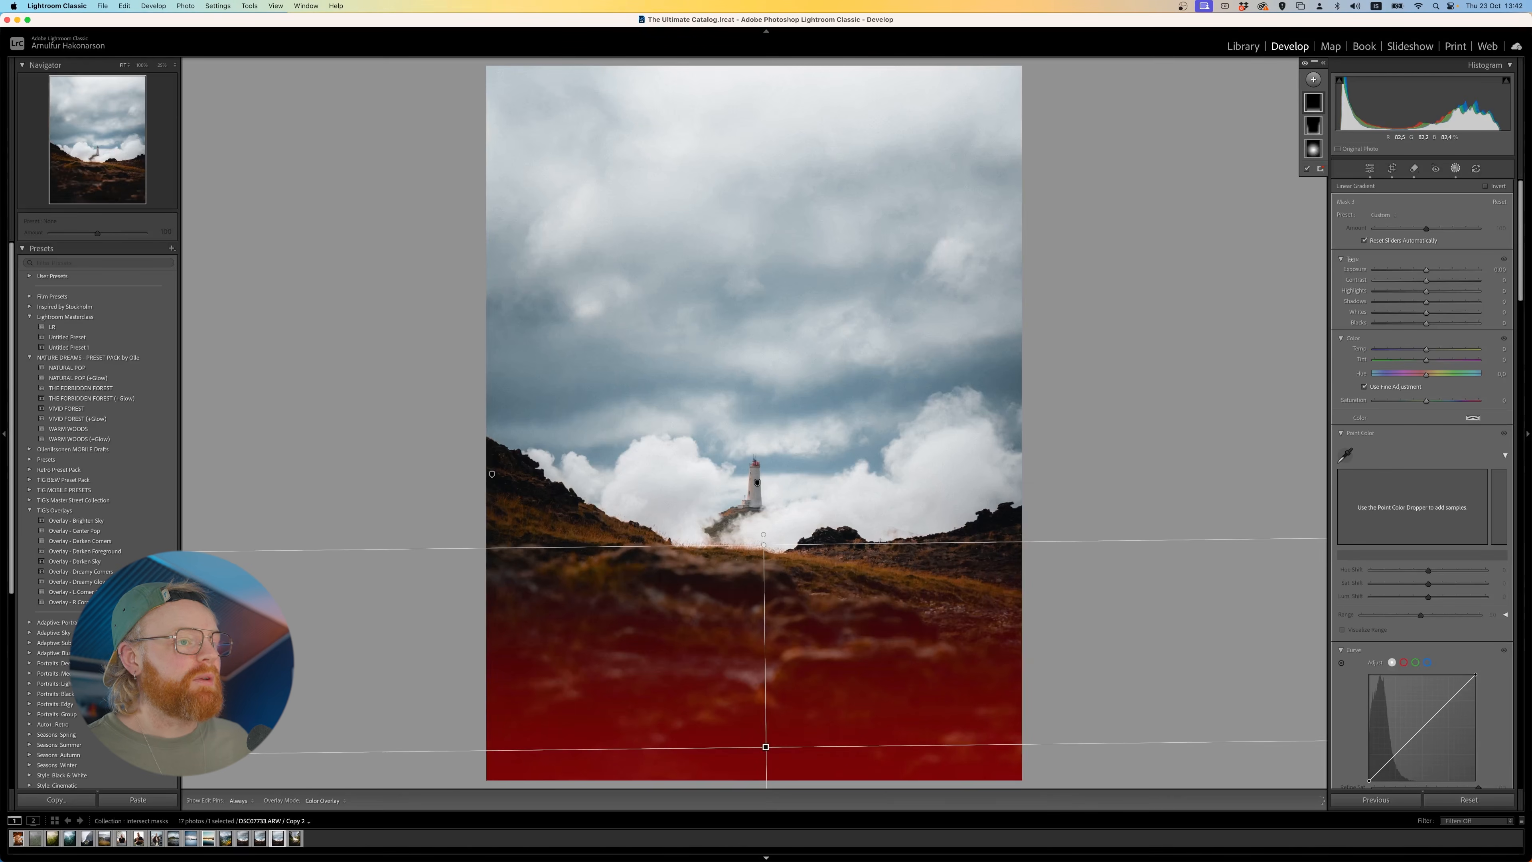
# - Darken the foreground linear gradient with slightly more contrast, and set the lighthouse radial mask's exposure to 0.24
pyautogui.moveTo(1428, 271); pyautogui.dragTo(1431, 280)
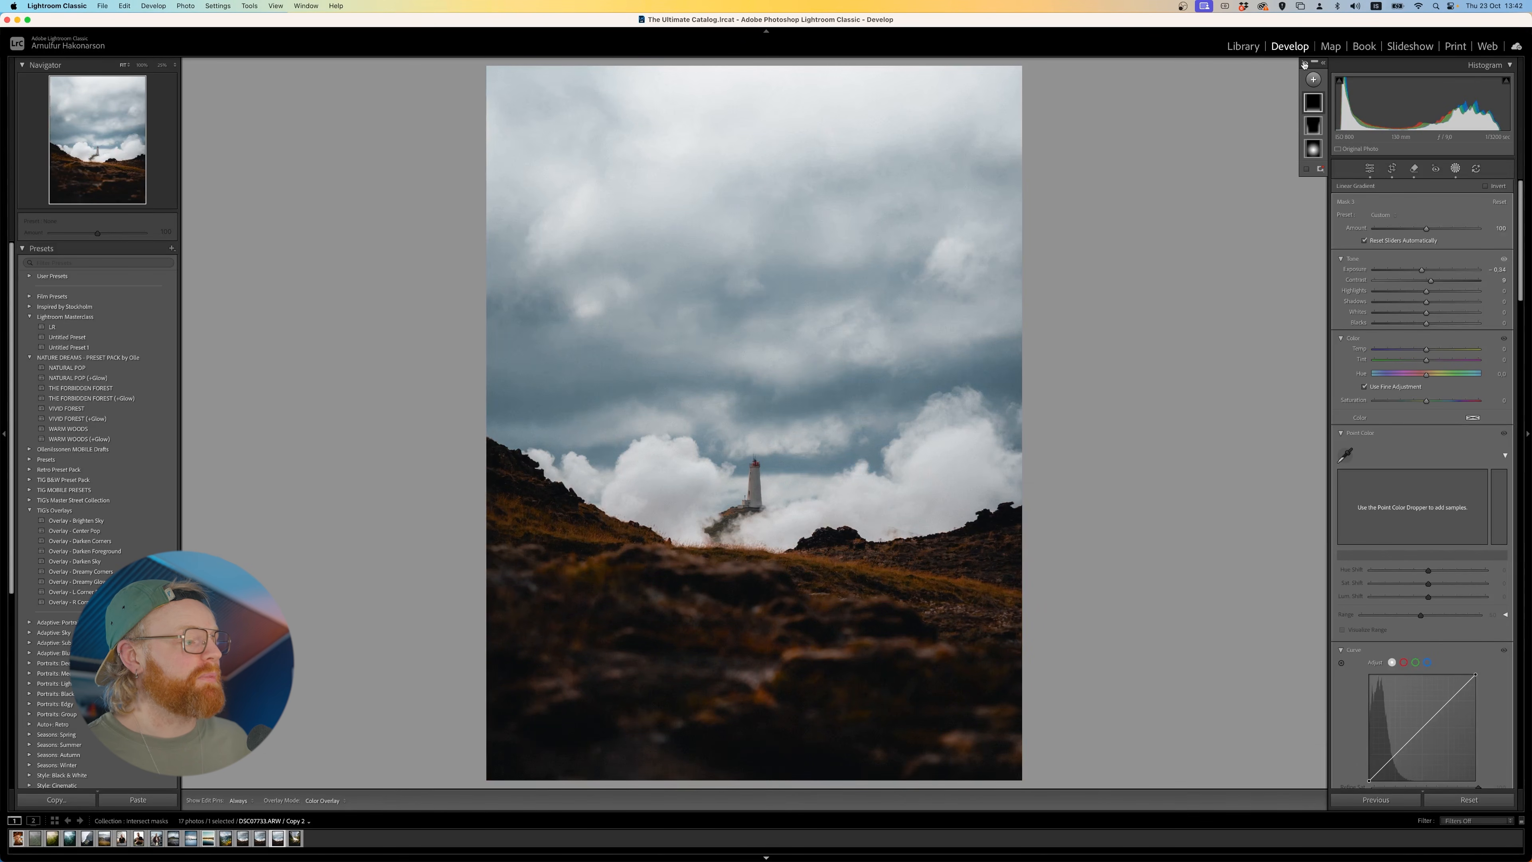
pyautogui.click(1313, 149)
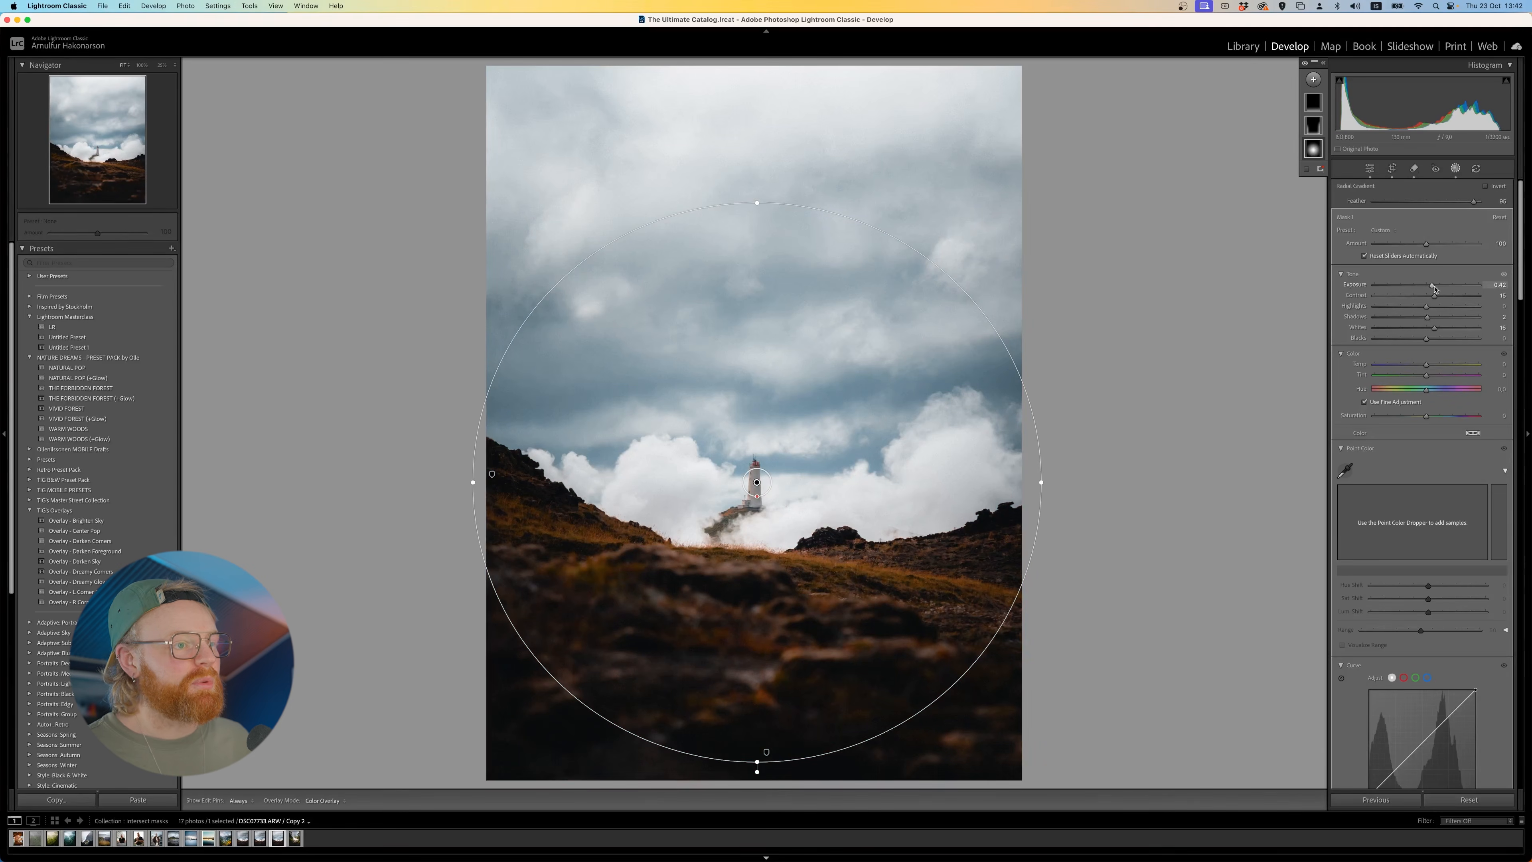
pyautogui.moveTo(1434, 286); pyautogui.dragTo(1431, 289)
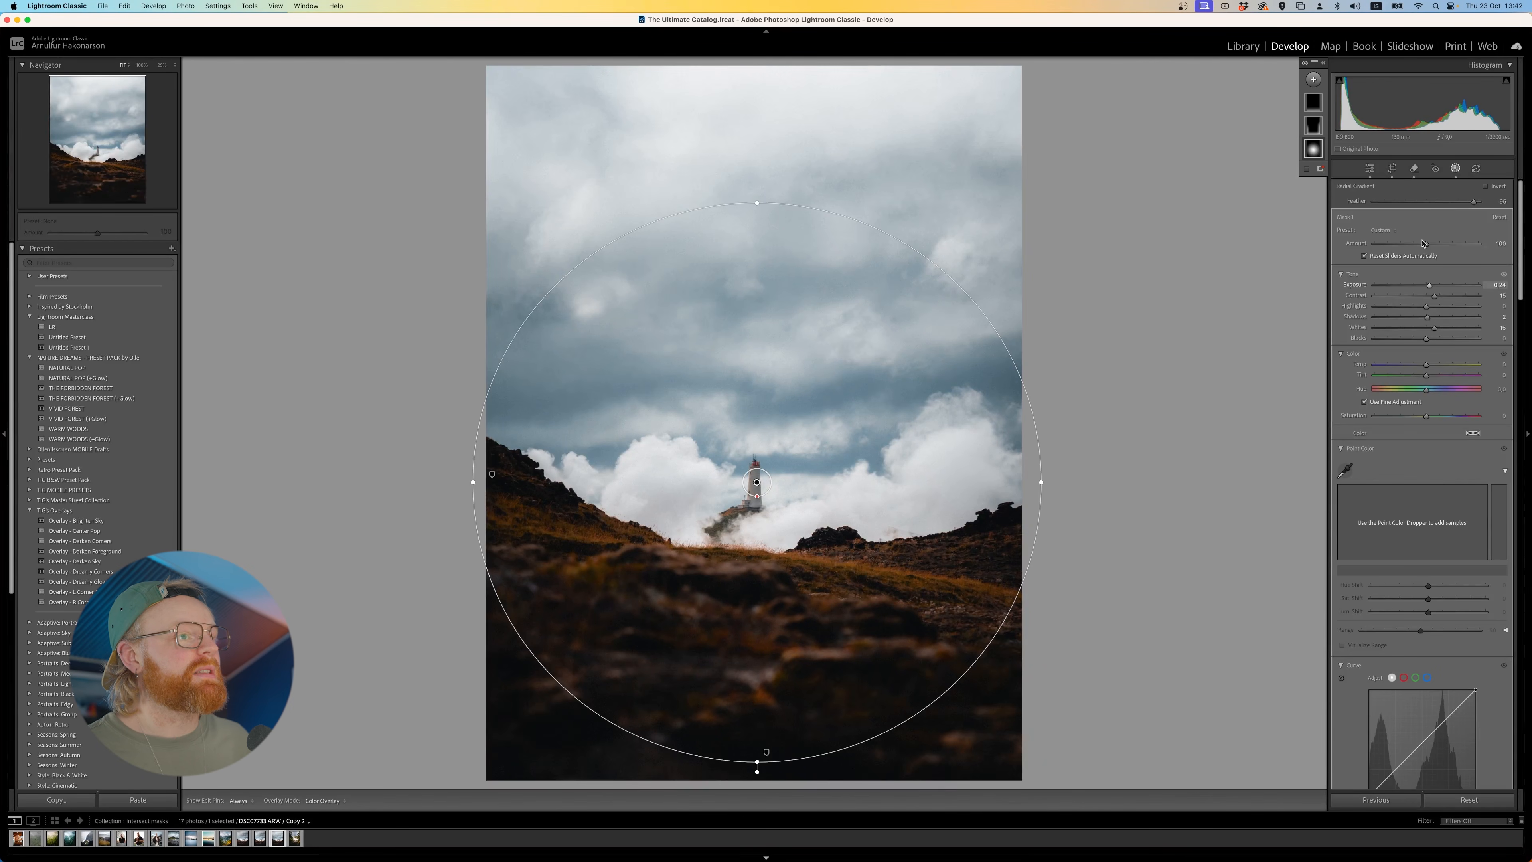
# - Add a large radial gradient mask centred outside the photo's upper-left edge, reaching over the left sky and hillside
pyautogui.click(1313, 80)
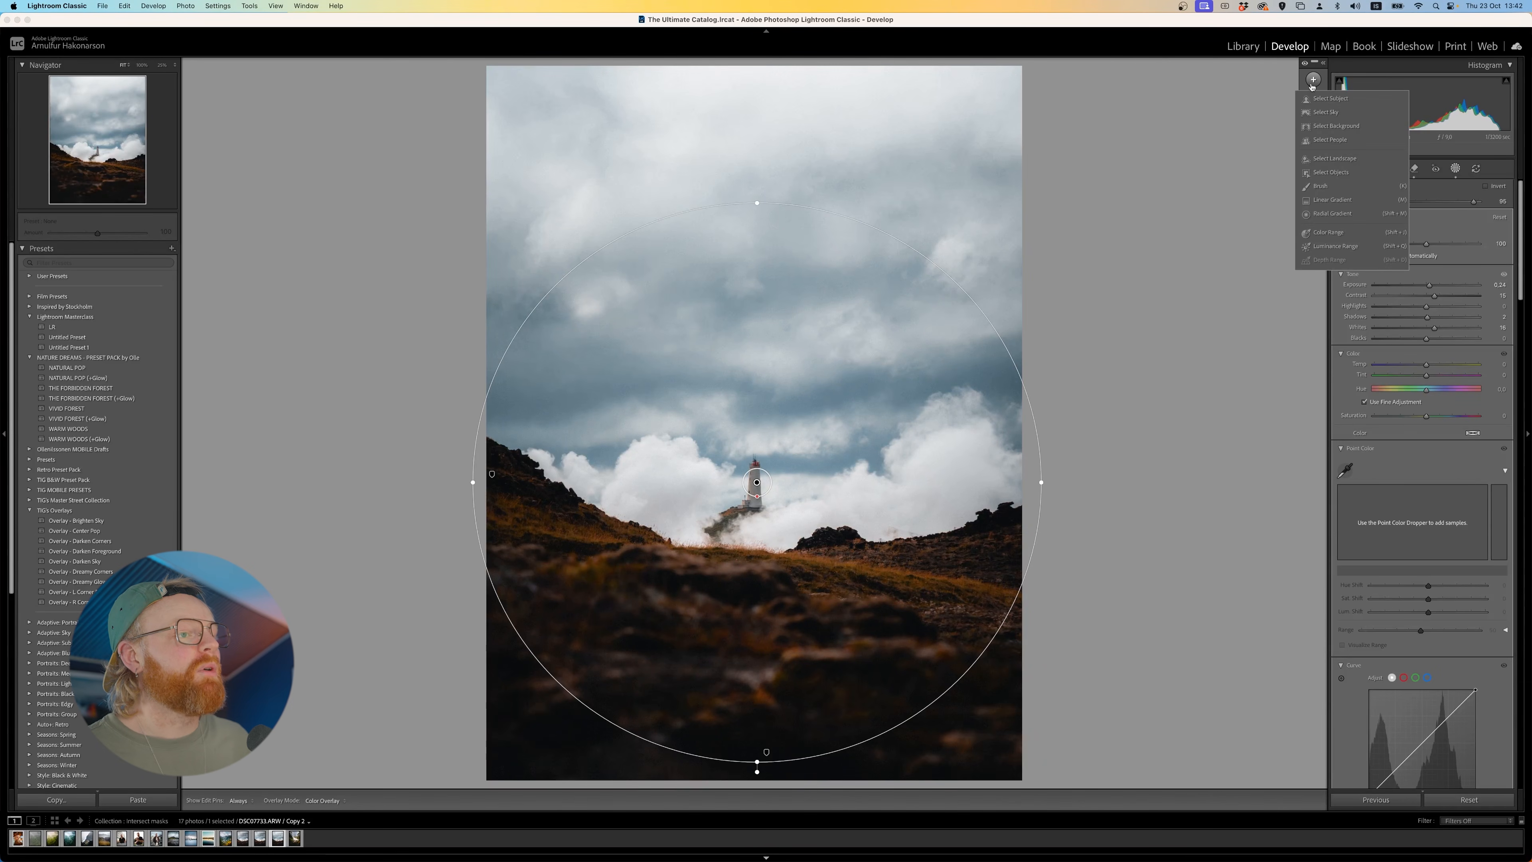
pyautogui.click(1332, 214)
pyautogui.click(162, 65)
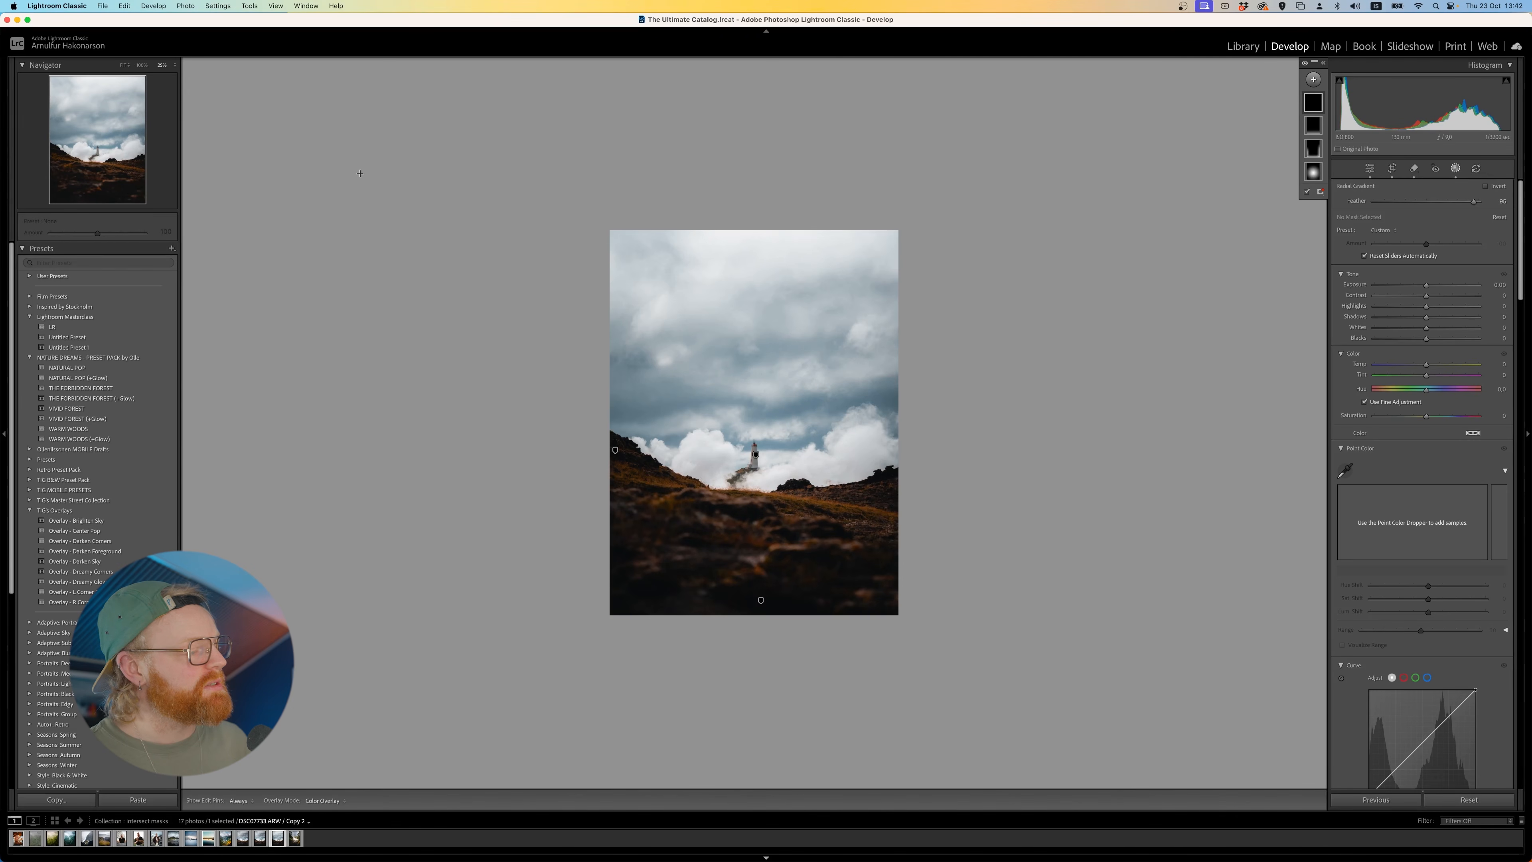
pyautogui.moveTo(555, 245); pyautogui.dragTo(626, 401)
pyautogui.moveTo(626, 328); pyautogui.dragTo(630, 317)
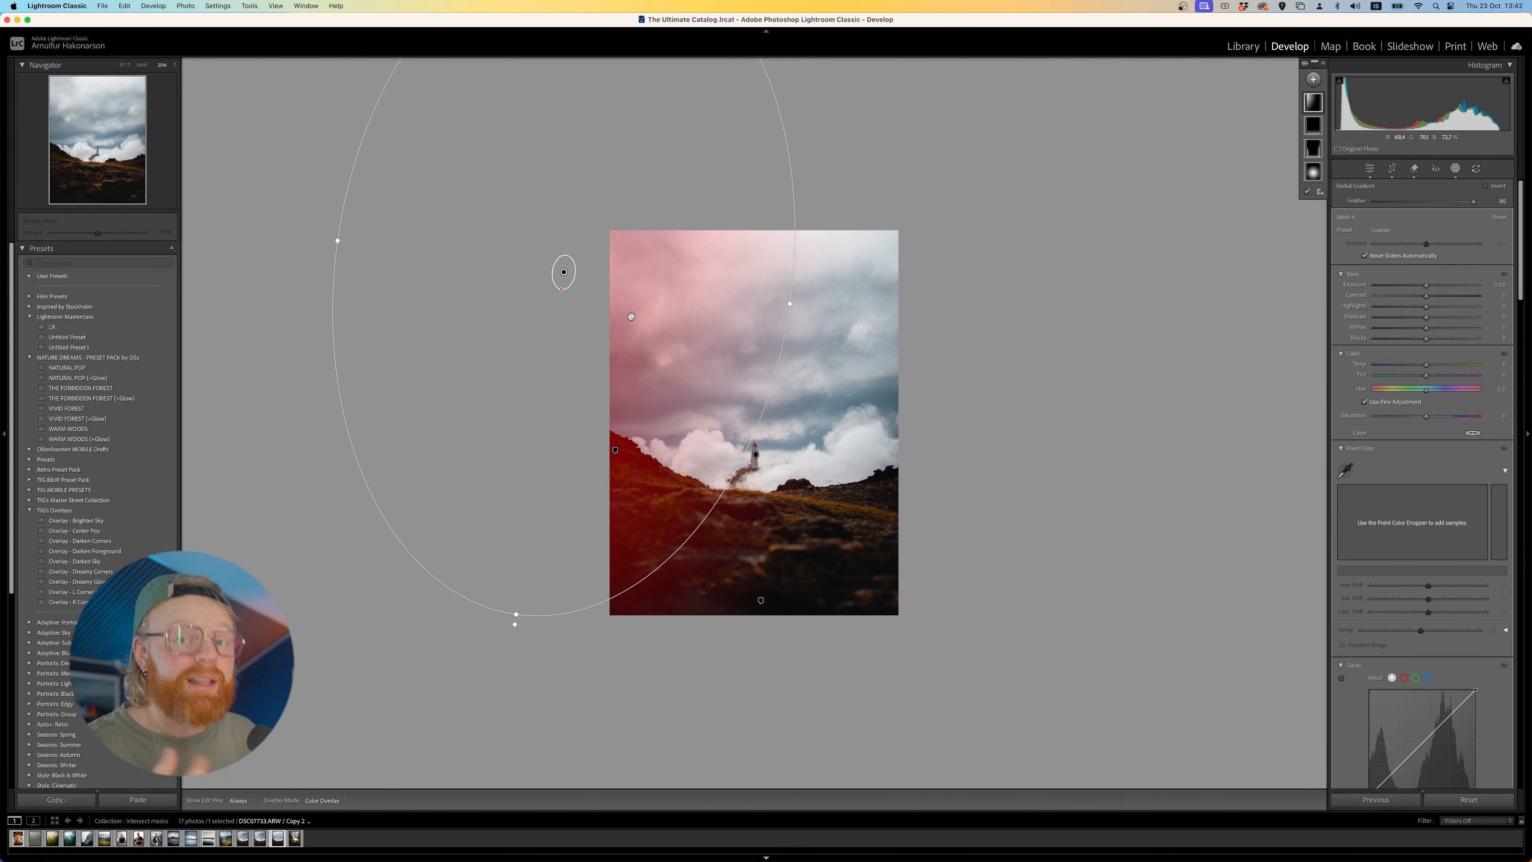
pyautogui.moveTo(603, 285); pyautogui.dragTo(620, 274)
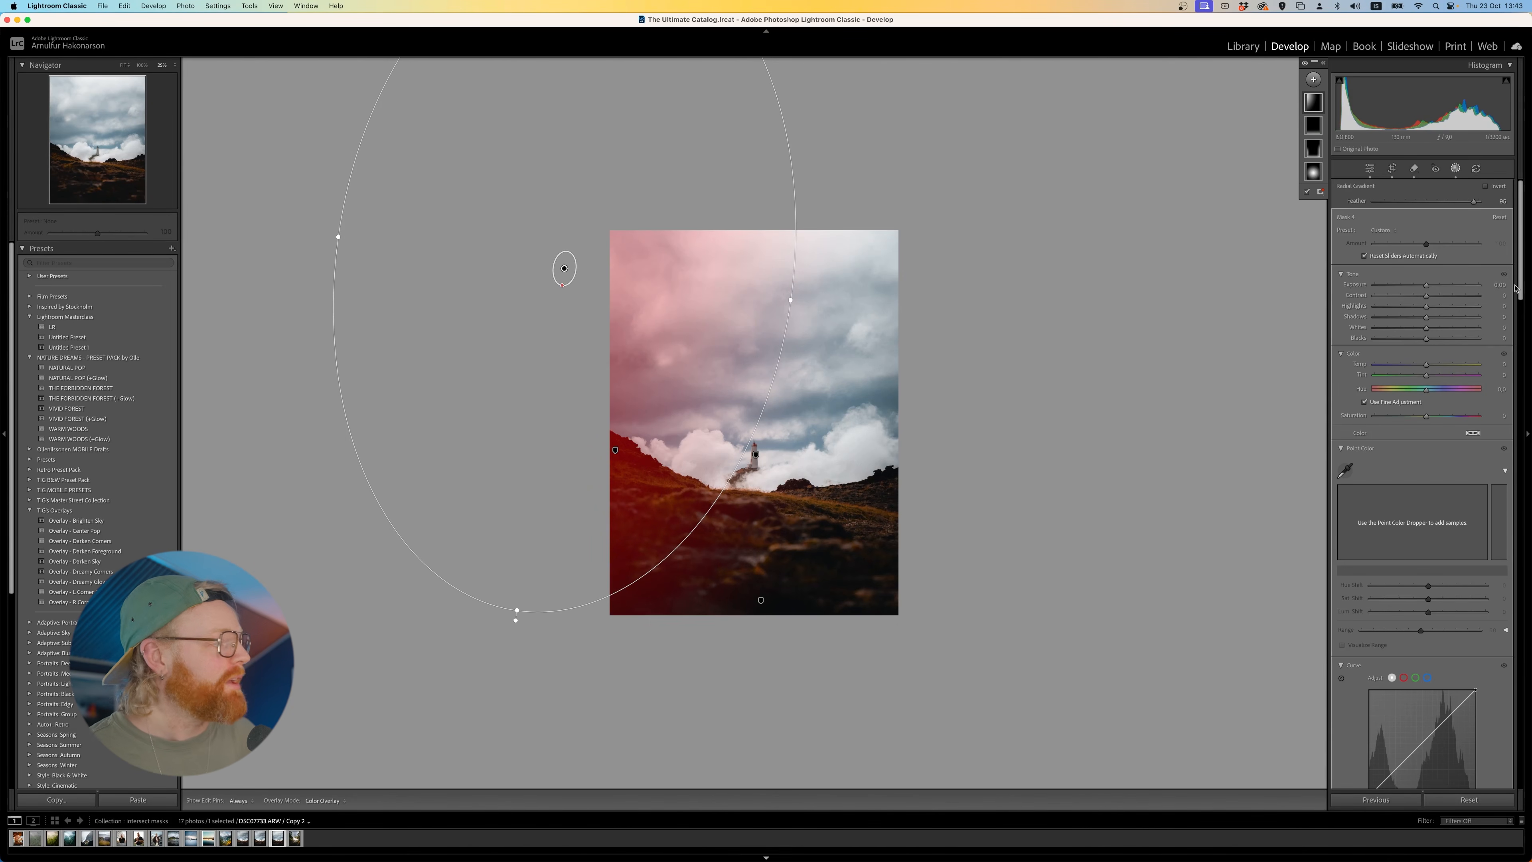
# - Soften the upper-left radial mask with negative Clarity and Dehaze and slightly higher exposure, and shift and rotate it outward
pyautogui.scroll(-5, 1353, 593)
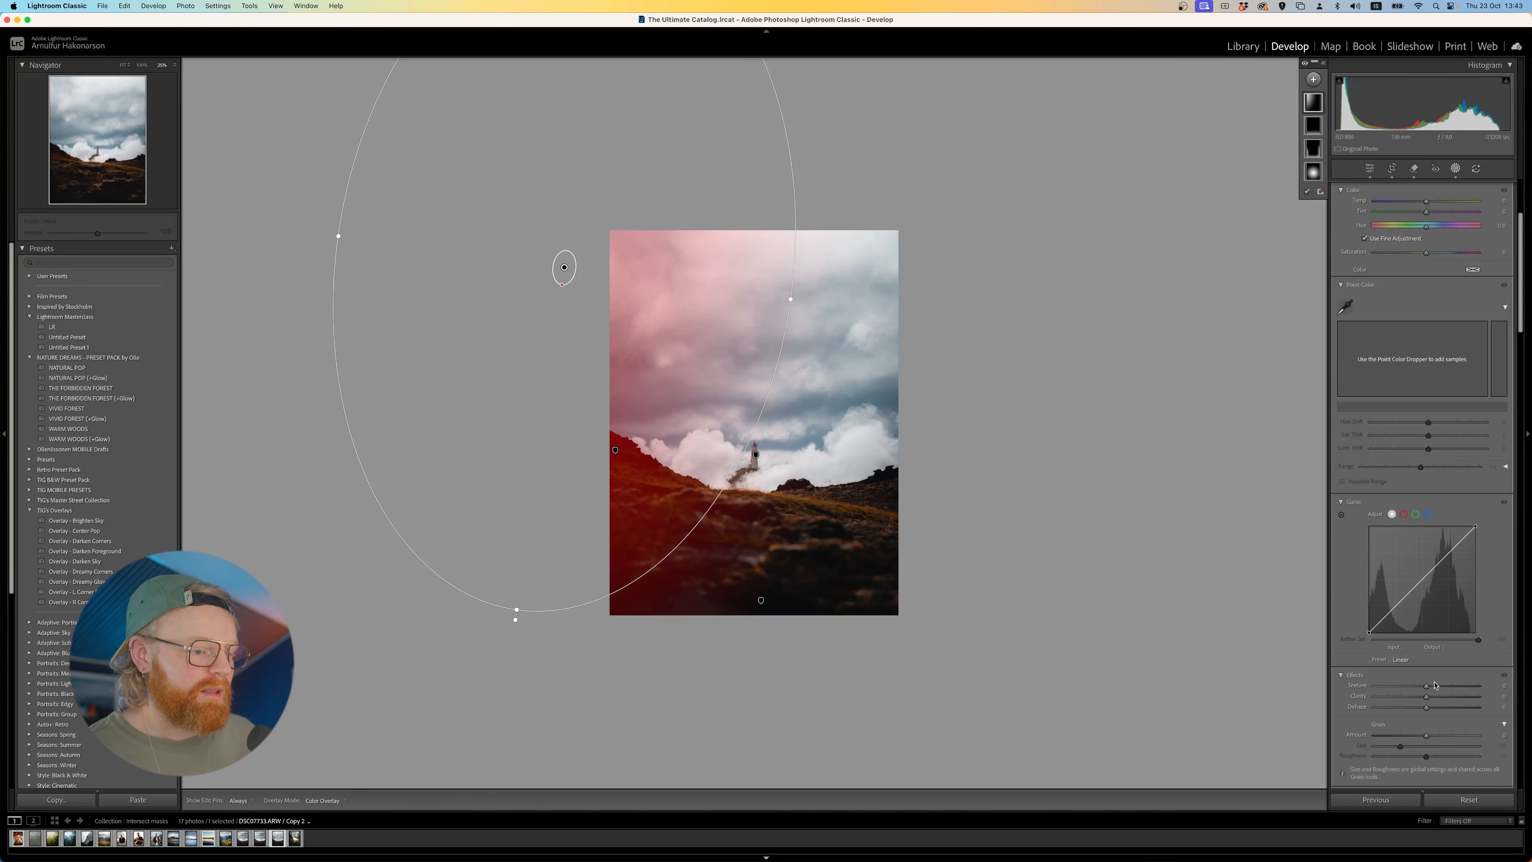
pyautogui.moveTo(1426, 706)
pyautogui.mouseDown()
pyautogui.moveTo(1366, 716)
pyautogui.moveTo(1418, 717)
pyautogui.moveTo(1420, 700)
pyautogui.mouseUp()
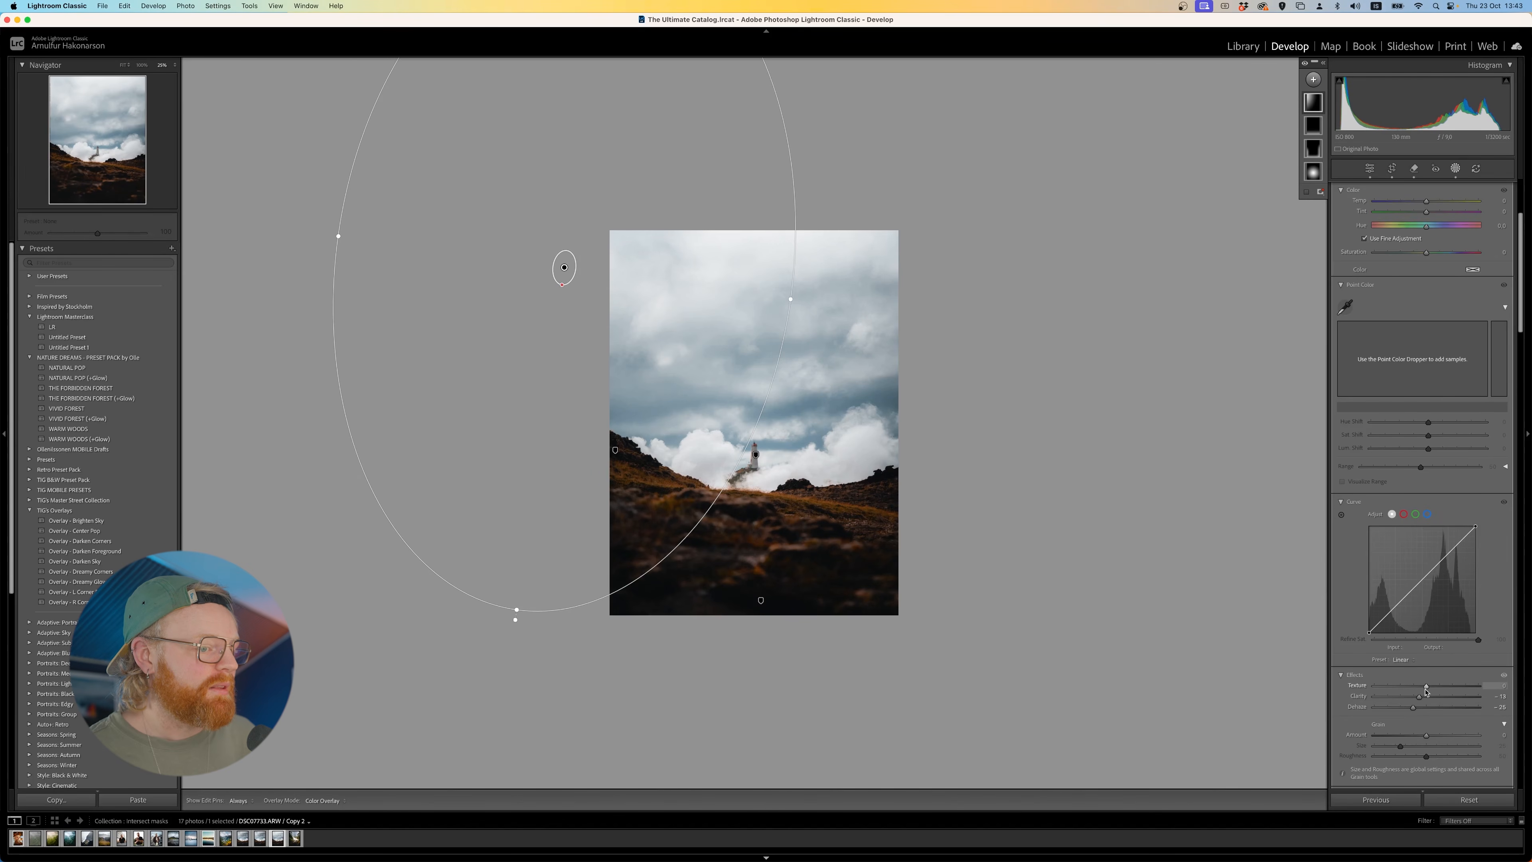
pyautogui.scroll(5, 1445, 288)
pyautogui.moveTo(1427, 289); pyautogui.dragTo(1428, 289)
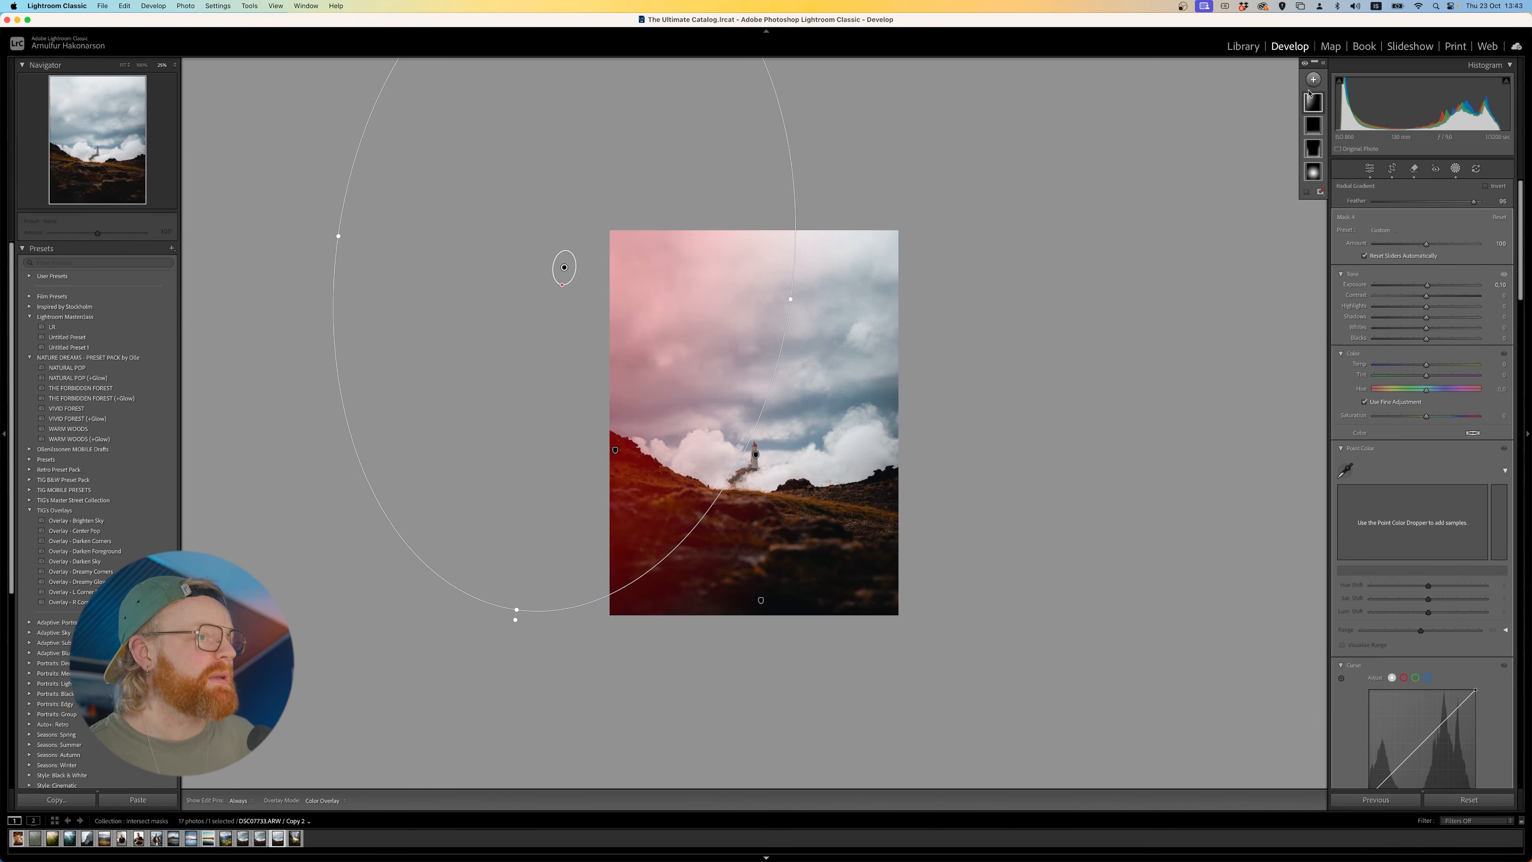
pyautogui.moveTo(655, 280); pyautogui.dragTo(625, 291)
pyautogui.moveTo(671, 524); pyautogui.dragTo(654, 533)
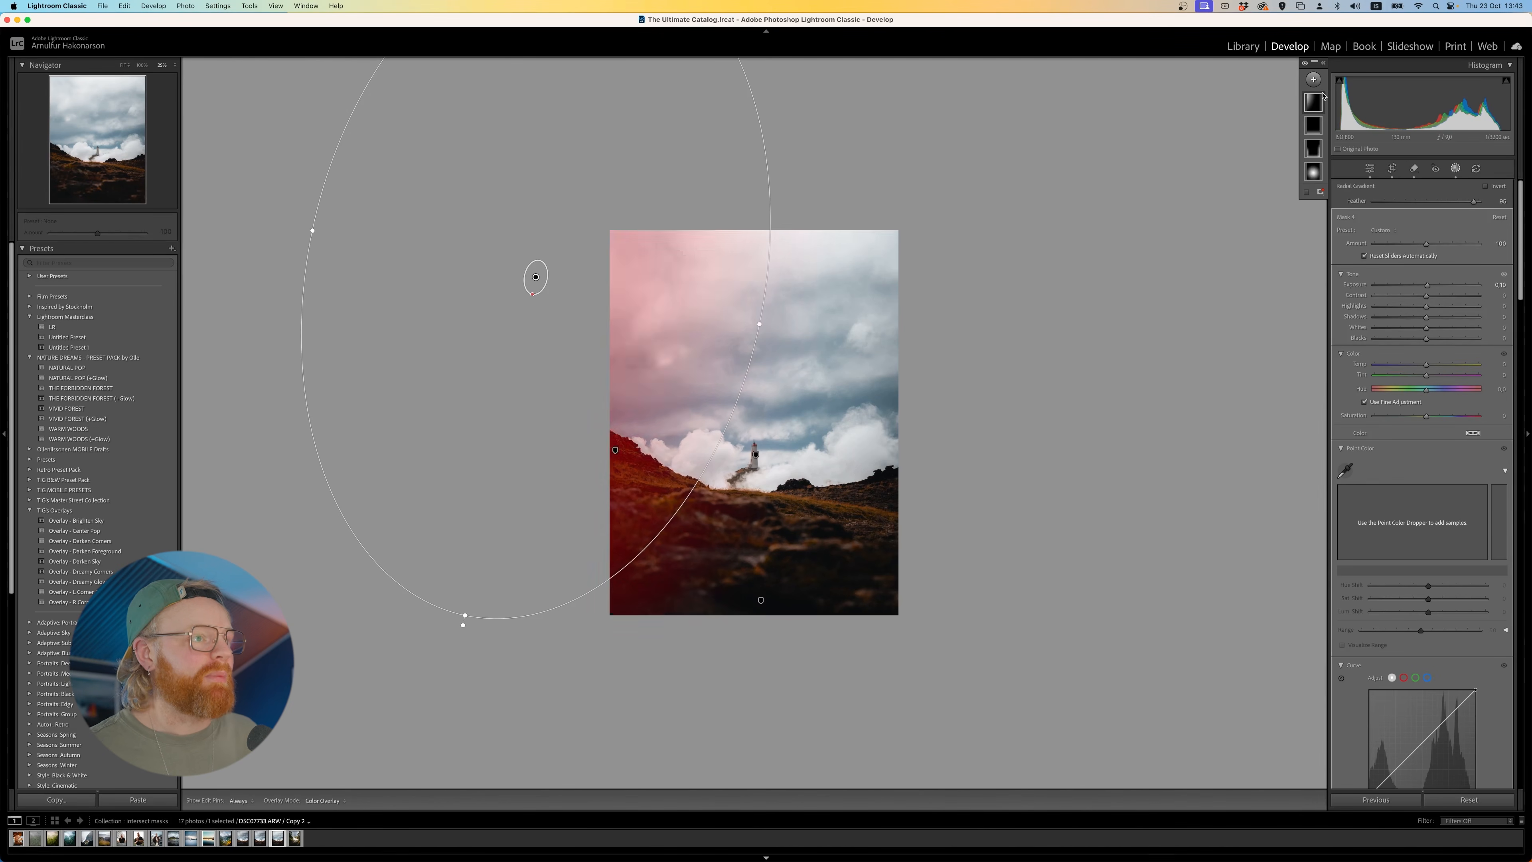
# - Add a second, narrower radial gradient slanting from outside the photo's upper left down toward the lighthouse, and refine its width and position
pyautogui.click(1312, 80)
pyautogui.click(1326, 218)
pyautogui.moveTo(566, 307); pyautogui.dragTo(809, 430)
pyautogui.moveTo(697, 385); pyautogui.dragTo(693, 374)
pyautogui.moveTo(489, 431); pyautogui.dragTo(477, 424)
pyautogui.moveTo(646, 425); pyautogui.dragTo(665, 435)
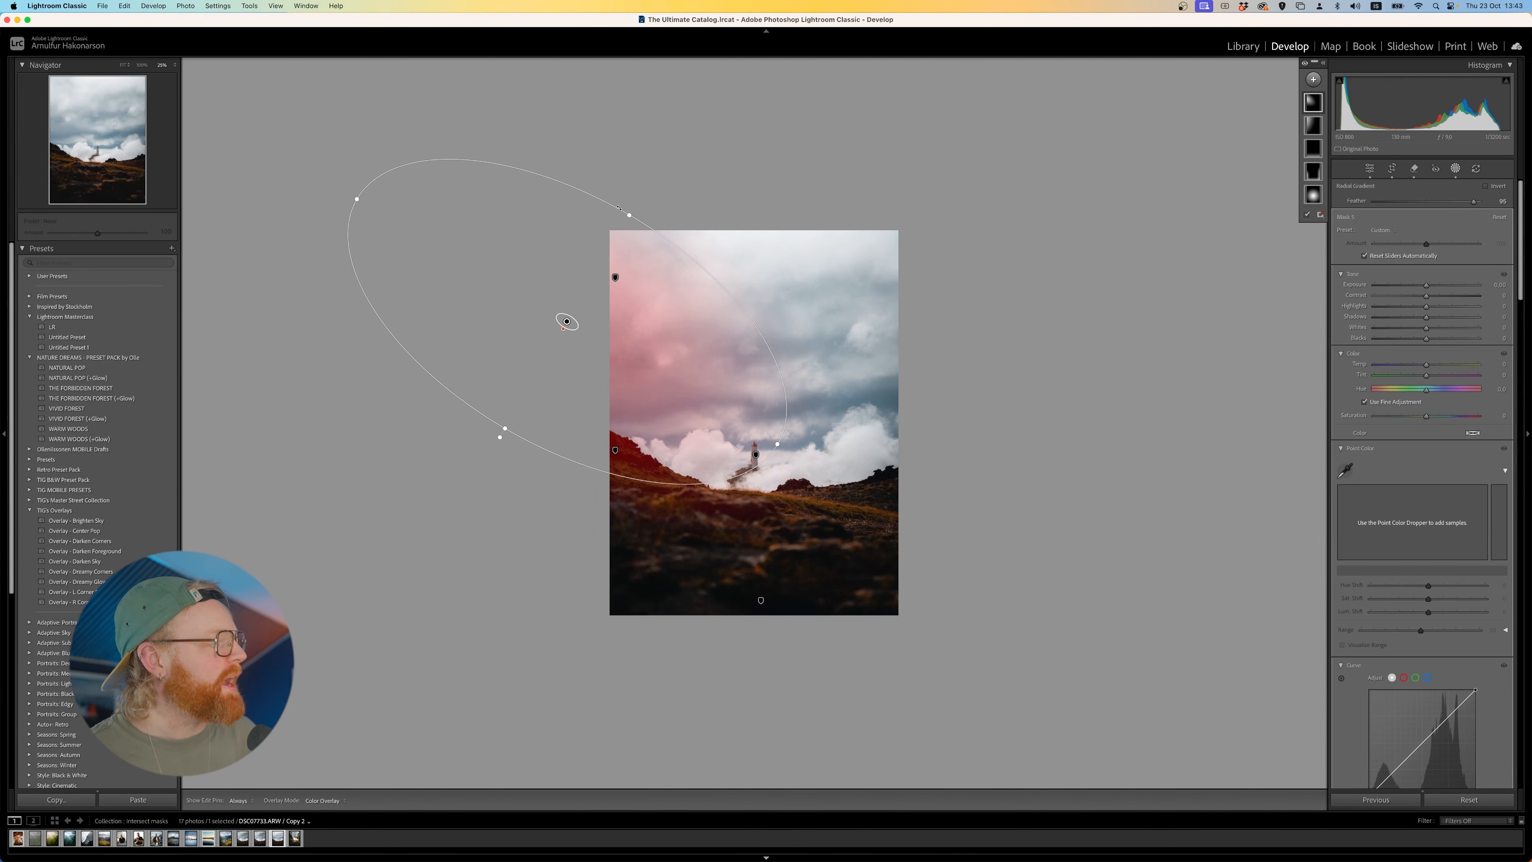
pyautogui.moveTo(630, 214); pyautogui.dragTo(622, 230)
pyautogui.moveTo(636, 296); pyautogui.dragTo(638, 291)
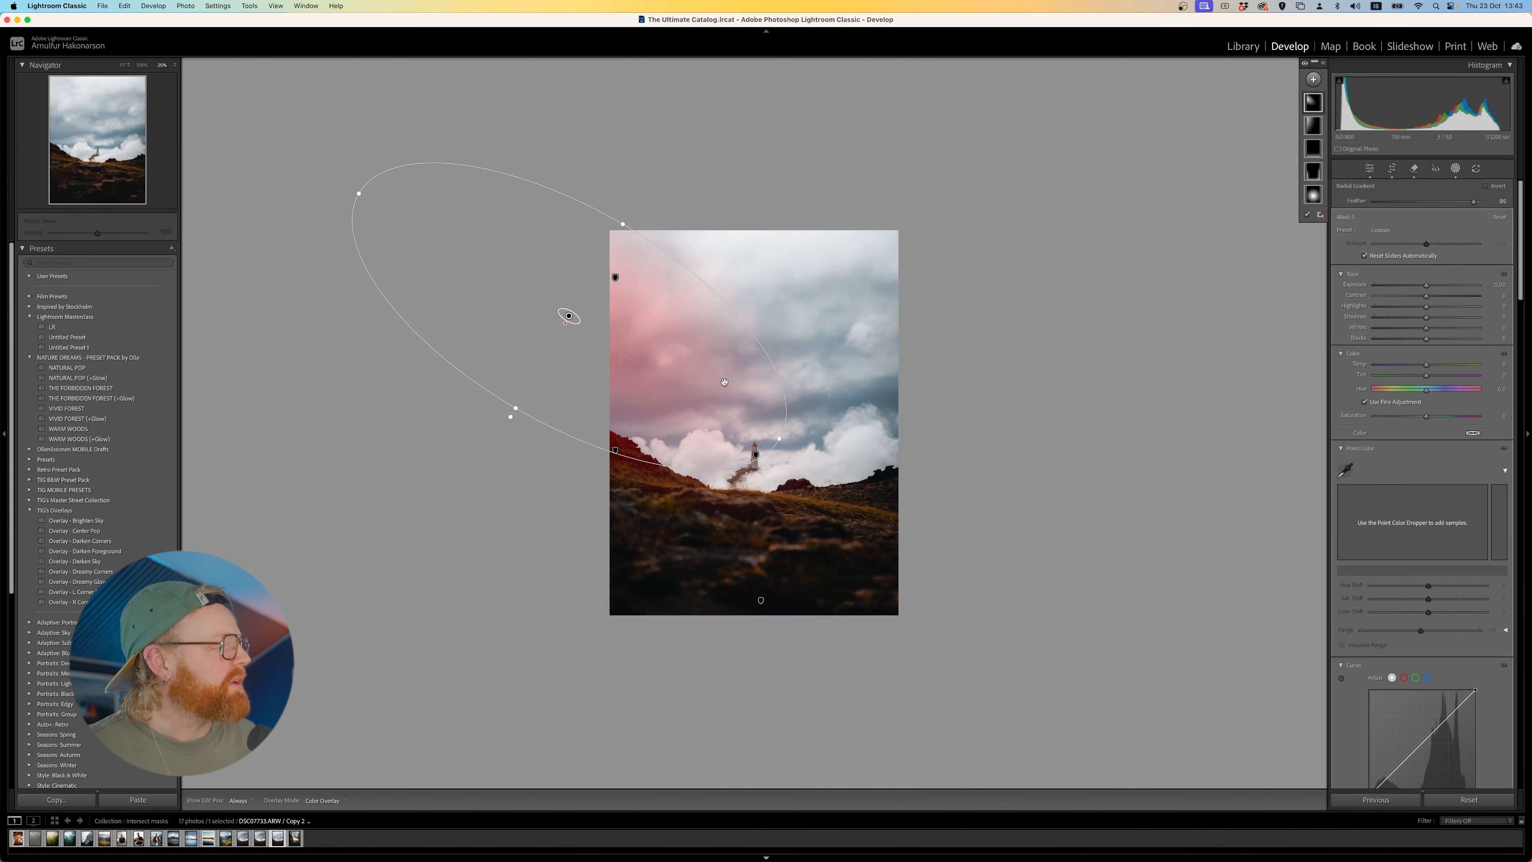
# - Lower the slanted radial mask's Clarity and Dehaze, and compare the photo with all masks hidden and shown
pyautogui.scroll(-5, 1455, 728)
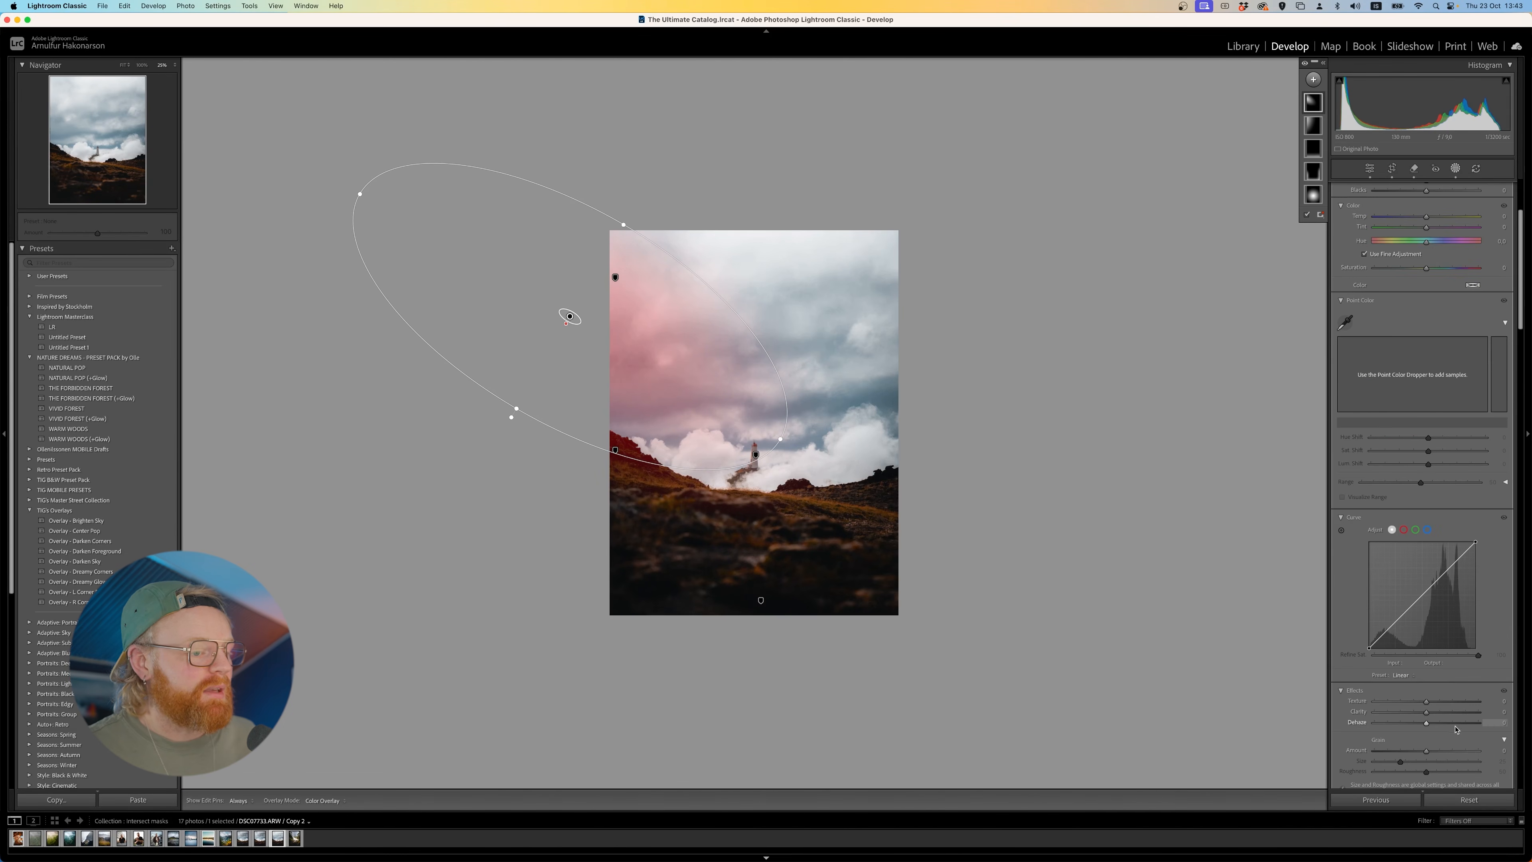
pyautogui.moveTo(1432, 729); pyautogui.dragTo(1418, 724)
pyautogui.click(1305, 65)
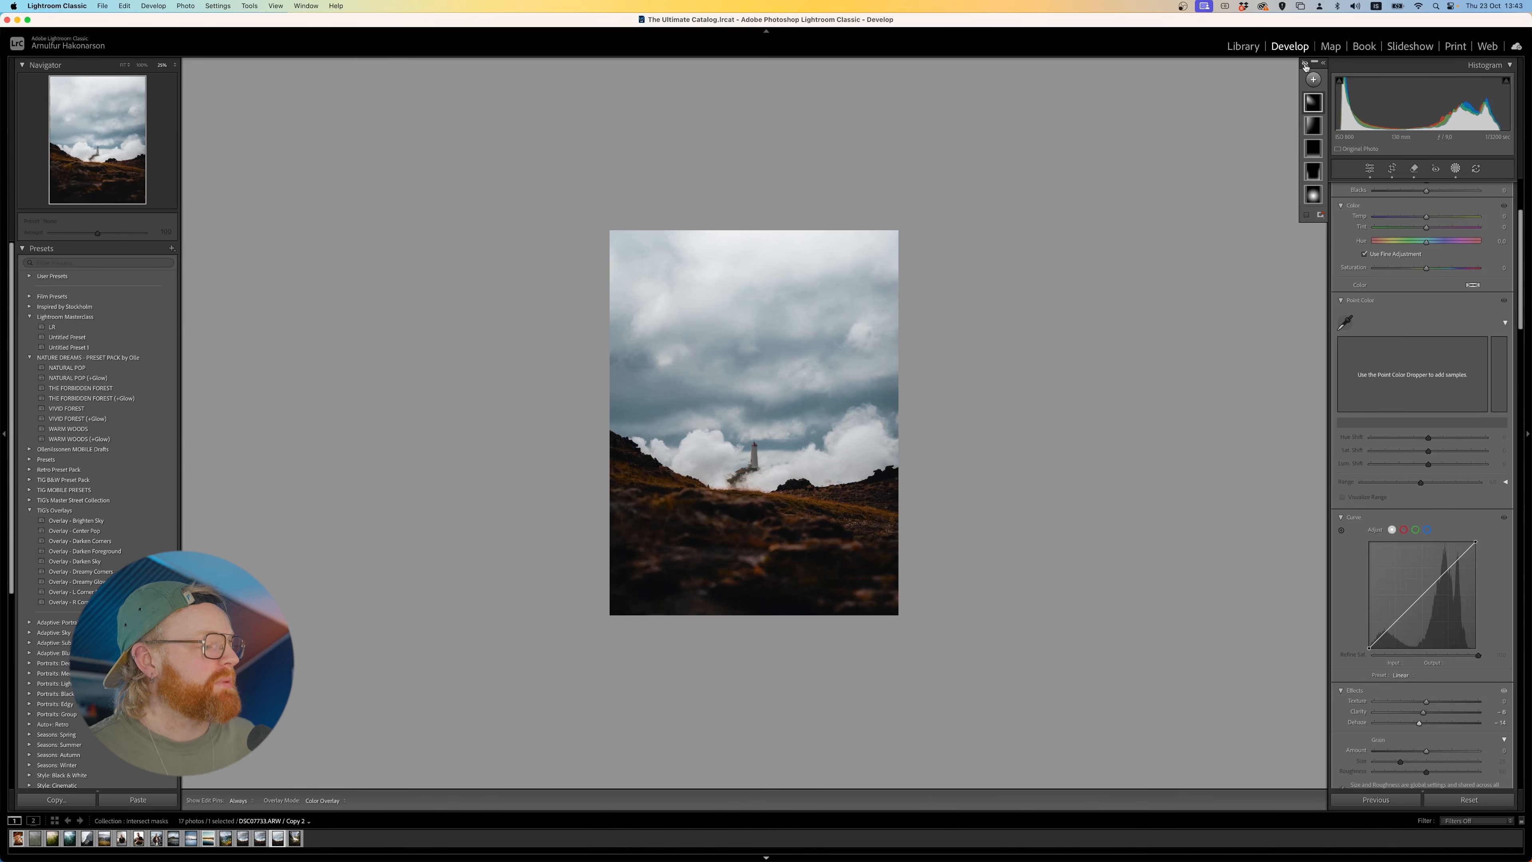
pyautogui.click(1305, 65)
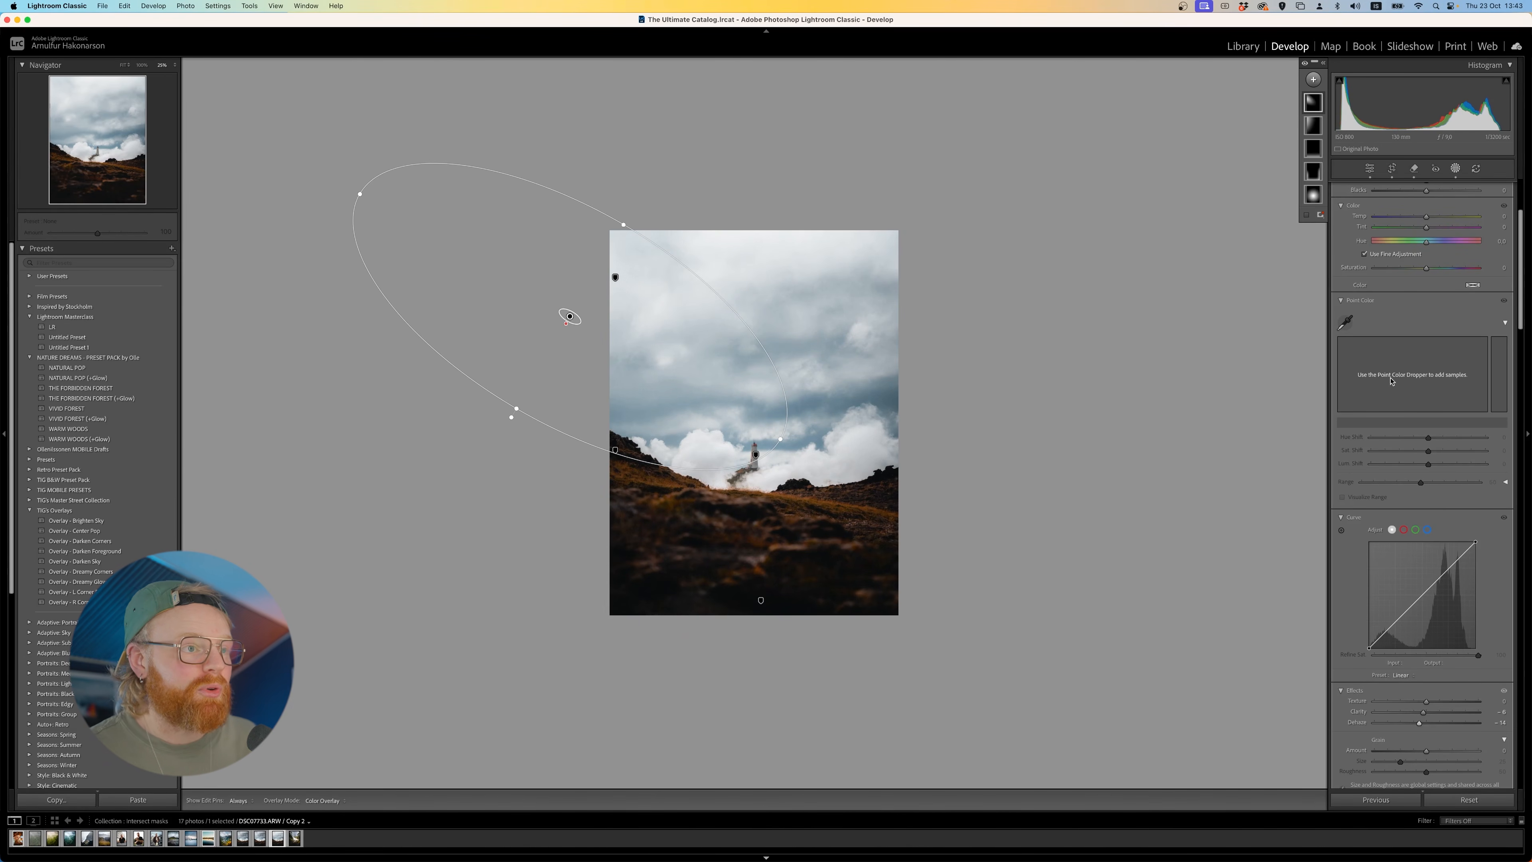
# - Brighten the lighthouse radial mask with higher exposure, and set contrast to 24, shadows to 14 and whites to 23
pyautogui.scroll(3, 1497, 289)
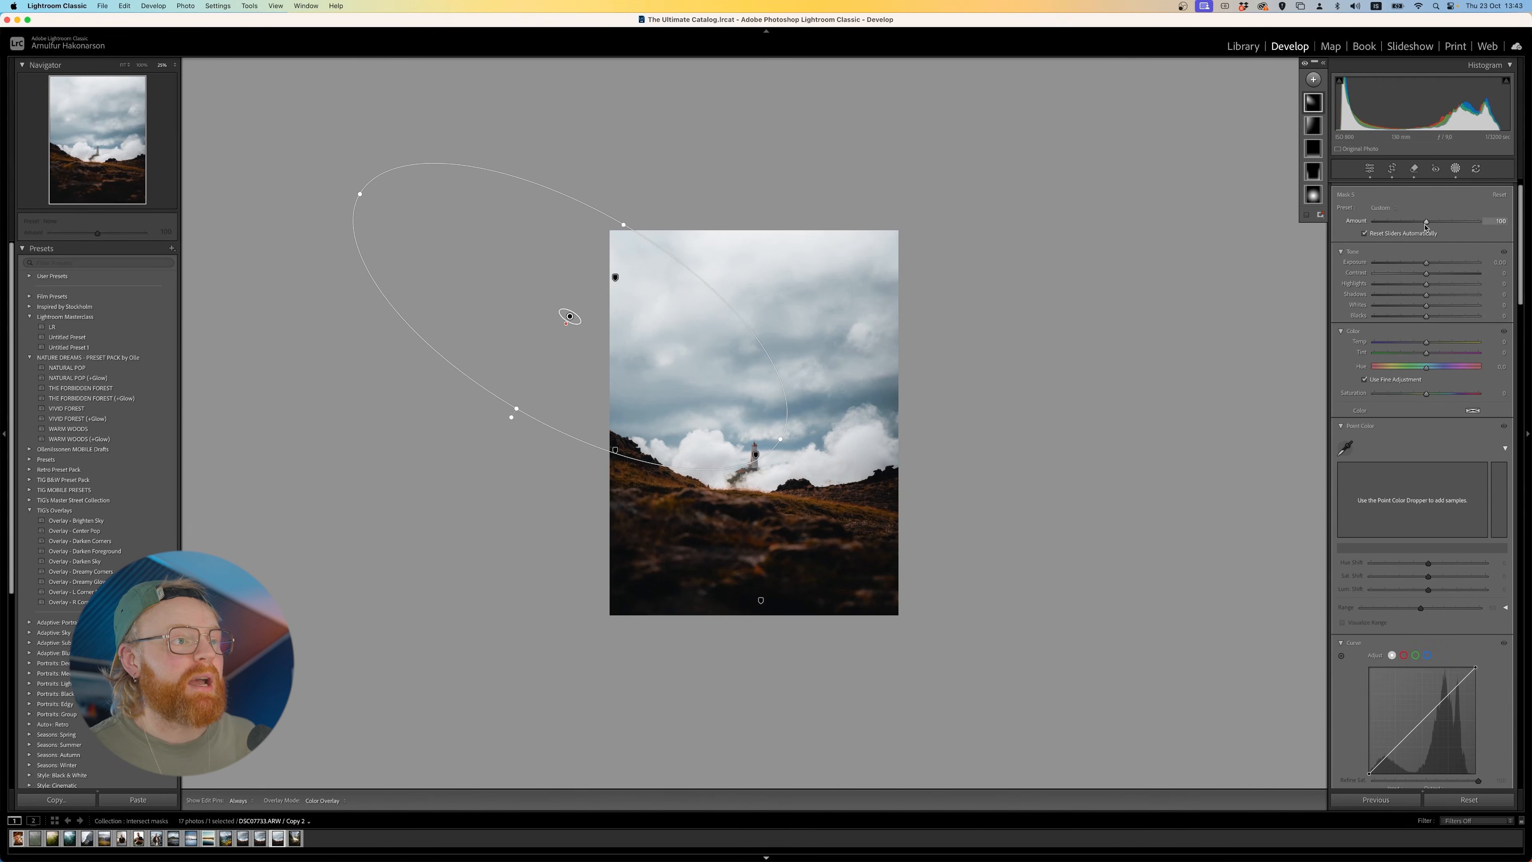
pyautogui.click(1315, 195)
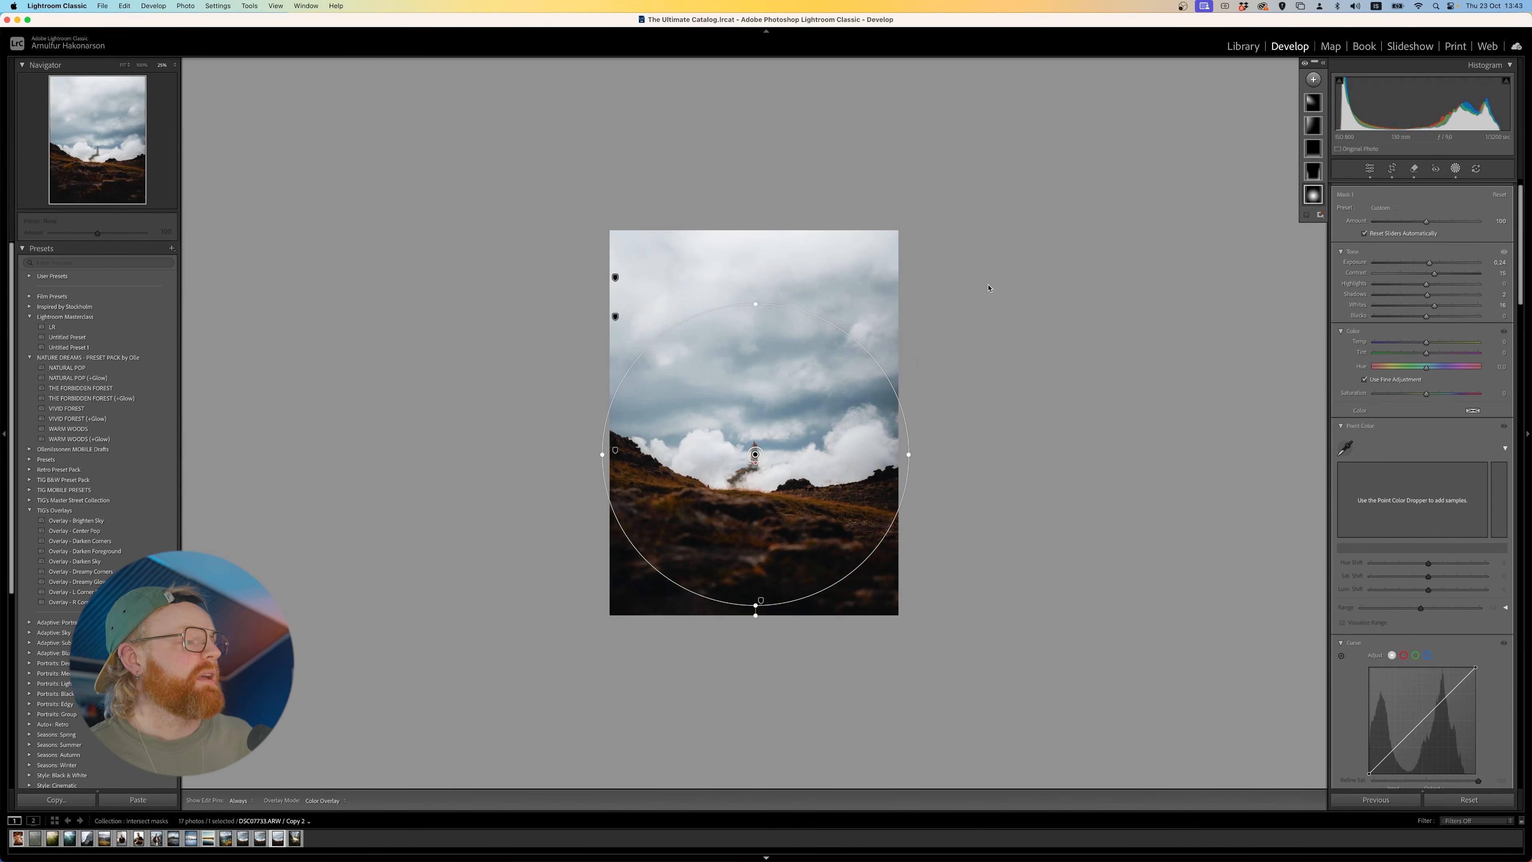
pyautogui.click(1437, 264)
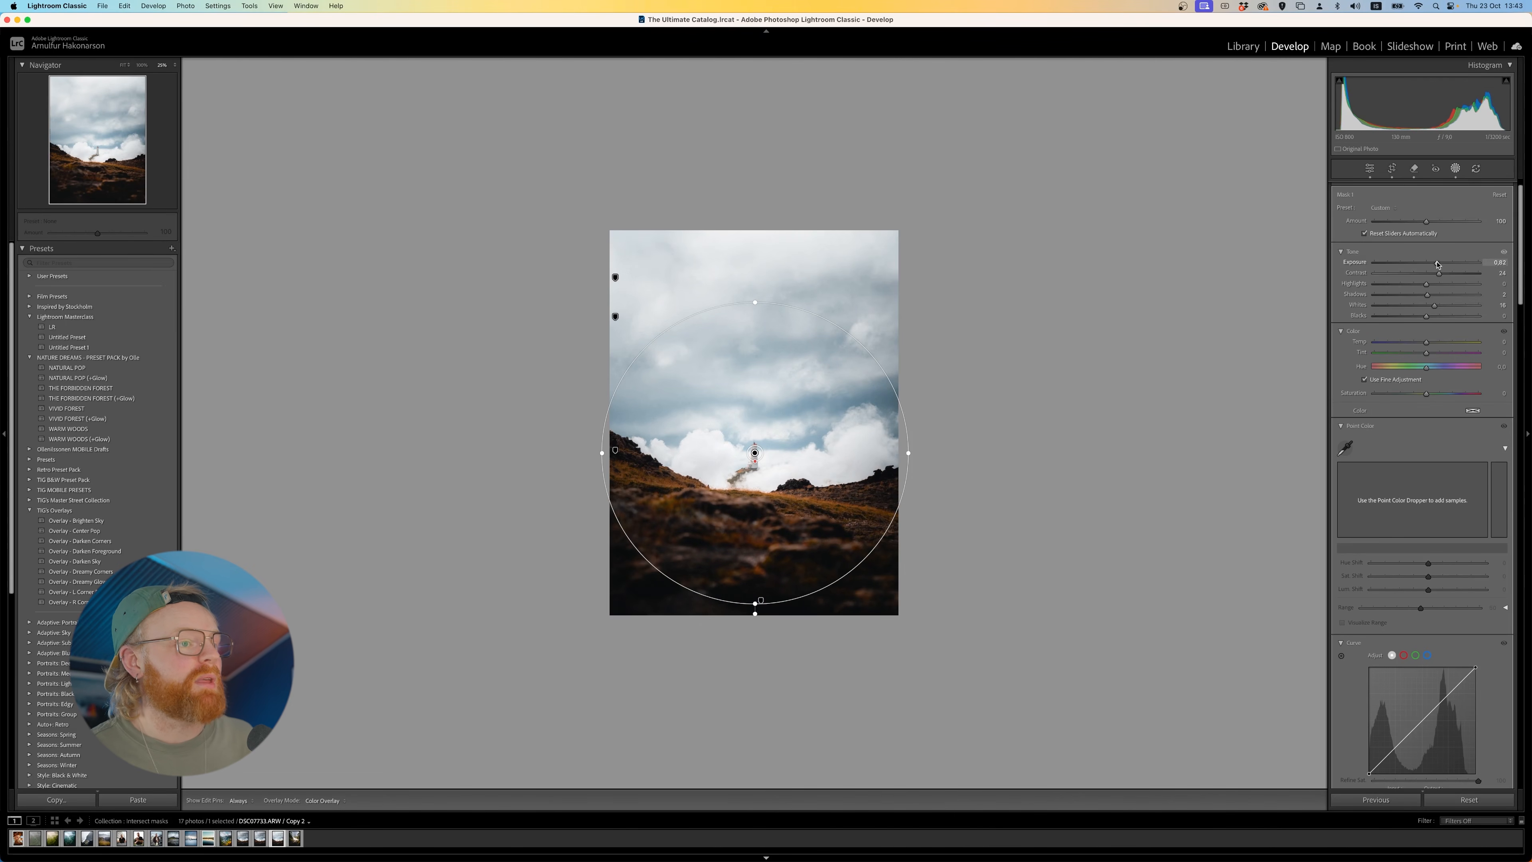
pyautogui.click(1438, 305)
pyautogui.click(1435, 295)
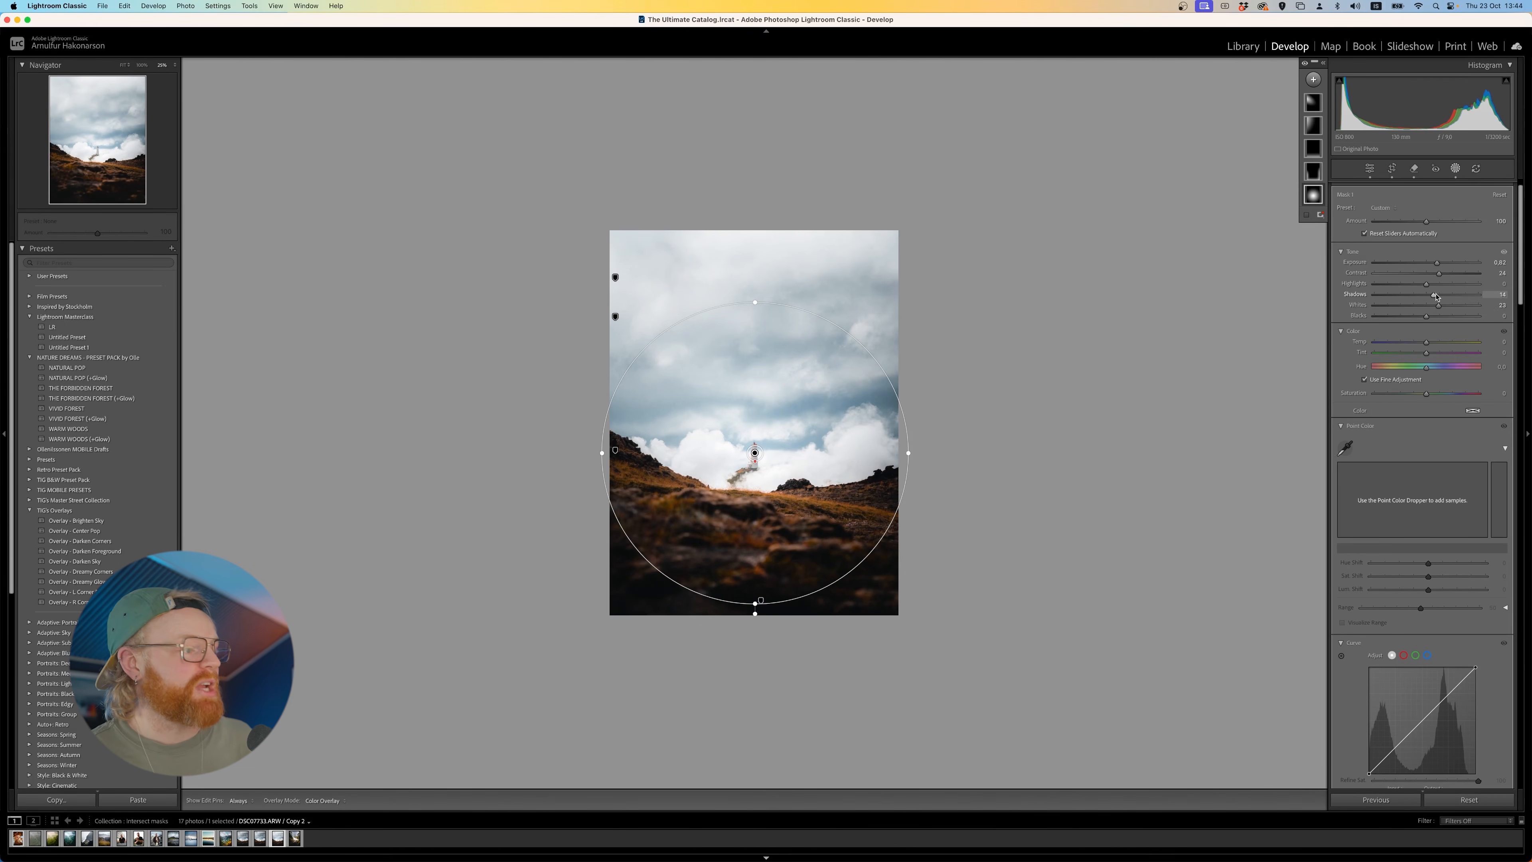
# - Shift the lighthouse radial gradient slightly and set its exposure to 0.44, contrast to 21 and shadows to 11
pyautogui.moveTo(802, 479); pyautogui.dragTo(799, 464)
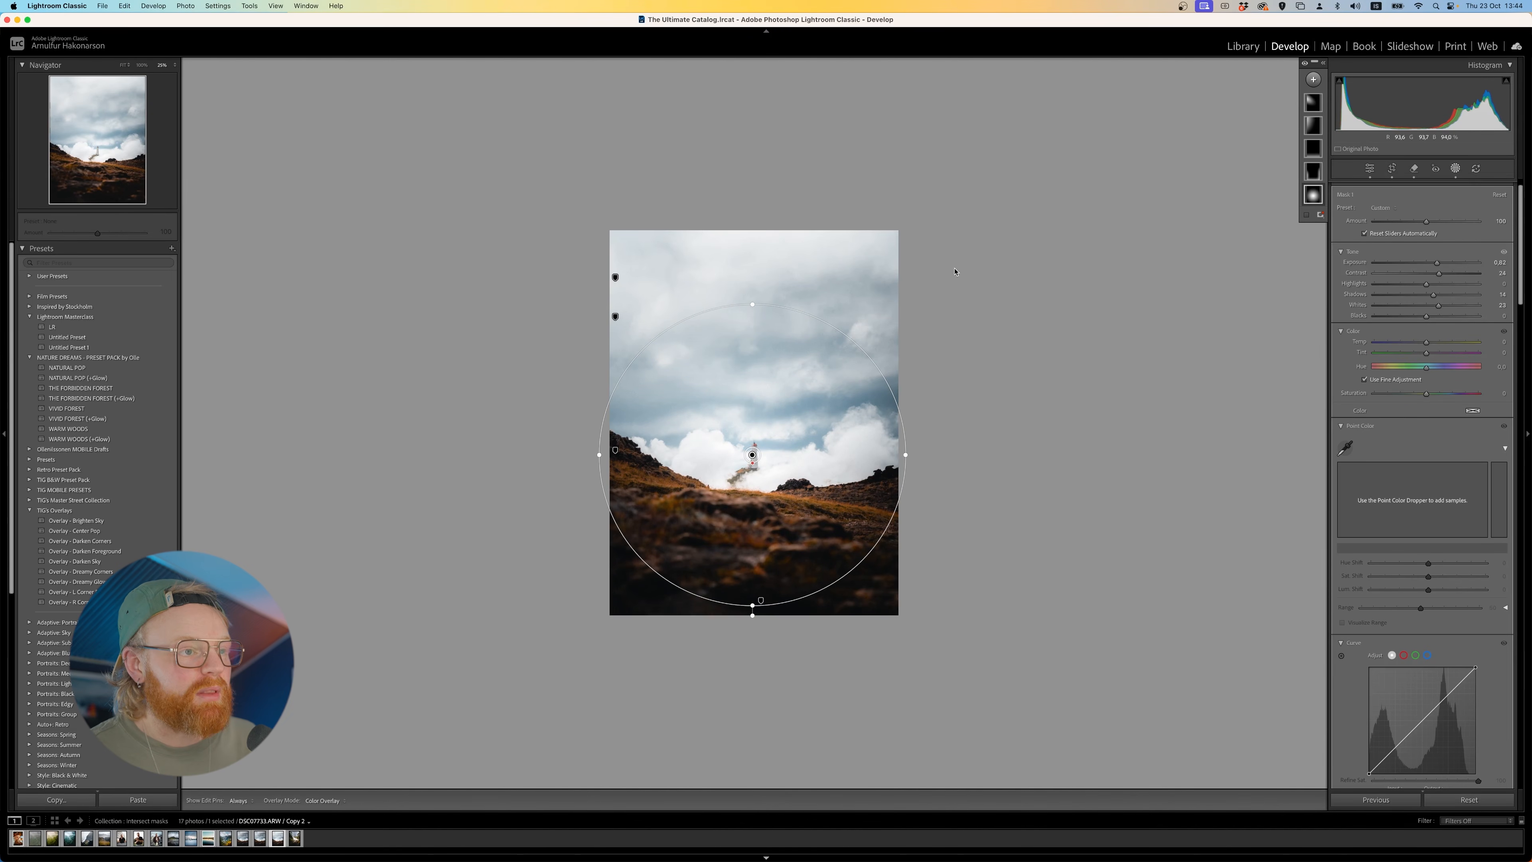
pyautogui.moveTo(1436, 261); pyautogui.dragTo(1431, 262)
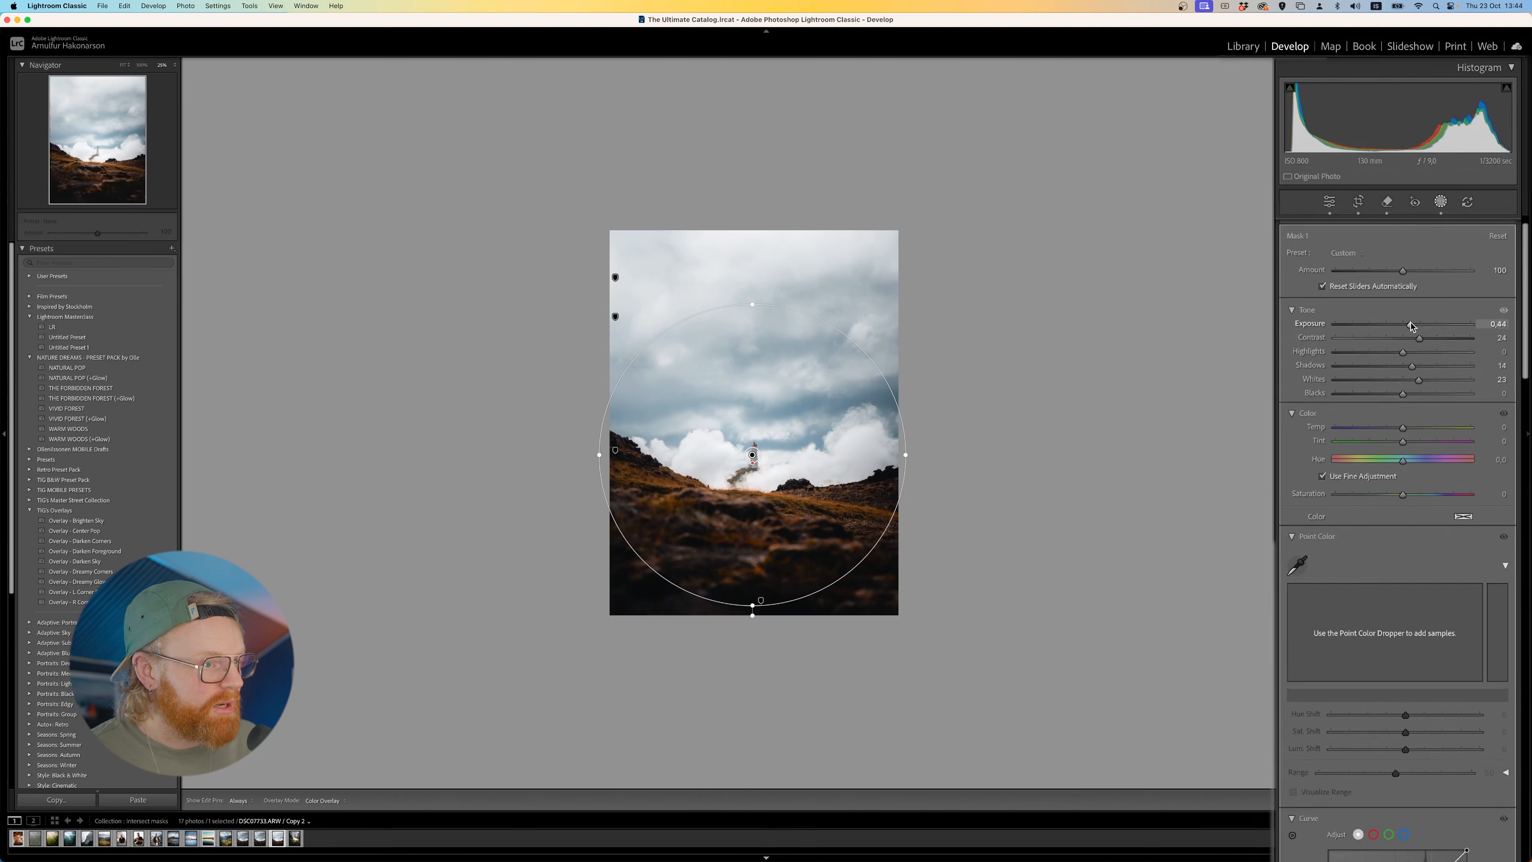
pyautogui.moveTo(1420, 339); pyautogui.dragTo(1407, 366)
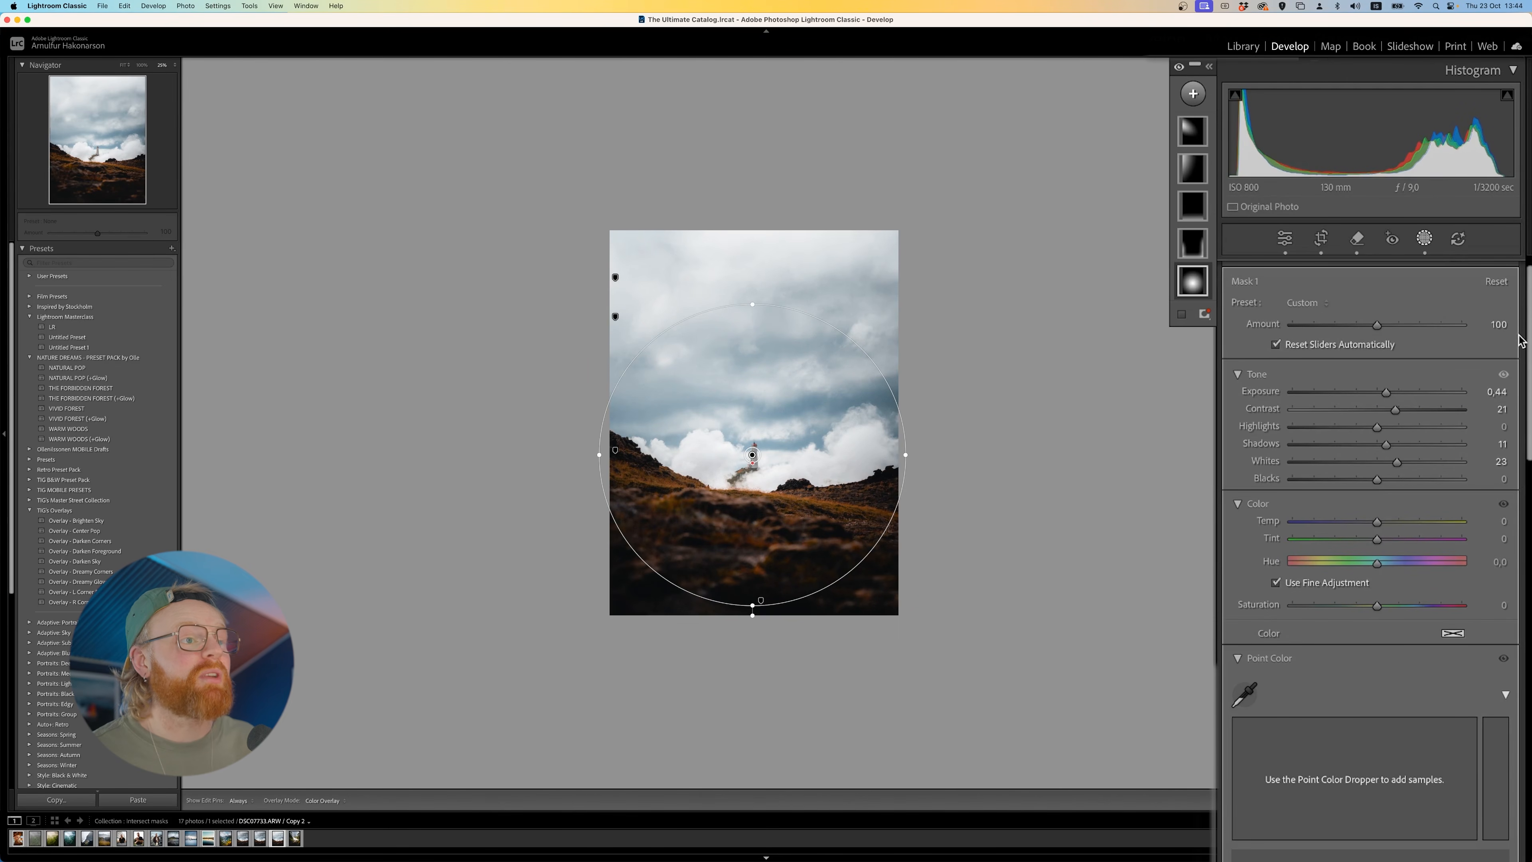
# - Set the overall Amount of the lighthouse radial mask to 78 and of the brush mask to 82
pyautogui.moveTo(1373, 330); pyautogui.dragTo(1331, 335)
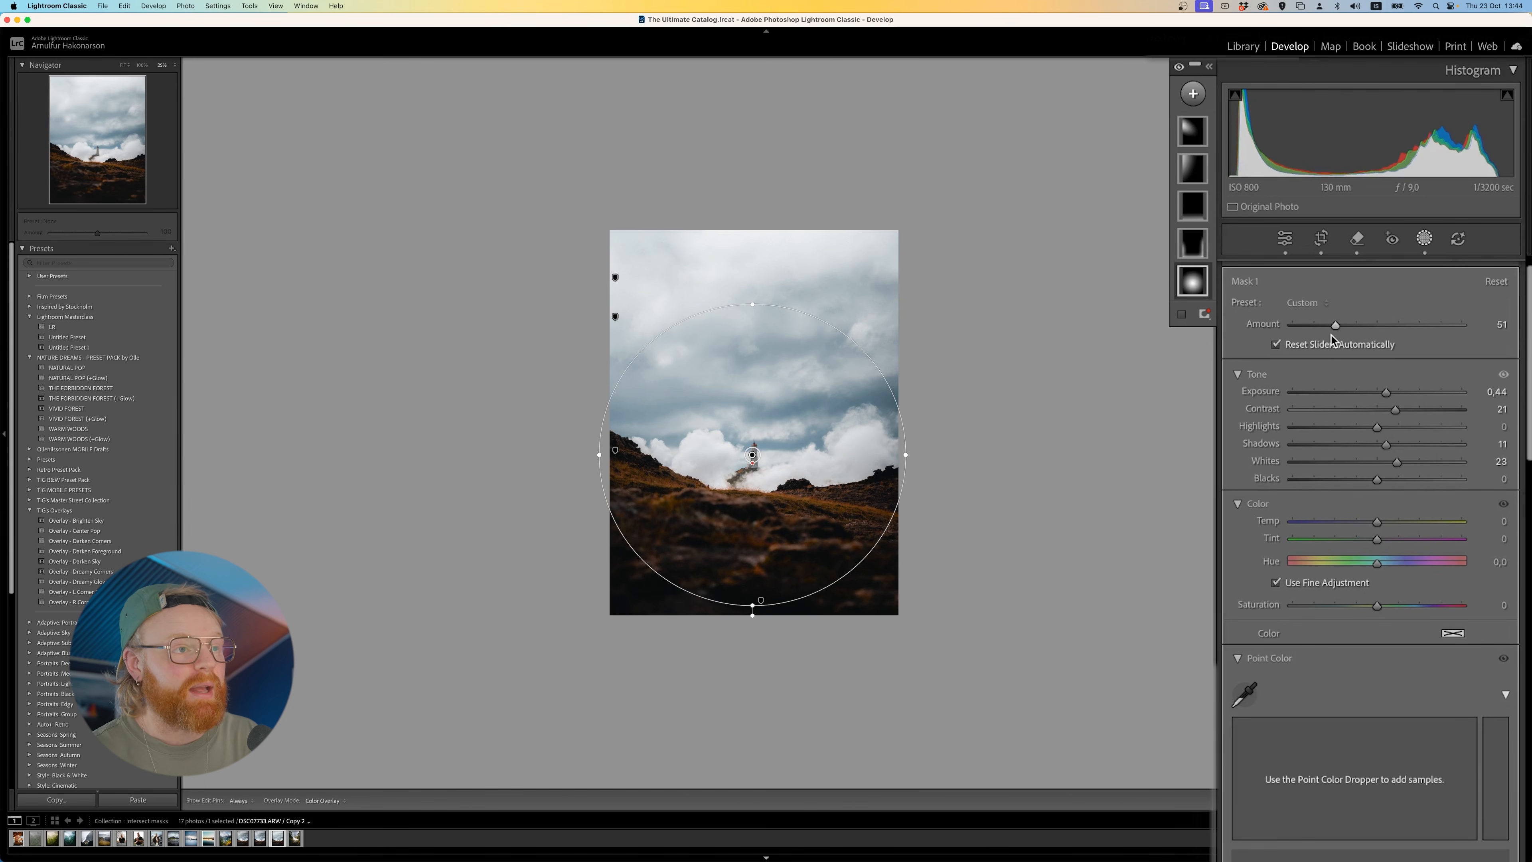
pyautogui.moveTo(1335, 323)
pyautogui.mouseDown()
pyautogui.moveTo(1329, 335)
pyautogui.moveTo(1363, 327)
pyautogui.mouseUp()
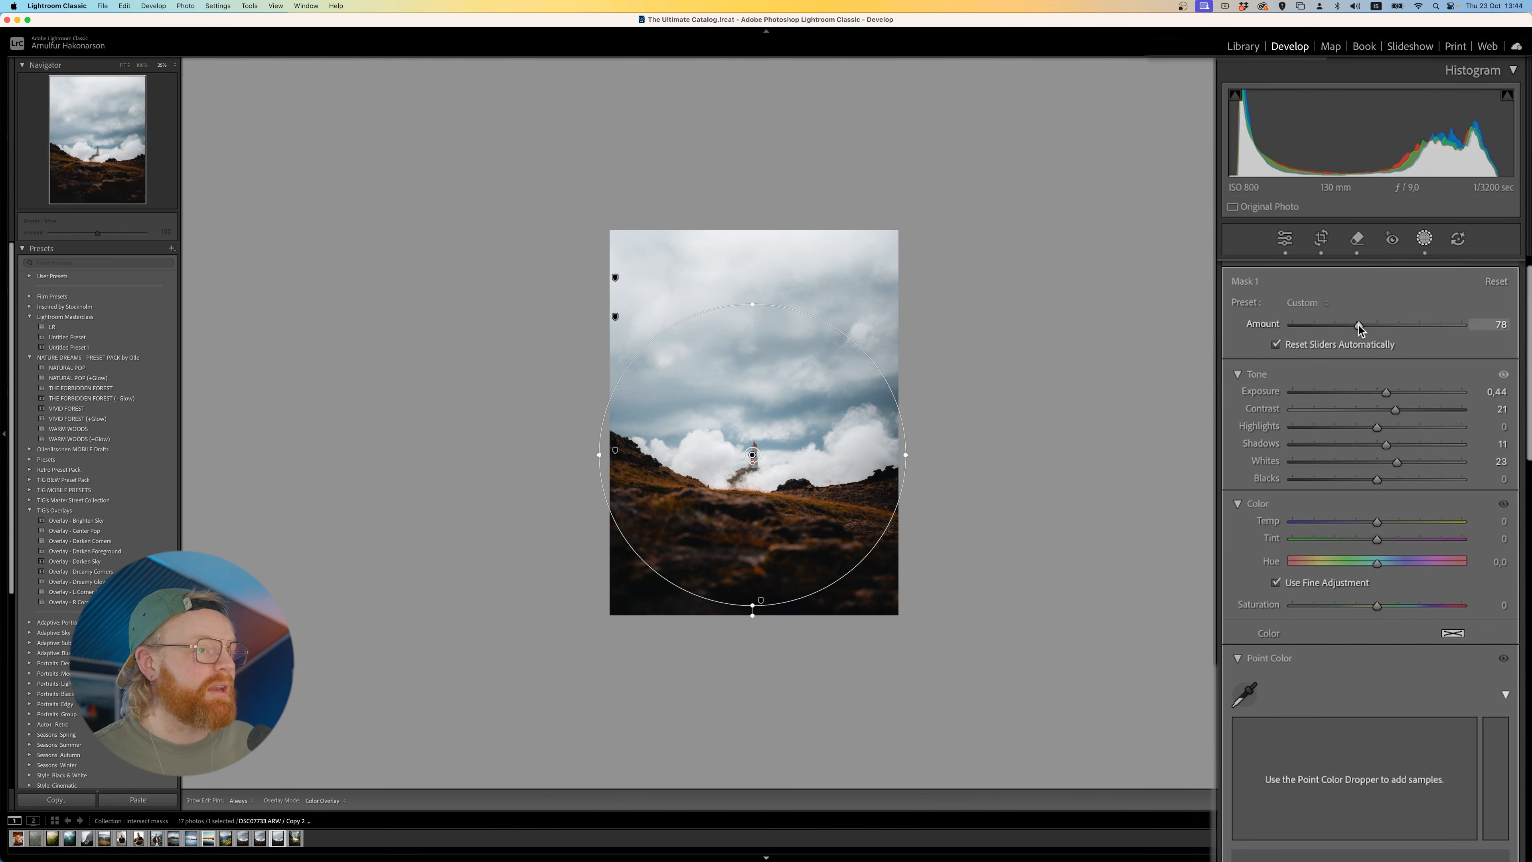
pyautogui.click(1198, 245)
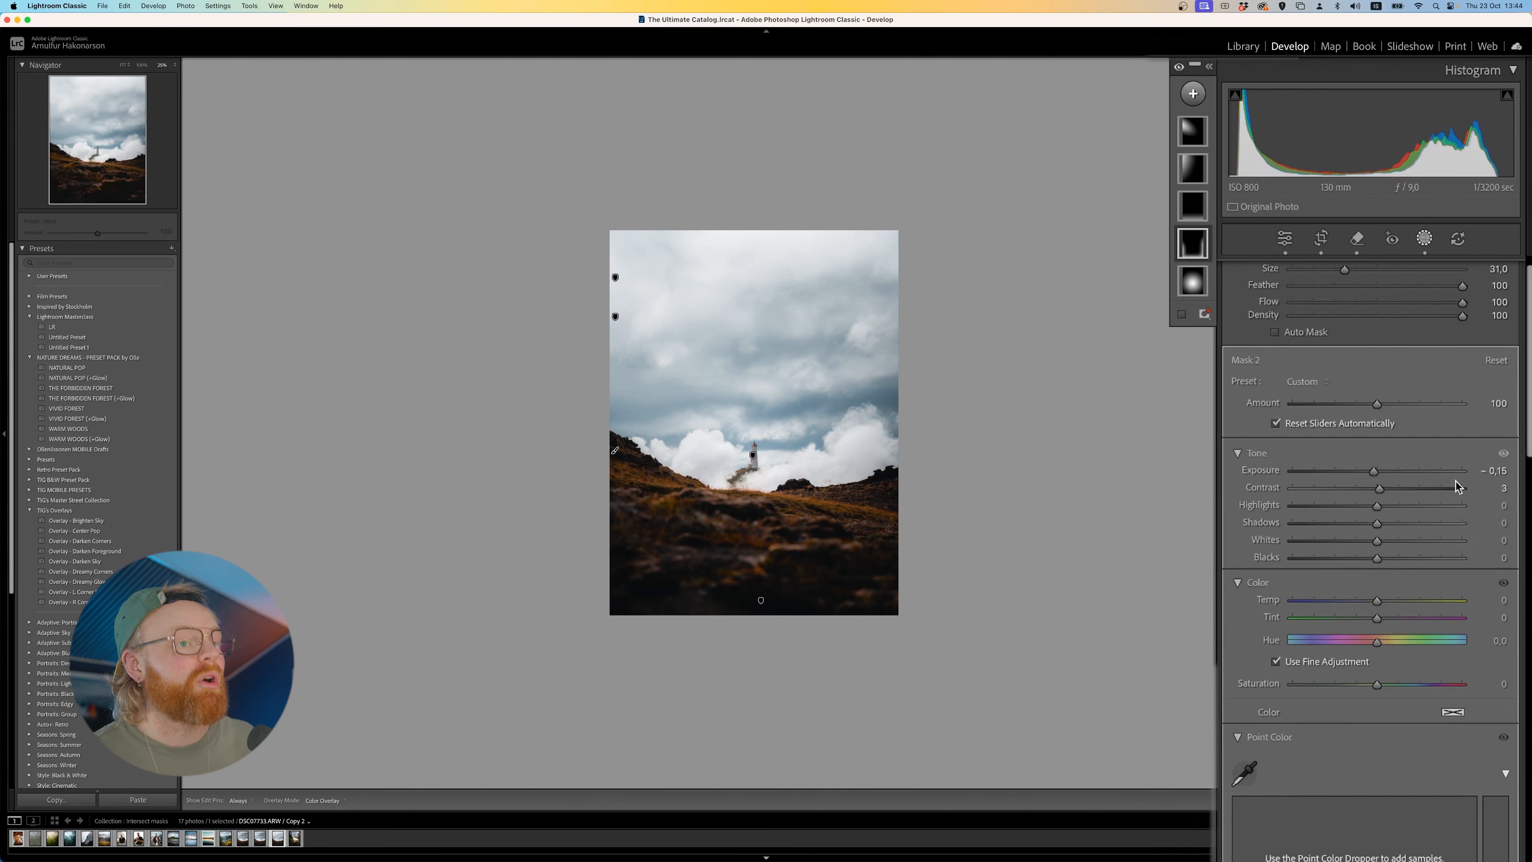
pyautogui.scroll(2, 1326, 374)
pyautogui.moveTo(1380, 446)
pyautogui.mouseDown()
pyautogui.moveTo(1322, 444)
pyautogui.moveTo(1447, 437)
pyautogui.moveTo(1363, 438)
pyautogui.mouseUp()
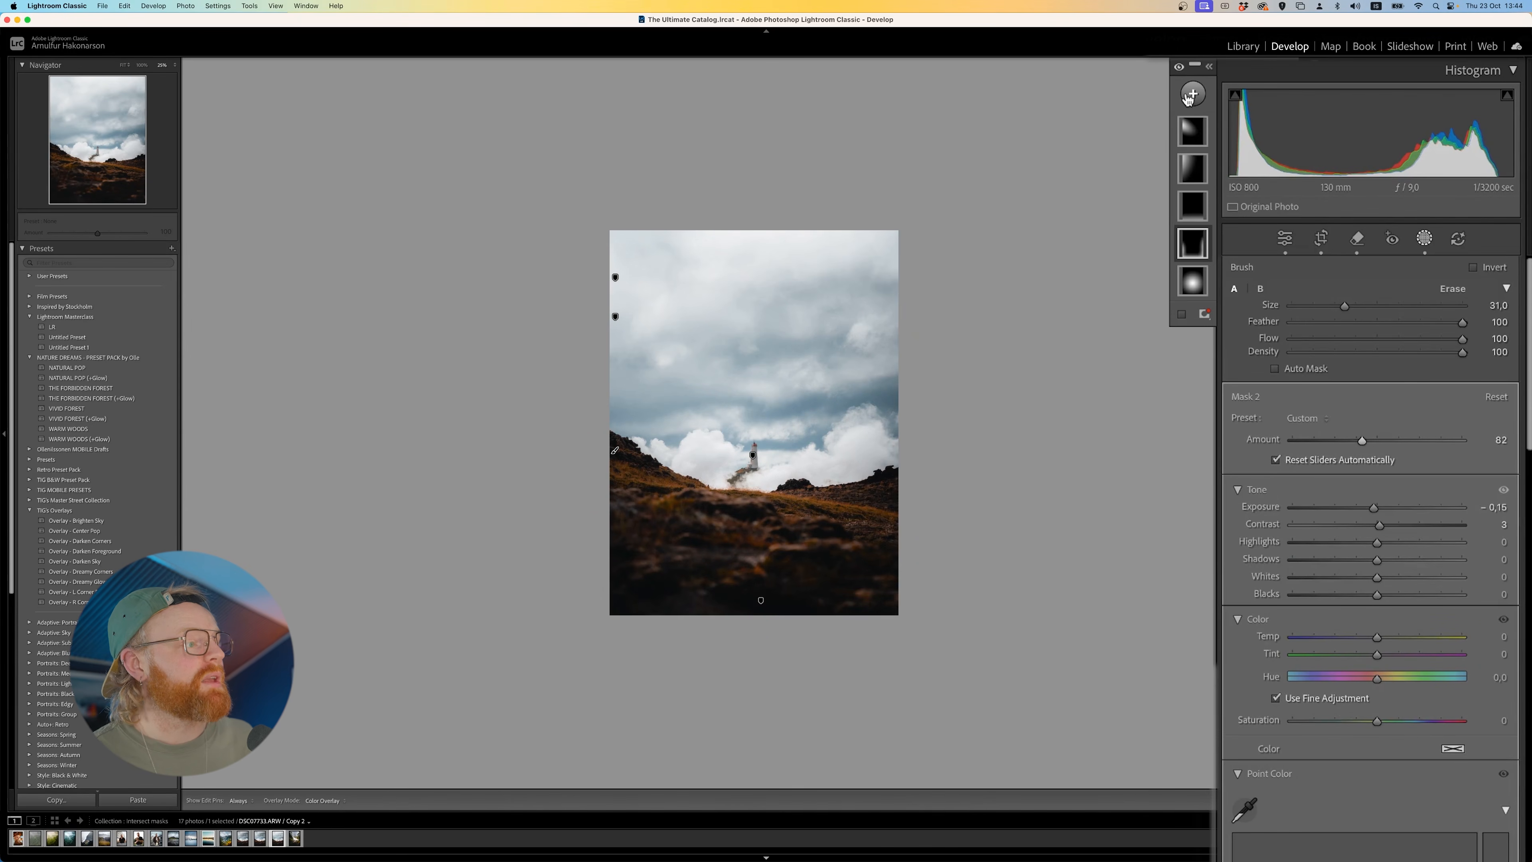
# - Create a sky mask with Select Sky and subtract the lighthouse from it using Select Subject
pyautogui.click(1192, 95)
pyautogui.click(1212, 146)
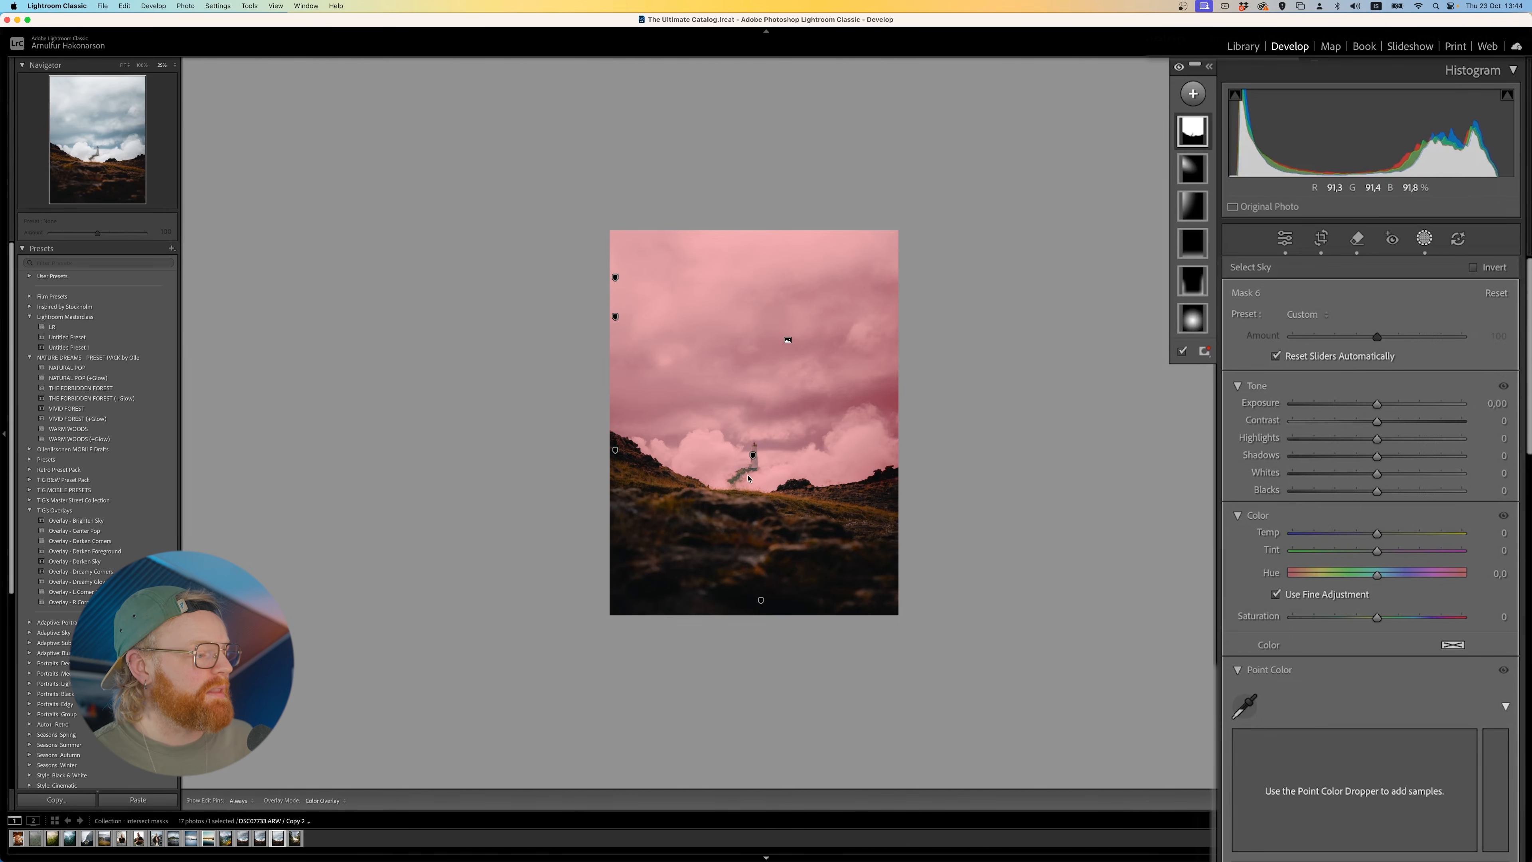
pyautogui.click(751, 455)
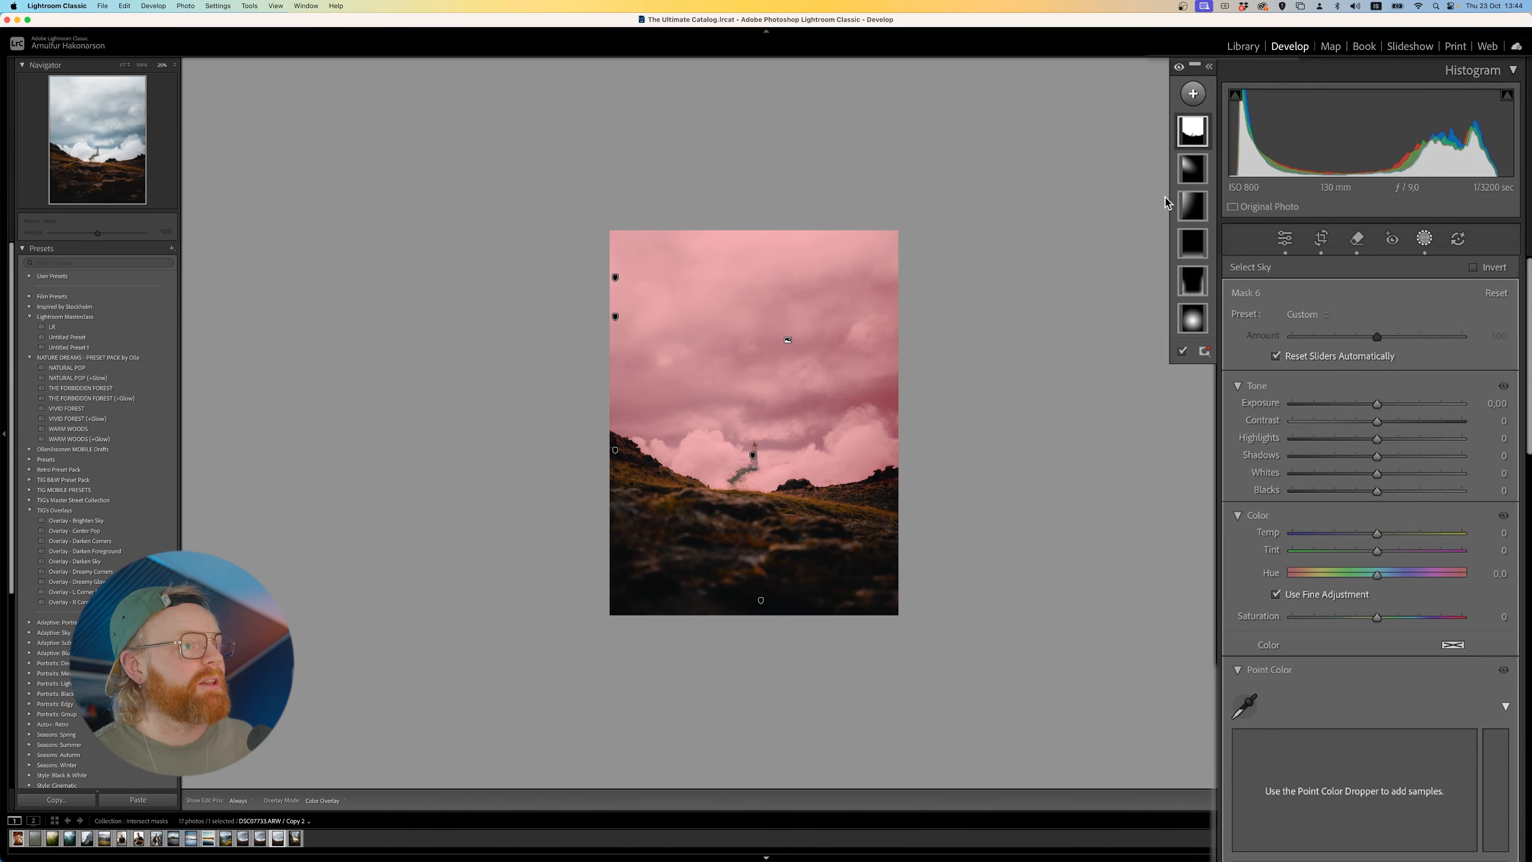
pyautogui.click(1185, 138)
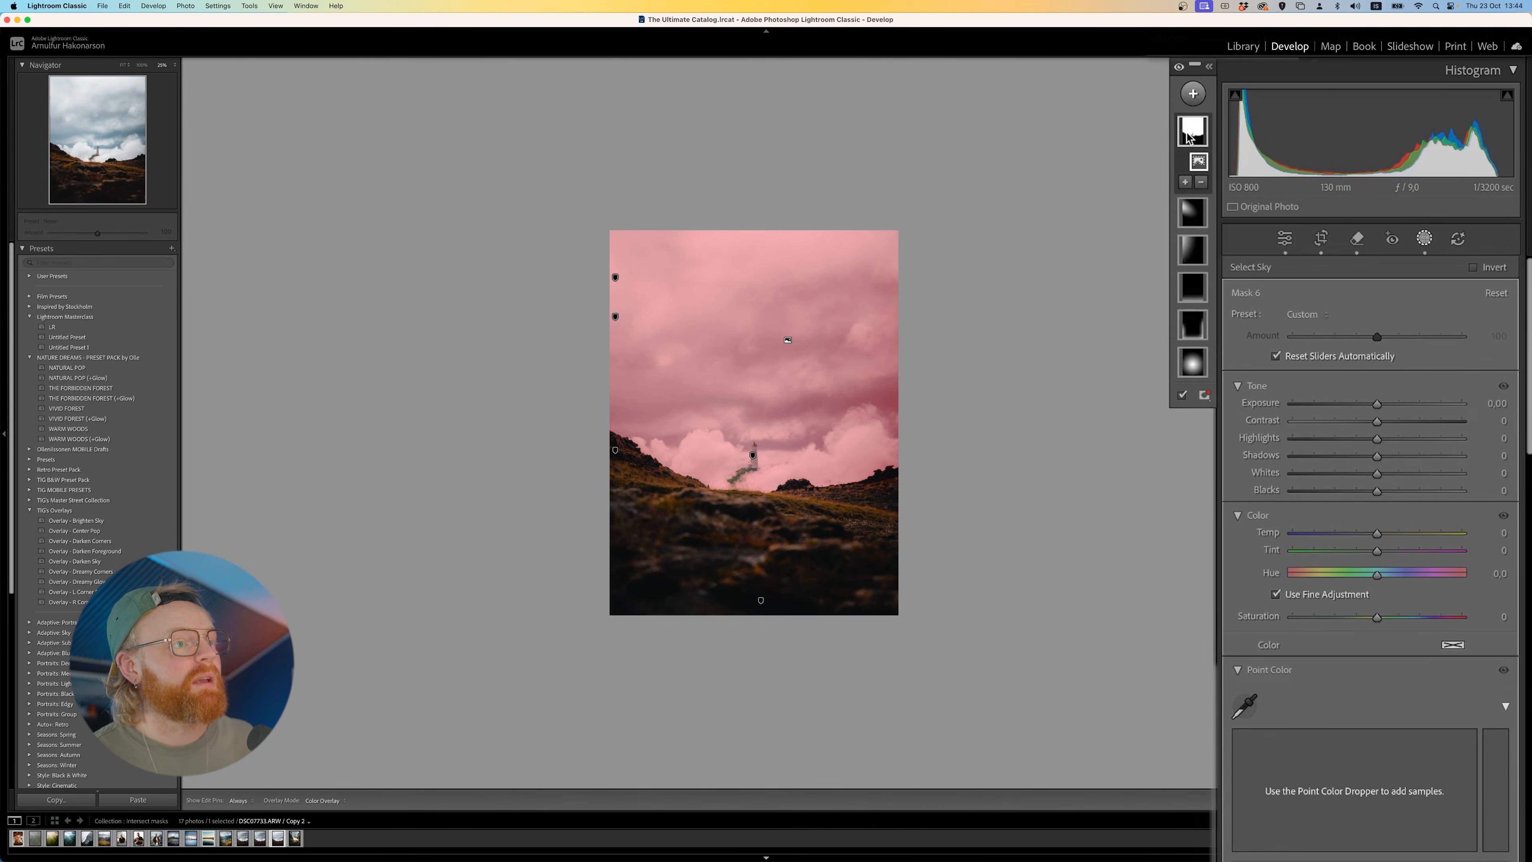
pyautogui.click(1201, 181)
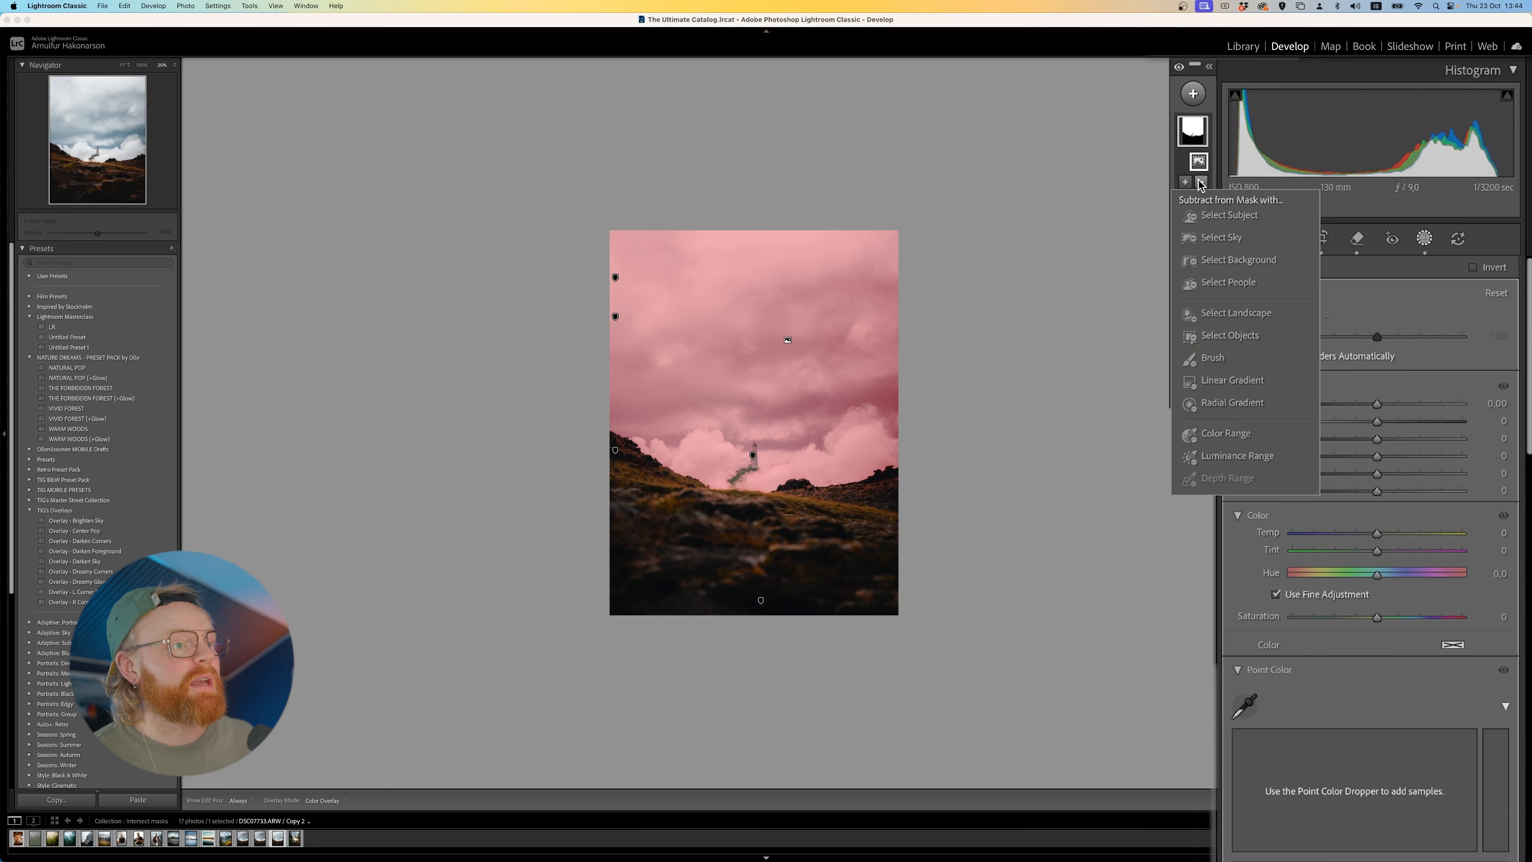
pyautogui.click(1239, 217)
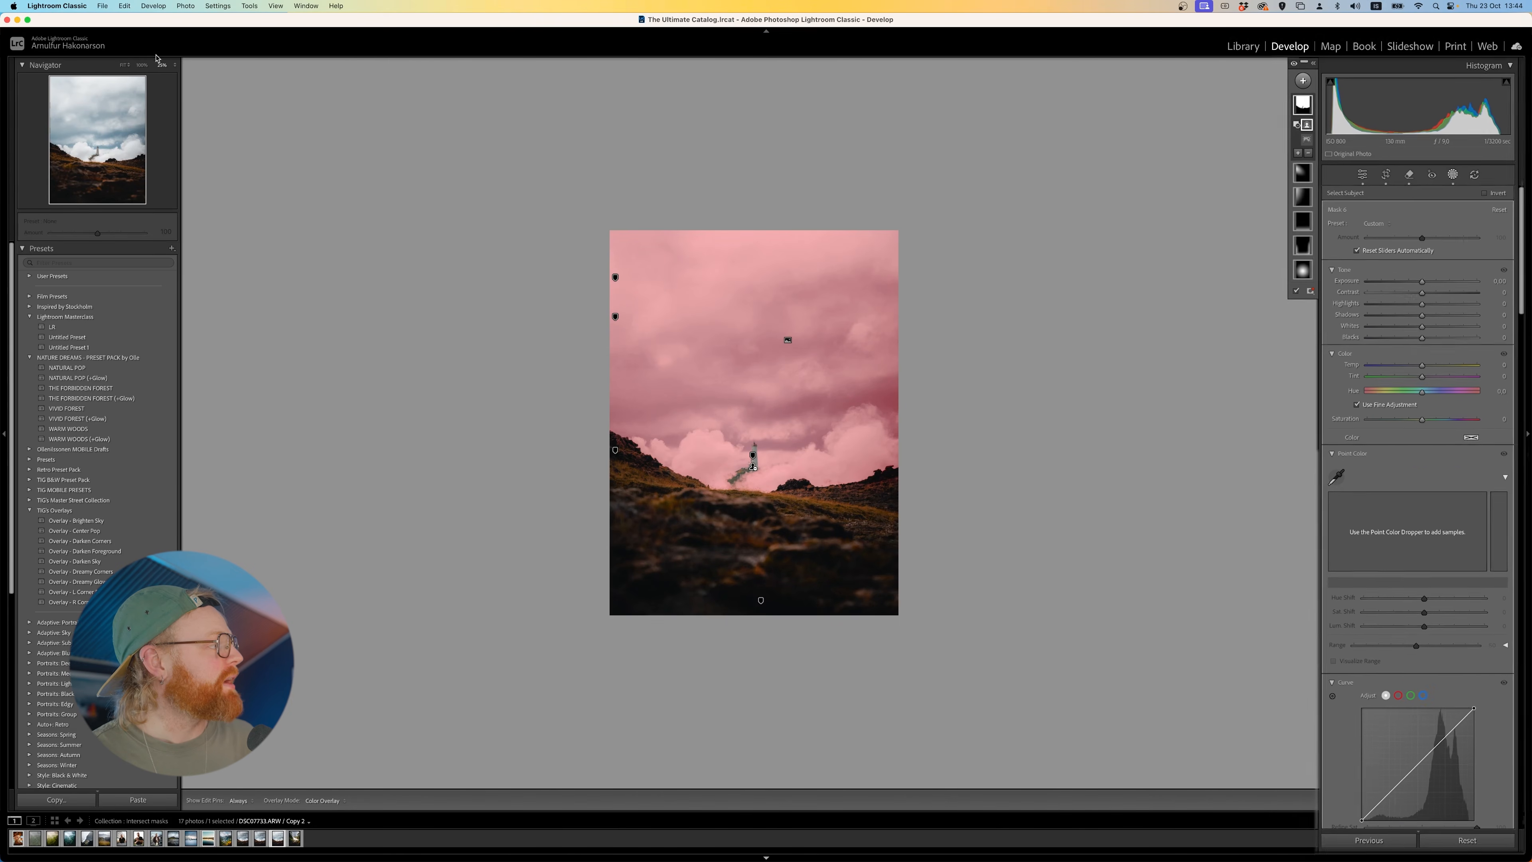
# - Compare the sky mask's edges around the lighthouse up close with and without the subject subtraction
pyautogui.click(174, 64)
pyautogui.click(177, 135)
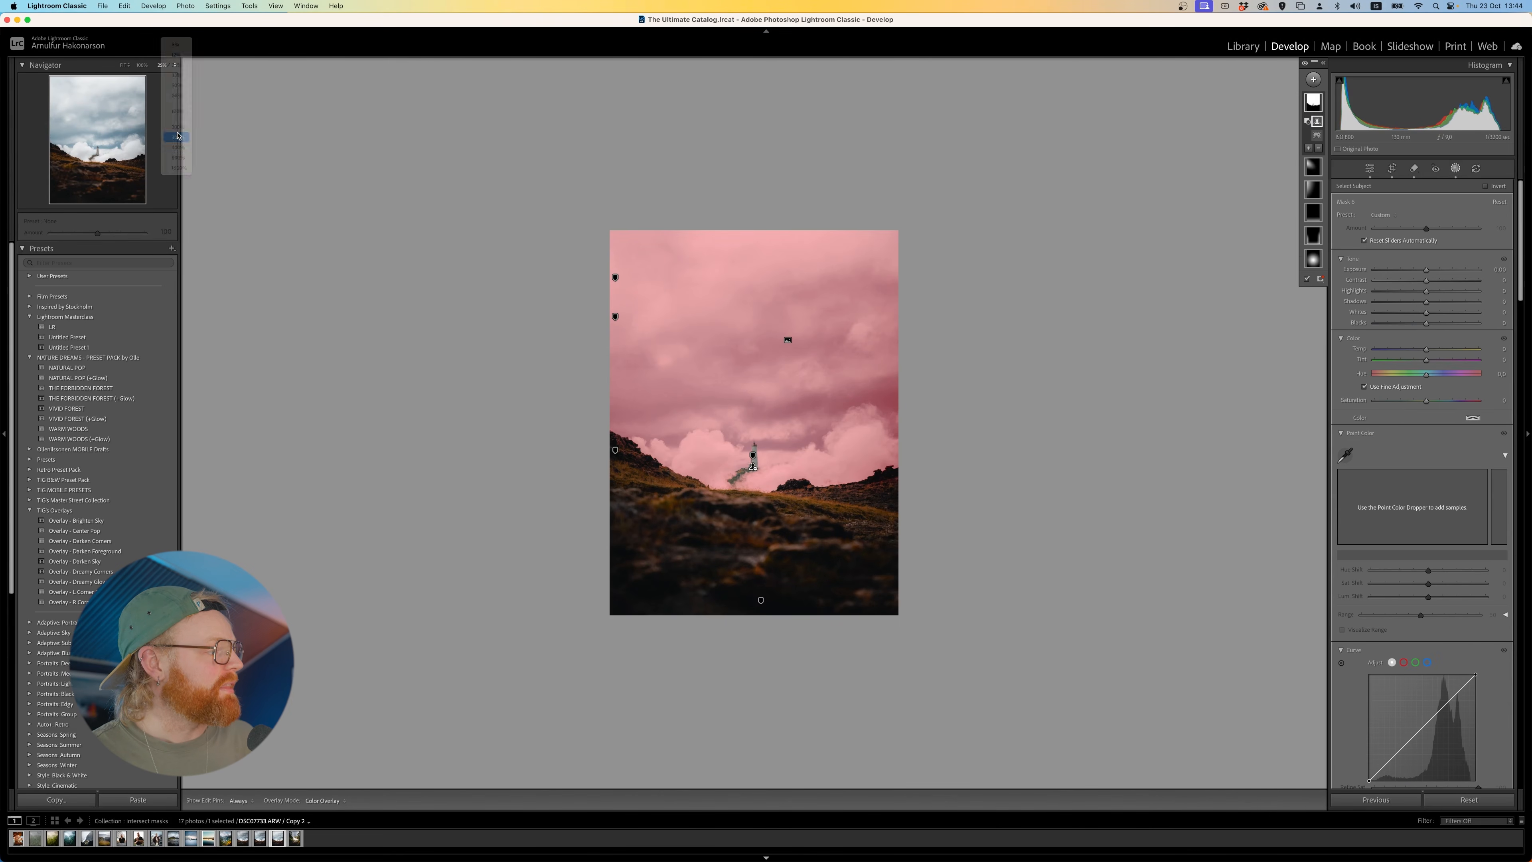
pyautogui.press('super+z')
pyautogui.press('super+shift+z')
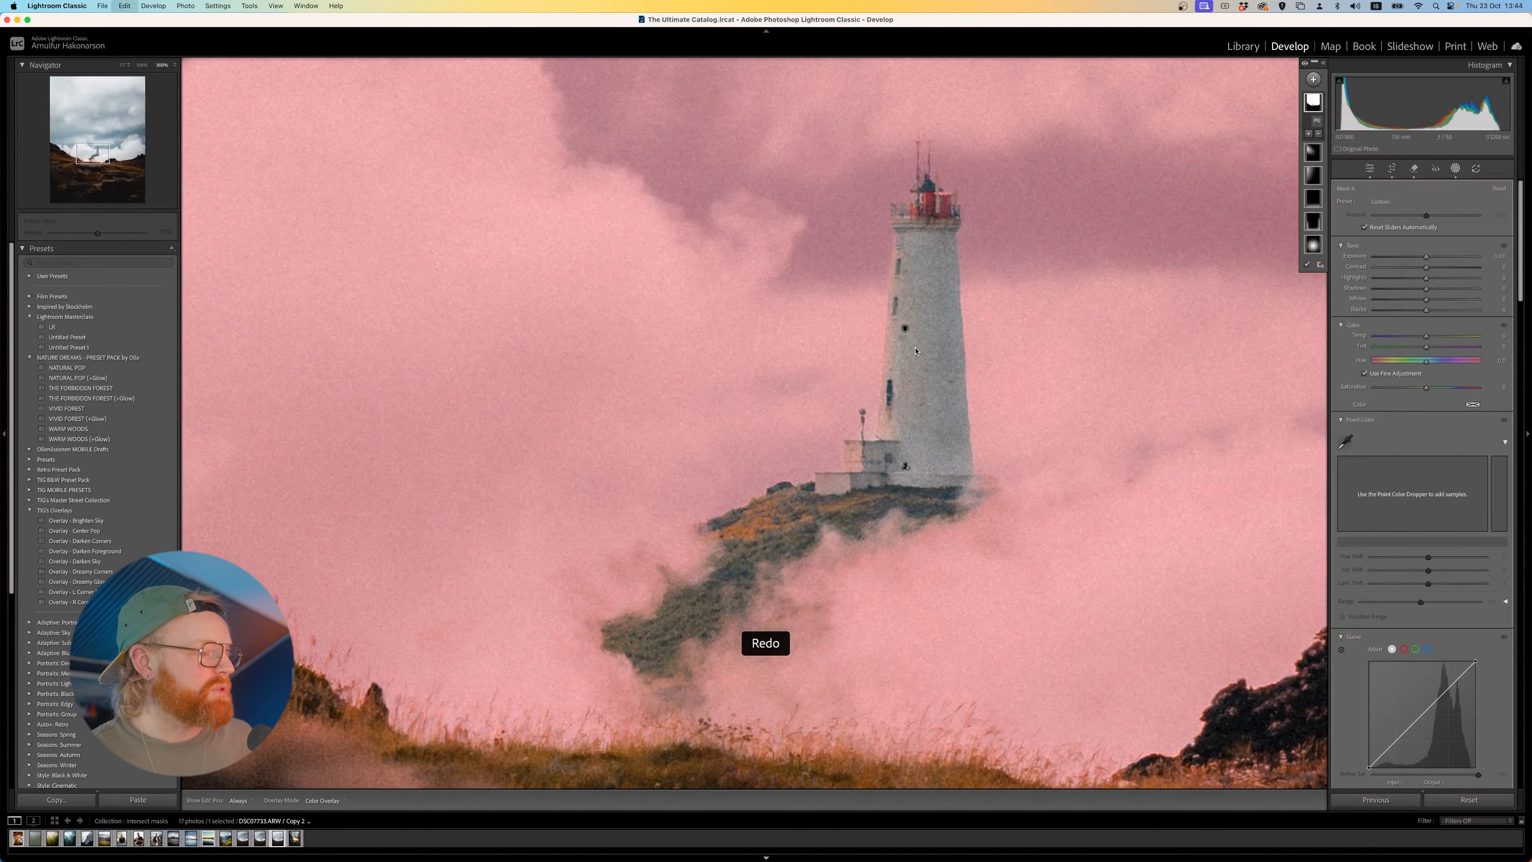
pyautogui.click(124, 65)
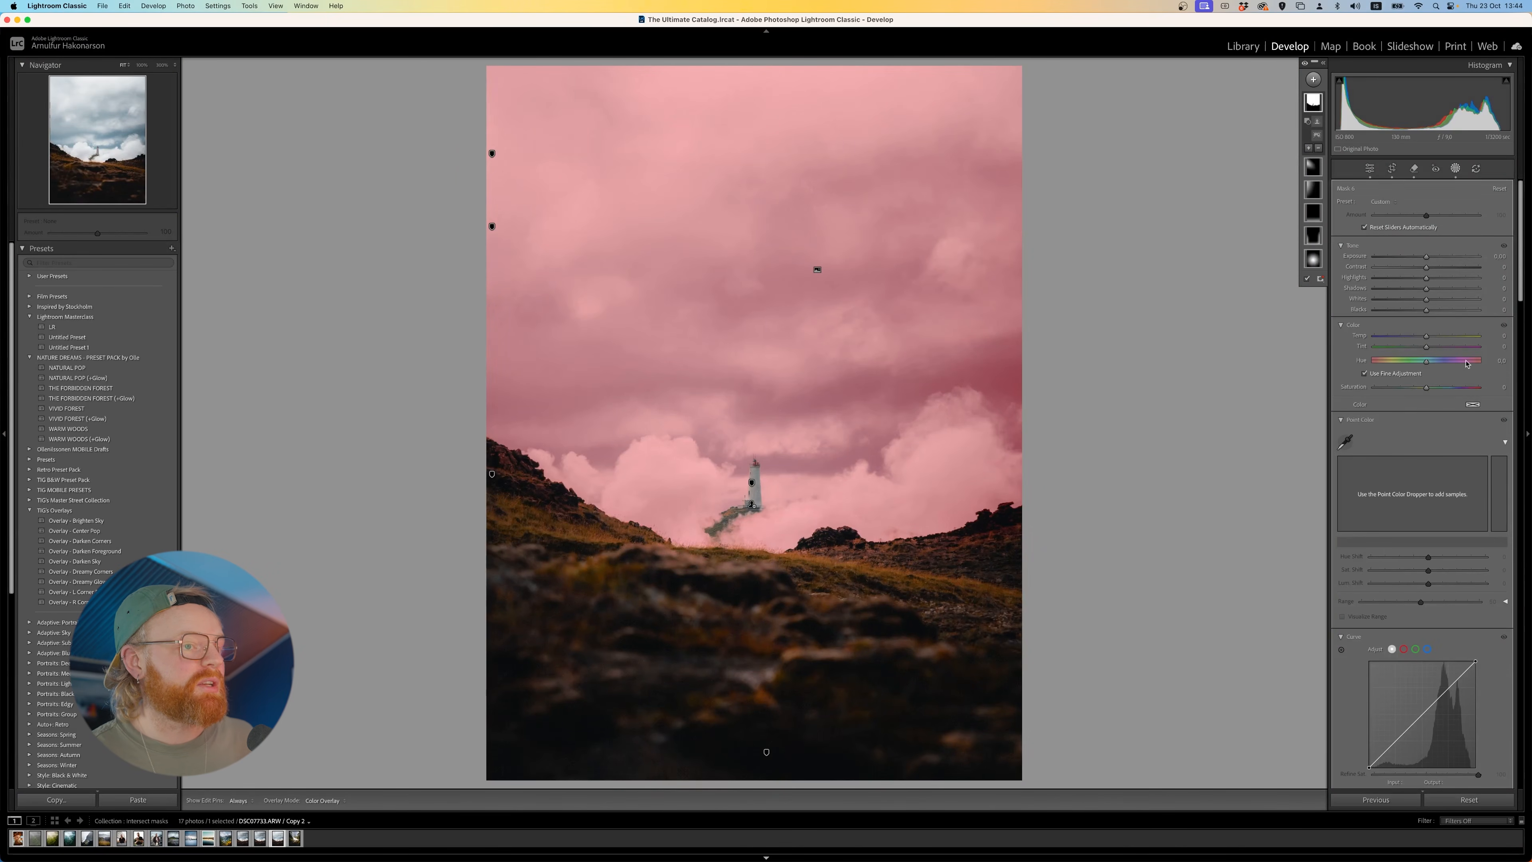
# - Try a strong Dehaze on the sky mask and reduce it to a slight positive amount
pyautogui.scroll(-3, 1460, 345)
pyautogui.moveTo(1426, 682); pyautogui.dragTo(1454, 683)
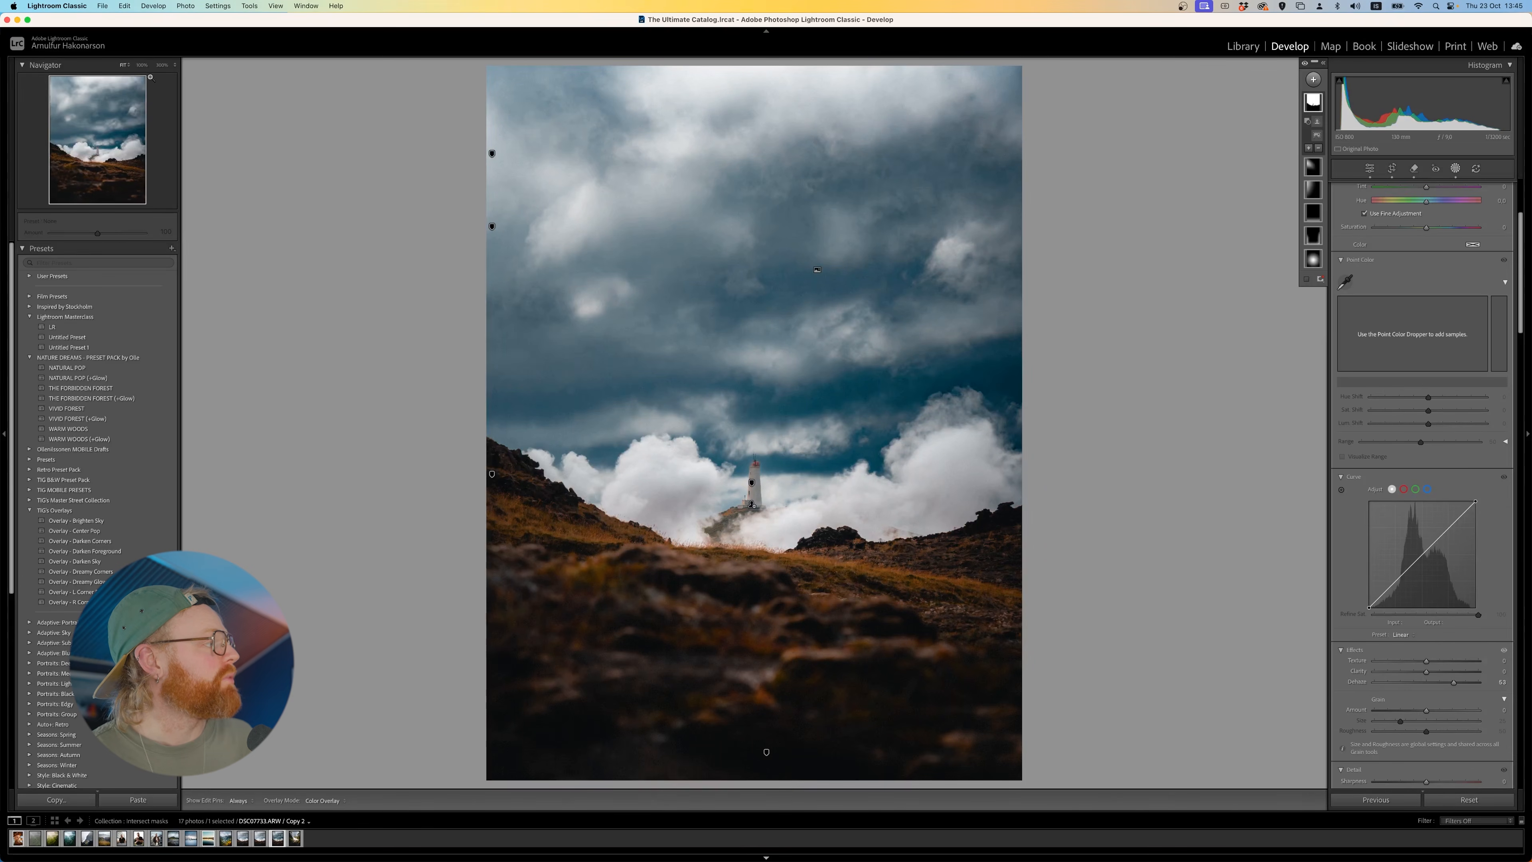
pyautogui.click(168, 64)
pyautogui.click(170, 85)
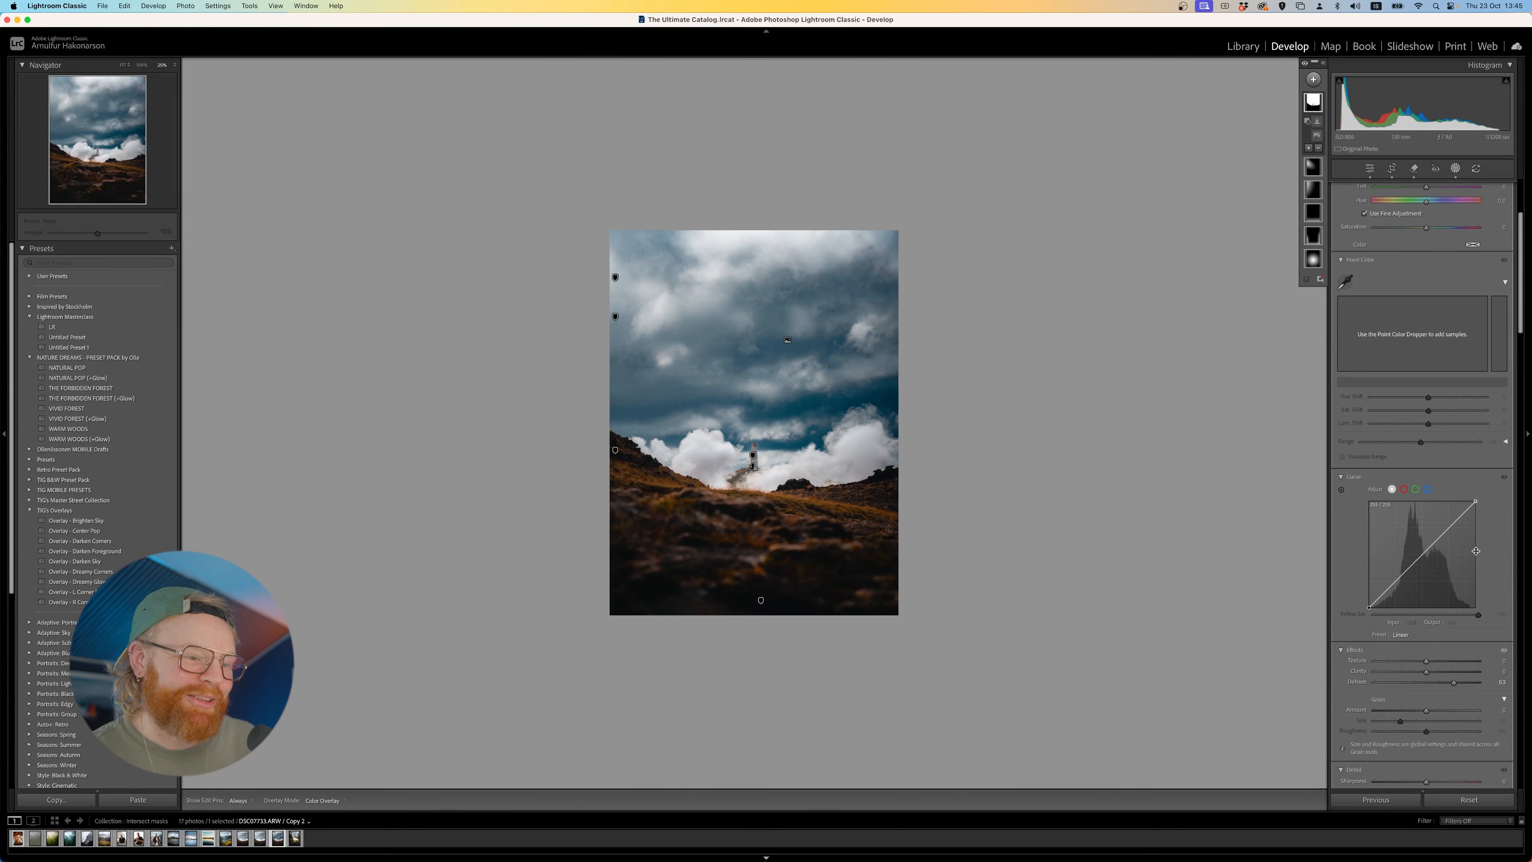
pyautogui.click(1433, 683)
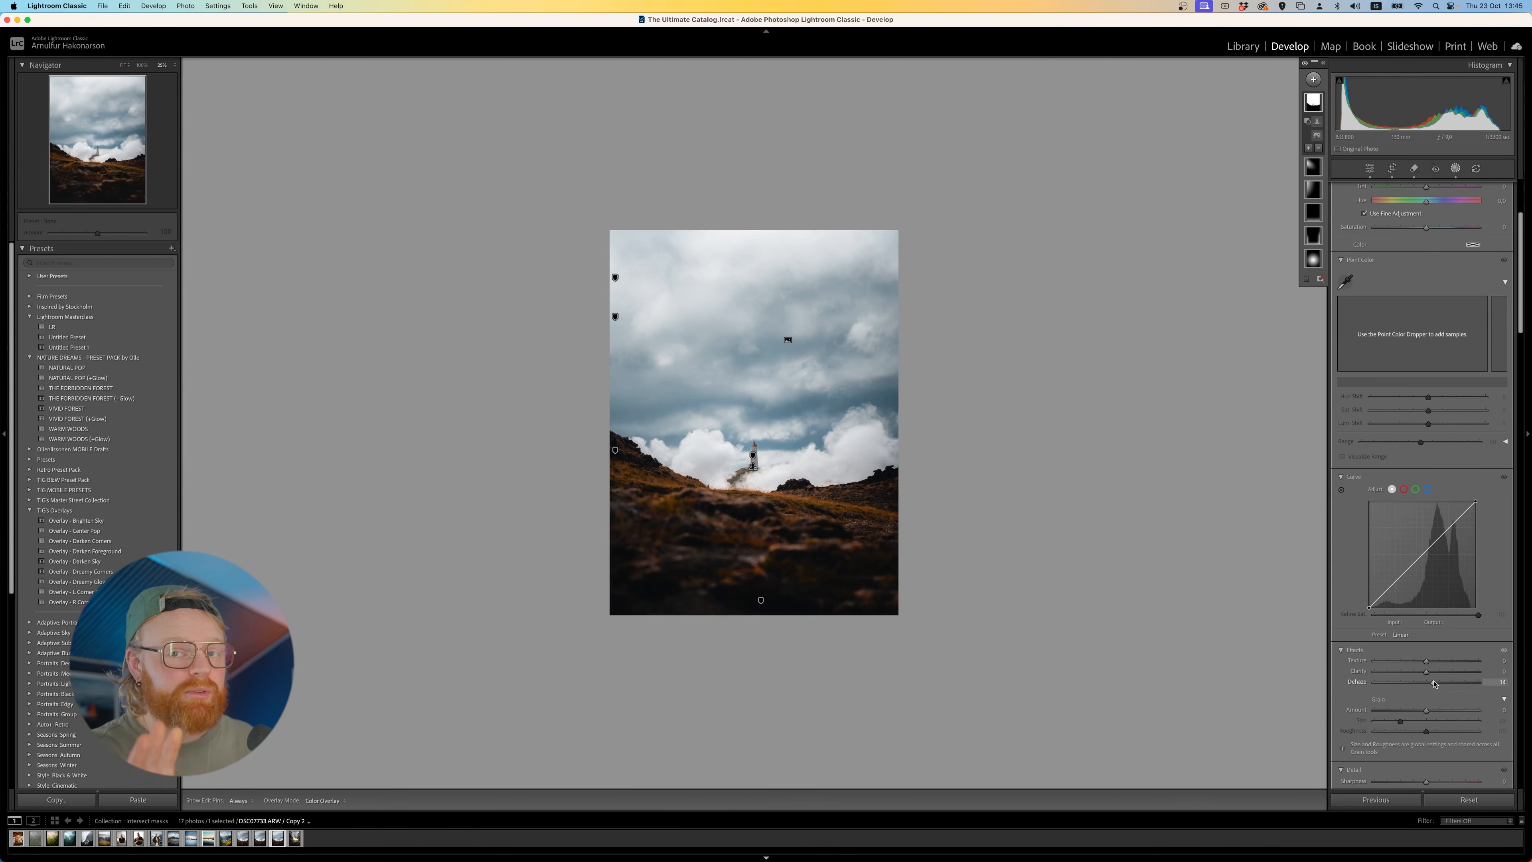
pyautogui.moveTo(1434, 682); pyautogui.dragTo(1428, 683)
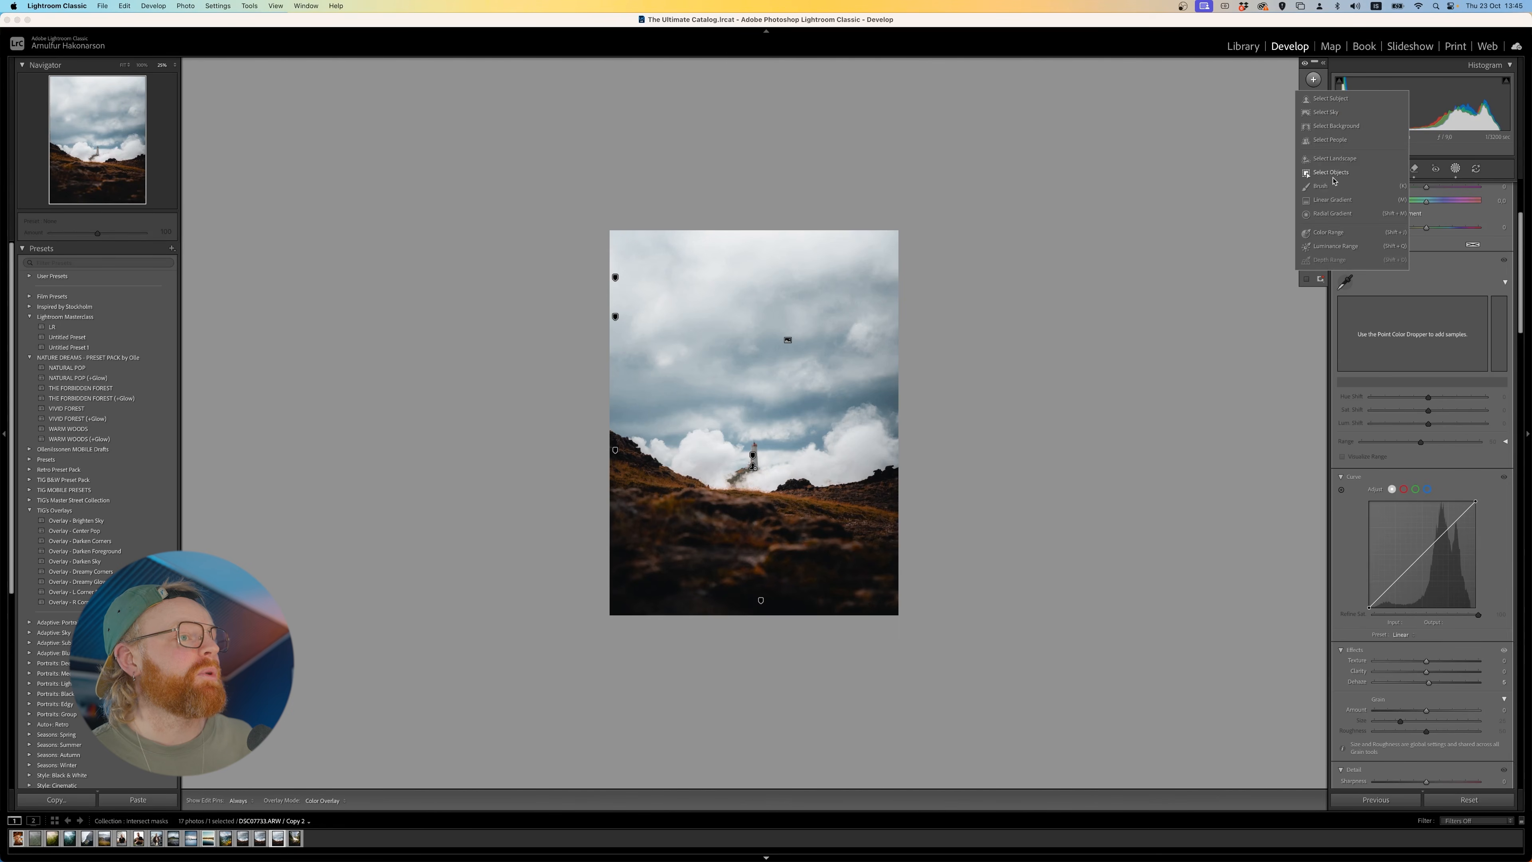
# - Add a linear gradient mask running from above the photo down to the base of the lighthouse
pyautogui.click(1314, 197)
pyautogui.press('m')
pyautogui.moveTo(765, 199); pyautogui.dragTo(757, 477)
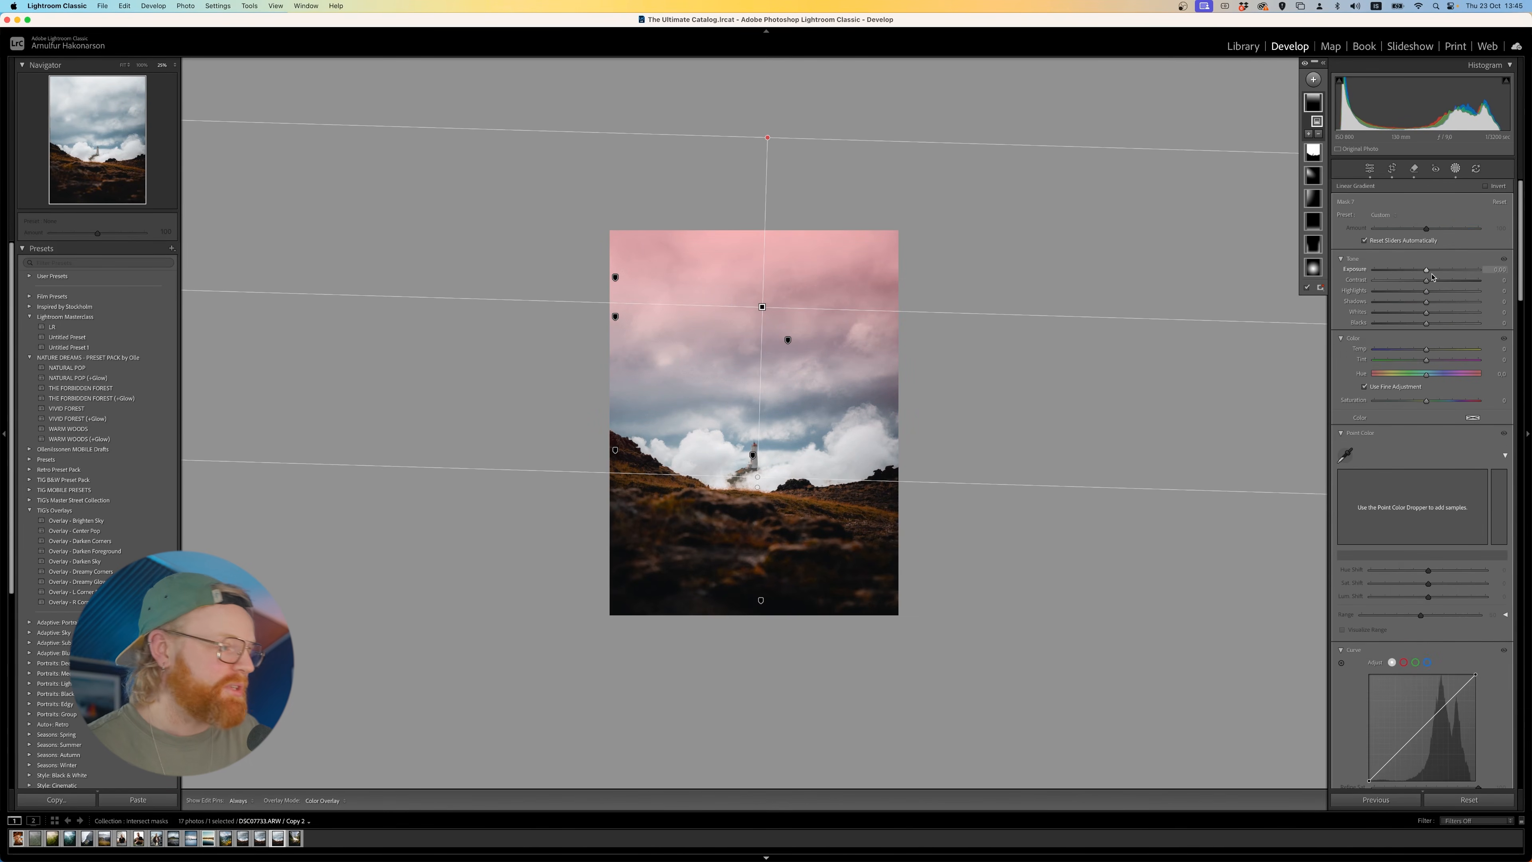
# - Preview the linear gradient at an exposure of -4.00, shift it upward, and settle on a slightly negative exposure
pyautogui.moveTo(1431, 276); pyautogui.dragTo(1373, 270)
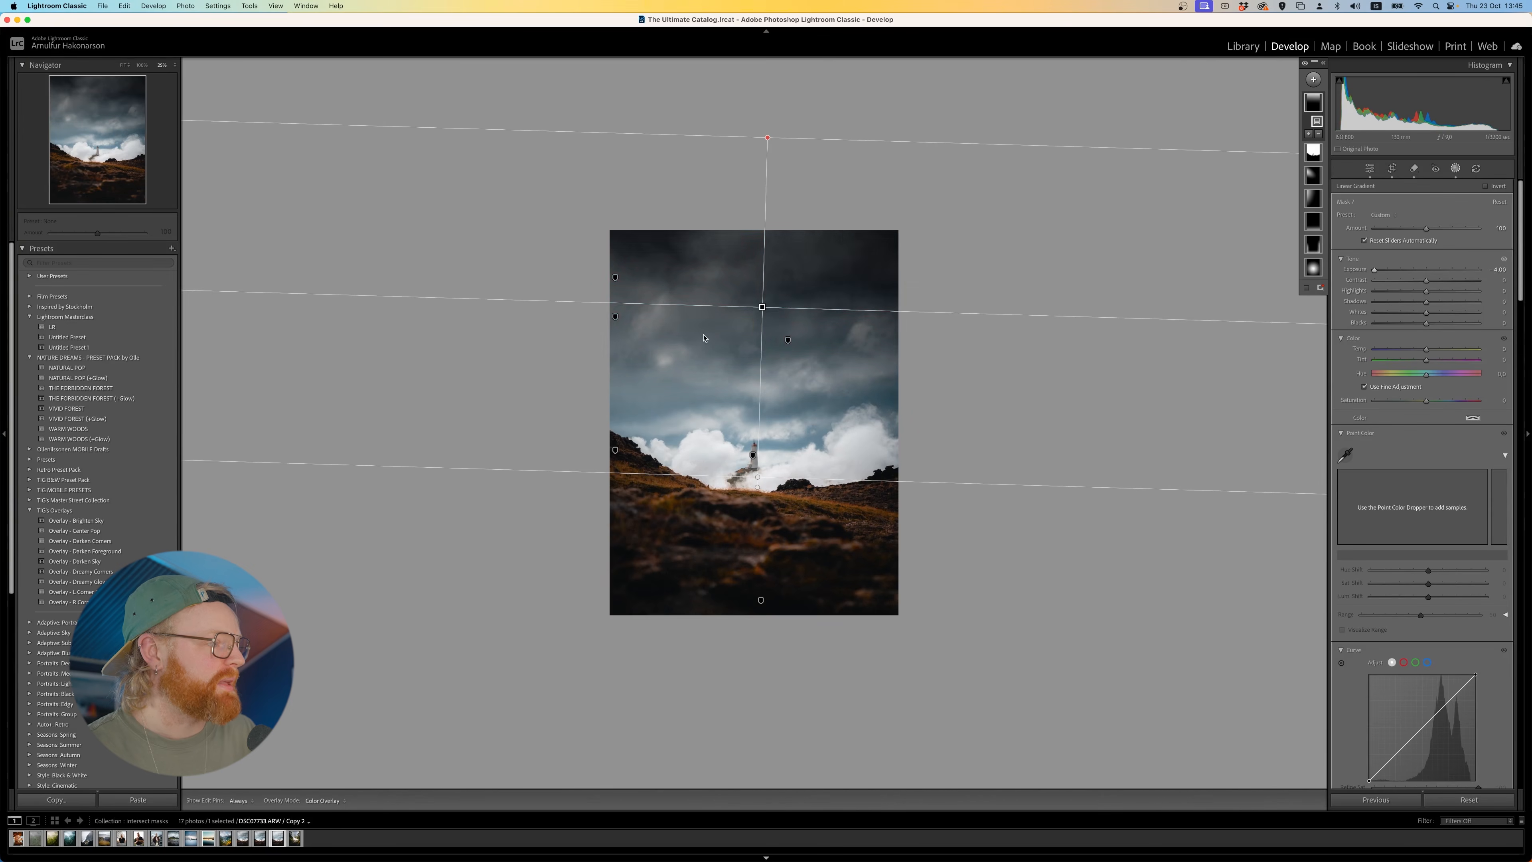
pyautogui.moveTo(761, 307); pyautogui.dragTo(763, 254)
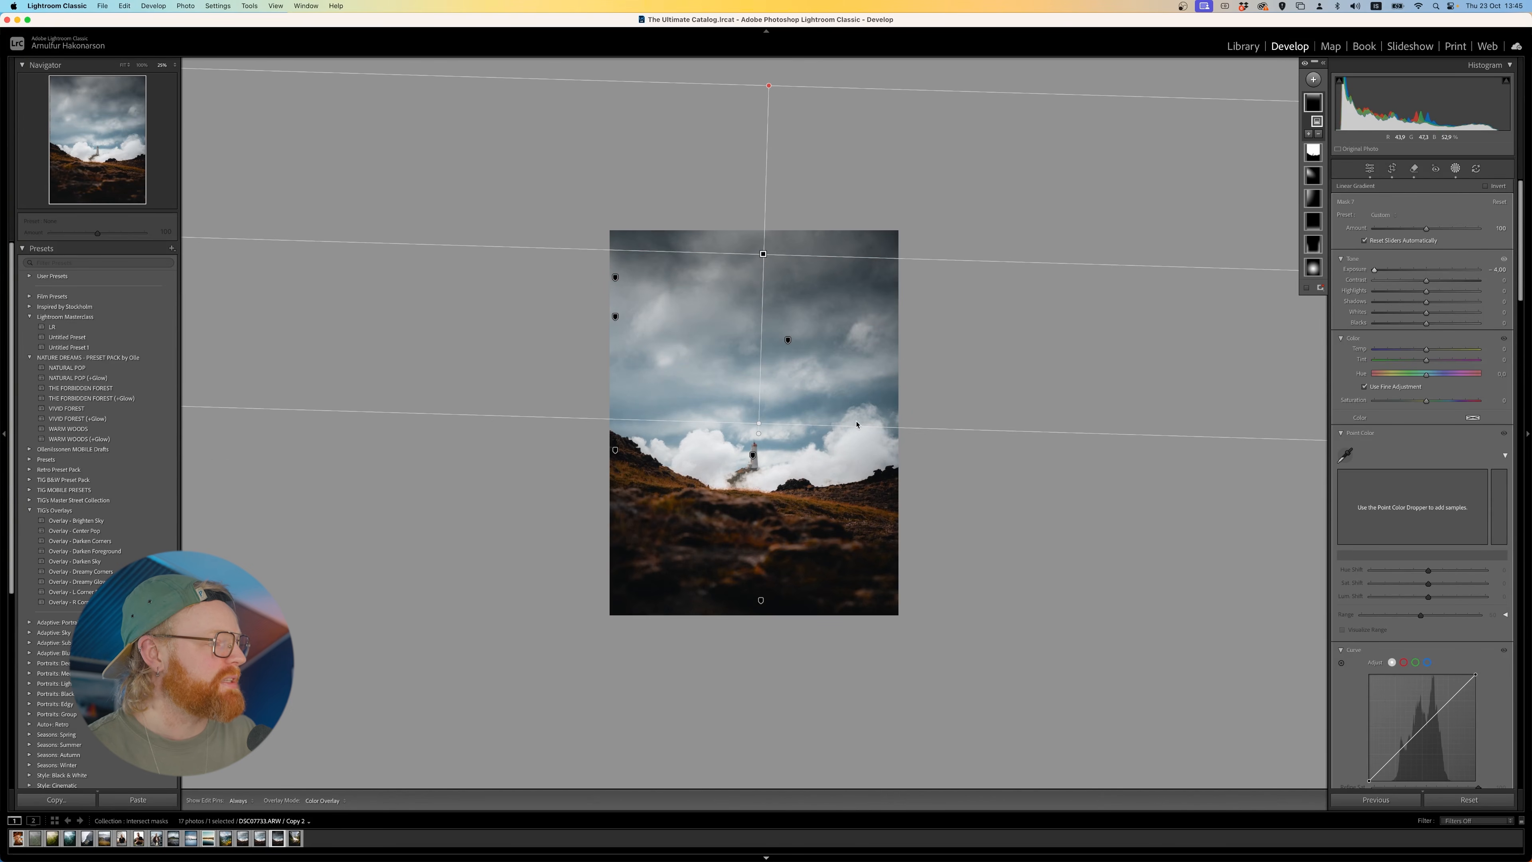
pyautogui.moveTo(1373, 270); pyautogui.dragTo(1419, 274)
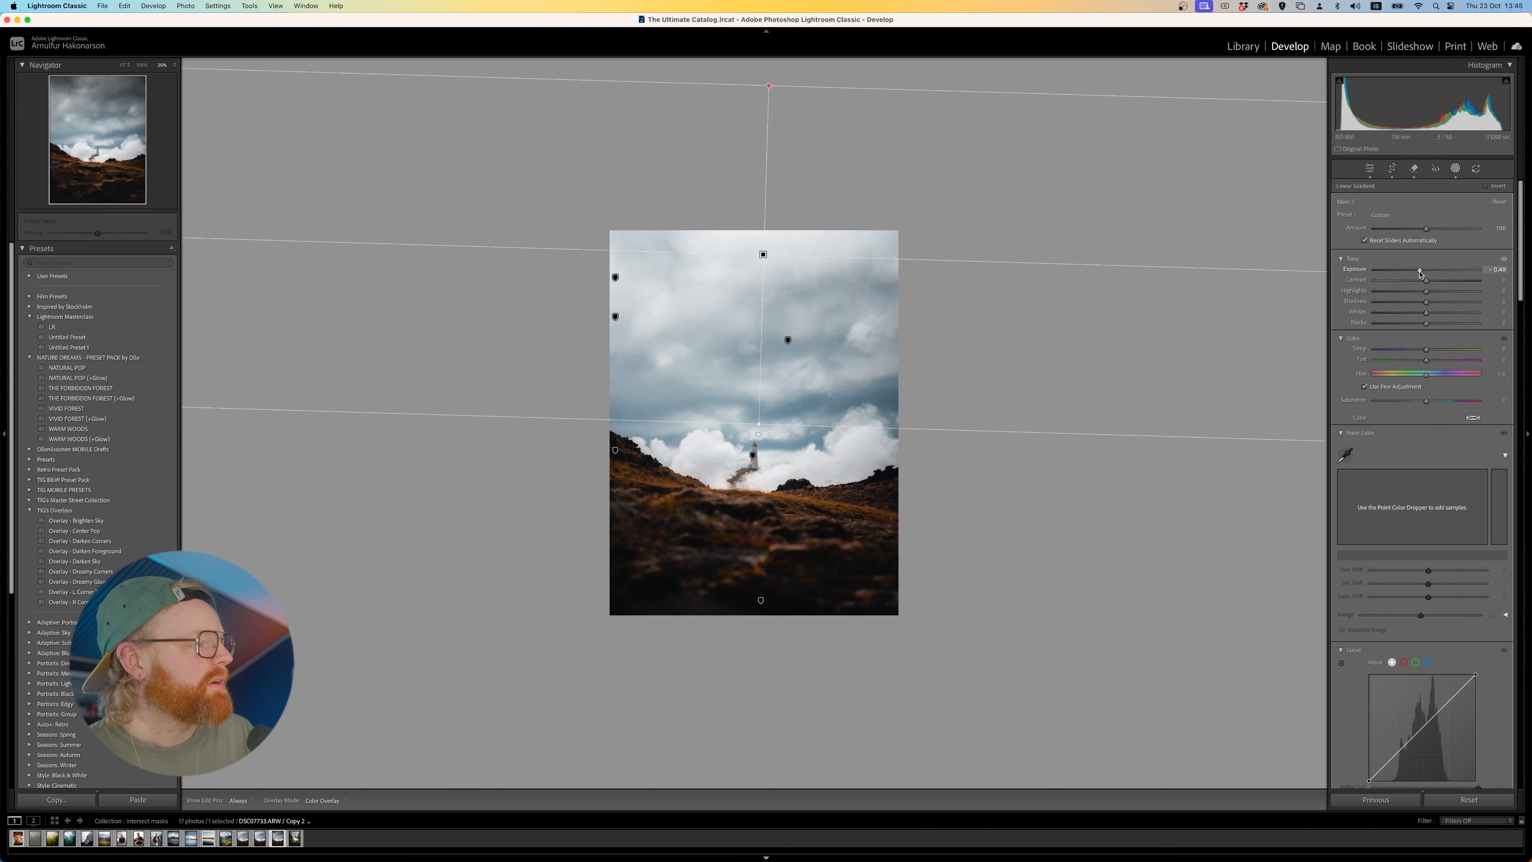
pyautogui.scroll(-5, 1445, 439)
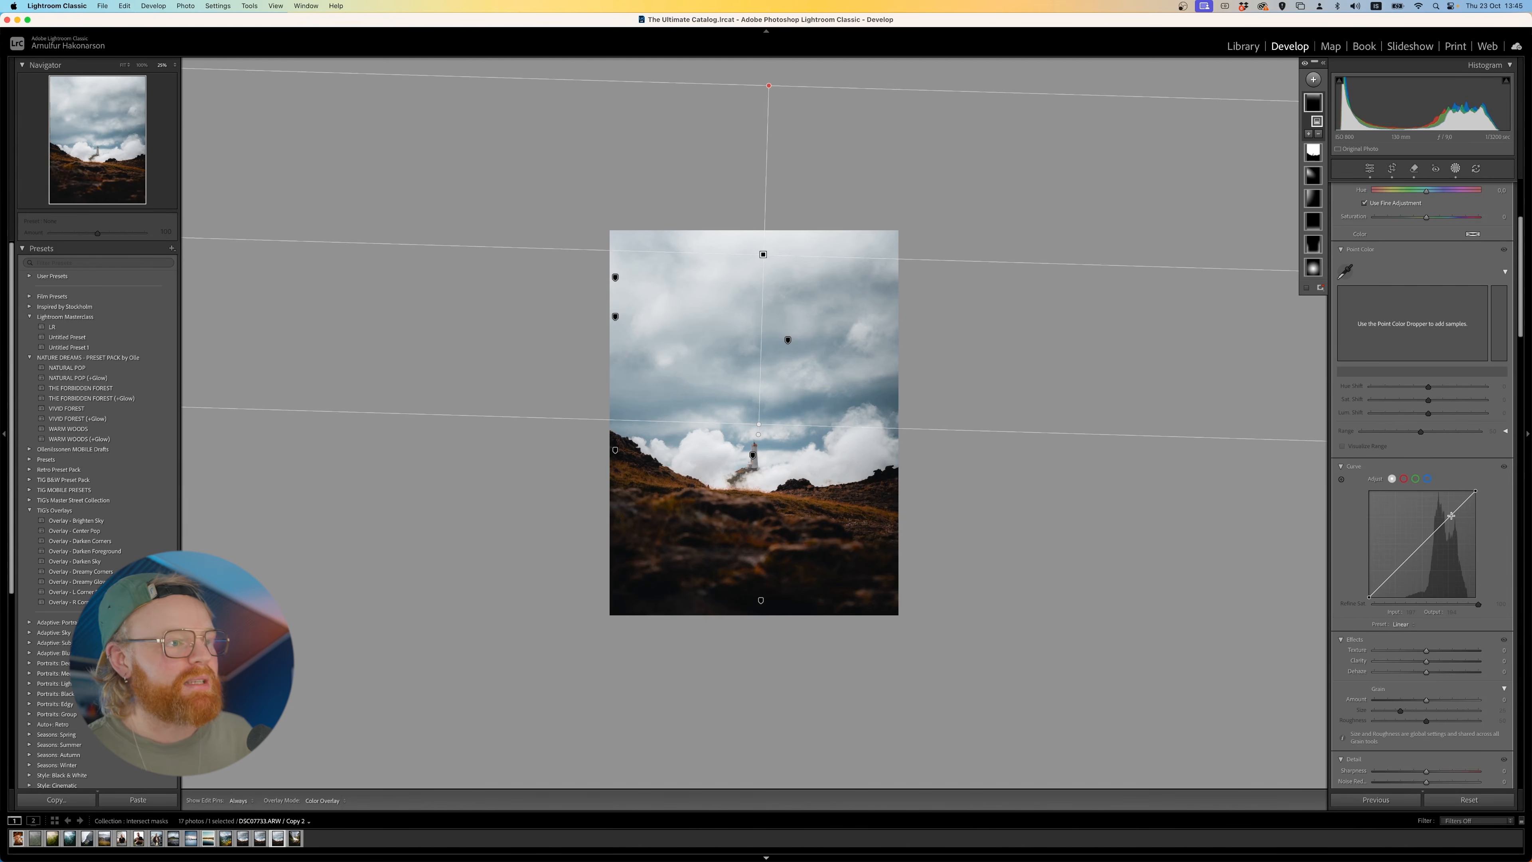
# - Brighten the radial mask around the lighthouse by setting its exposure to 1.73
pyautogui.click(1312, 267)
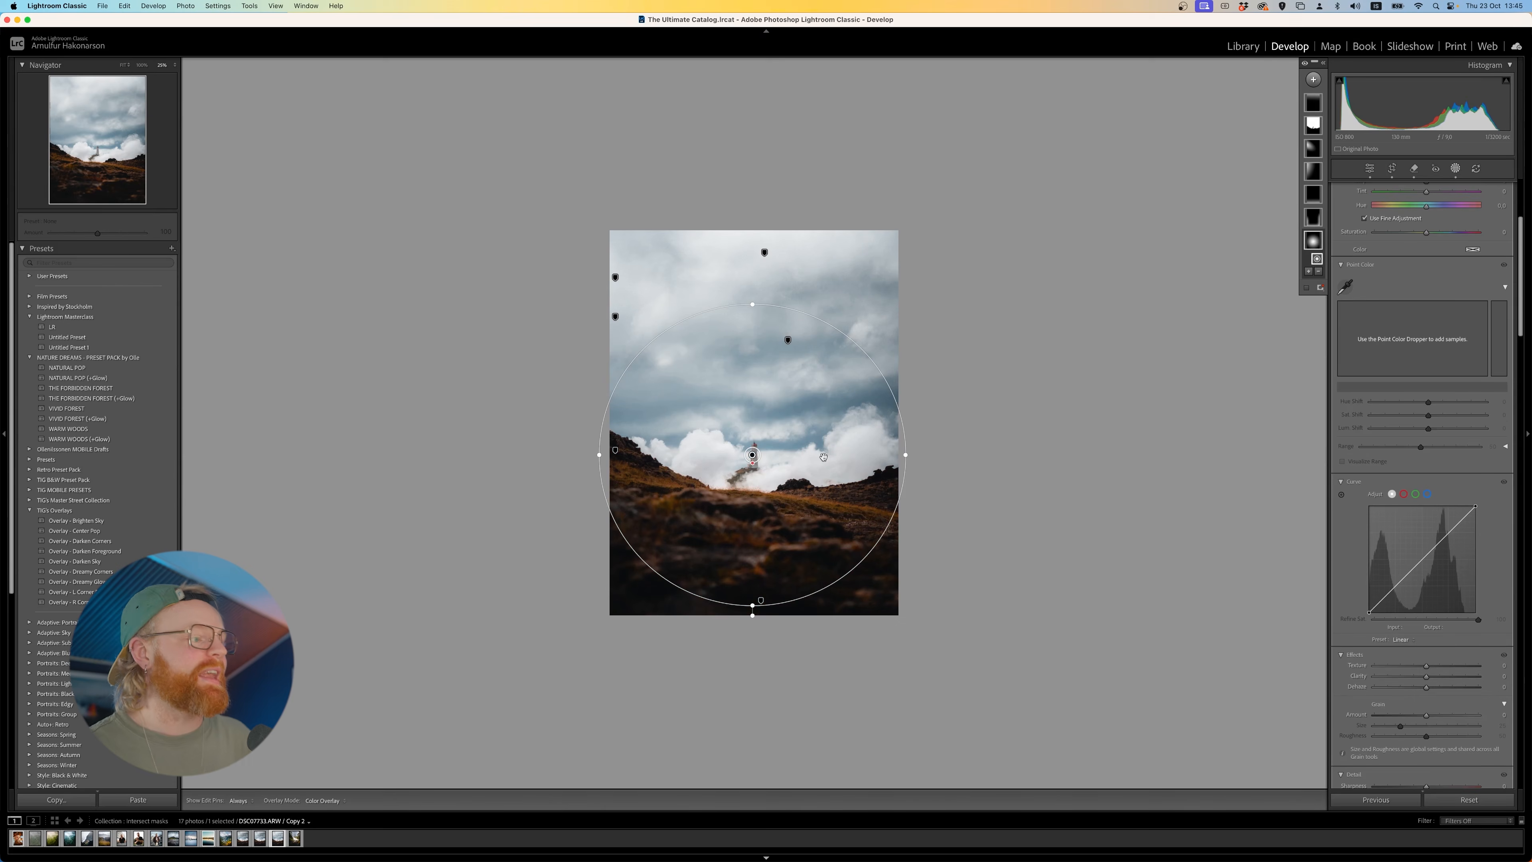
pyautogui.scroll(5, 1435, 337)
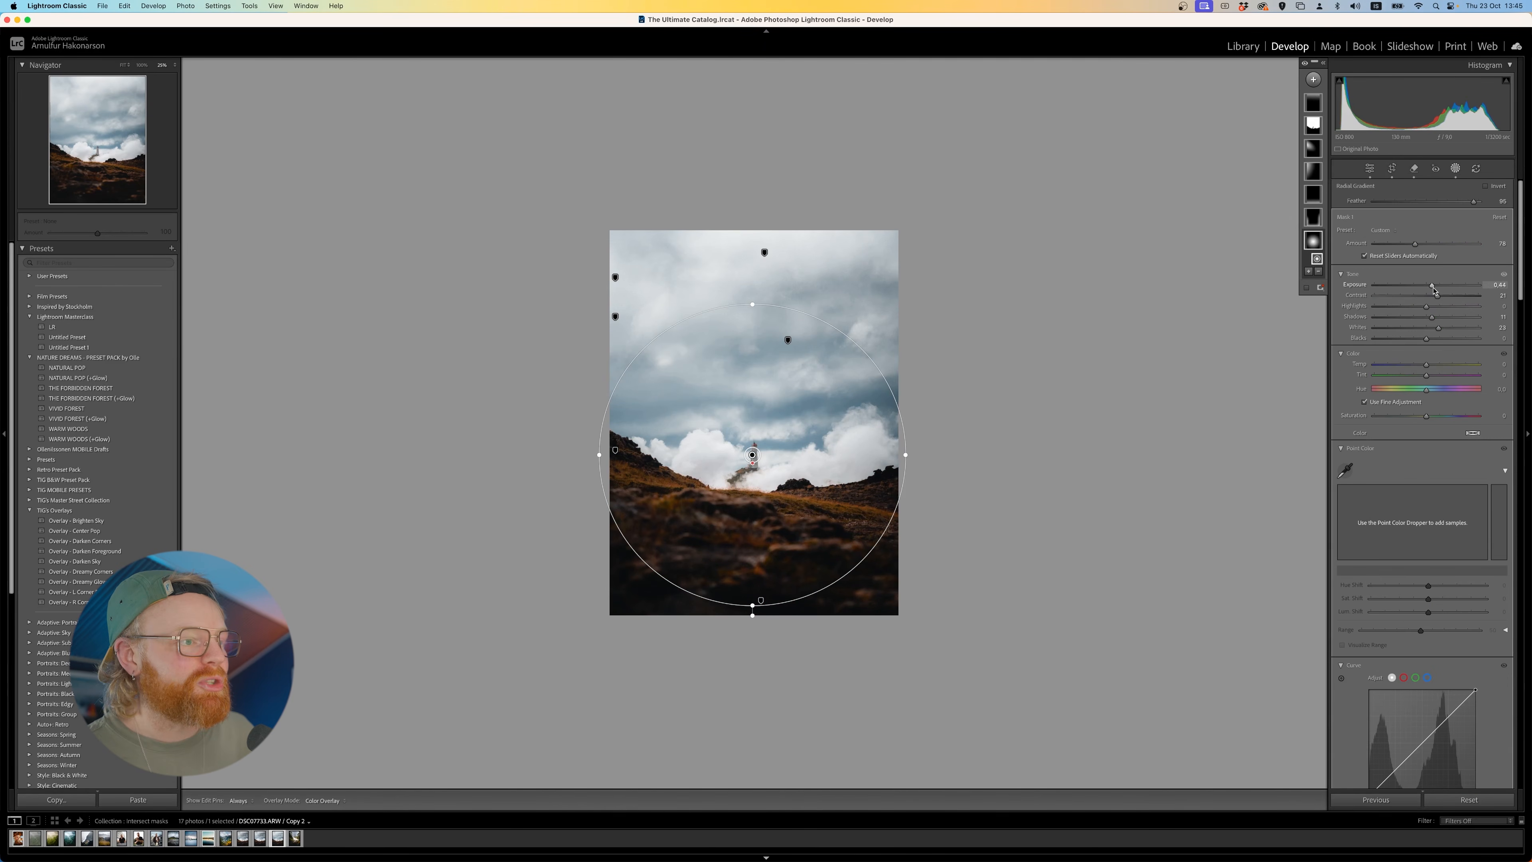
pyautogui.moveTo(1435, 285); pyautogui.dragTo(1448, 285)
pyautogui.moveTo(782, 485); pyautogui.dragTo(781, 486)
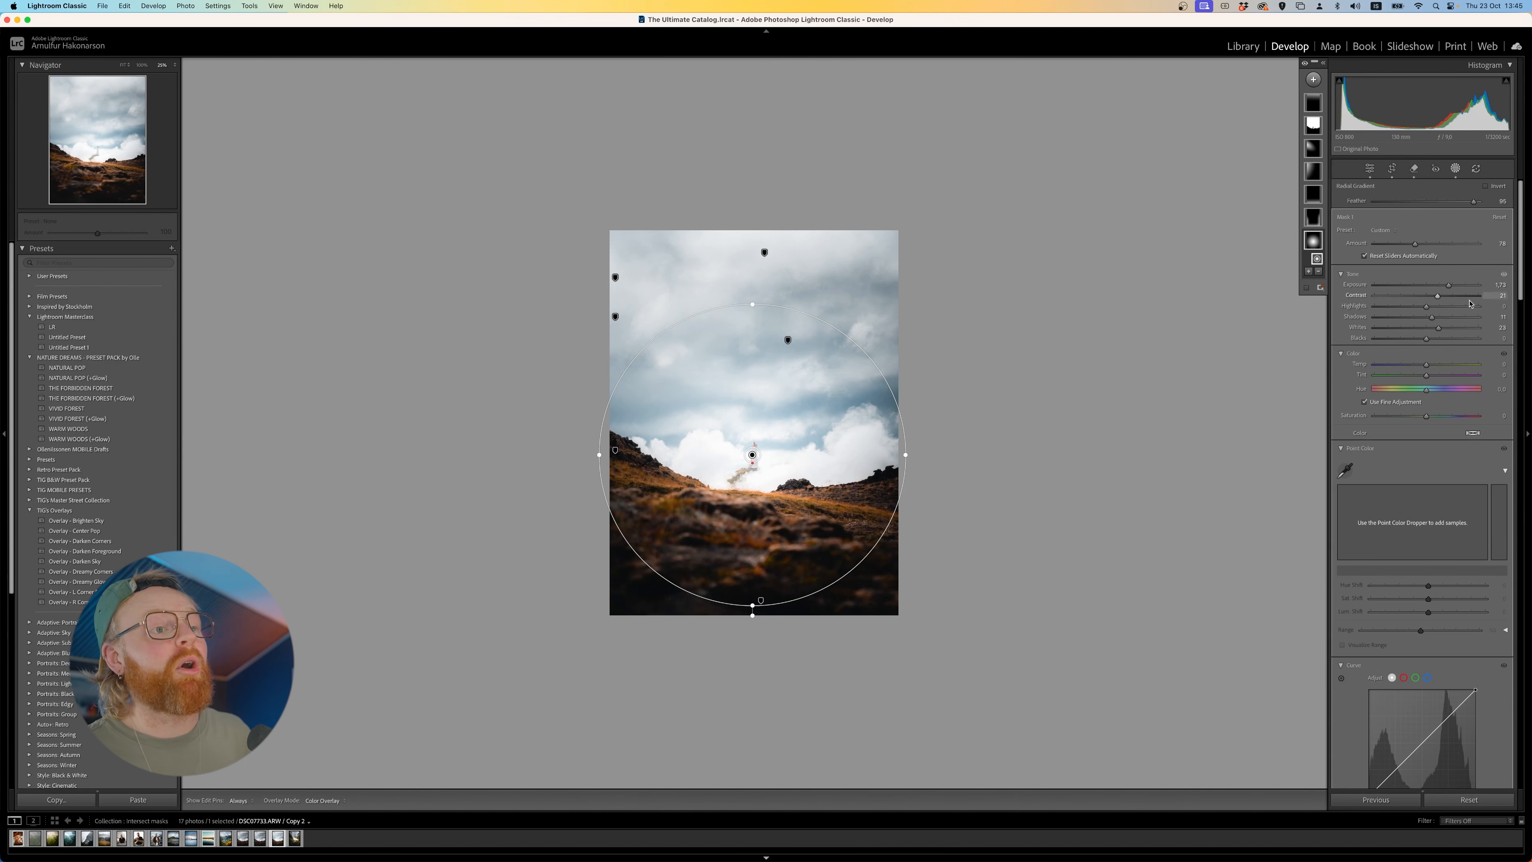
# - Set the lighthouse radial mask's feather to 0, narrow it to an upright ellipse and hide the mask pins
pyautogui.moveTo(1466, 200); pyautogui.dragTo(1370, 201)
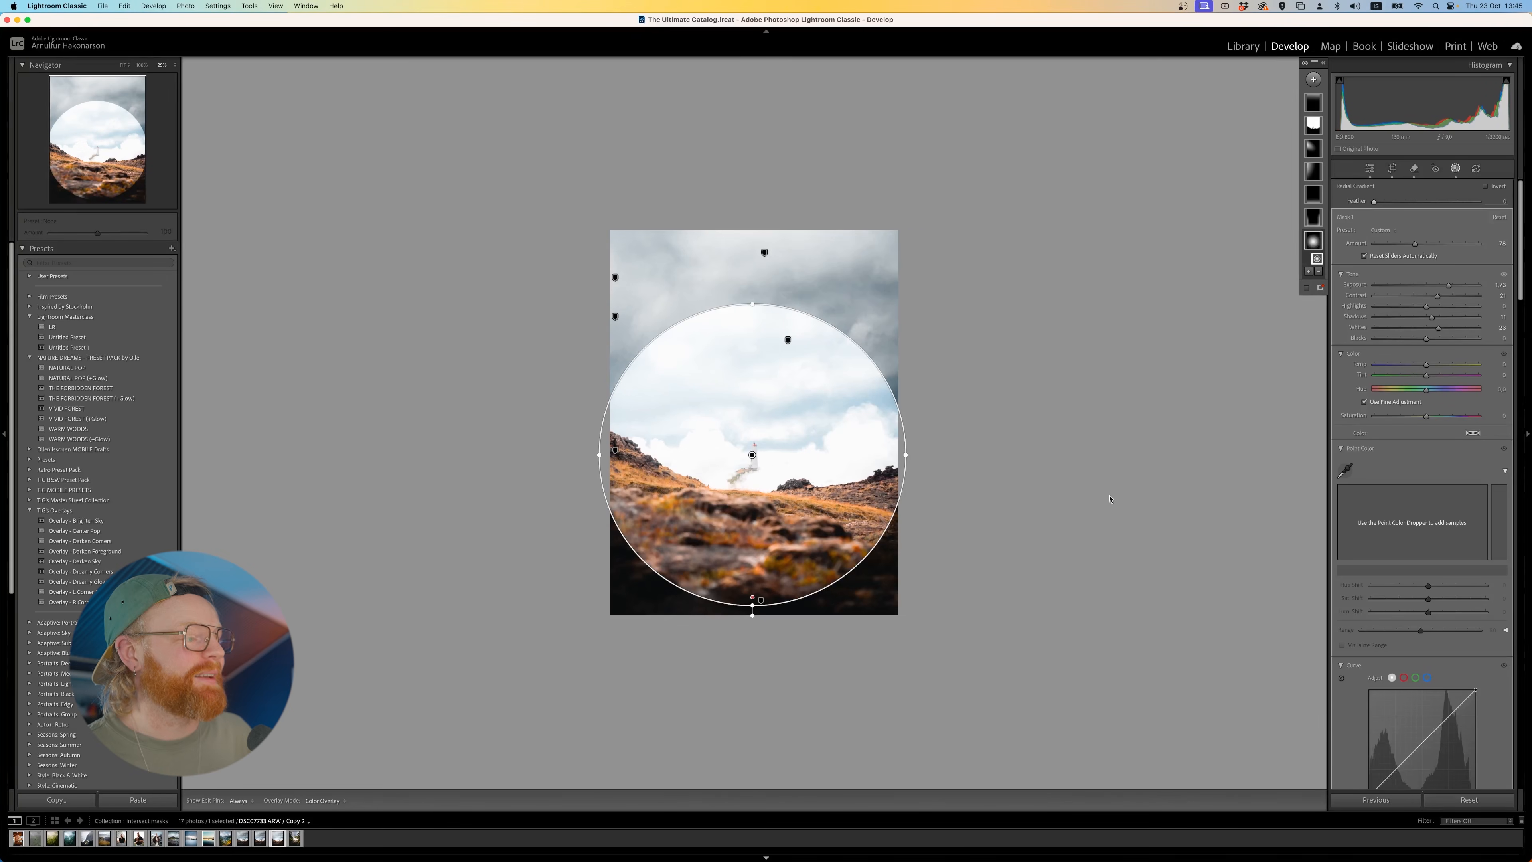
pyautogui.moveTo(893, 459); pyautogui.dragTo(832, 456)
pyautogui.moveTo(752, 300); pyautogui.dragTo(752, 323)
pyautogui.press('h')
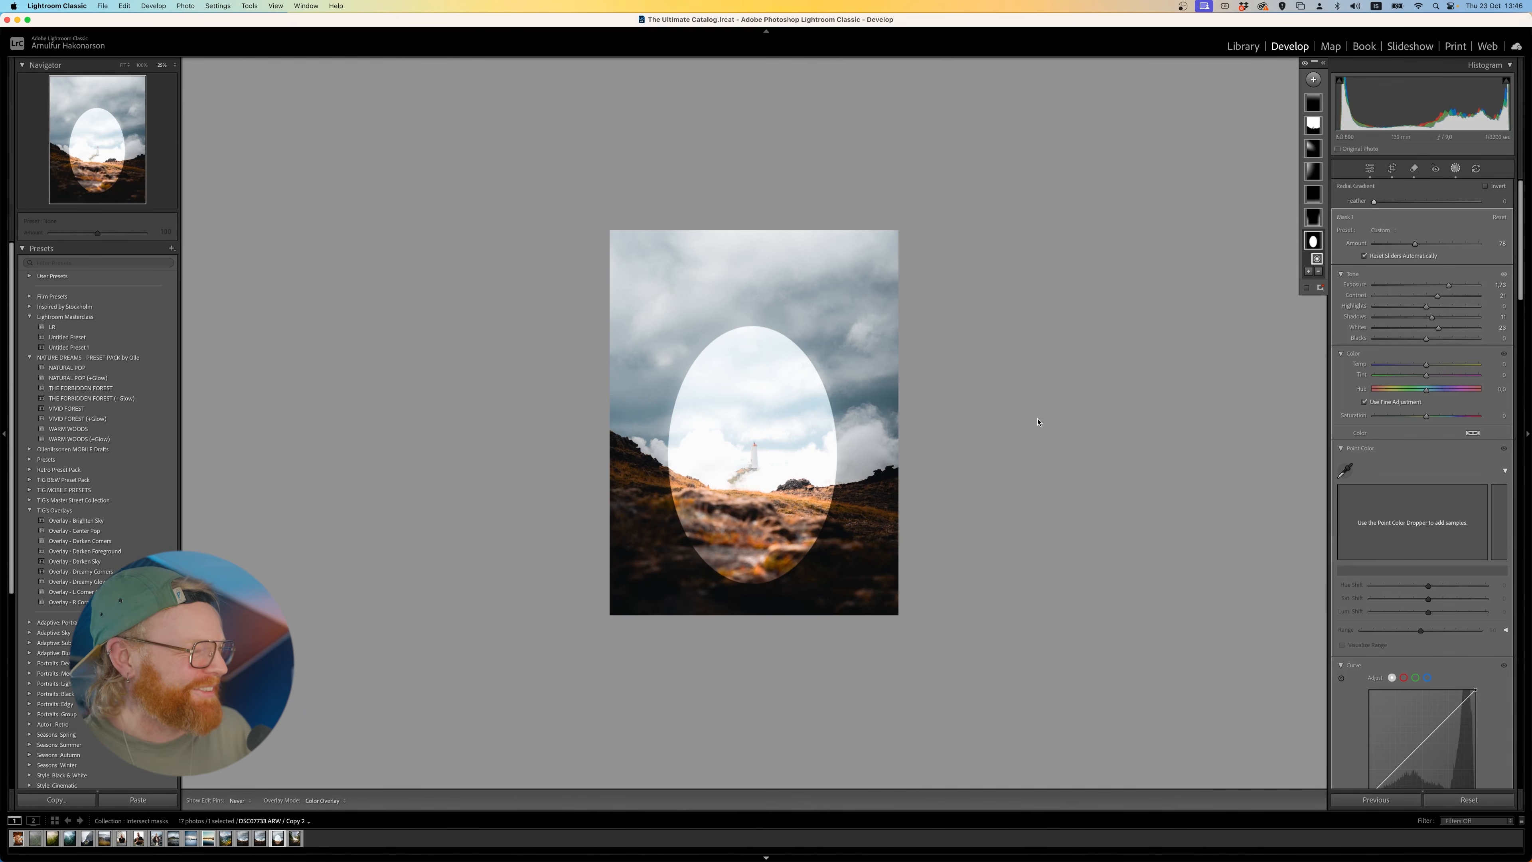
# - Undo the lighthouse radial mask's reshaping and feather change
pyautogui.press('super+z')
pyautogui.press('super+z')
pyautogui.press('super+z')
pyautogui.press('super+z')
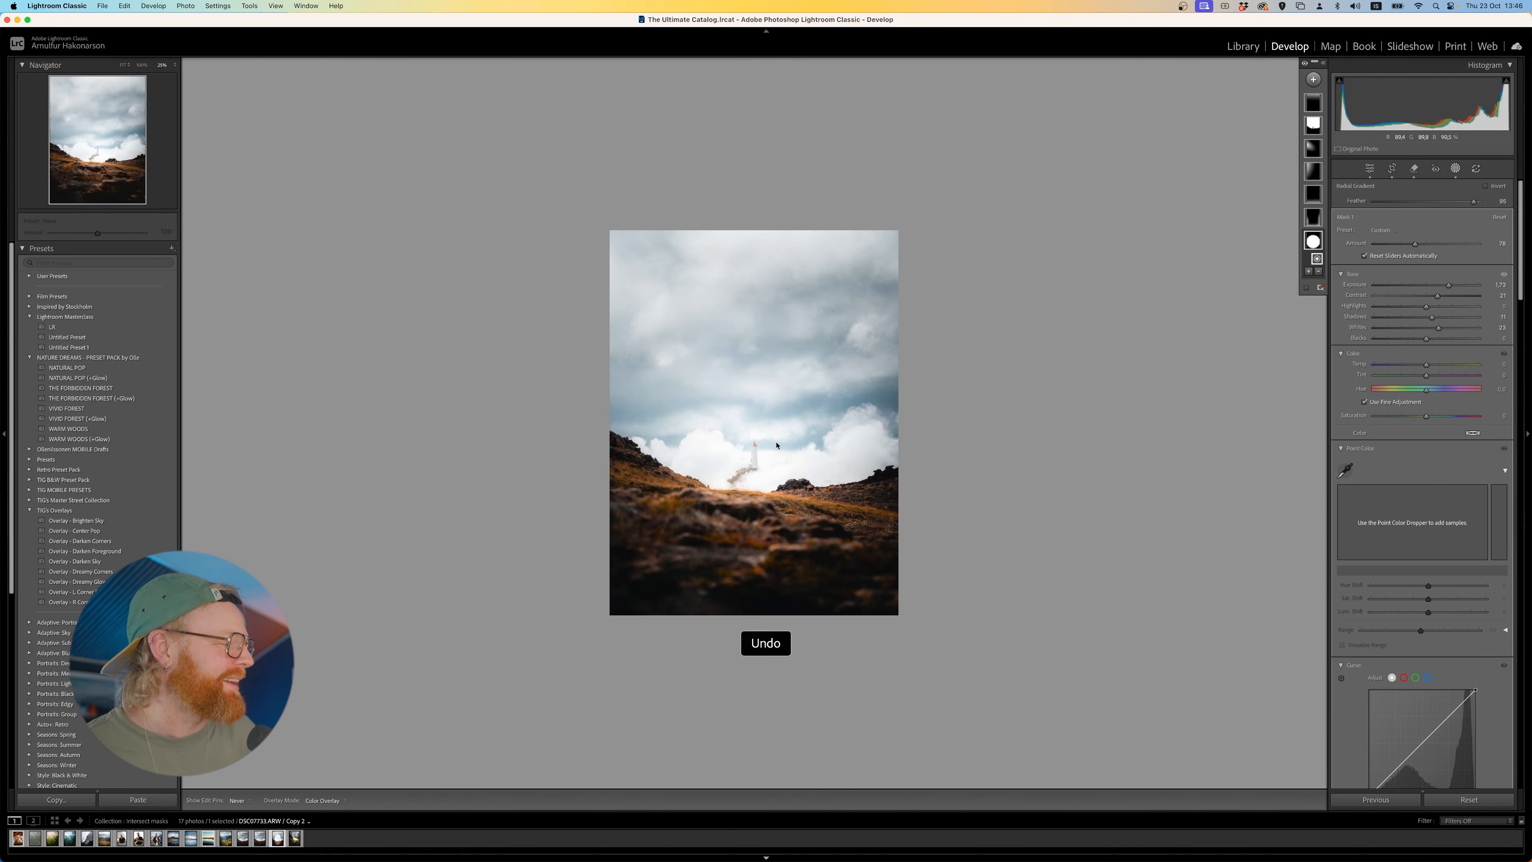